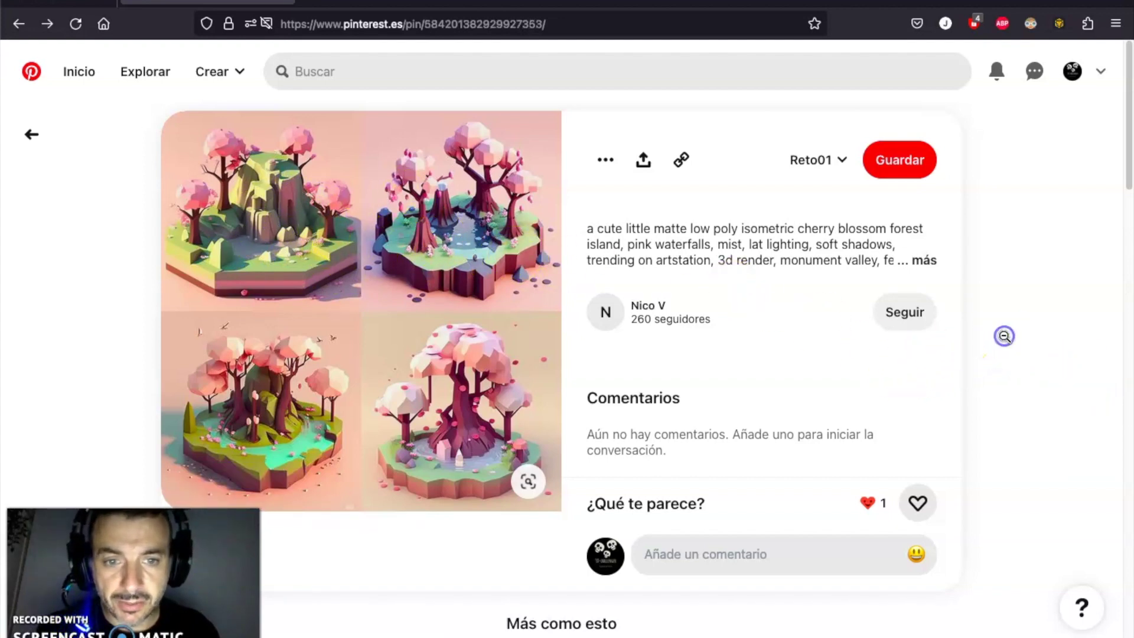
Step: Capture a screenshot of the pin image showing red low-poly trees on a yellow-topped block, and switch to Blender
key(alt+Left)
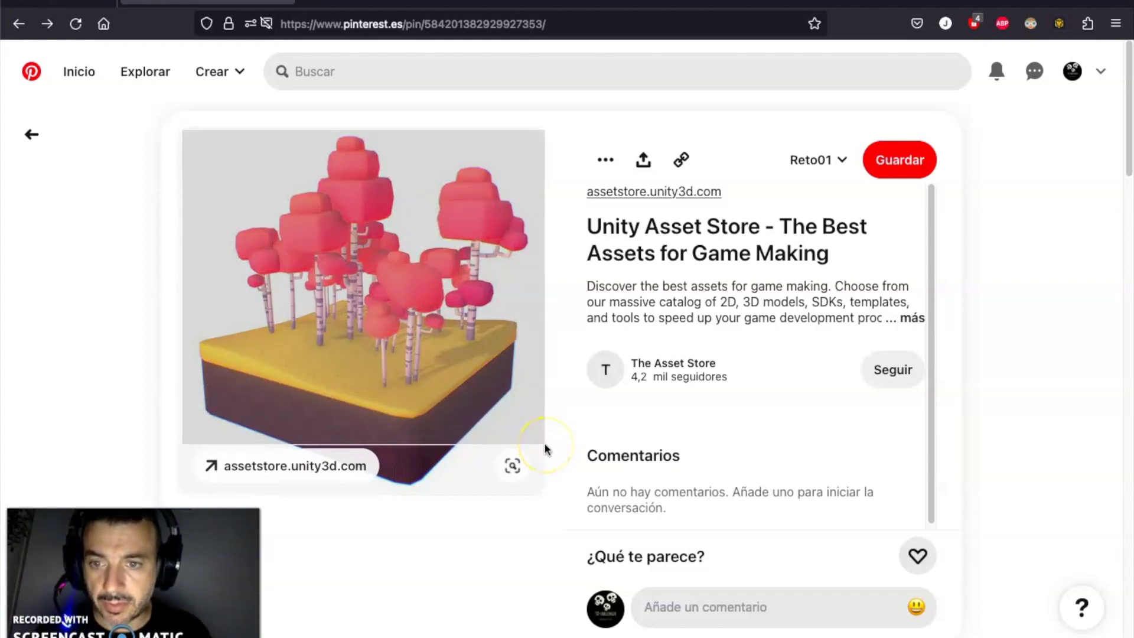
drag(545, 445, 545, 445)
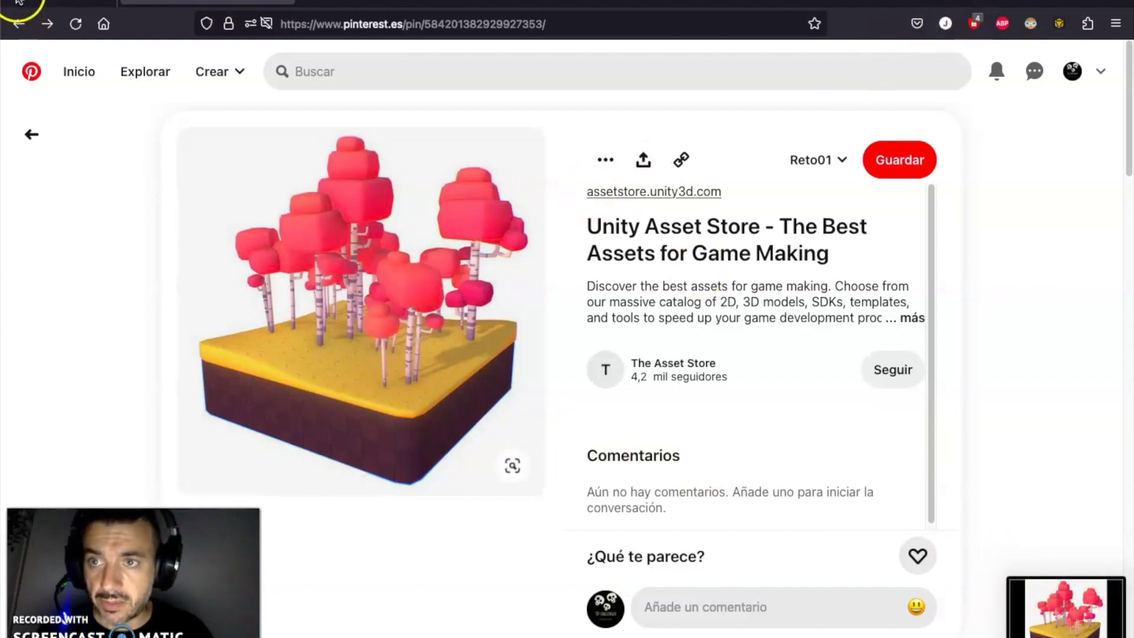
key(super+Tab)
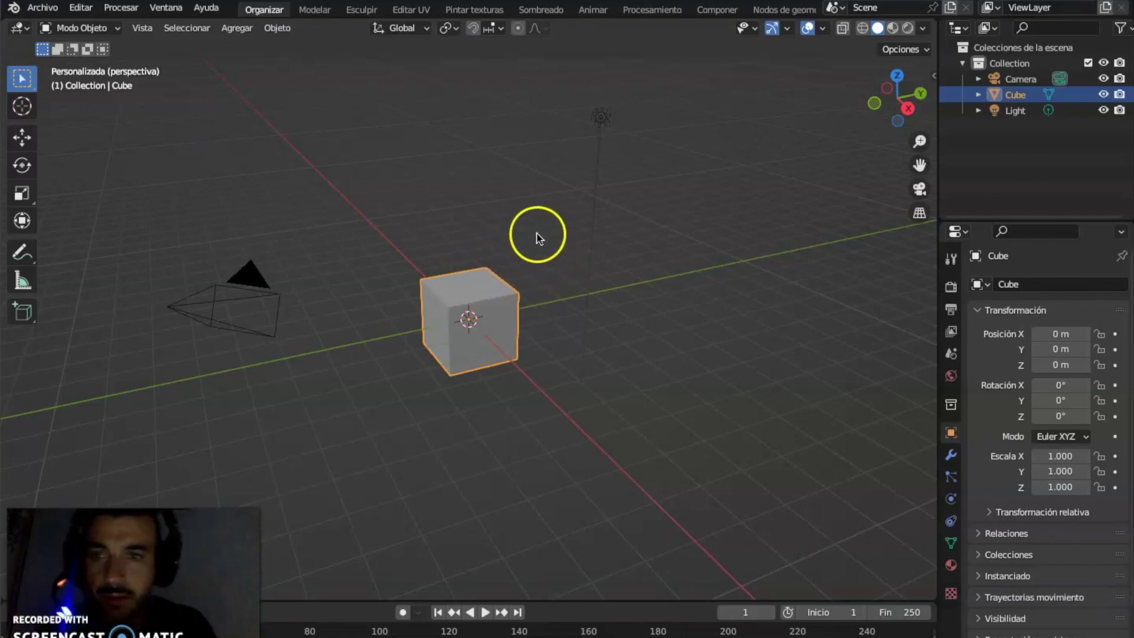
Step: Load "Captura de Pantalla 2023-09-26 a las 5.45.46.png" from the desktop folder as a reference image aligned to the view
click(349, 184)
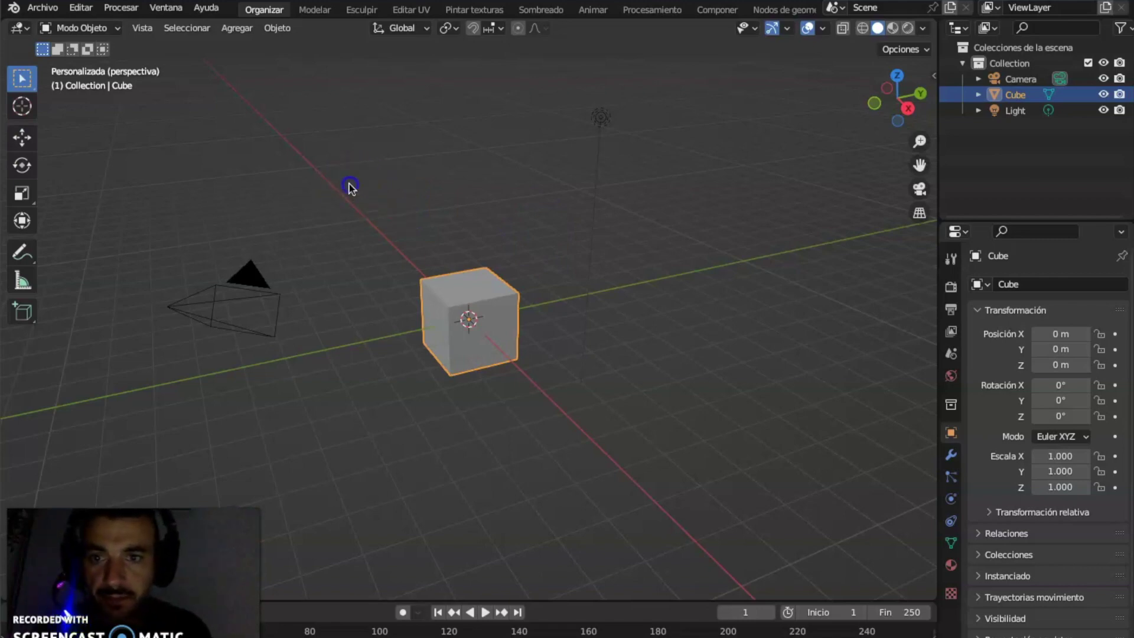
click(235, 29)
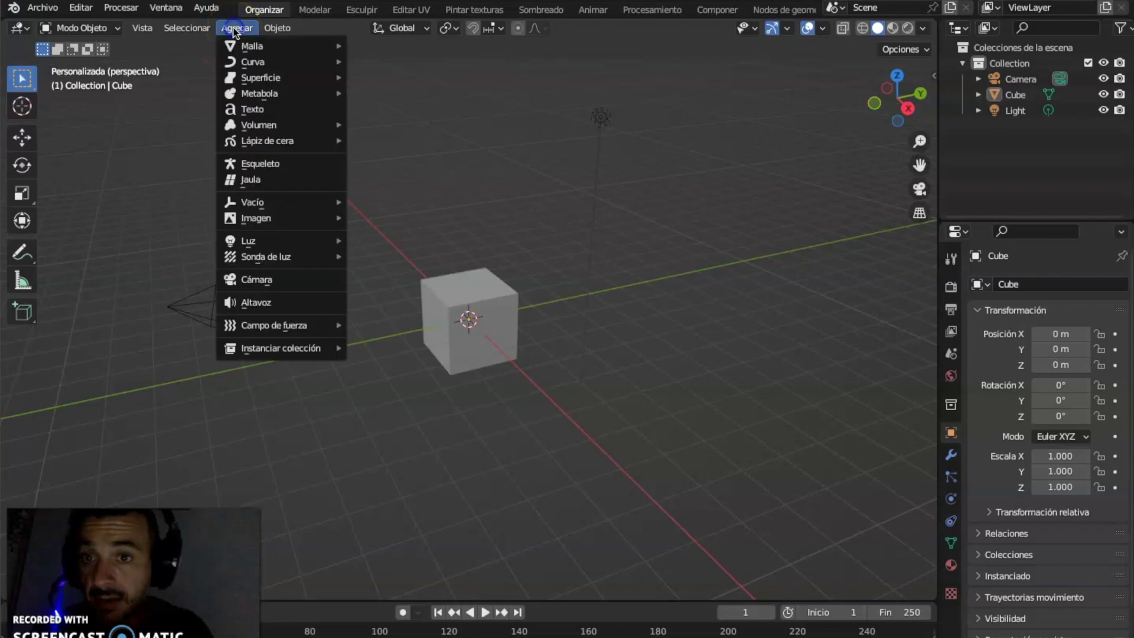
mouse_move(263, 148)
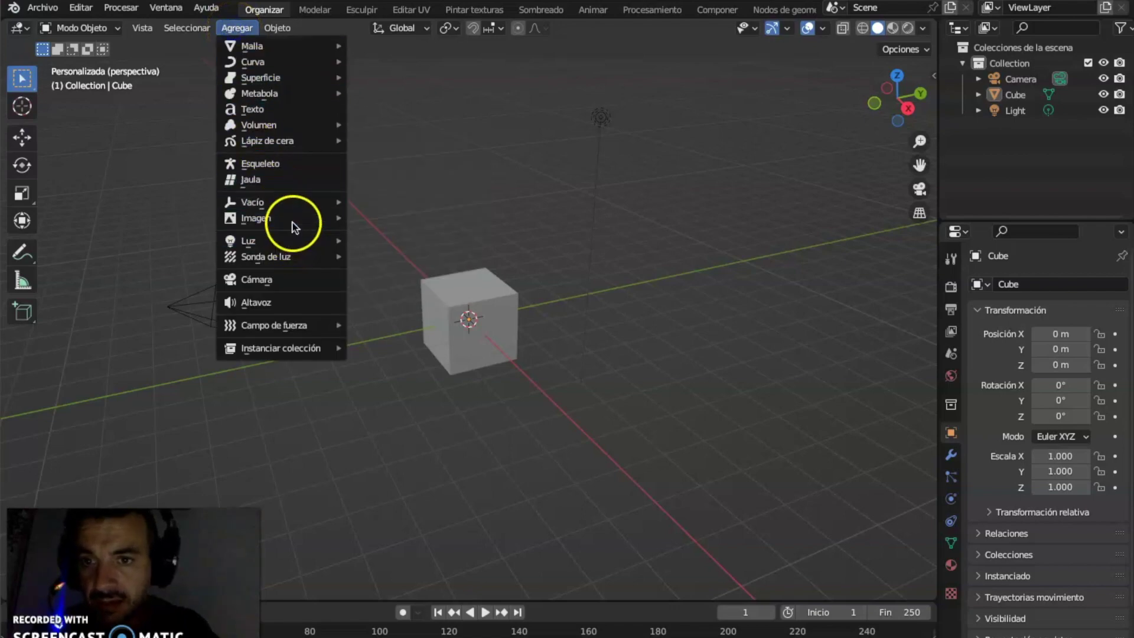
mouse_move(294, 219)
click(402, 219)
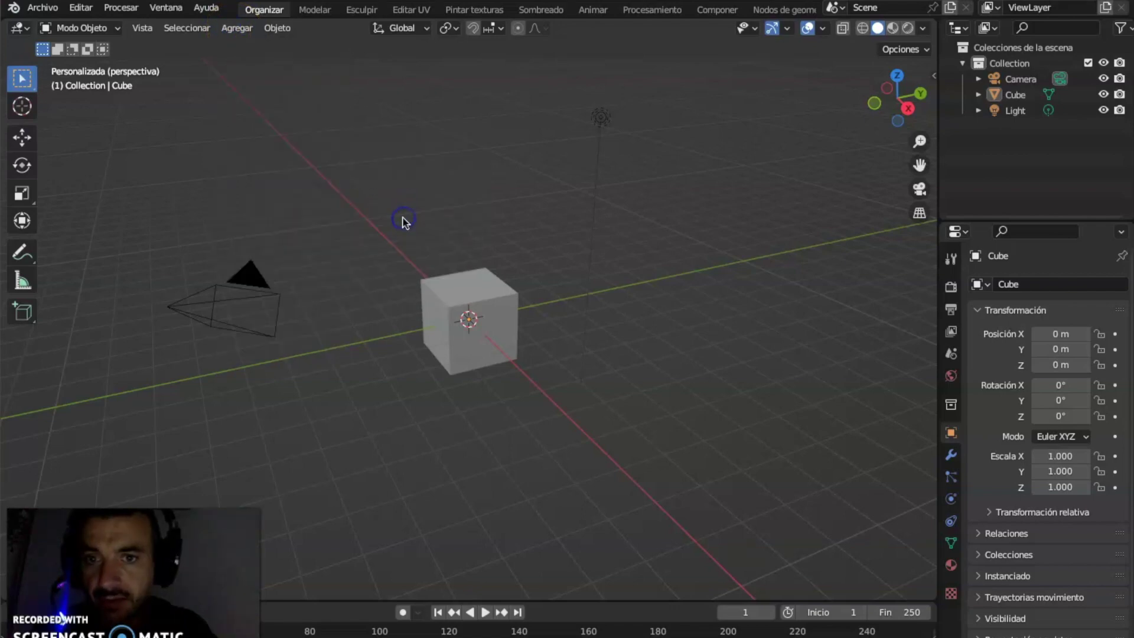
click(236, 232)
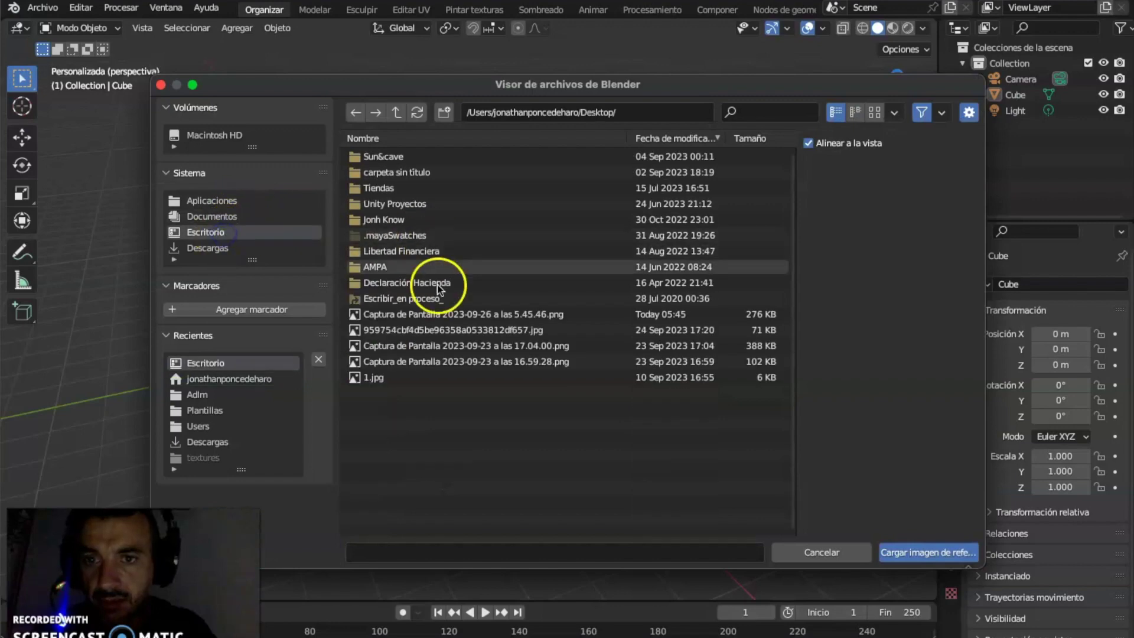
click(445, 320)
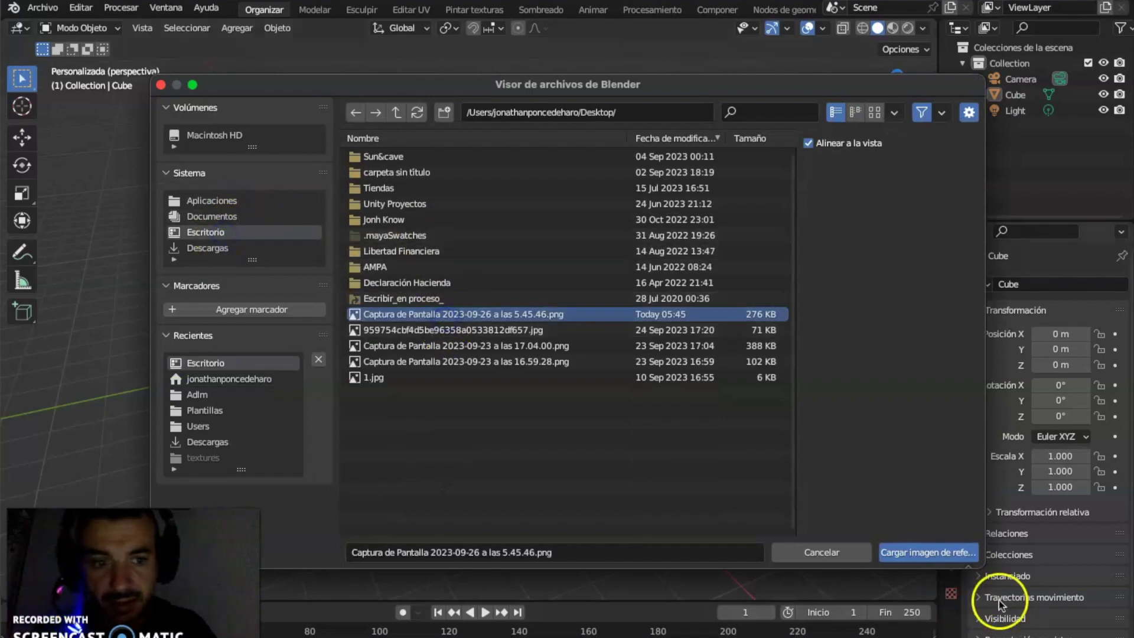
click(933, 552)
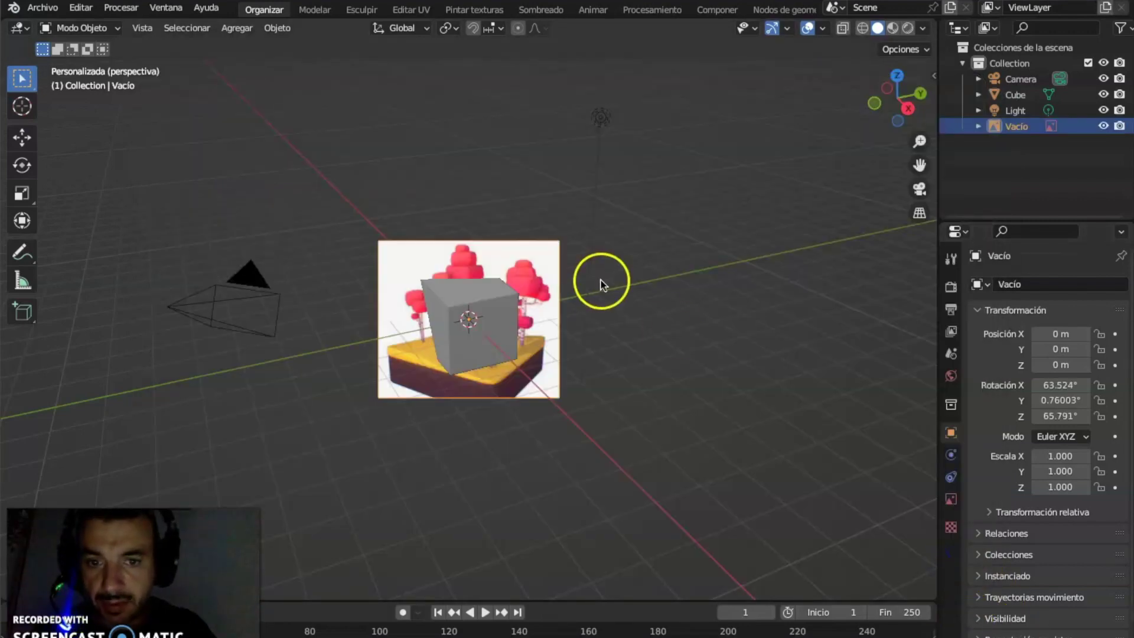
Step: Set the reference image's rotation to 90° on X, 0° on Y and 90° on Z
click(1067, 394)
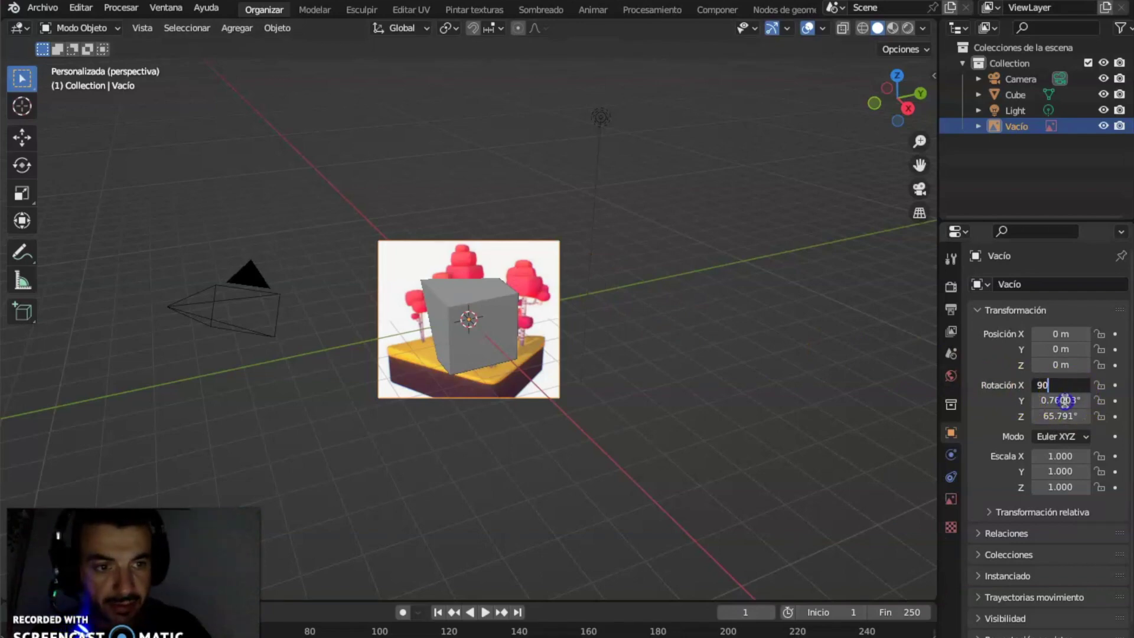
click(1062, 402)
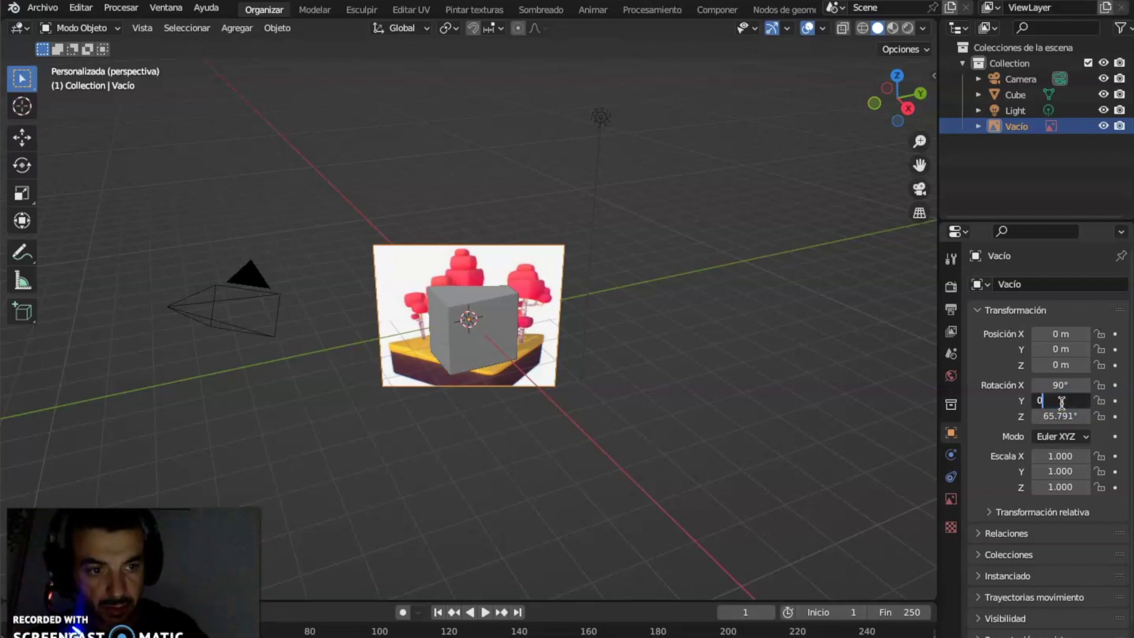
click(1065, 416)
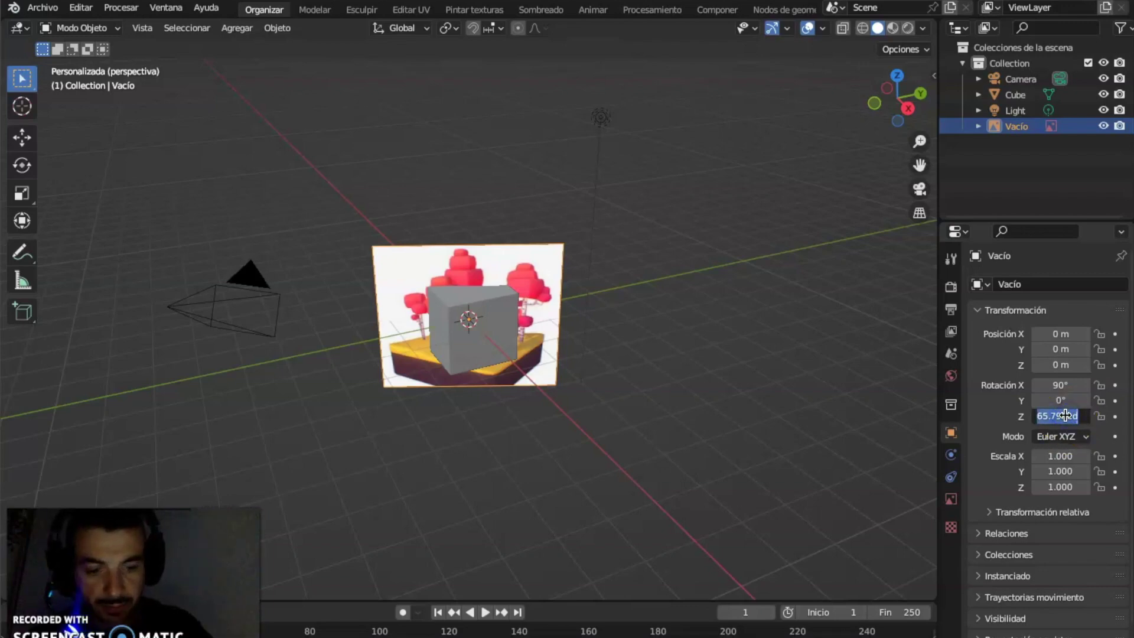
text(90)
key(Return)
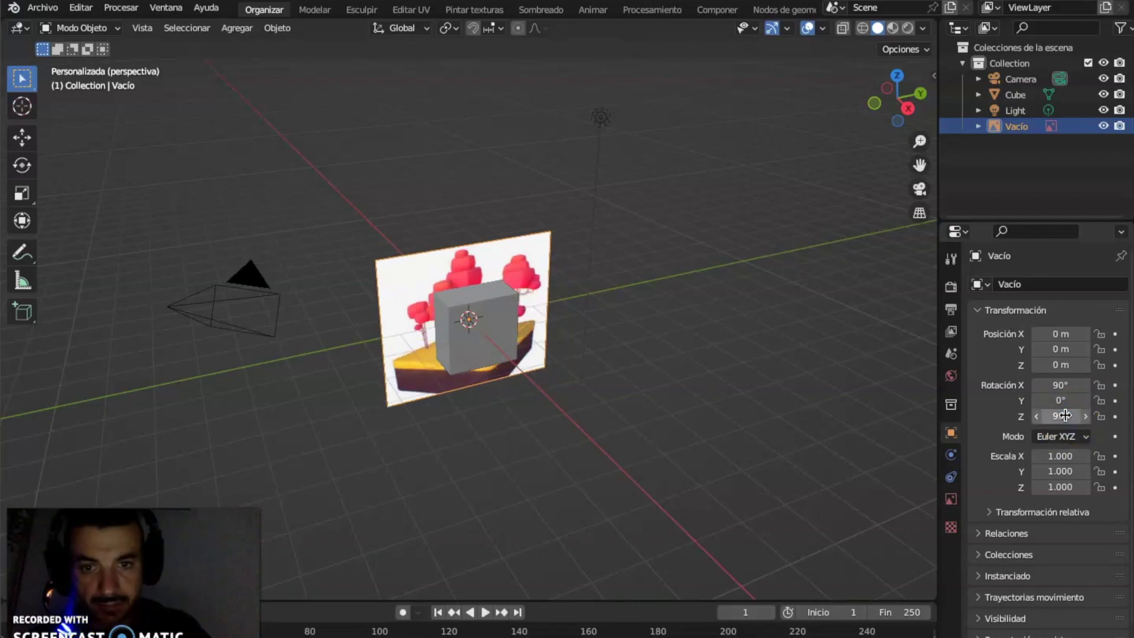
Step: Move the reference image behind the cube to about -7.84 m on X and scale it up uniformly to about 2.22
click(22, 137)
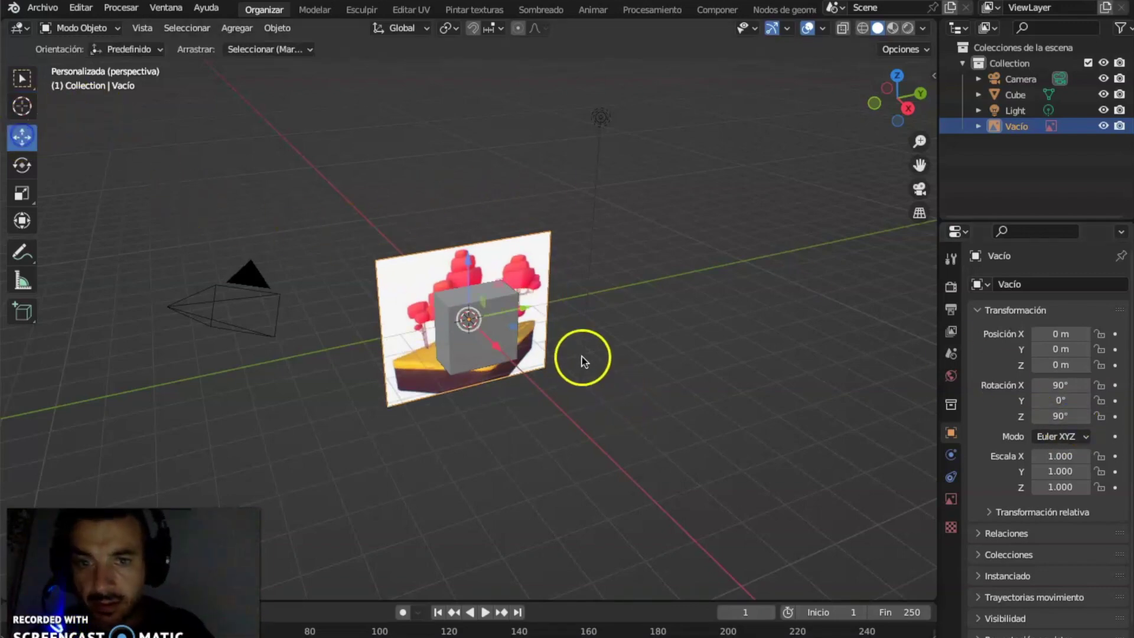
drag(494, 343, 423, 252)
key(s)
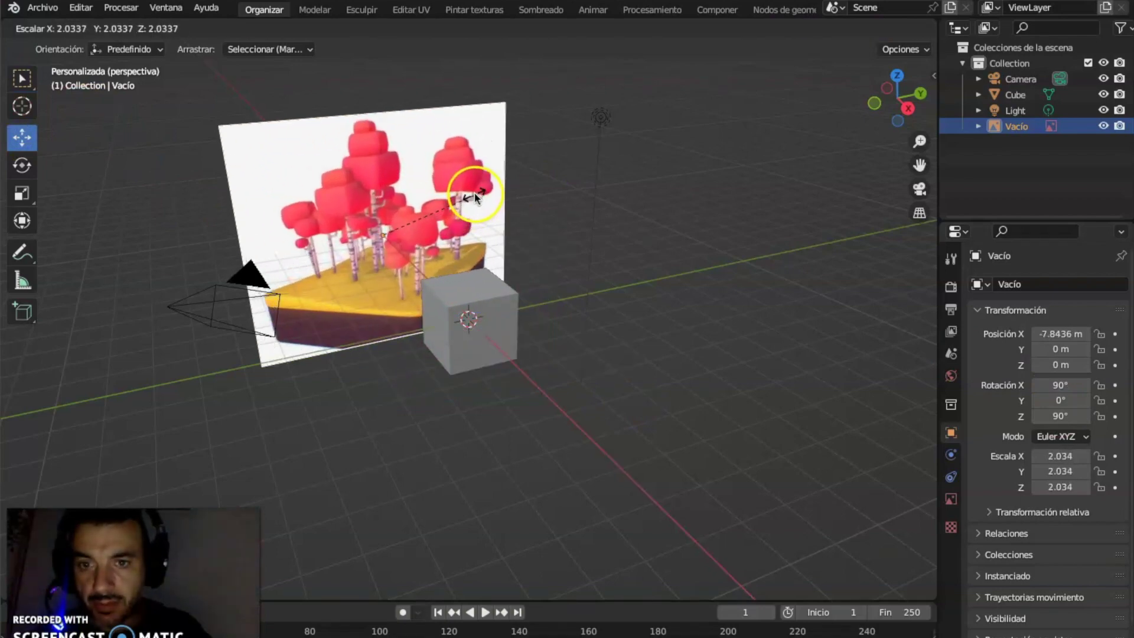
click(480, 190)
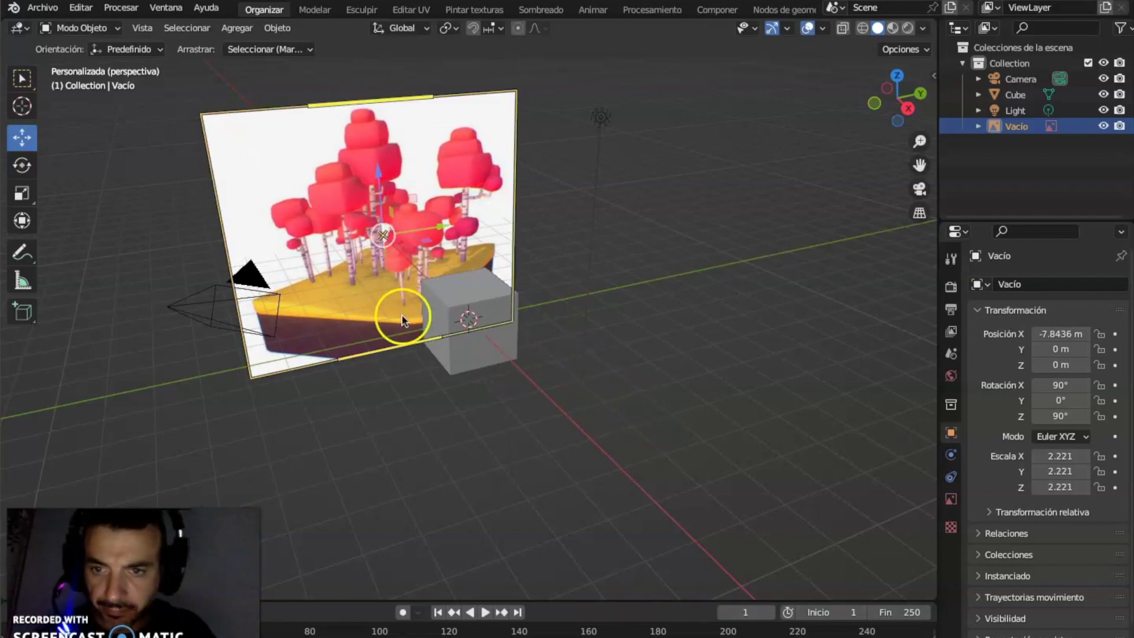
mouse_move(617, 364)
middle_down()
mouse_move(653, 362)
mouse_move(623, 358)
middle_up()
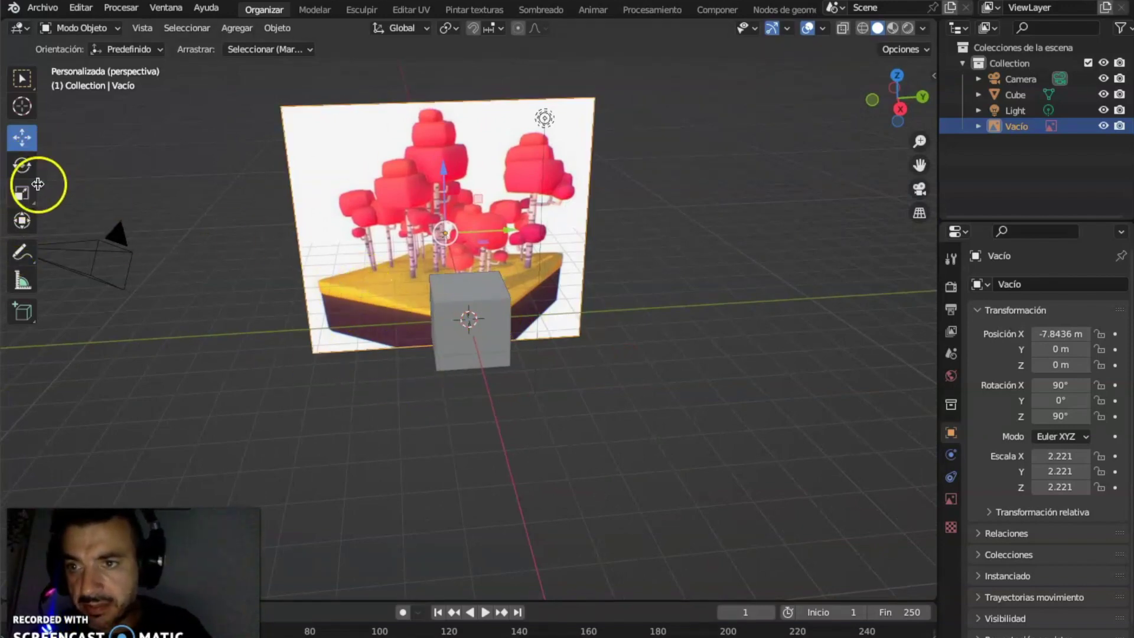
Step: Select the cube in front of the reference image and switch it to Edit Mode
click(75, 29)
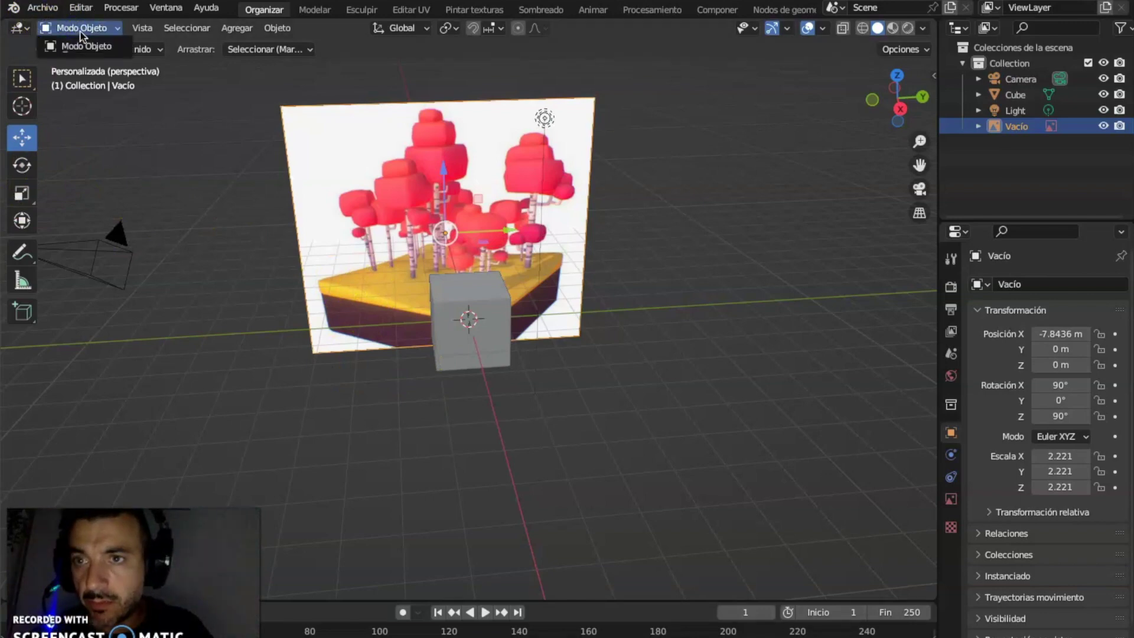
click(109, 45)
click(488, 328)
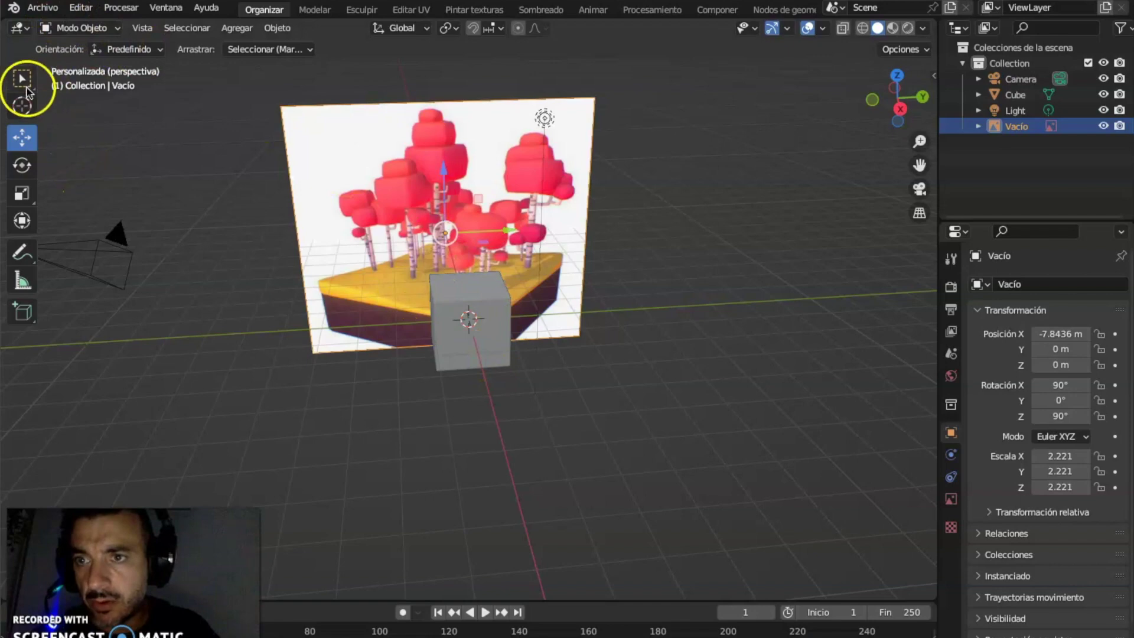
click(24, 82)
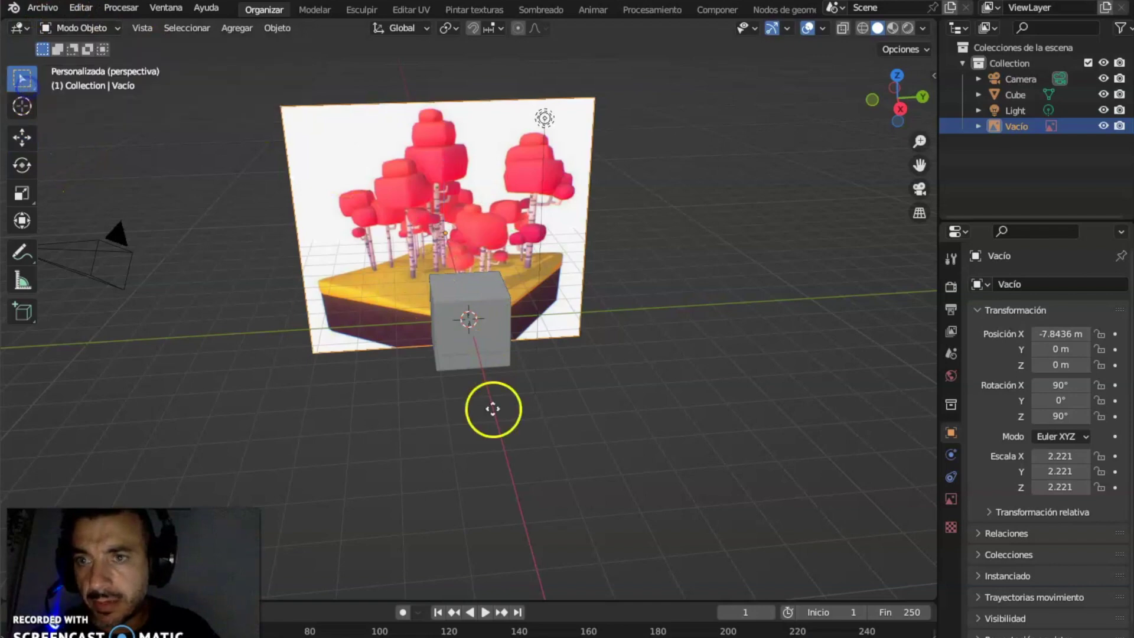
click(496, 357)
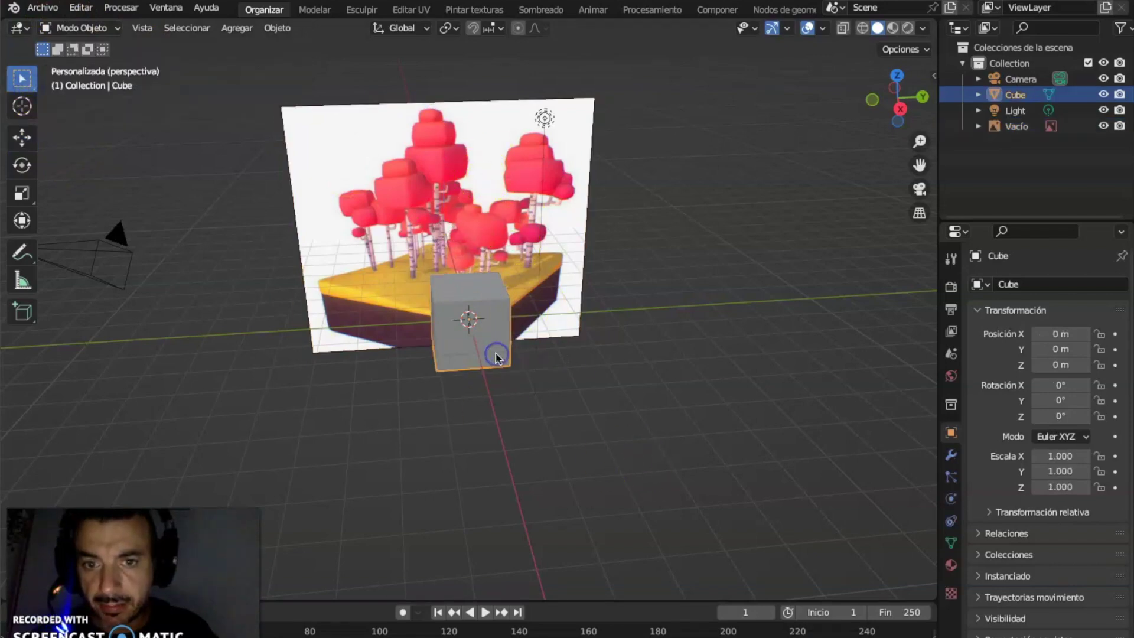
click(76, 28)
click(81, 63)
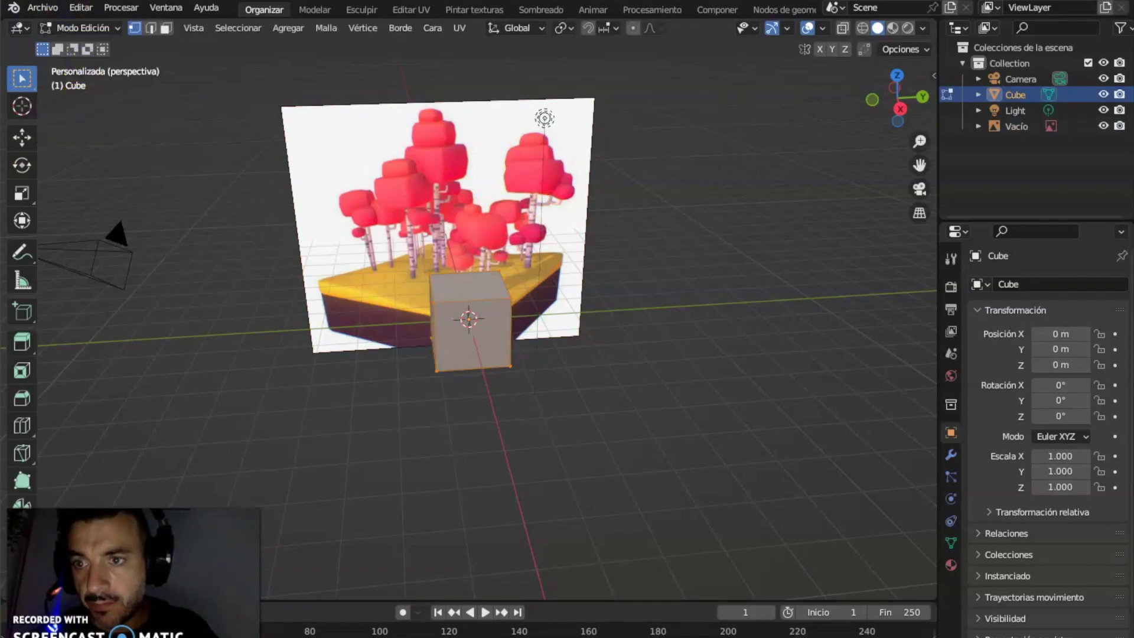
Step: Add a single horizontal loop cut around the middle of the cube and return to Object Mode
click(20, 425)
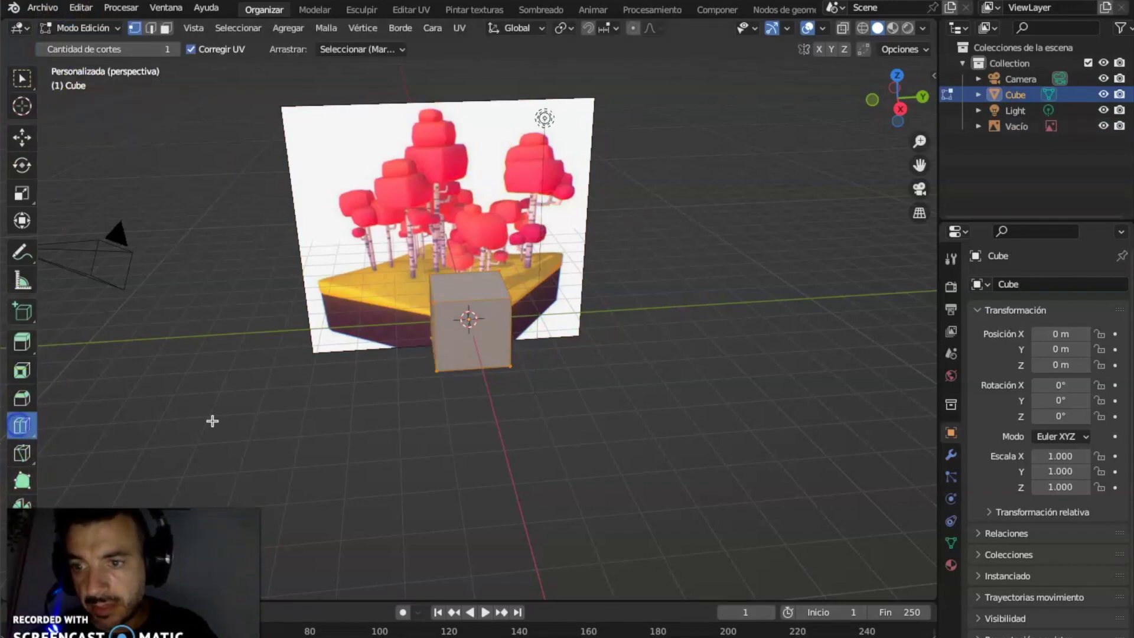
click(524, 335)
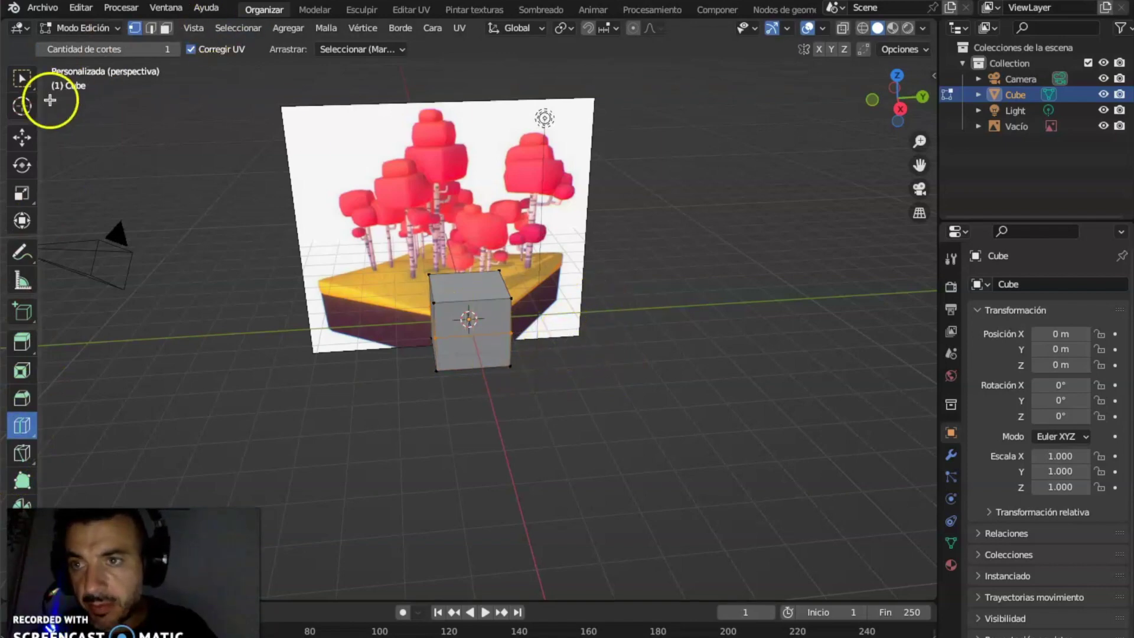
mouse_move(387, 178)
middle_down()
mouse_move(379, 157)
mouse_move(391, 168)
middle_up()
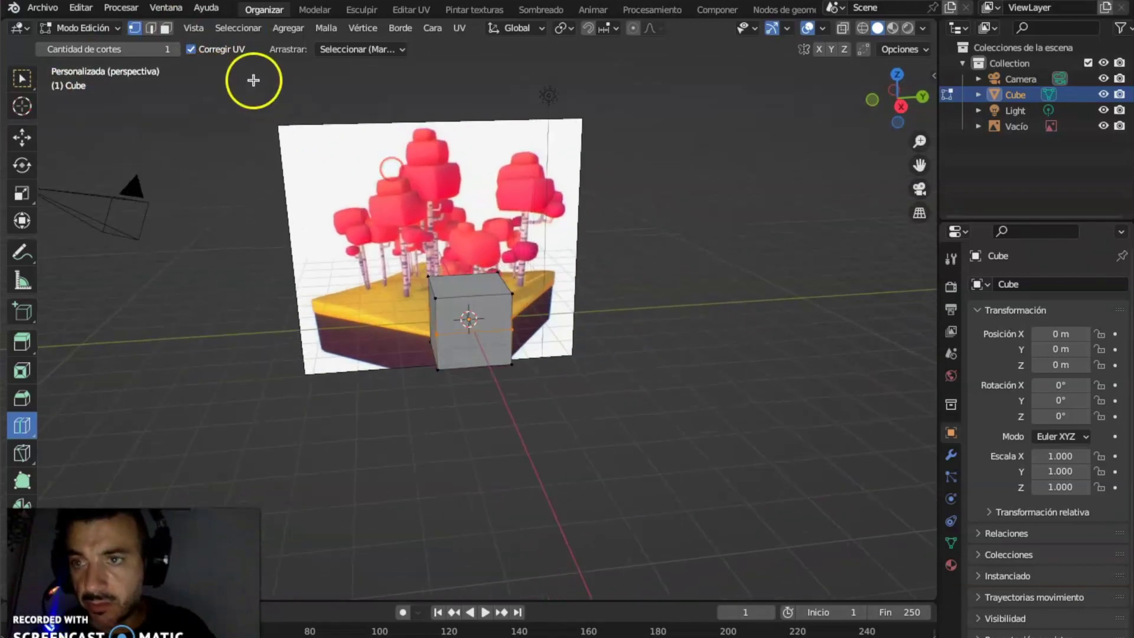
click(82, 28)
click(89, 43)
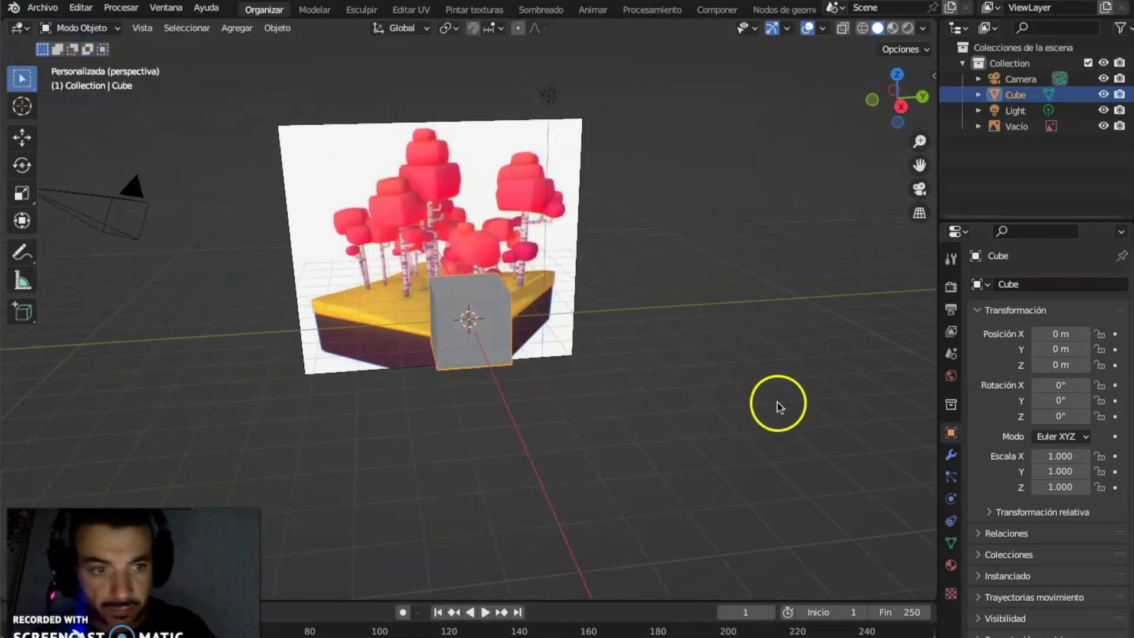
Step: Add four more material slots to the cube, each with a new material, and select the second material in the list
click(951, 565)
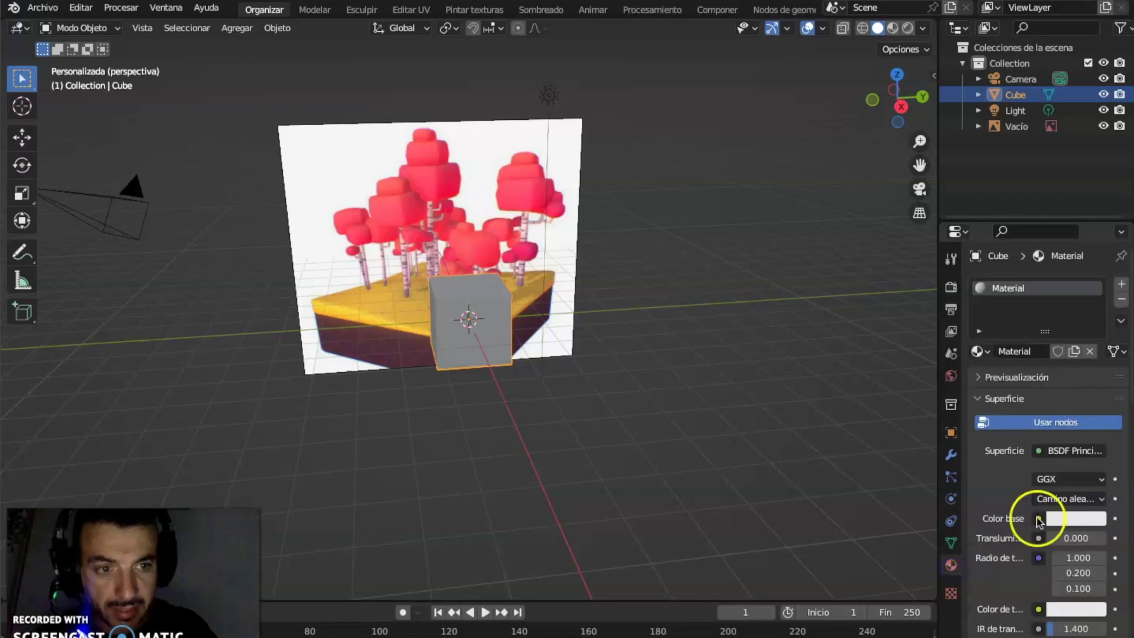
click(1123, 288)
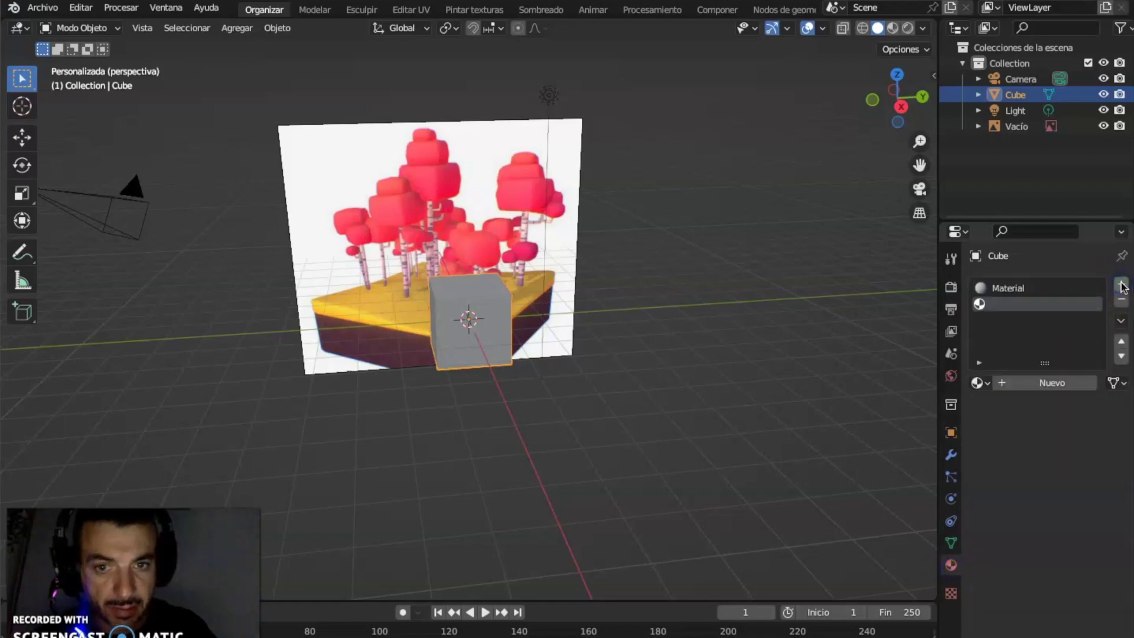
drag(1065, 383, 1128, 288)
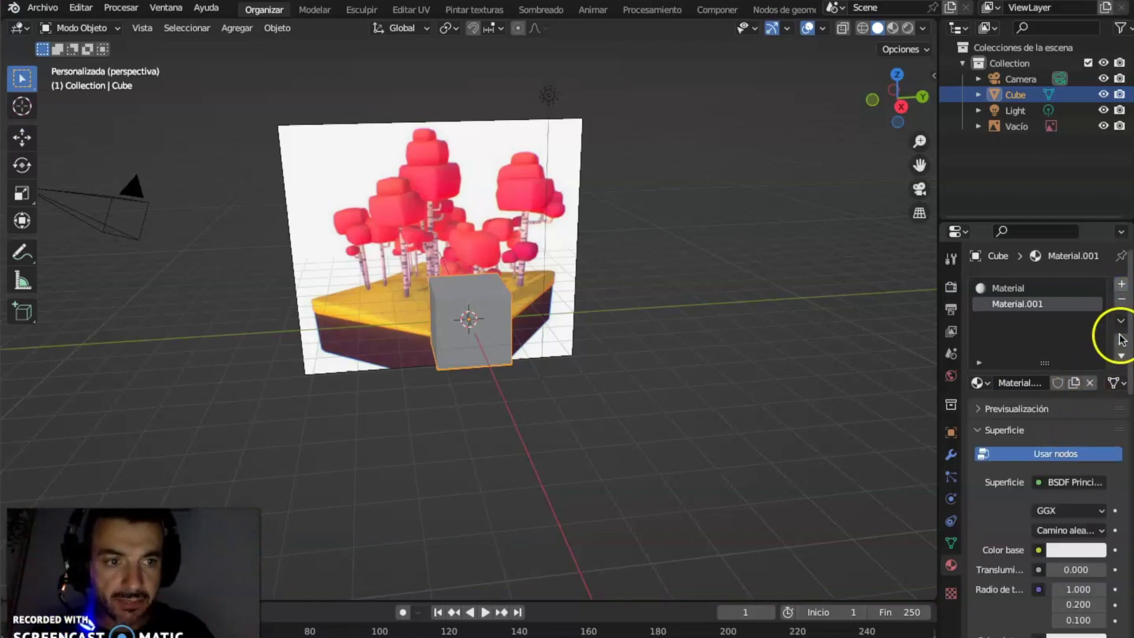
click(1121, 285)
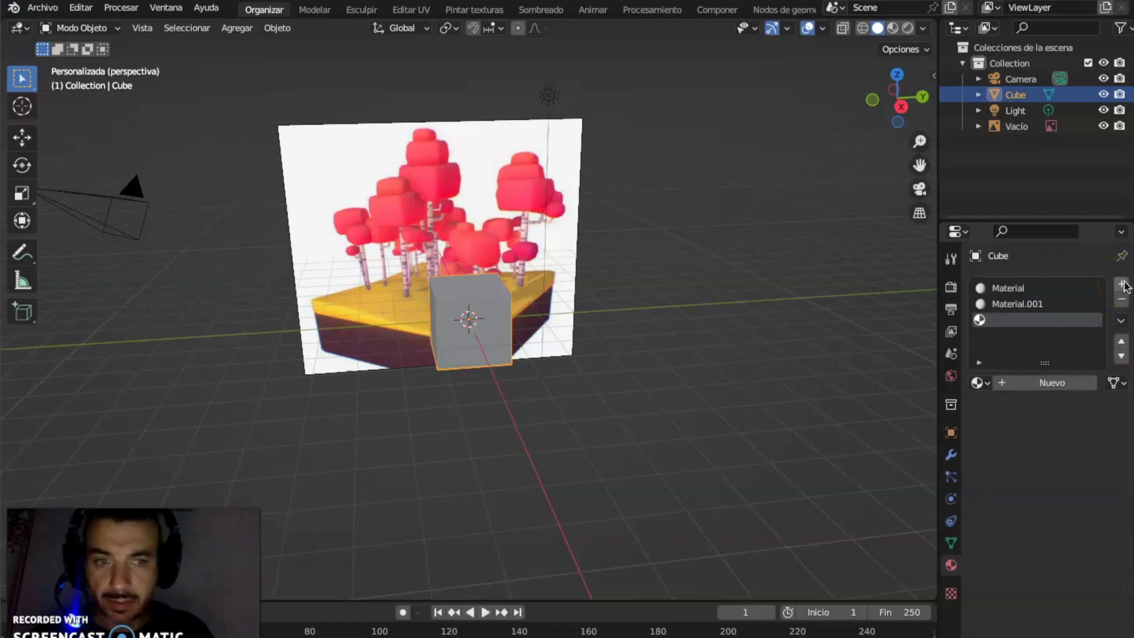
click(1061, 384)
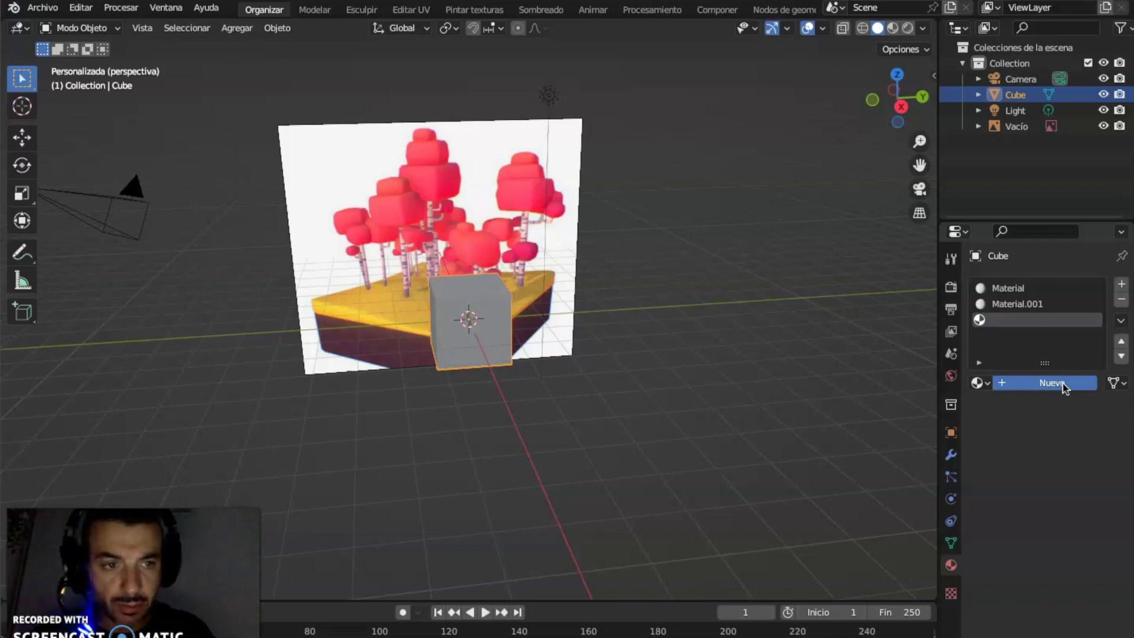
click(1122, 285)
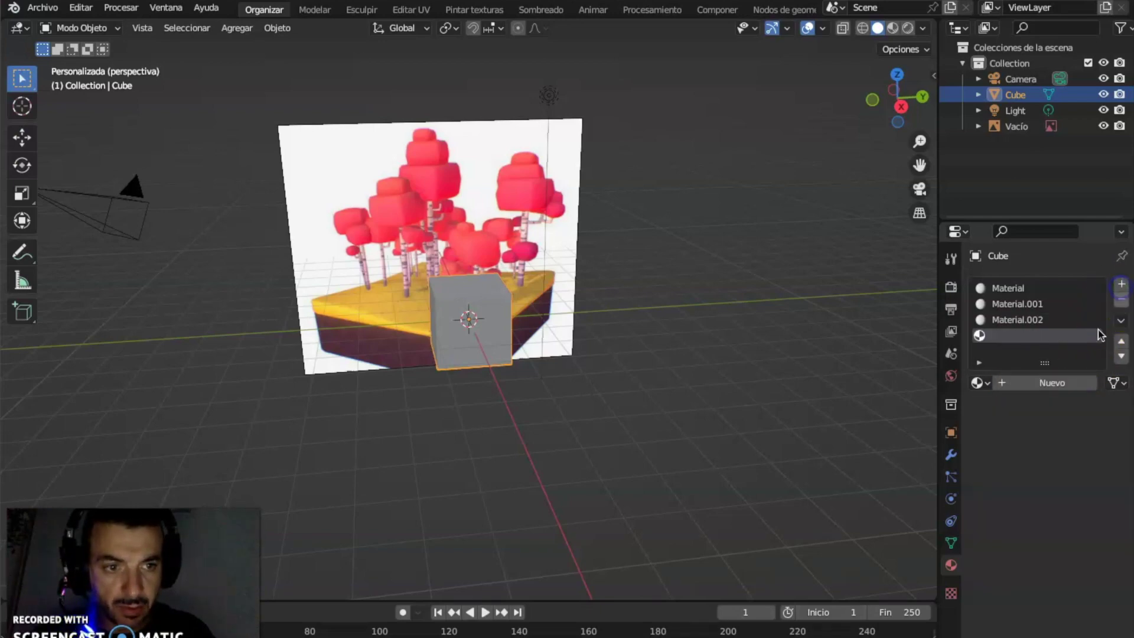
click(1058, 382)
click(1121, 285)
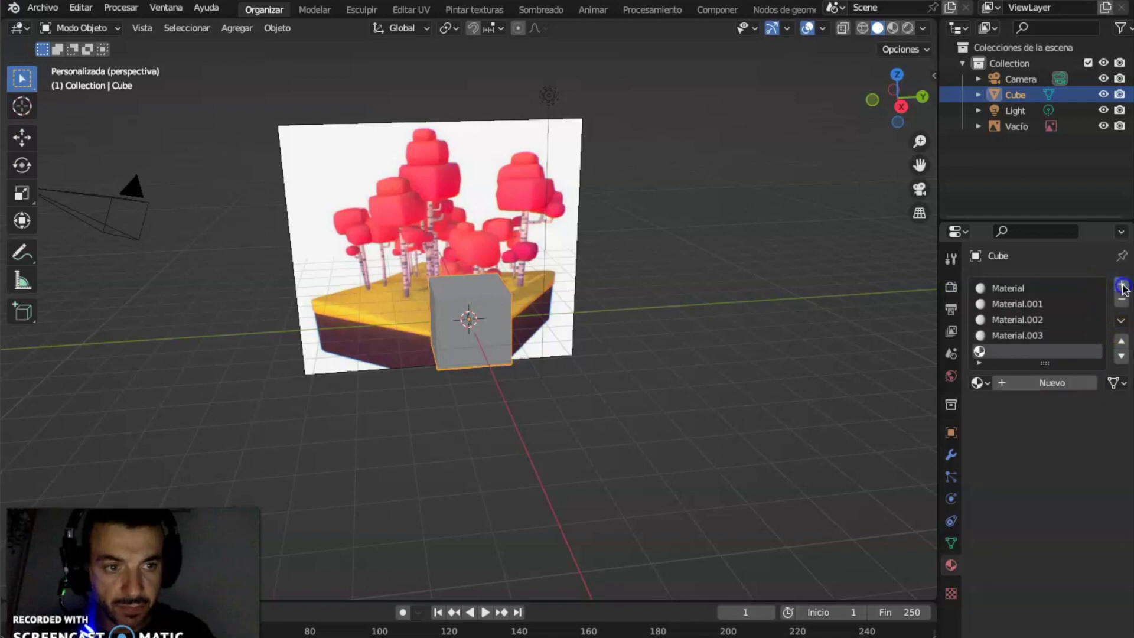
click(1075, 384)
click(1035, 306)
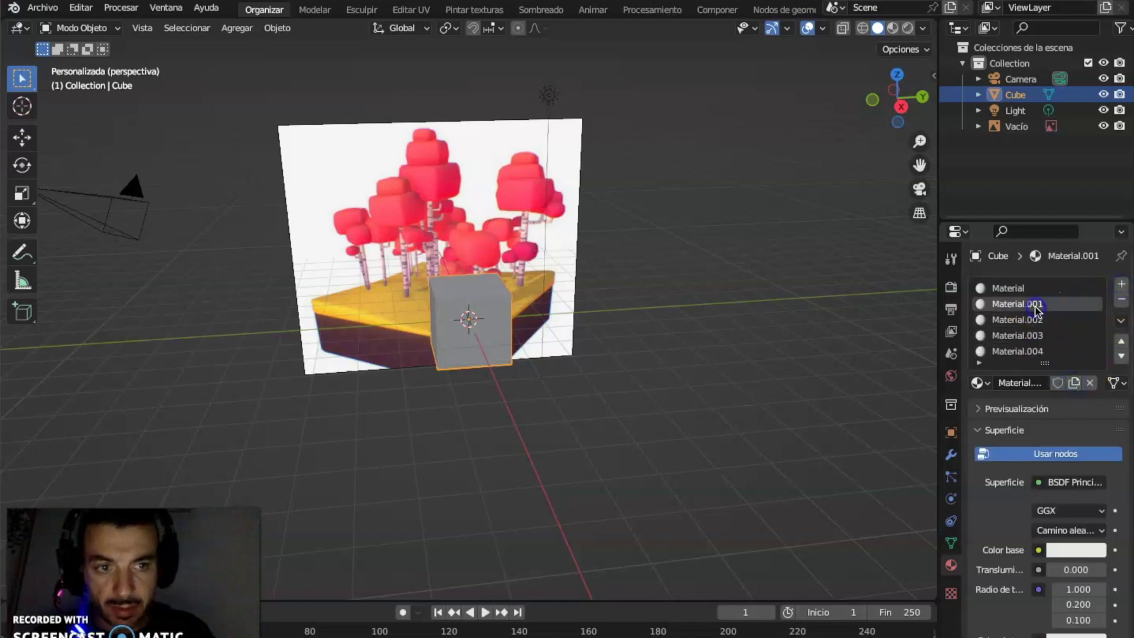
Step: Sample the yellow ground of the reference image as the second material's base color and rename that material Verde
click(1075, 550)
click(1092, 481)
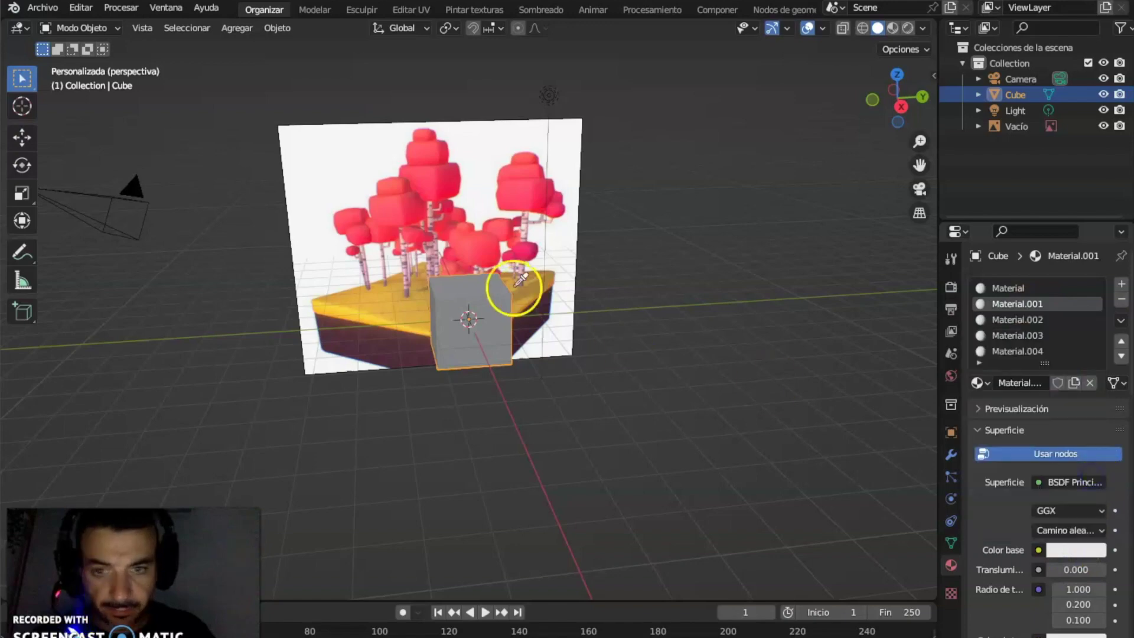
click(380, 305)
click(1043, 305)
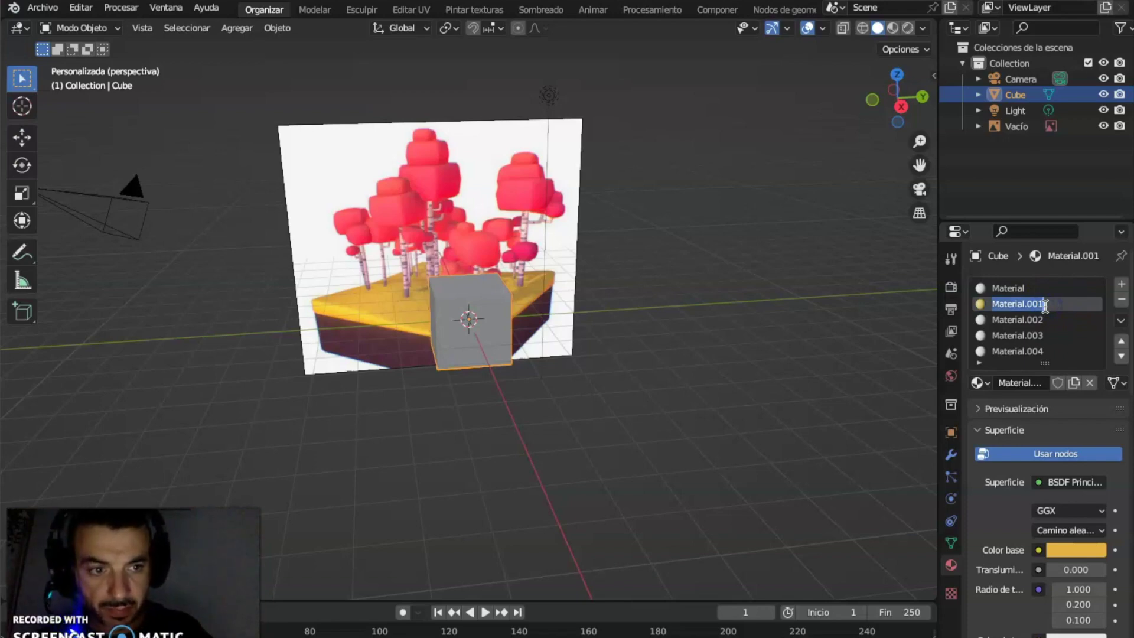
drag(1049, 304, 981, 303)
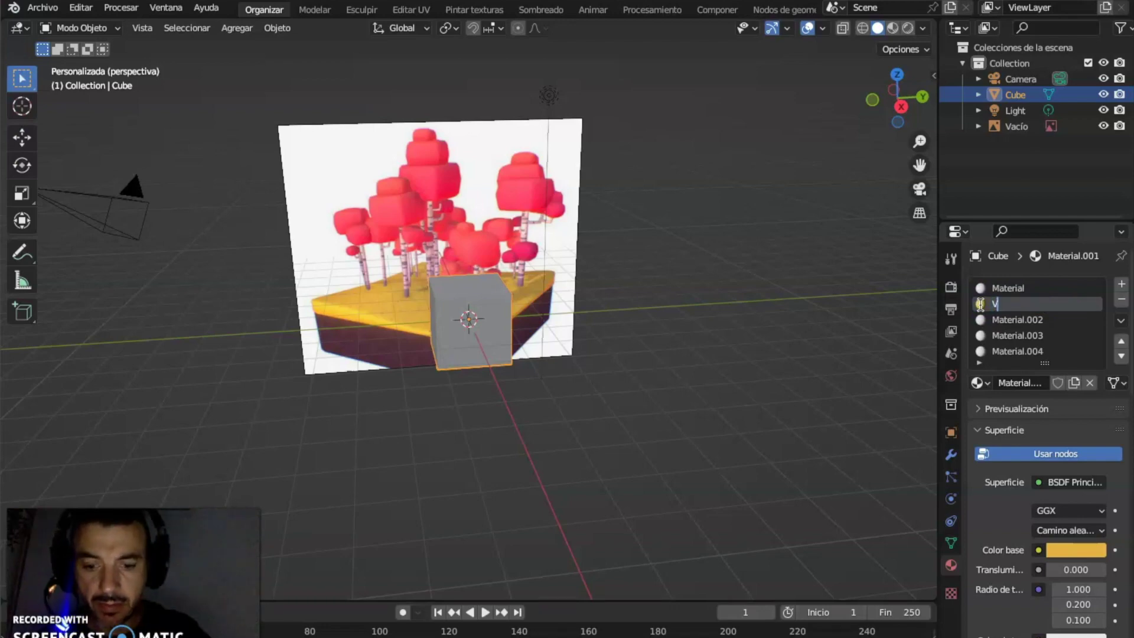
text(Verde)
key(Return)
Step: Sample the island's dark brown side as the third material's base color and rename that material Marrón
click(1017, 321)
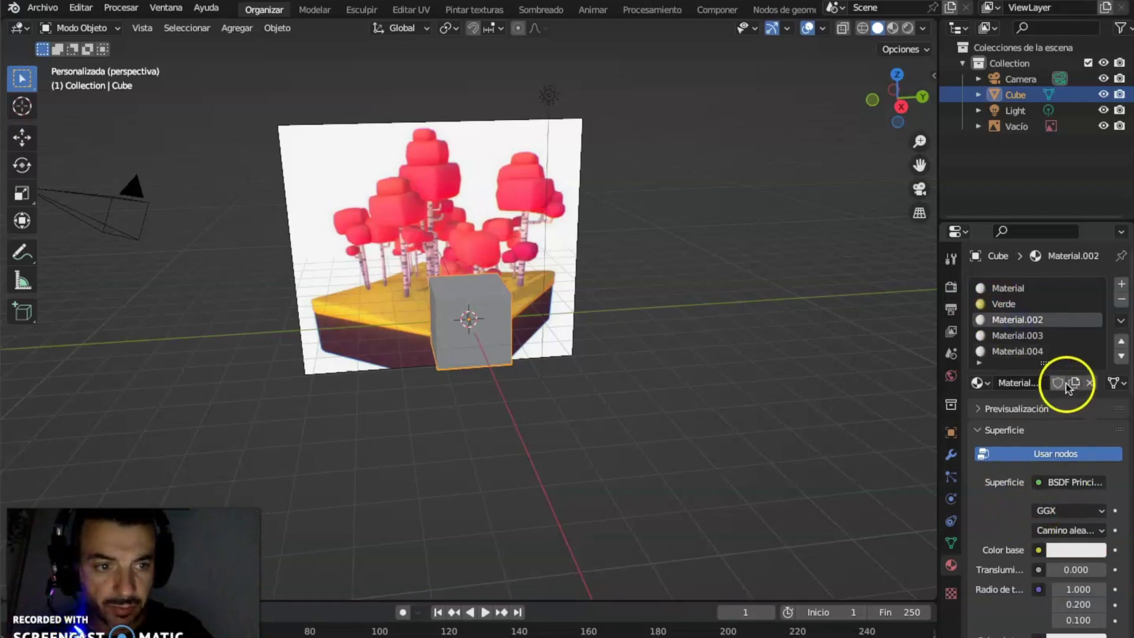
click(1094, 550)
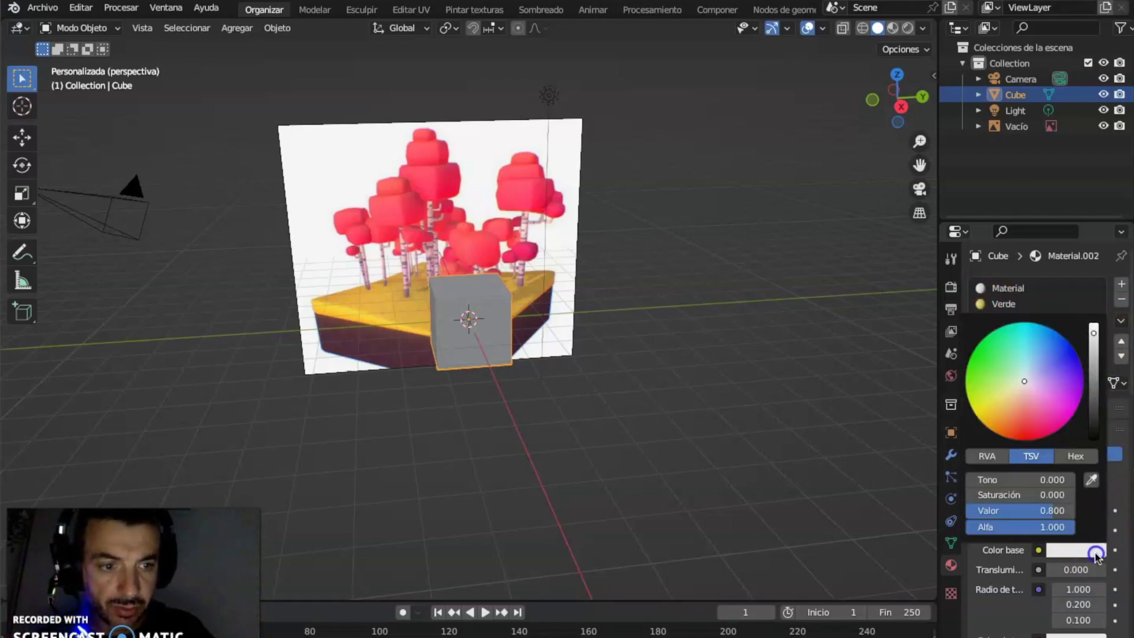
click(1093, 478)
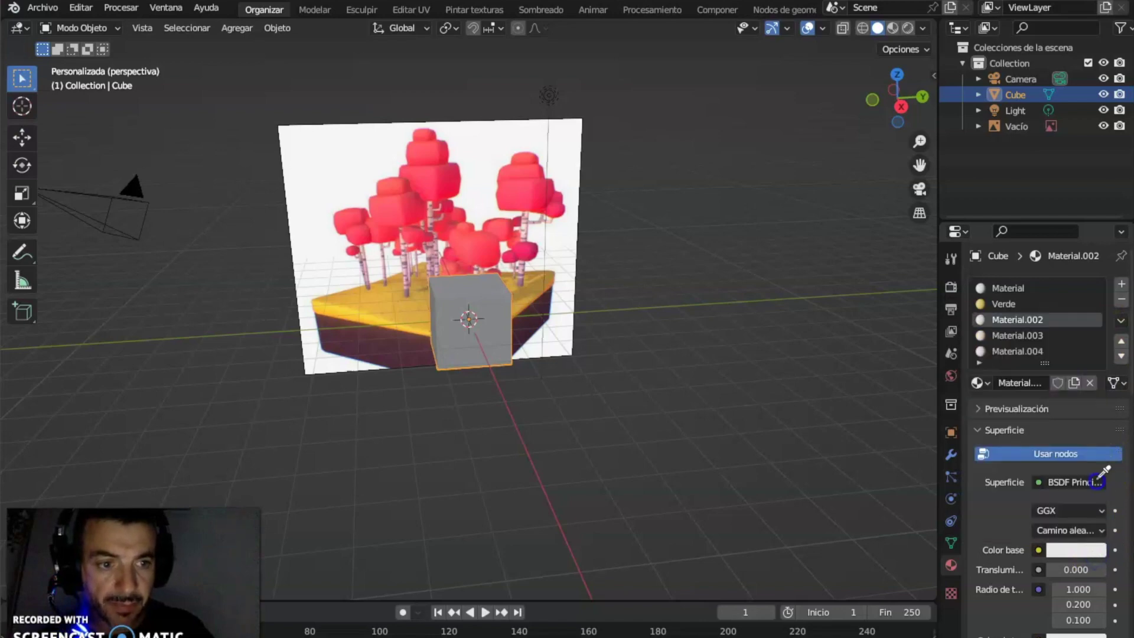
click(406, 335)
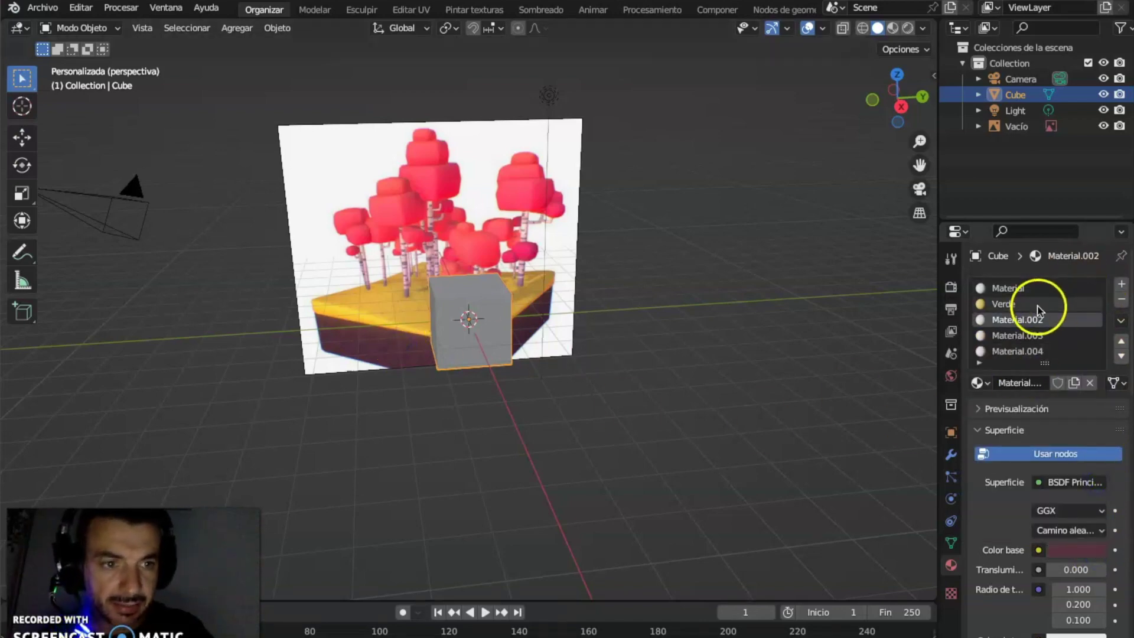
double_click(1007, 324)
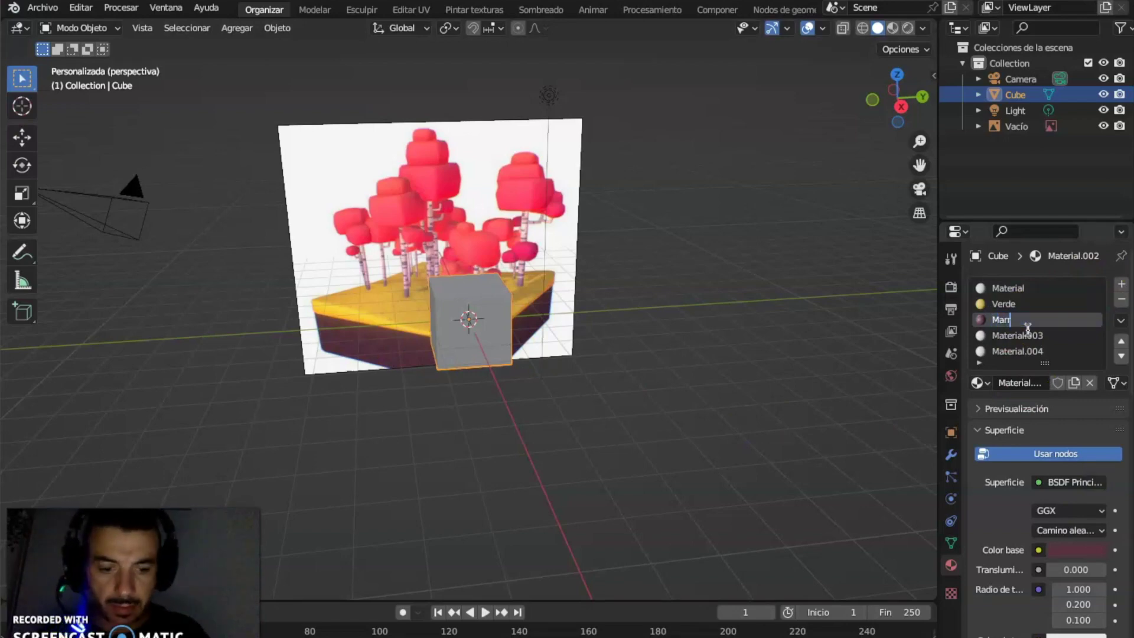
key(Return)
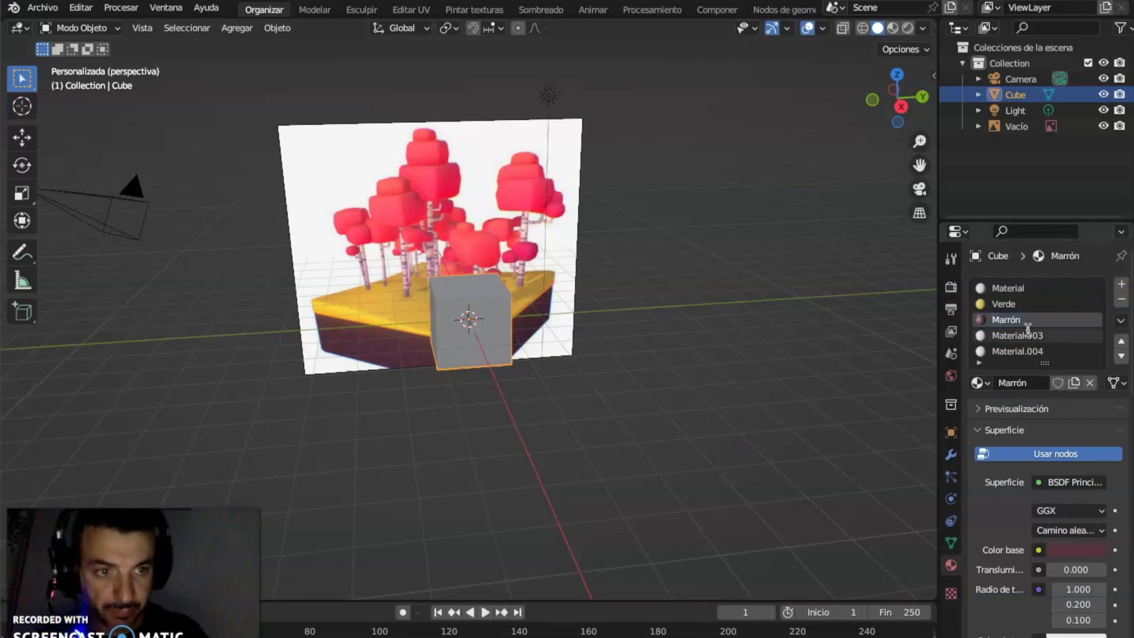
Step: Sample a pale tree trunk in the reference image as the fourth material's base color and rename that material Blanco
click(1031, 335)
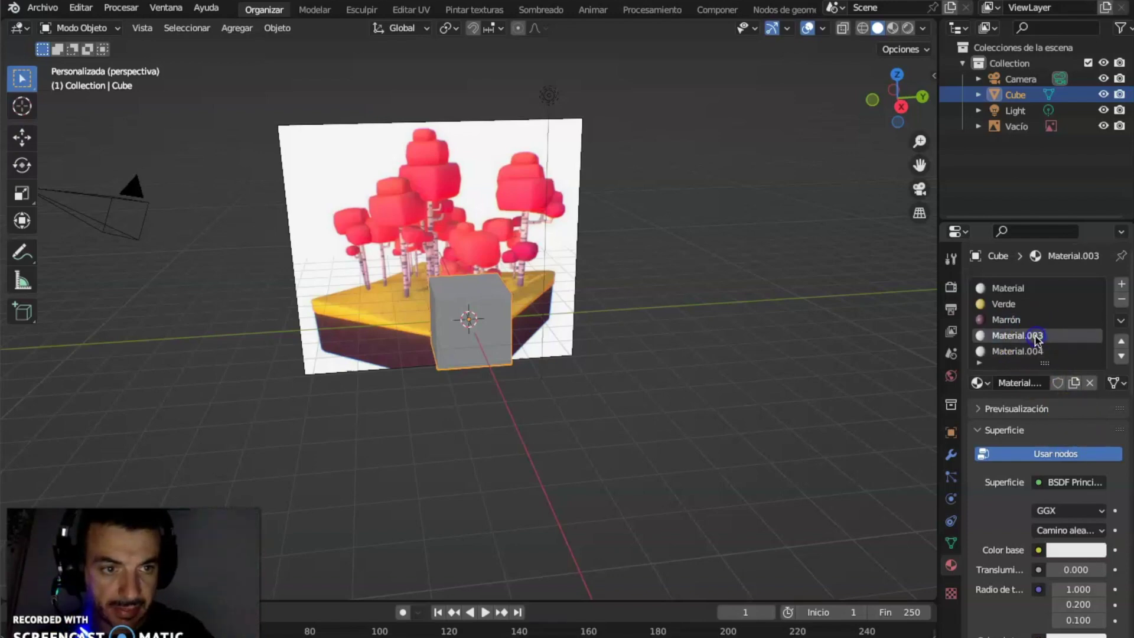
click(1076, 543)
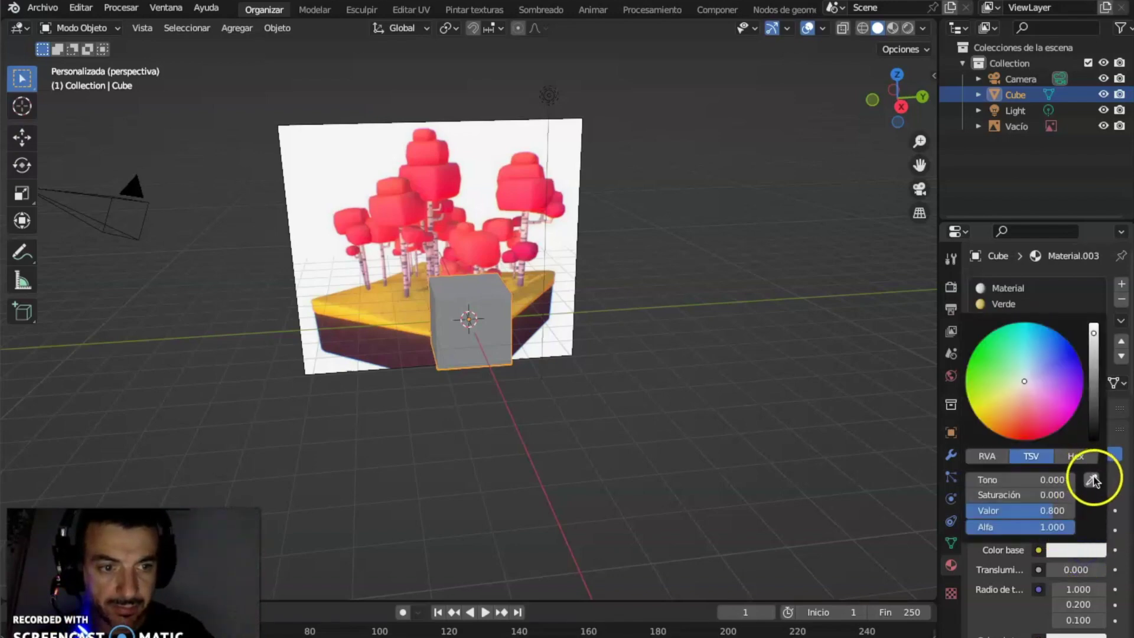
click(1093, 478)
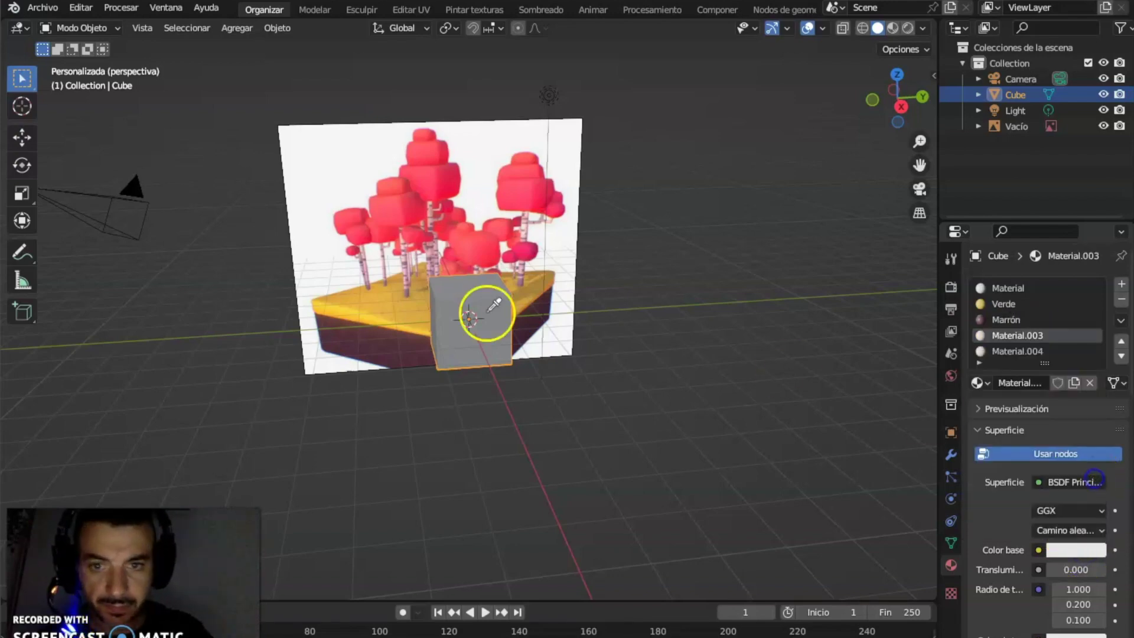
click(366, 267)
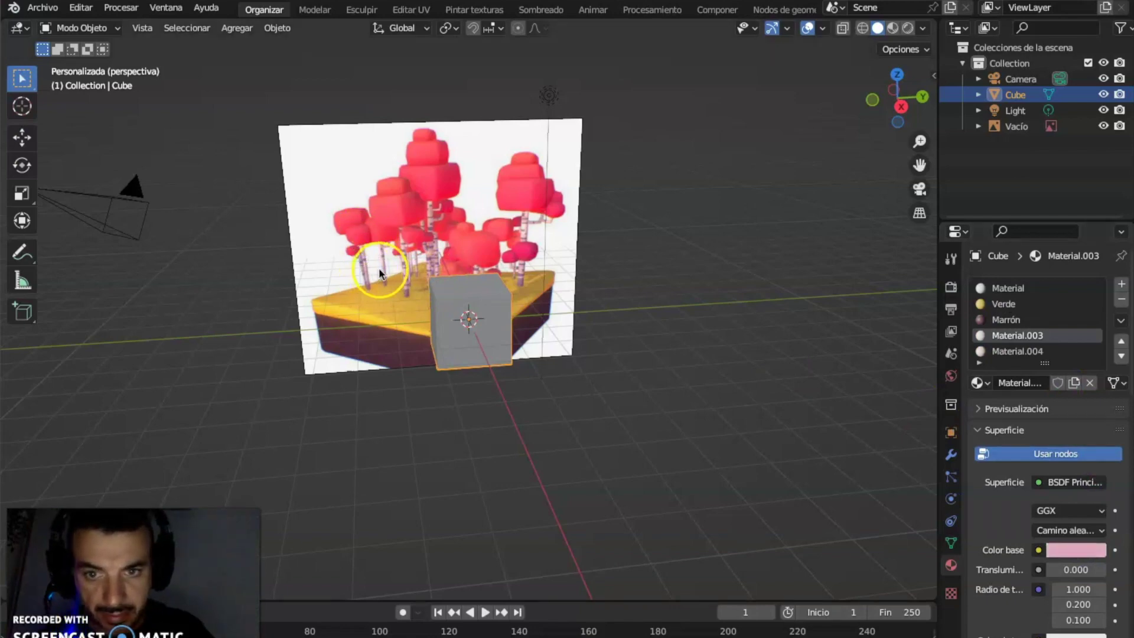
click(1041, 338)
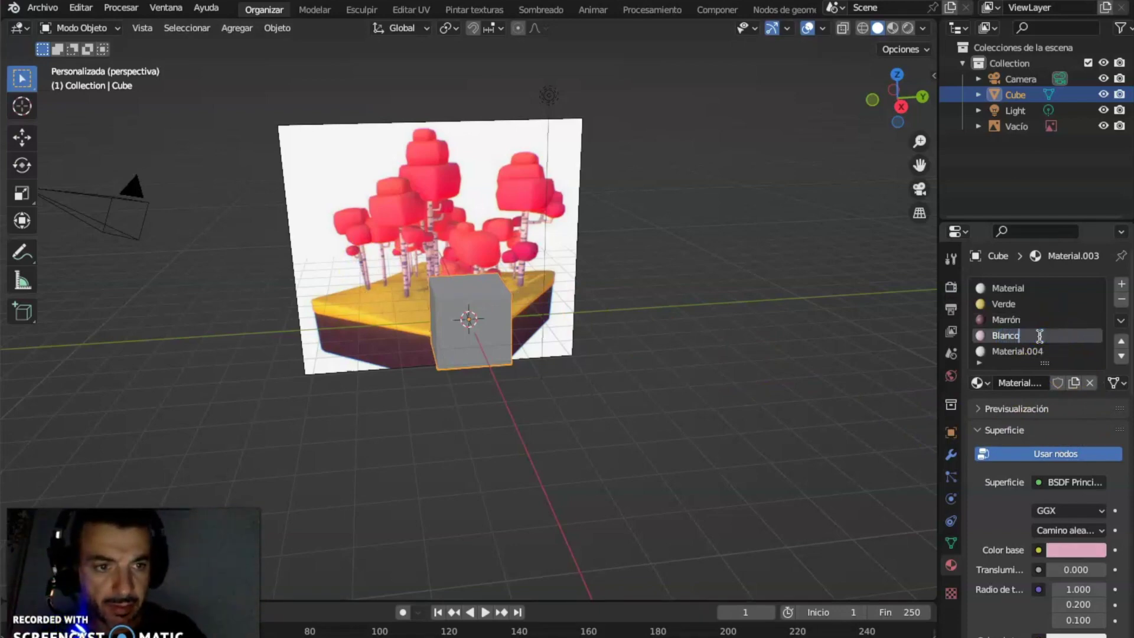
Step: Sample the red foliage of the reference image's trees as the fifth material's base color and rename that material Rosado F
click(1038, 350)
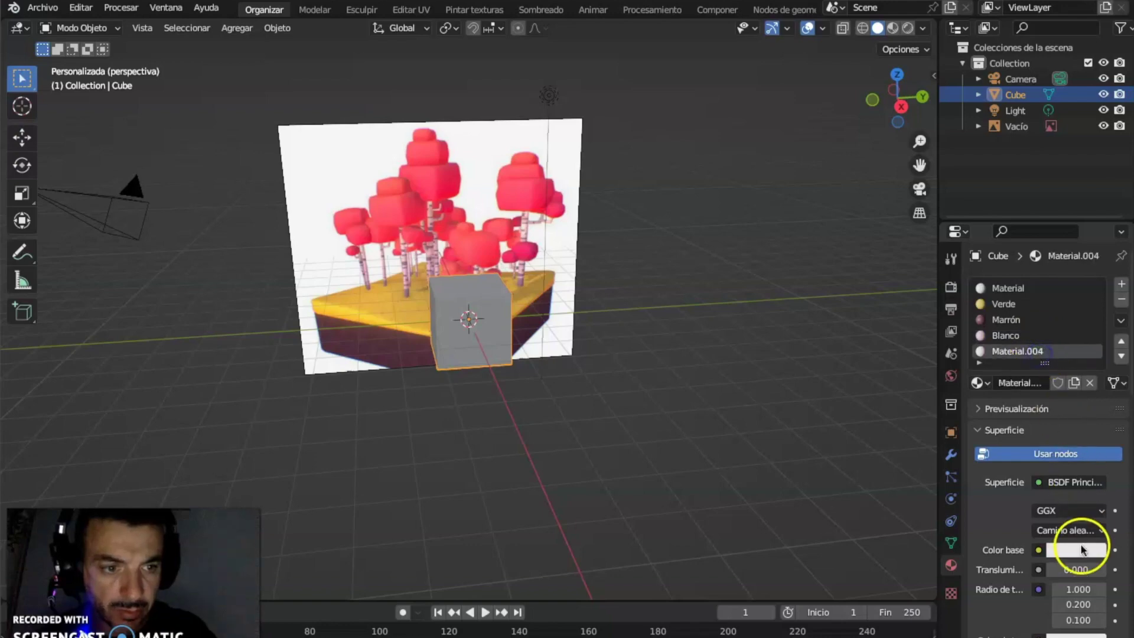
click(1082, 550)
click(1092, 480)
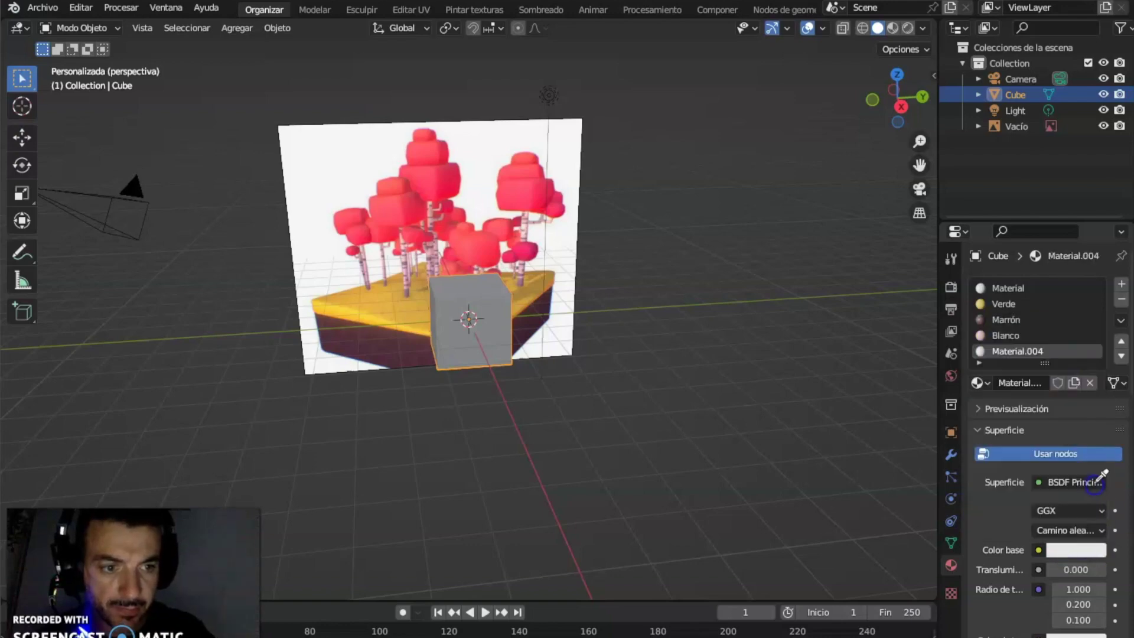
click(537, 188)
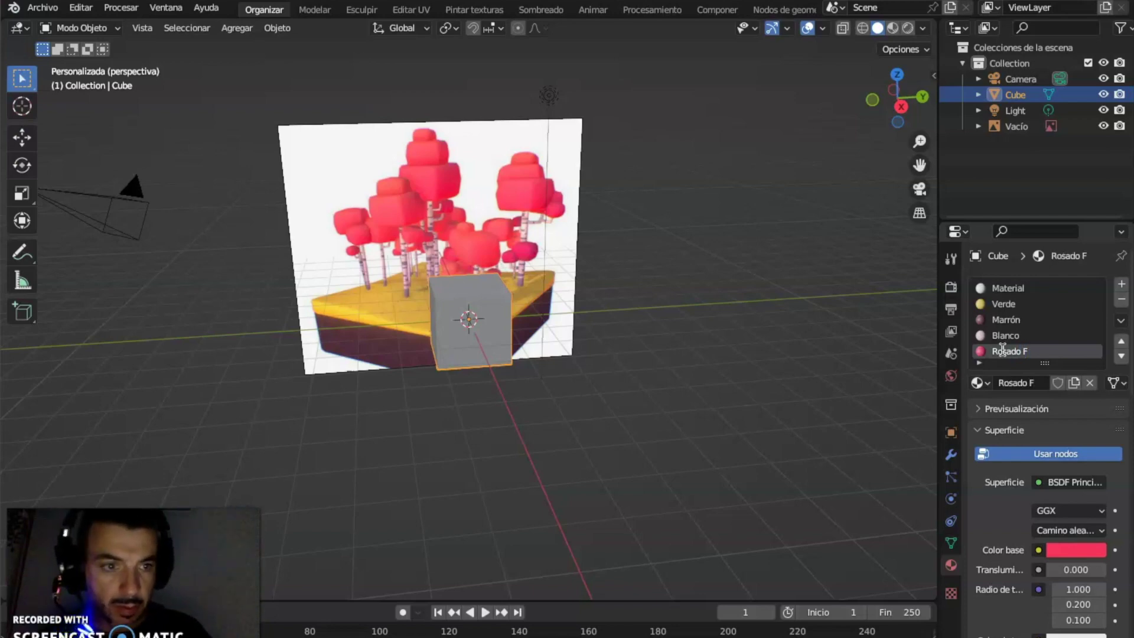
Step: Add a sixth material slot with a new material and sample its base color from the foliage of the reference image
click(1122, 287)
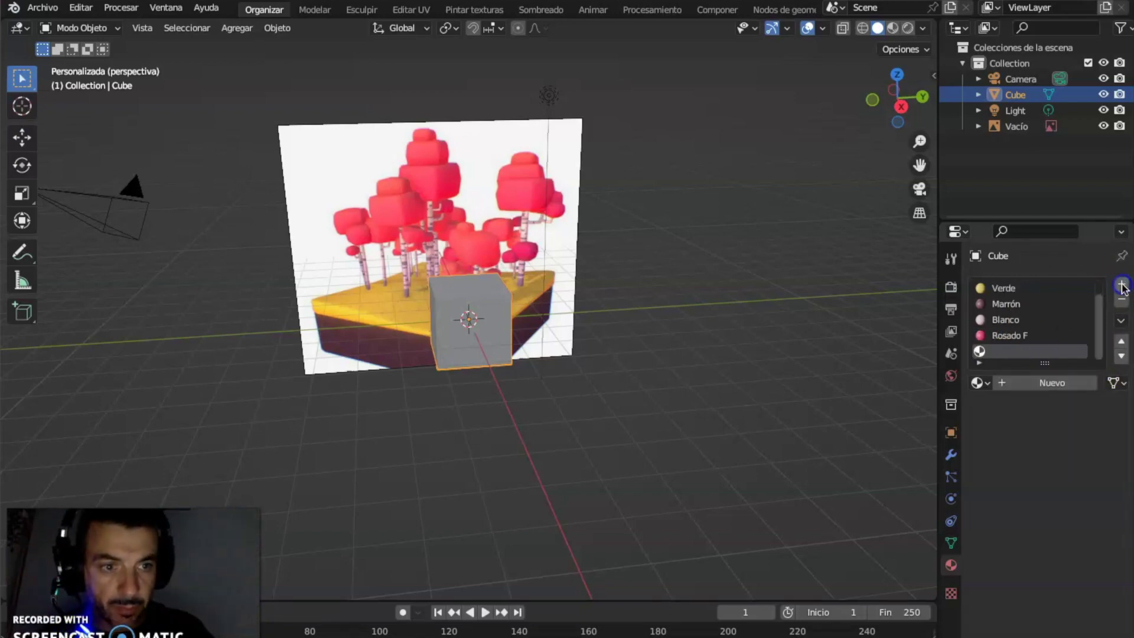
click(1057, 383)
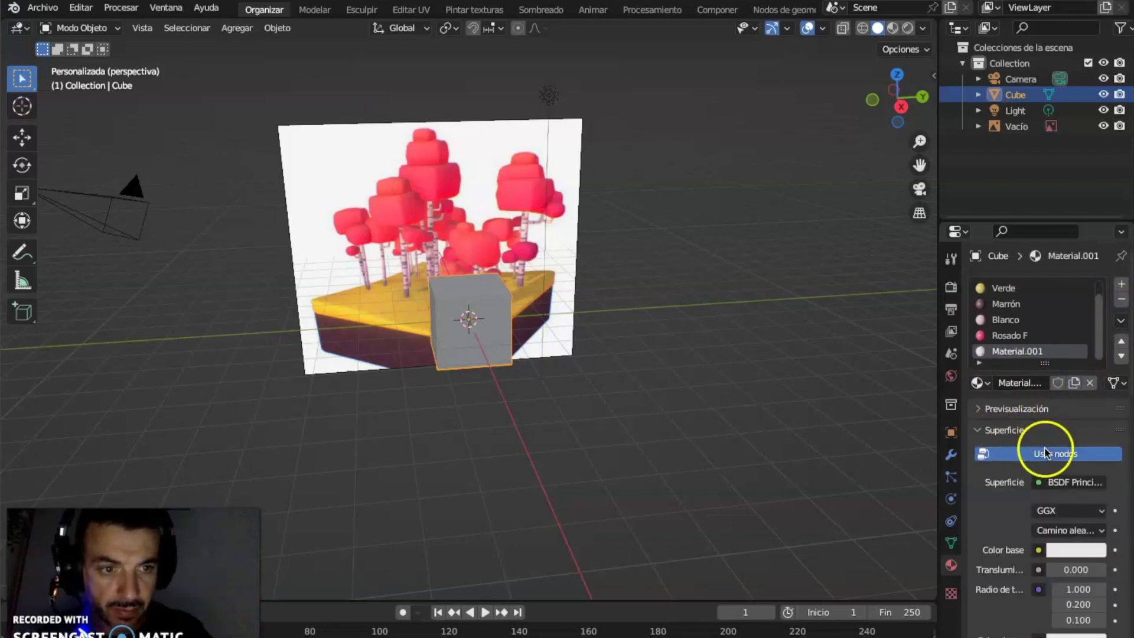
click(1086, 555)
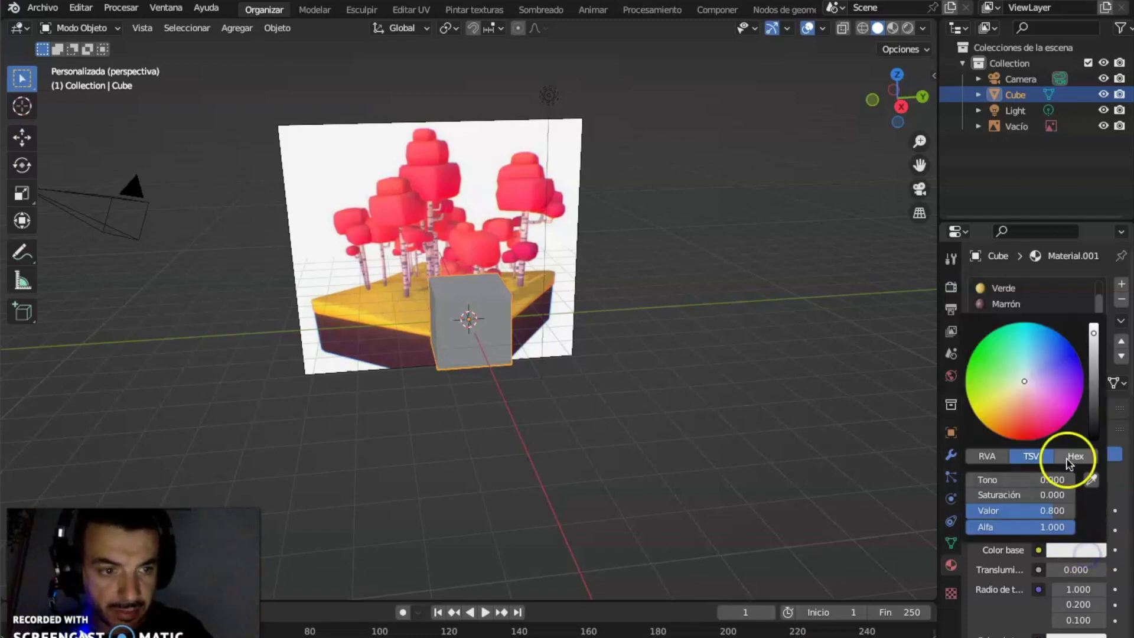
click(1091, 480)
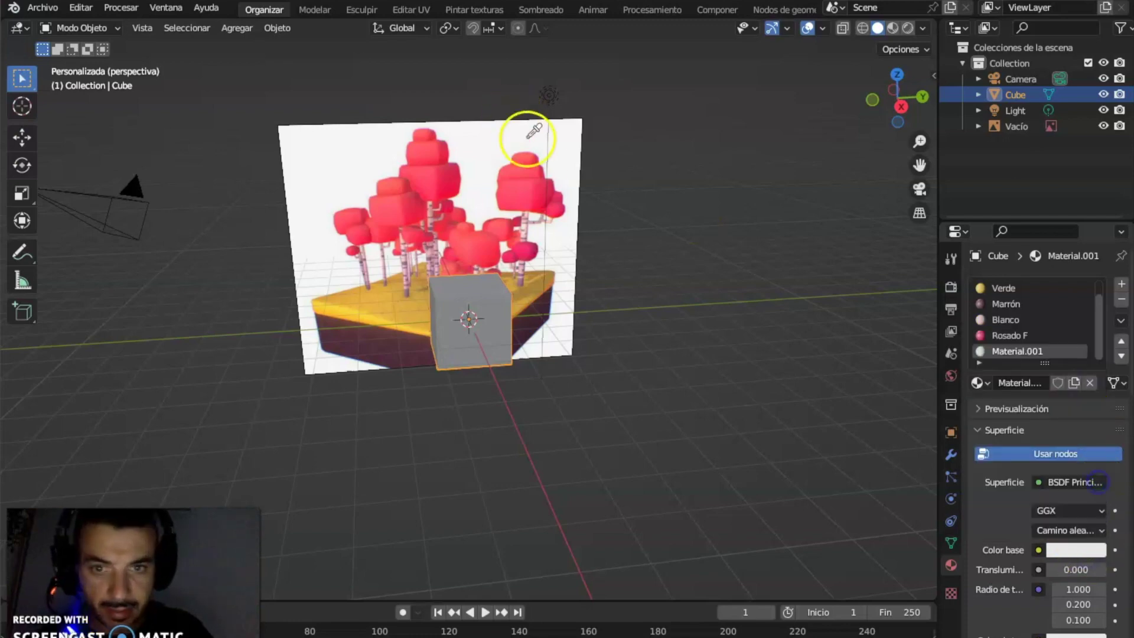
click(530, 192)
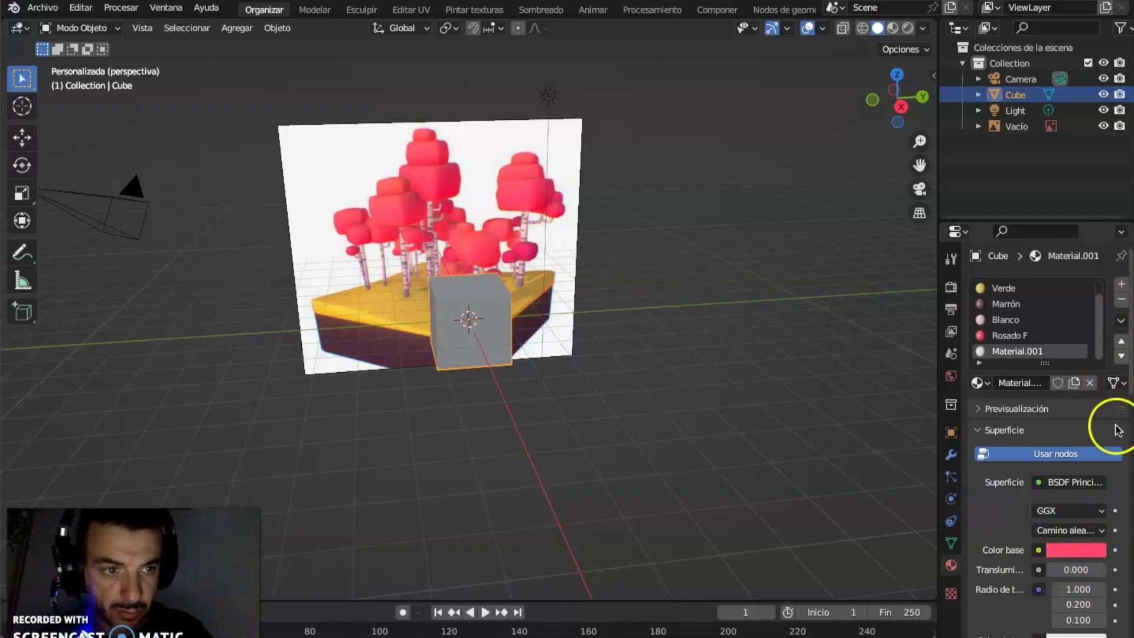
Step: Adjust the sixth material's base color to a lighter coral red
click(1084, 551)
drag(1094, 353, 1096, 346)
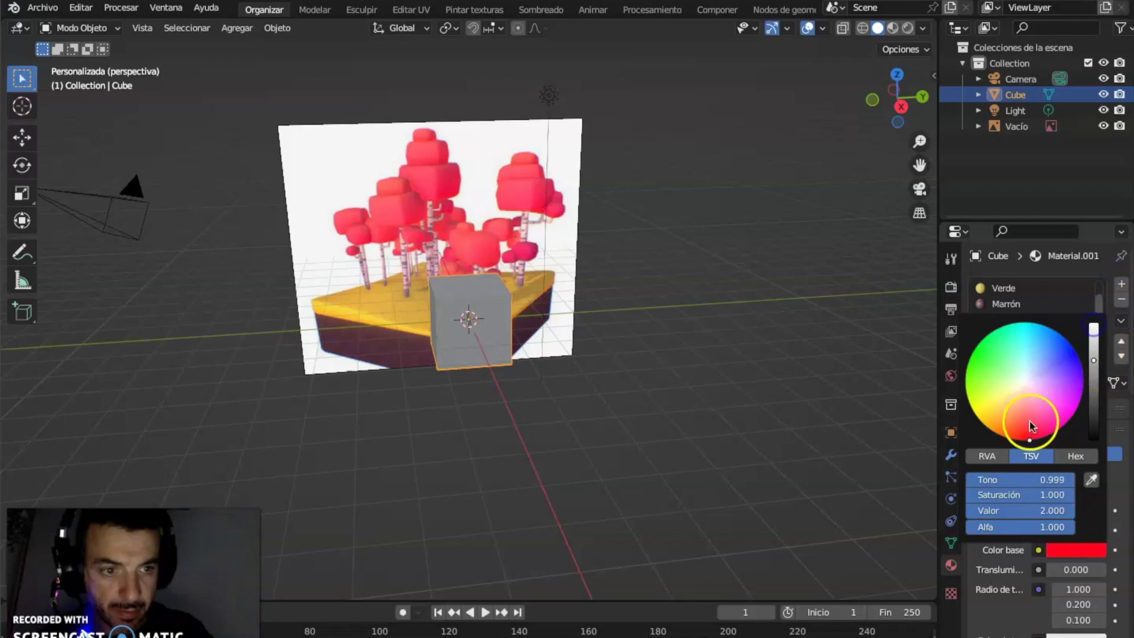
drag(1025, 423, 1023, 420)
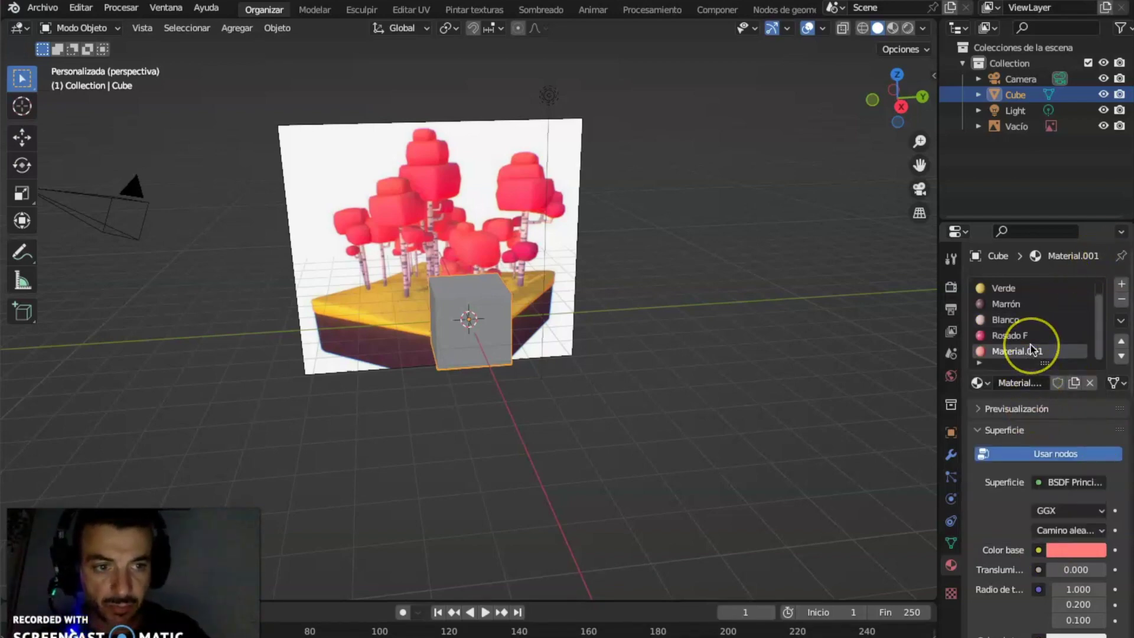
scroll(1030, 349, up, 1)
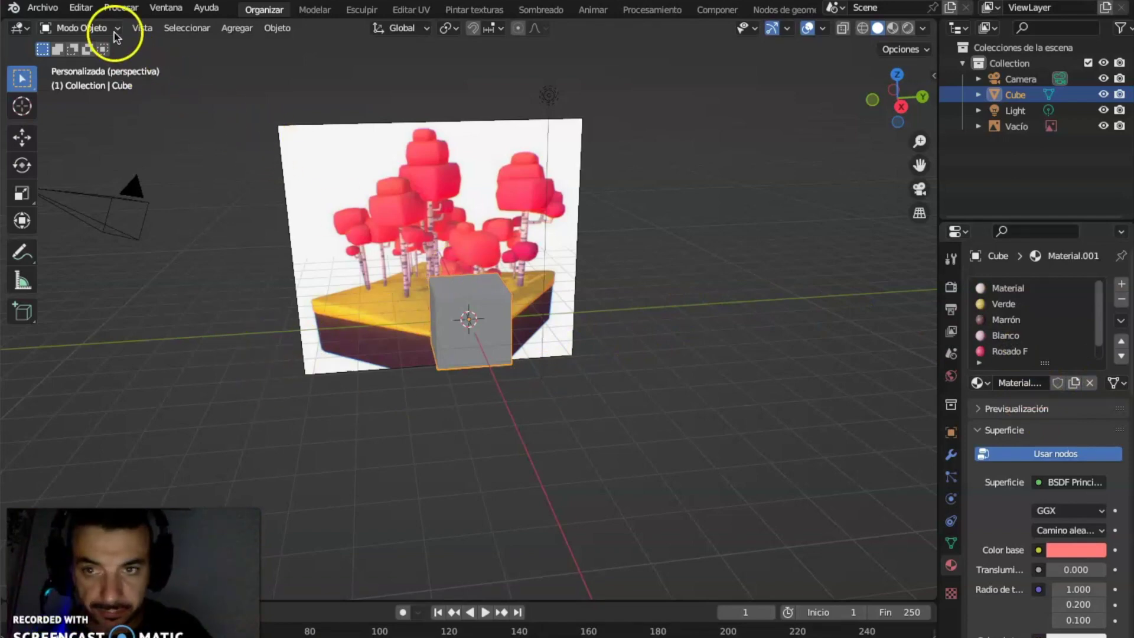
Step: Switch the cube to Edit Mode with the box selection tool active and display the viewport in wireframe shading
click(79, 29)
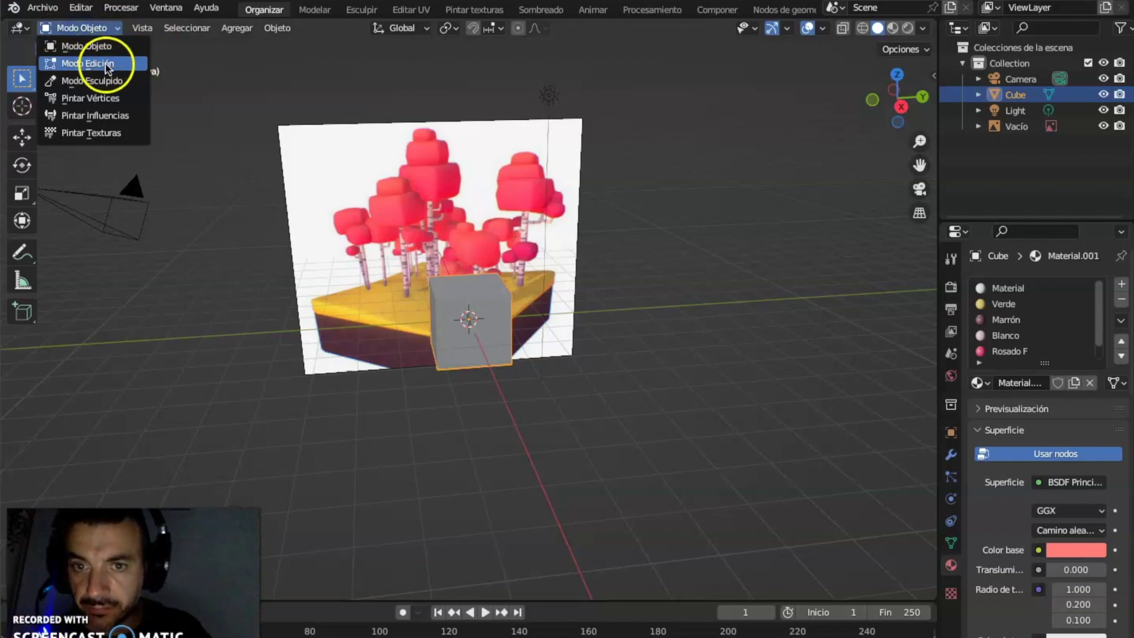
click(89, 63)
click(22, 79)
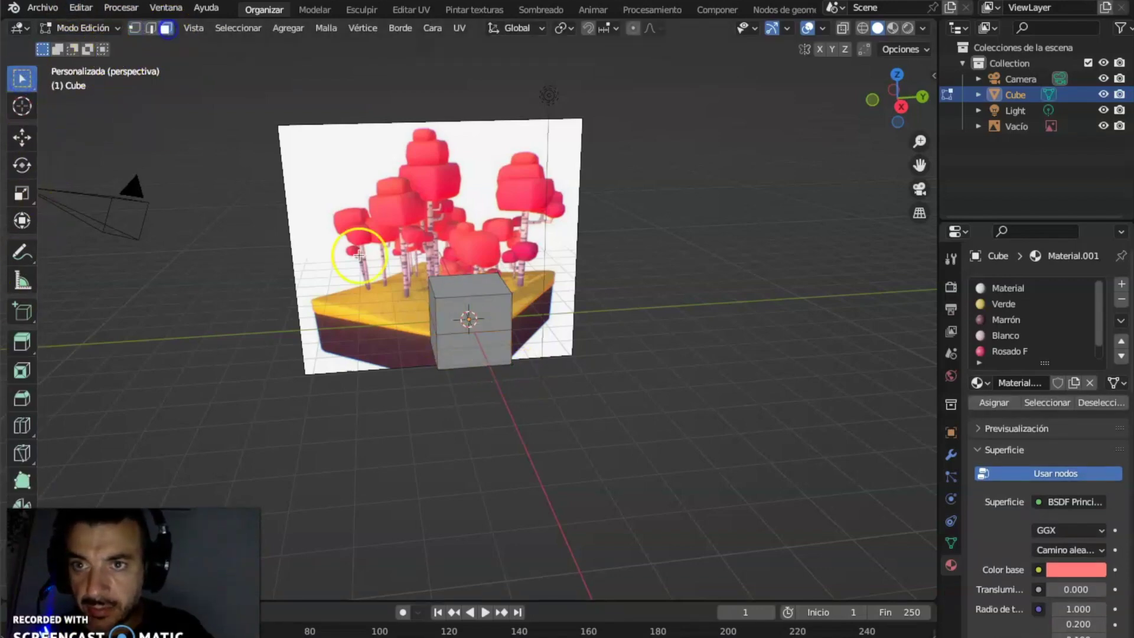
middle_drag(578, 369, 685, 228)
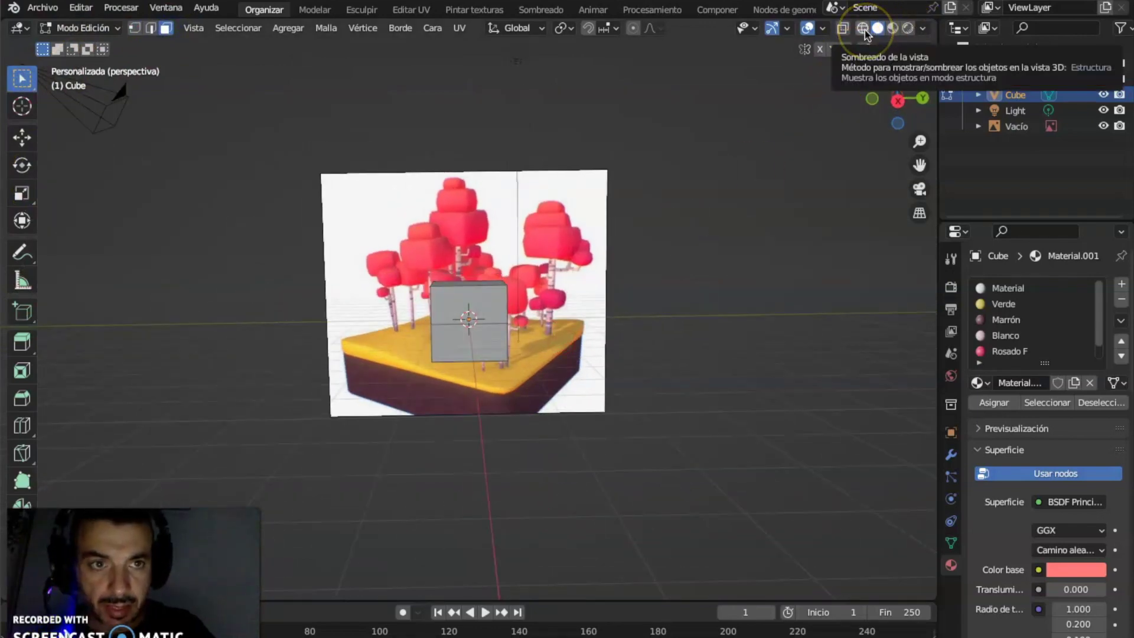
click(864, 31)
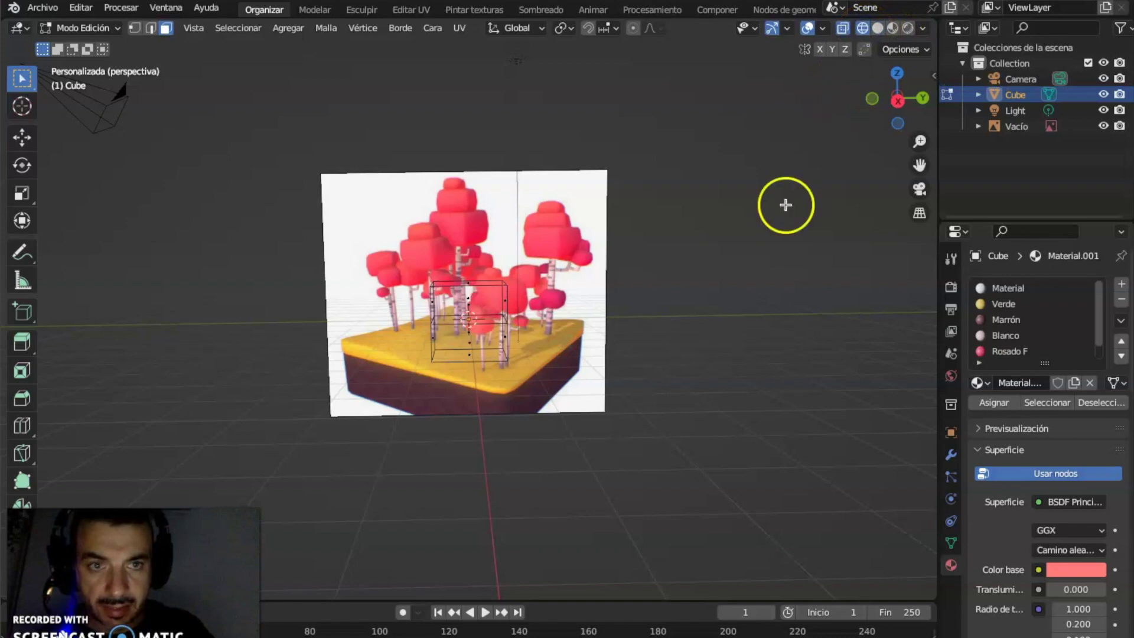
Step: Box-select the faces of the cube's lower half and assign the Marrón material to them
mouse_move(590, 410)
middle_down()
mouse_move(664, 415)
mouse_move(514, 370)
middle_up()
drag(559, 401, 410, 338)
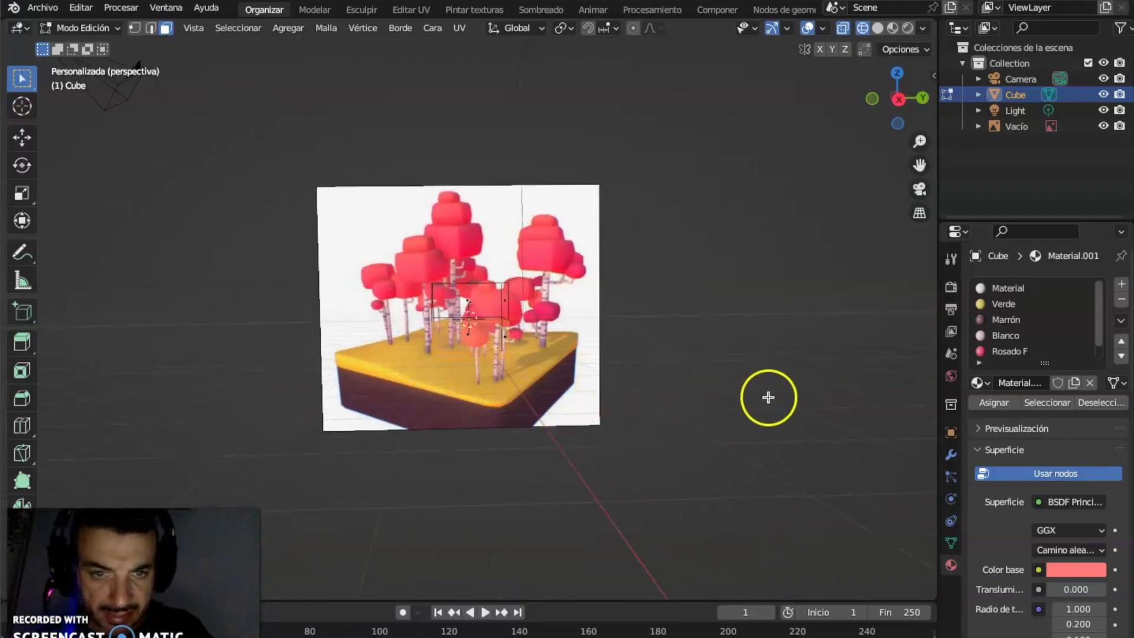
click(1022, 322)
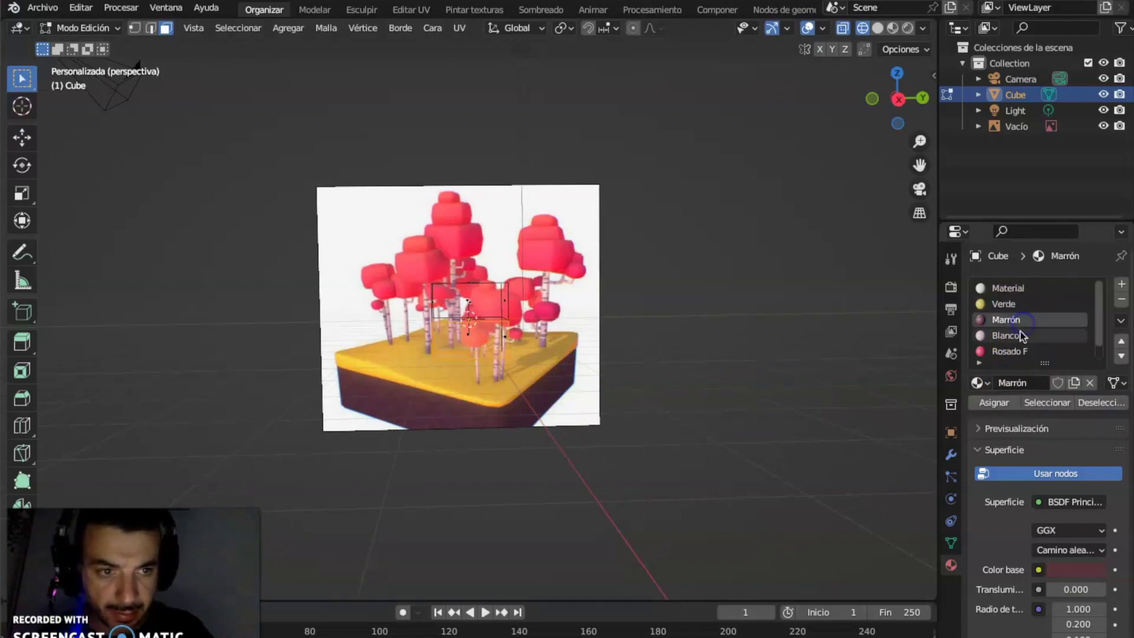
click(1002, 403)
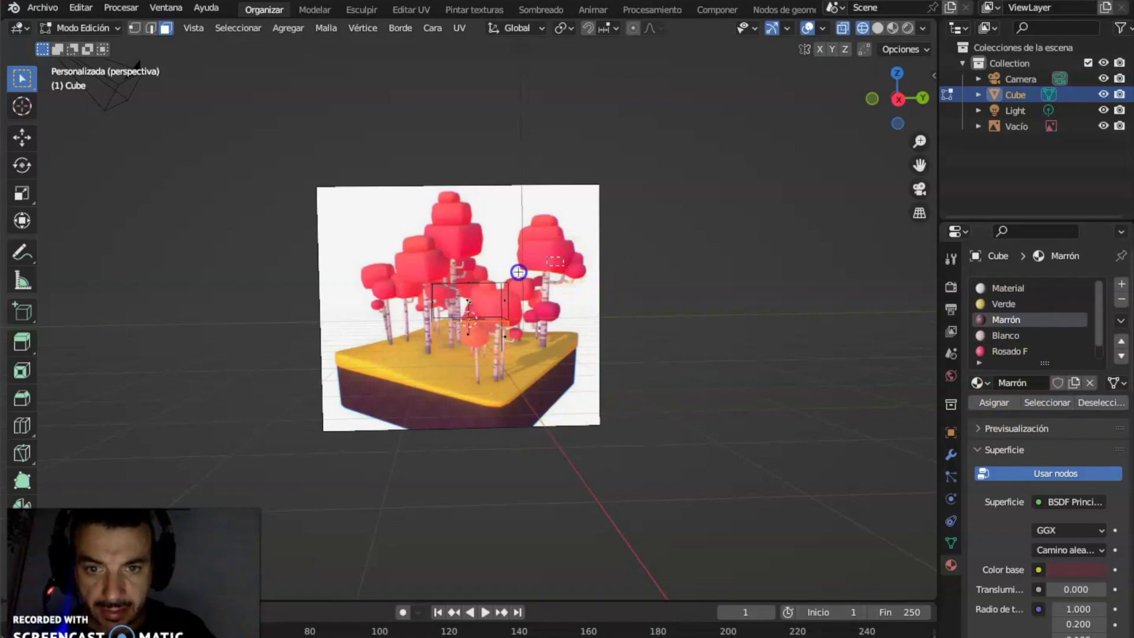
Step: Box-select the faces of the cube's upper half and assign the Verde material to them
drag(419, 296, 417, 298)
middle_drag(644, 301, 631, 324)
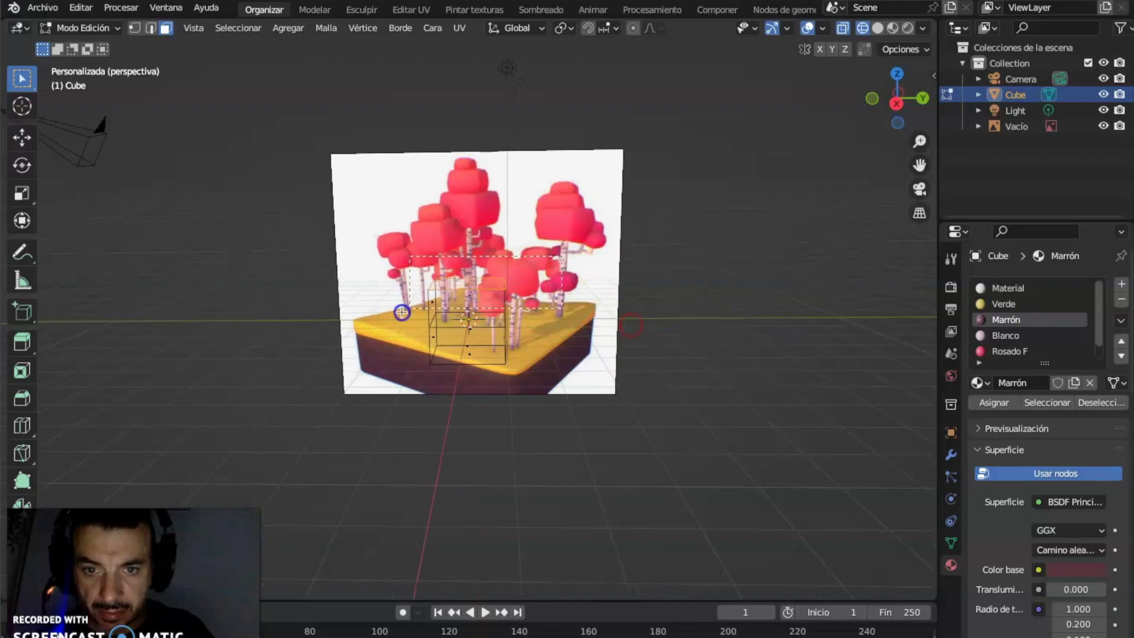
drag(392, 317, 552, 342)
middle_drag(552, 342, 583, 316)
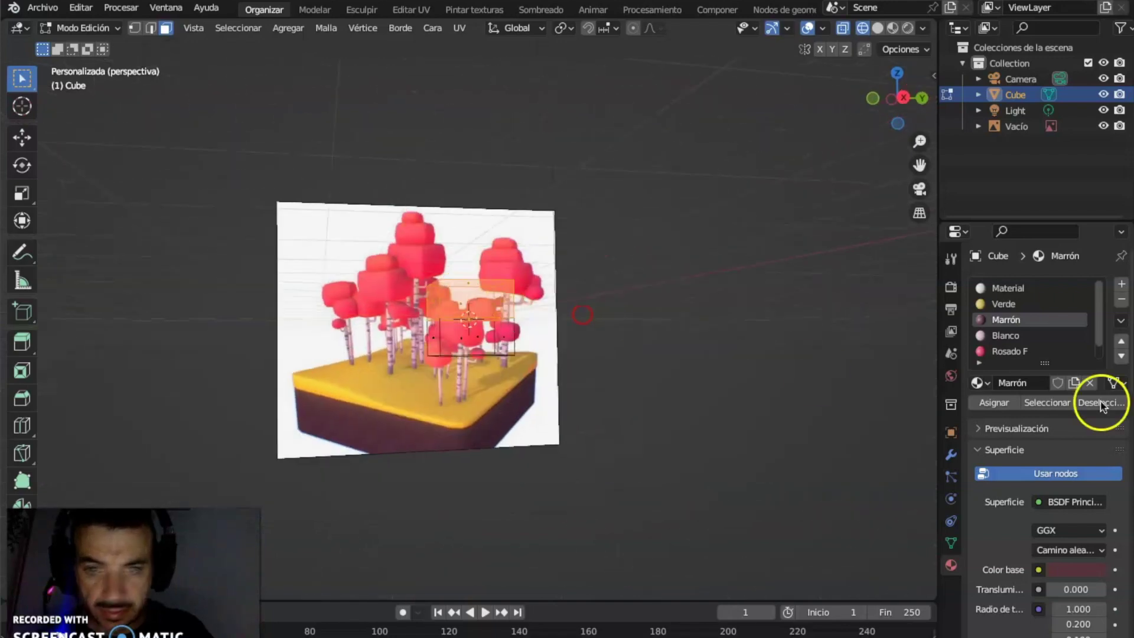
click(1025, 305)
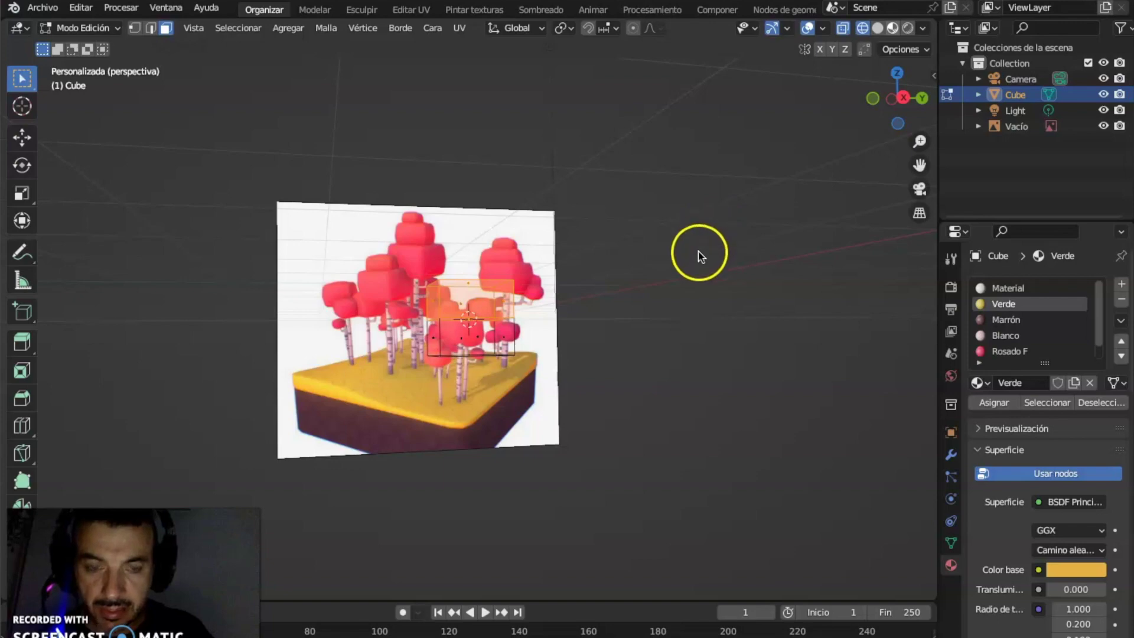
click(710, 302)
middle_drag(709, 302, 466, 347)
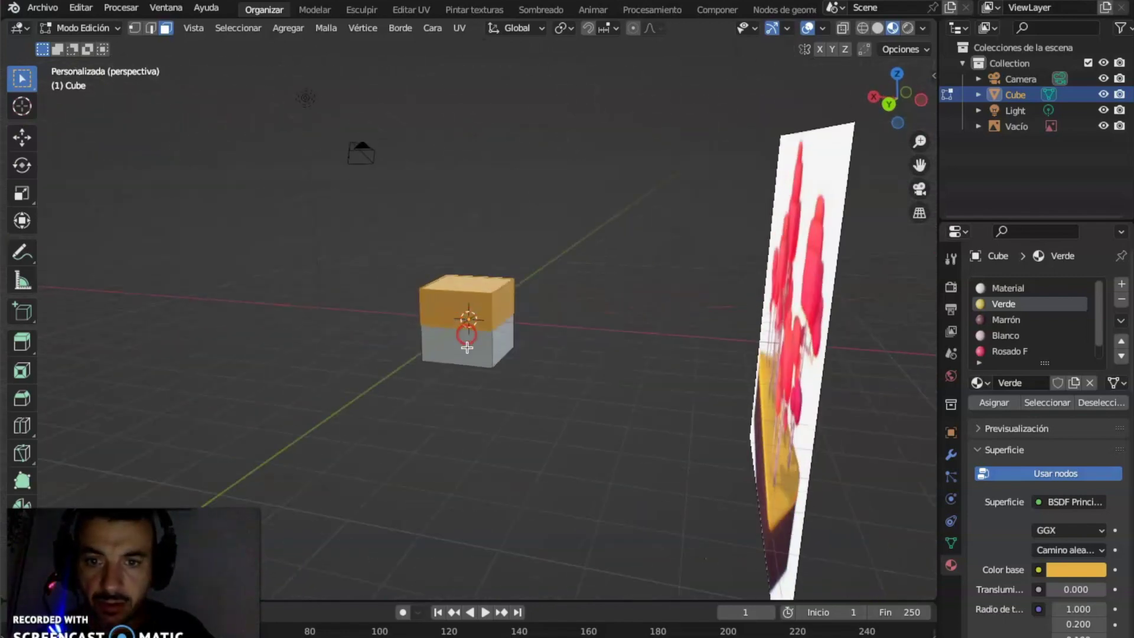
Step: Assign the Marrón material to all of the cube's faces
click(451, 349)
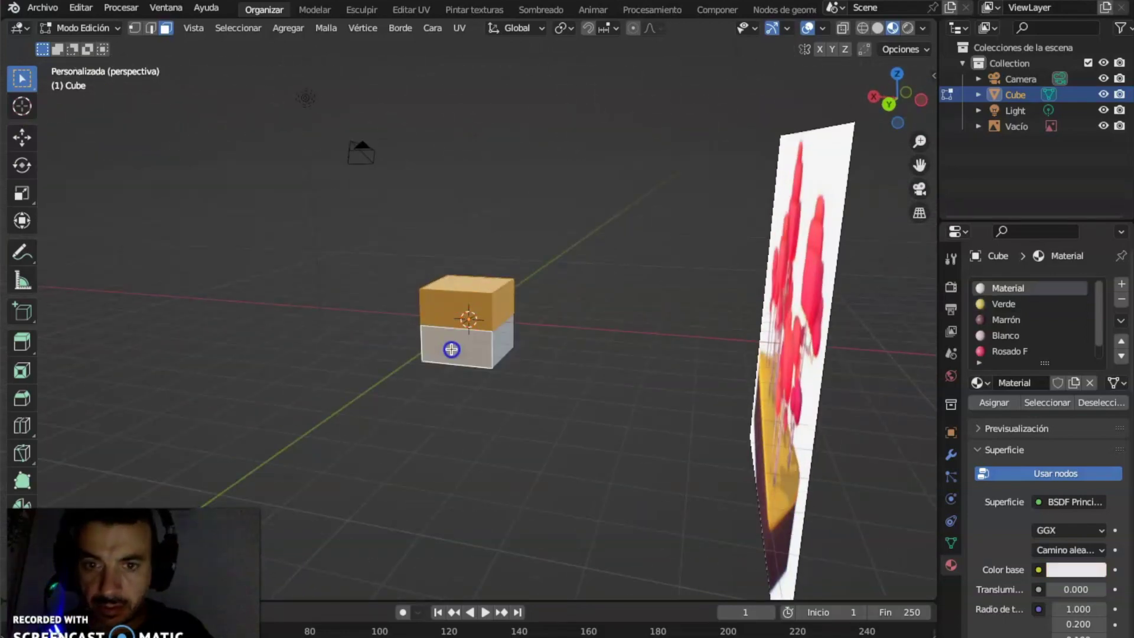
middle_drag(511, 353, 921, 334)
click(1023, 323)
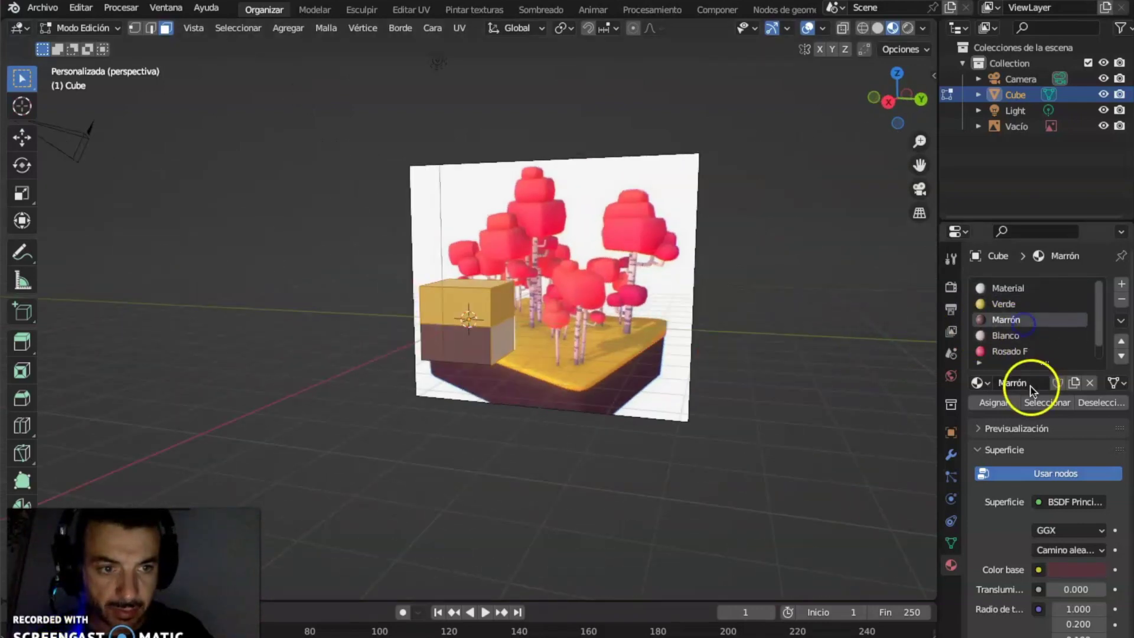
click(994, 402)
middle_drag(752, 346, 779, 363)
middle_drag(656, 390, 661, 307)
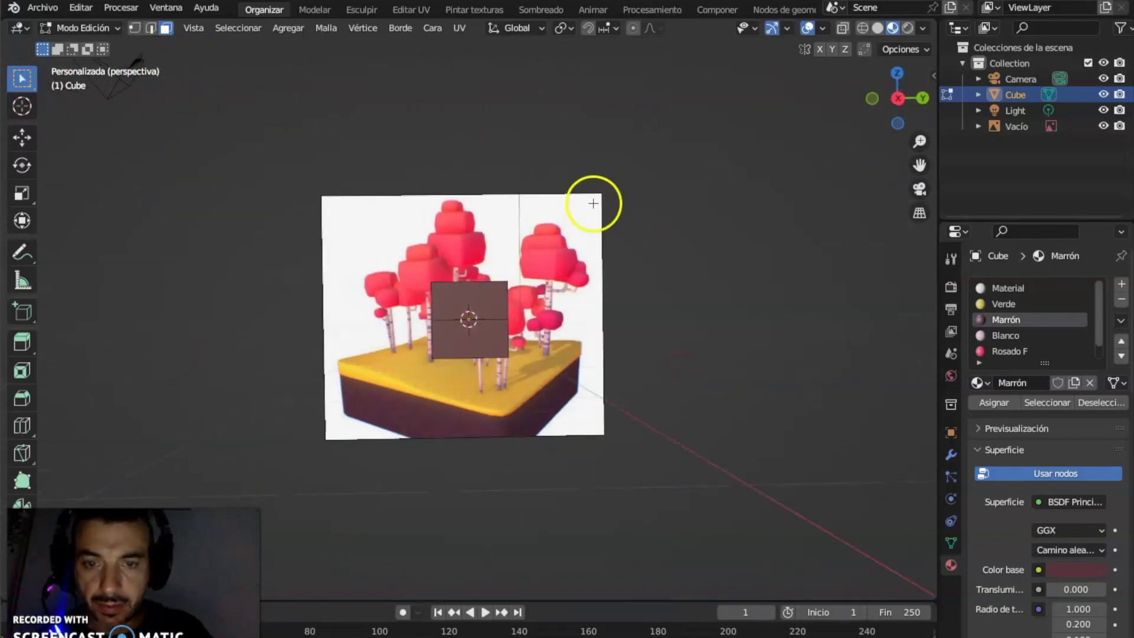
Step: Select the top face and all side faces of the cube's upper half and assign the Verde material to them
middle_drag(685, 268, 488, 266)
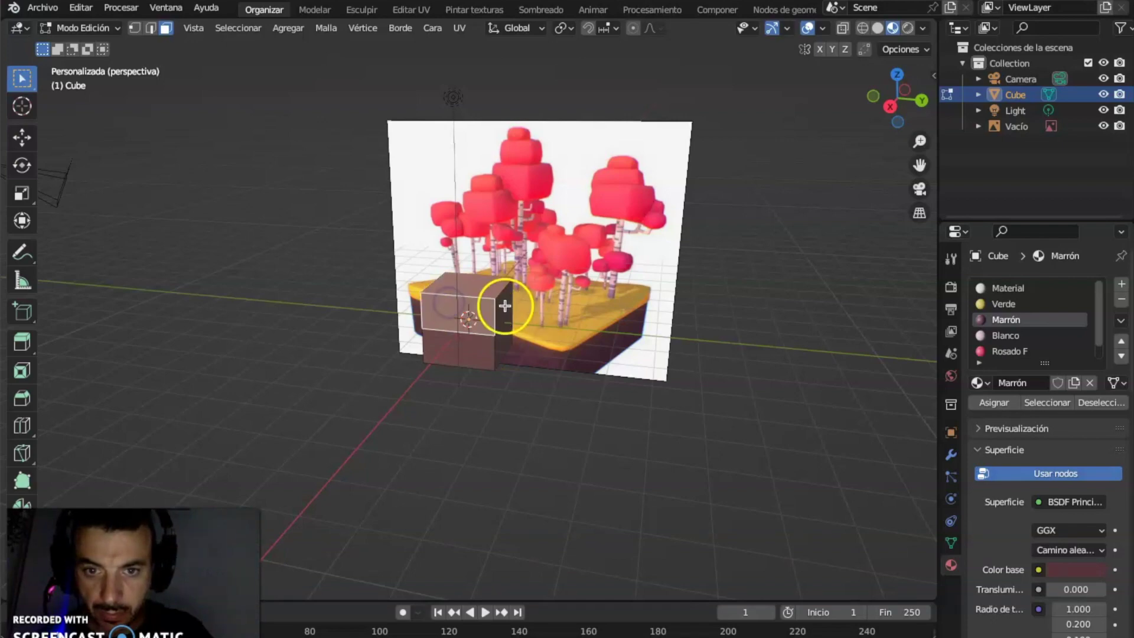
middle_drag(514, 305, 769, 304)
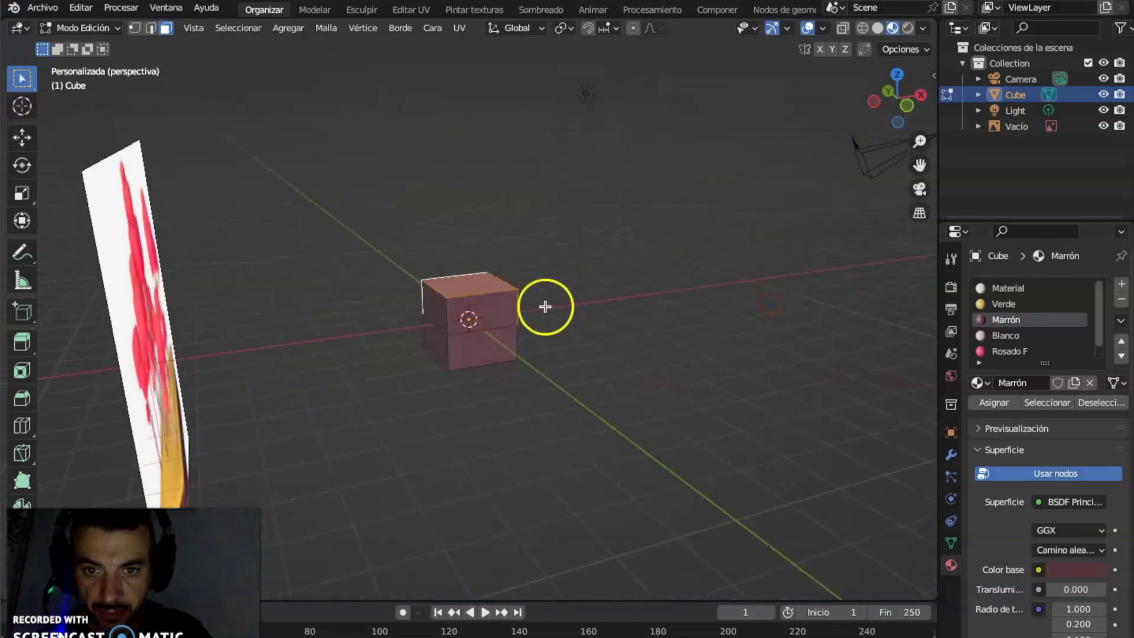
middle_drag(596, 304, 449, 304)
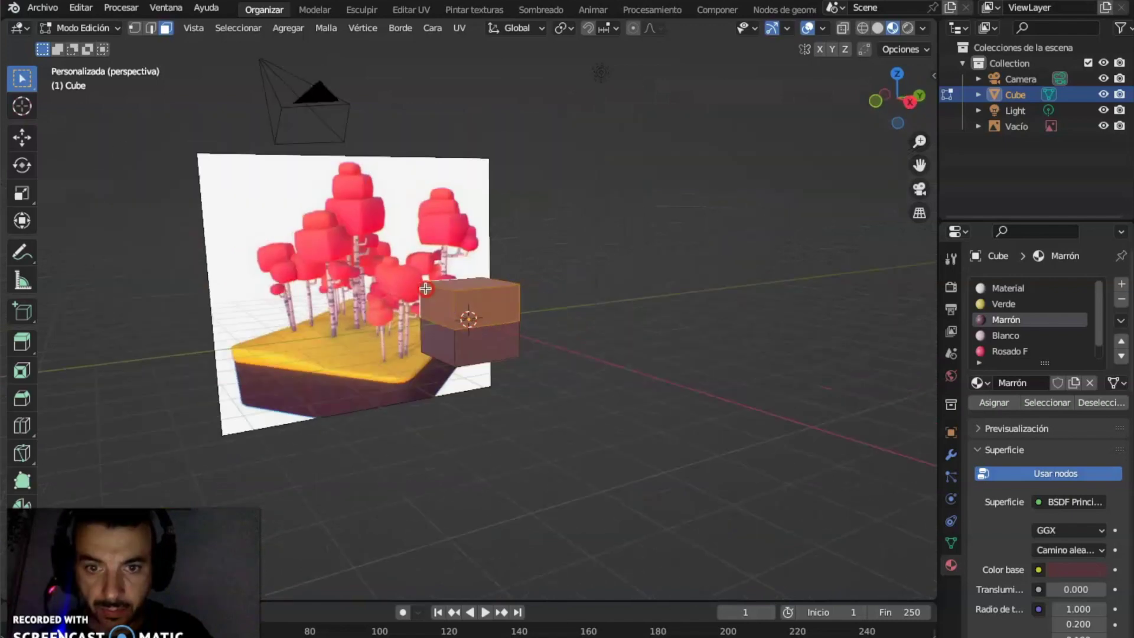
click(1004, 304)
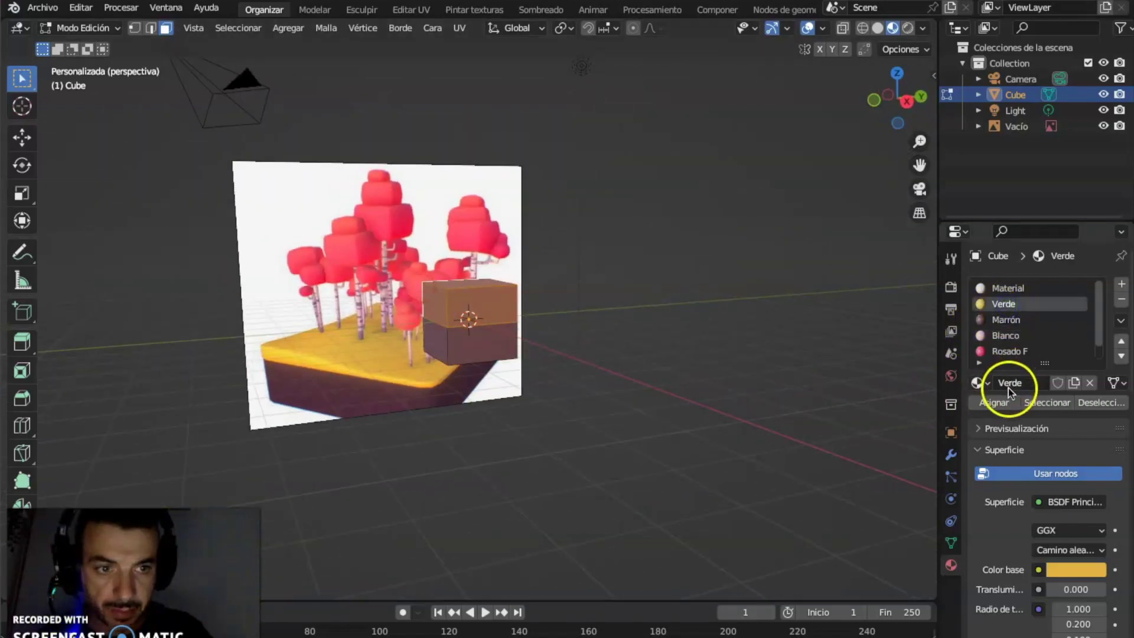
middle_drag(767, 296, 697, 305)
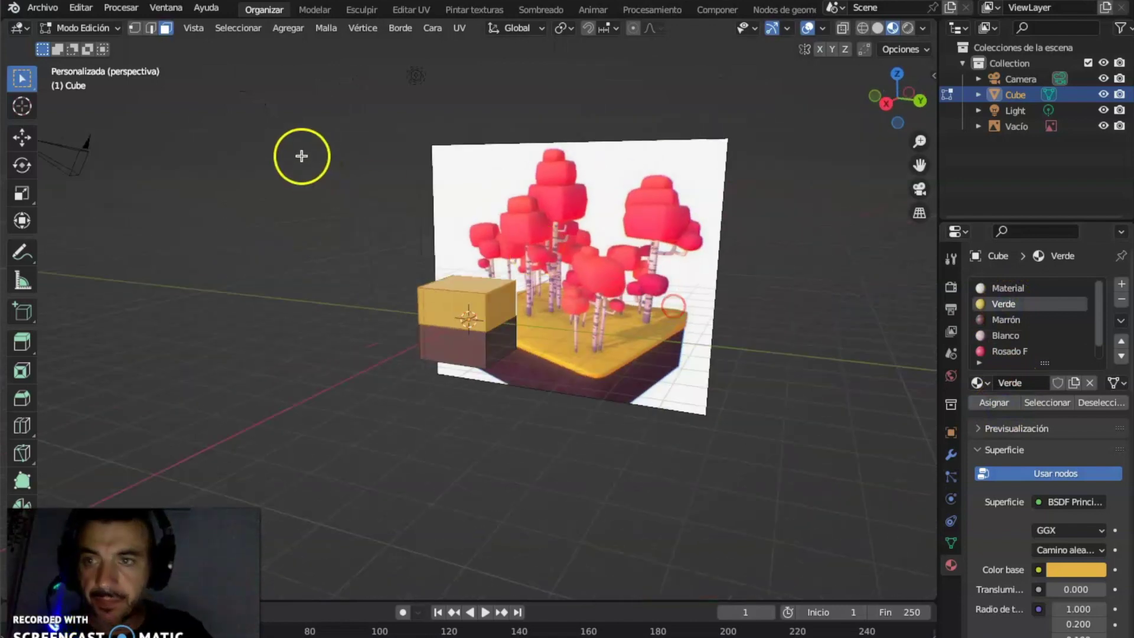
Step: Return the cube to Object Mode and check its two-colored halves against the reference image
click(104, 28)
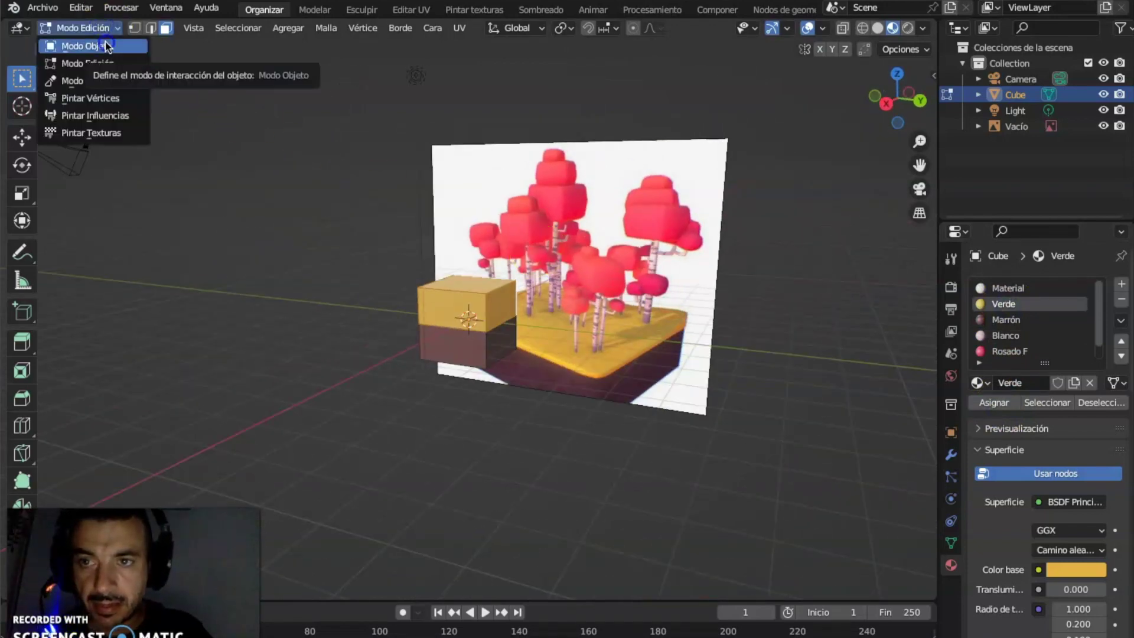
click(107, 46)
middle_drag(683, 141, 718, 134)
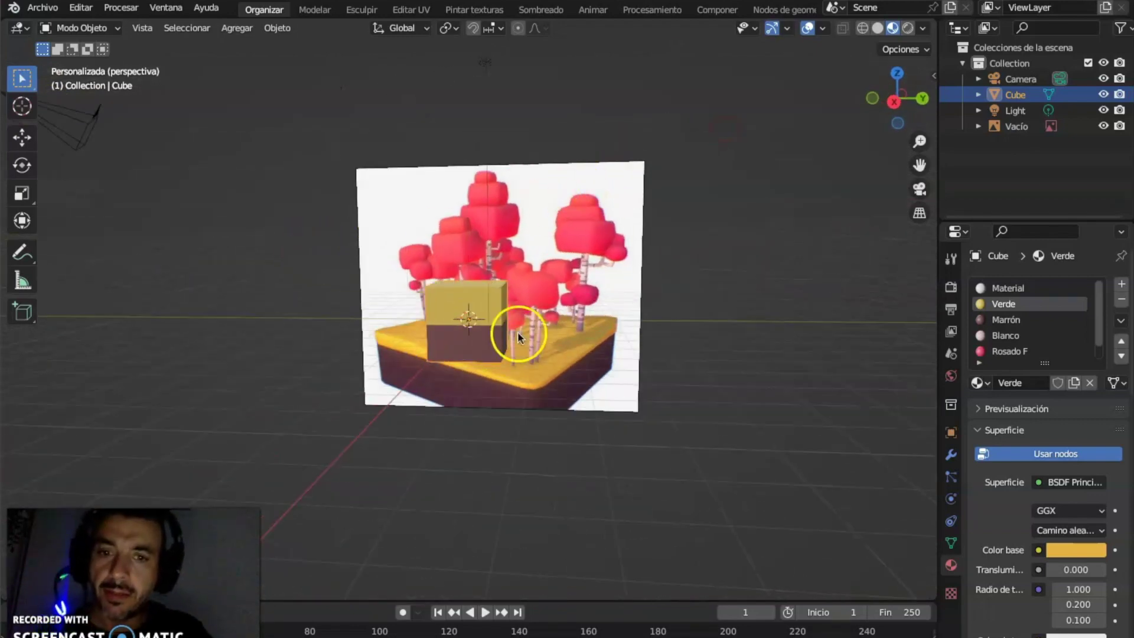
middle_drag(550, 278, 515, 300)
click(523, 304)
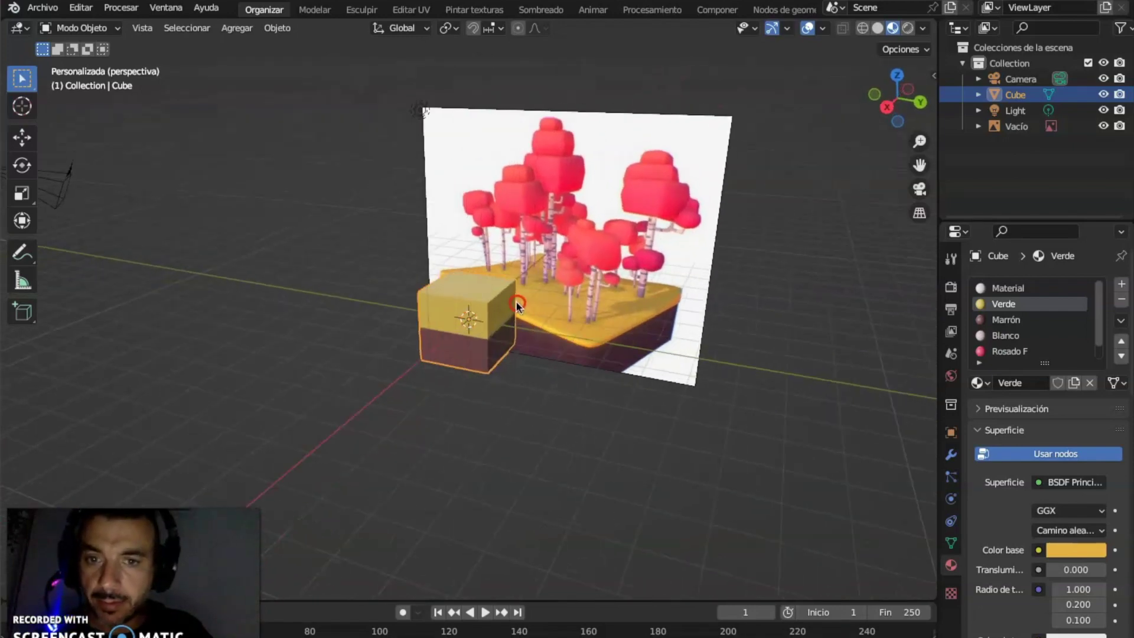
middle_drag(374, 237, 425, 227)
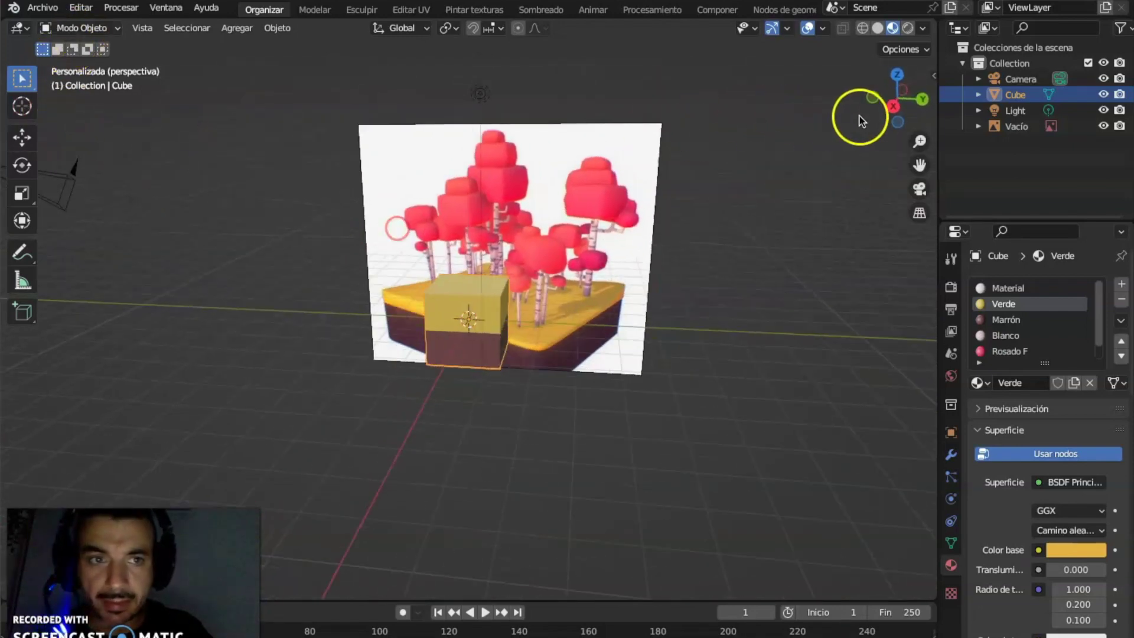
Step: Set up a right orthographic wireframe view with see-through display and enter Edit Mode on the cube with vertex selection
click(895, 107)
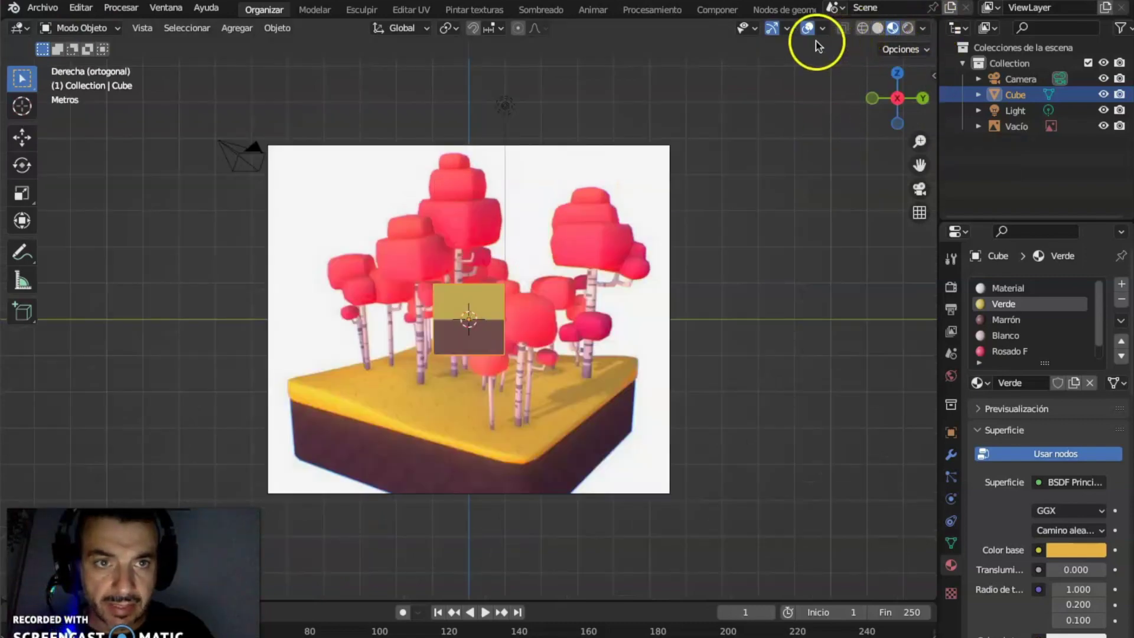
click(843, 28)
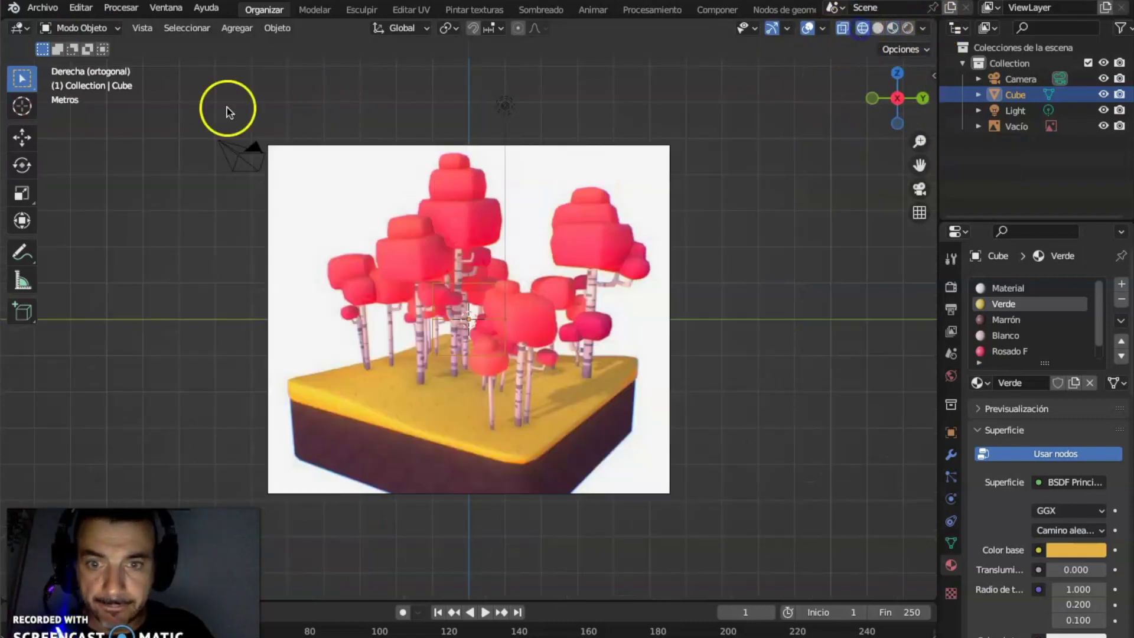
click(95, 28)
click(102, 63)
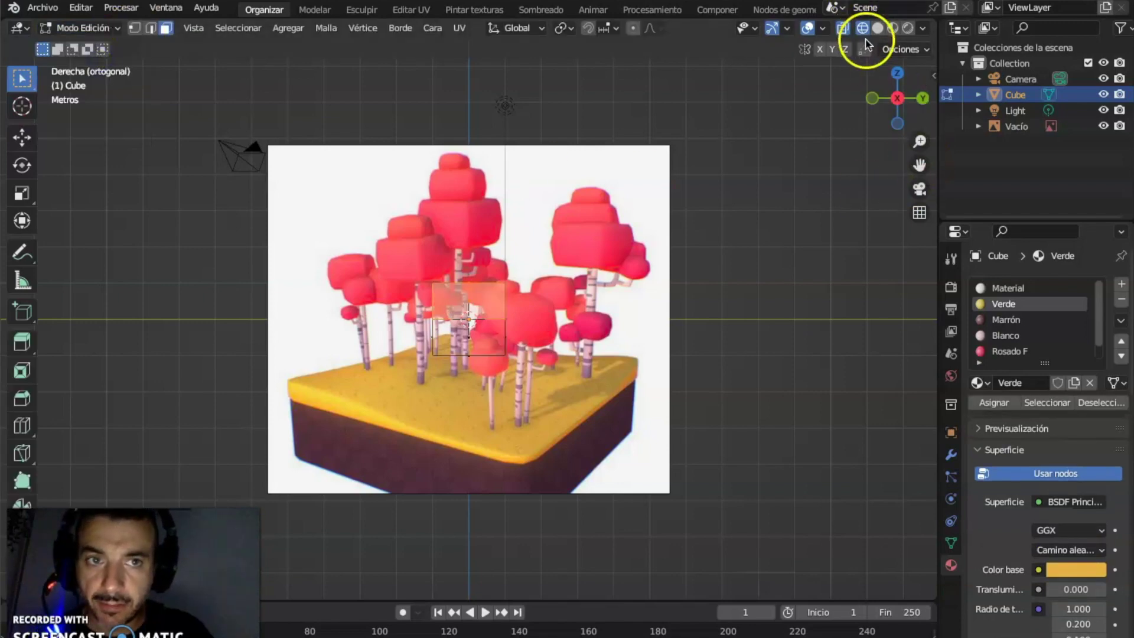
click(136, 28)
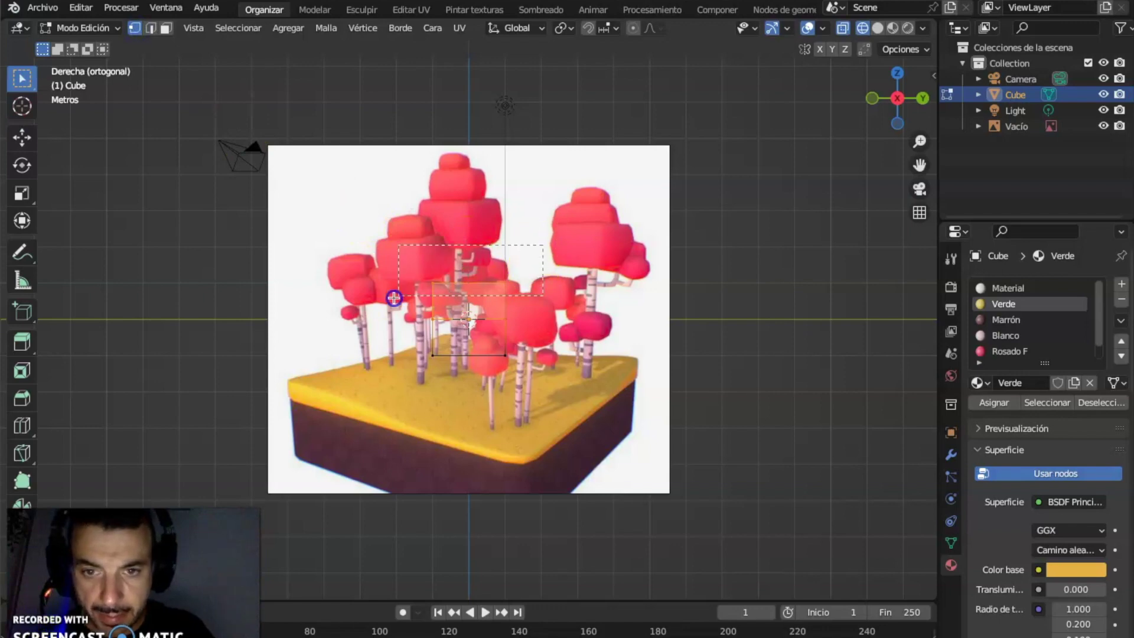
Step: Box-select the cube's top vertices and move them down along Z to make the upper layer thinner
drag(395, 299, 395, 298)
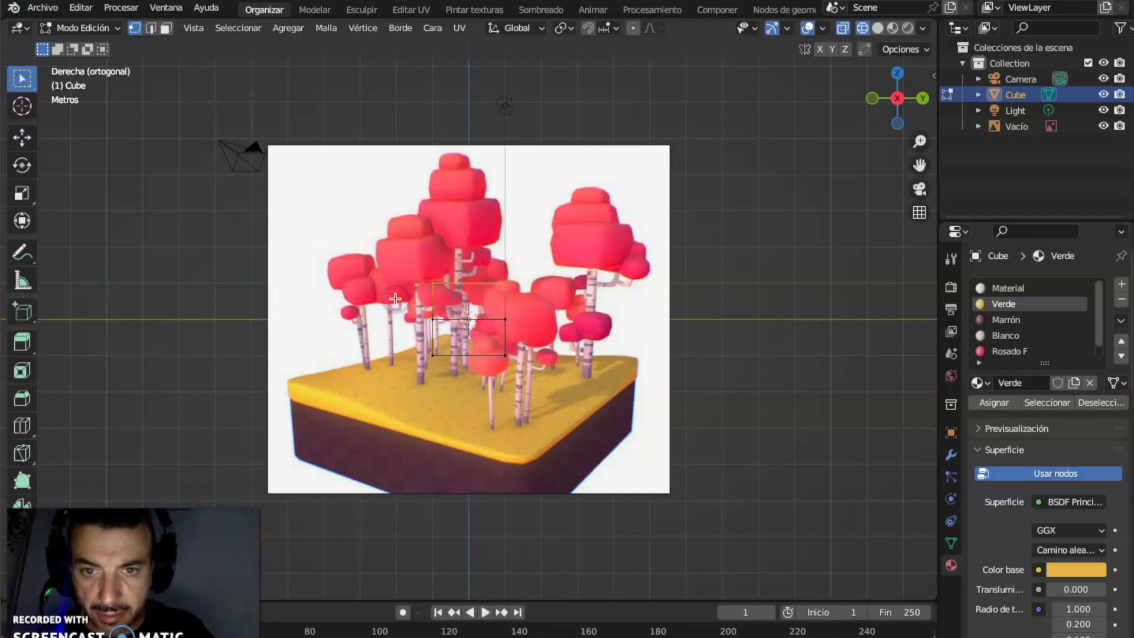
click(22, 137)
drag(470, 222, 469, 238)
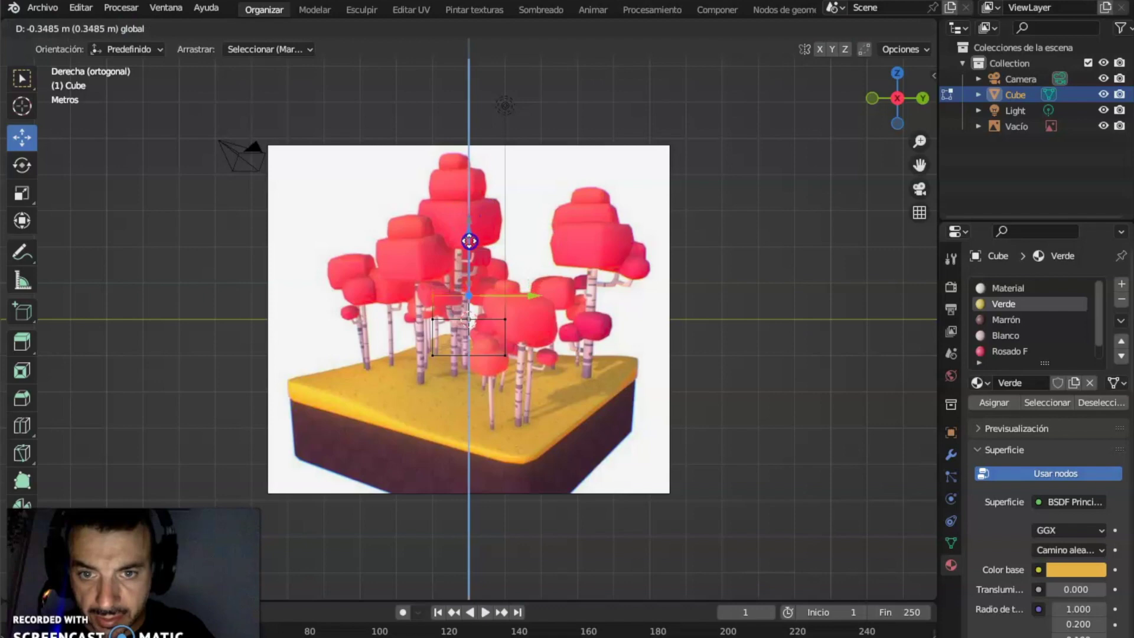
drag(635, 290, 696, 324)
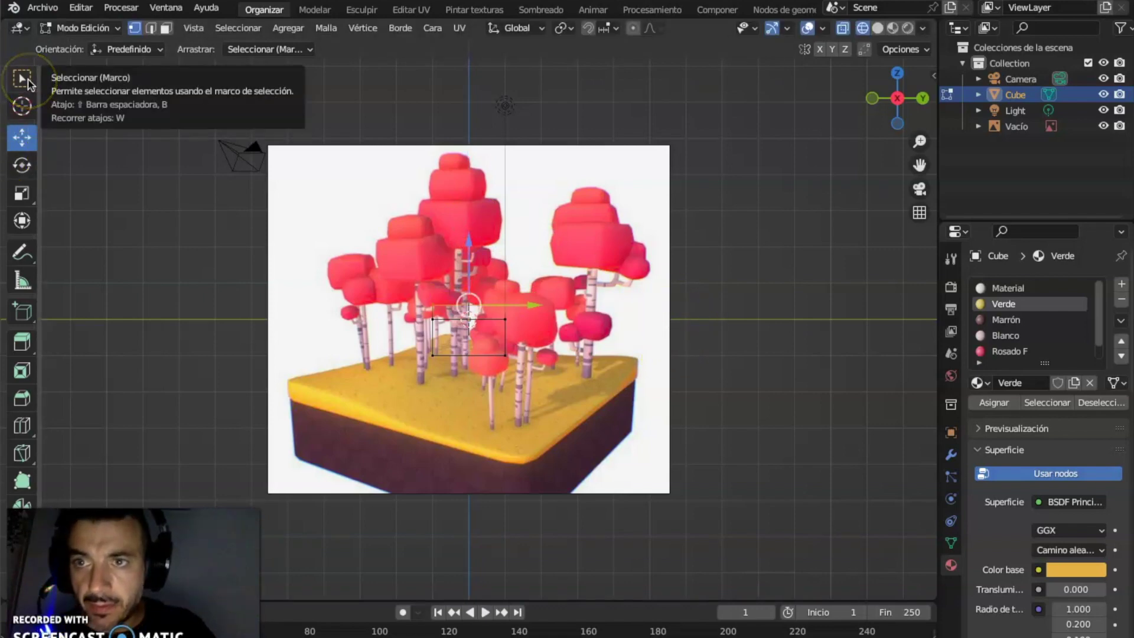
Step: Switch the viewport back to material preview and rename the cube object as Terreno
click(893, 30)
middle_drag(767, 185, 880, 143)
click(1019, 97)
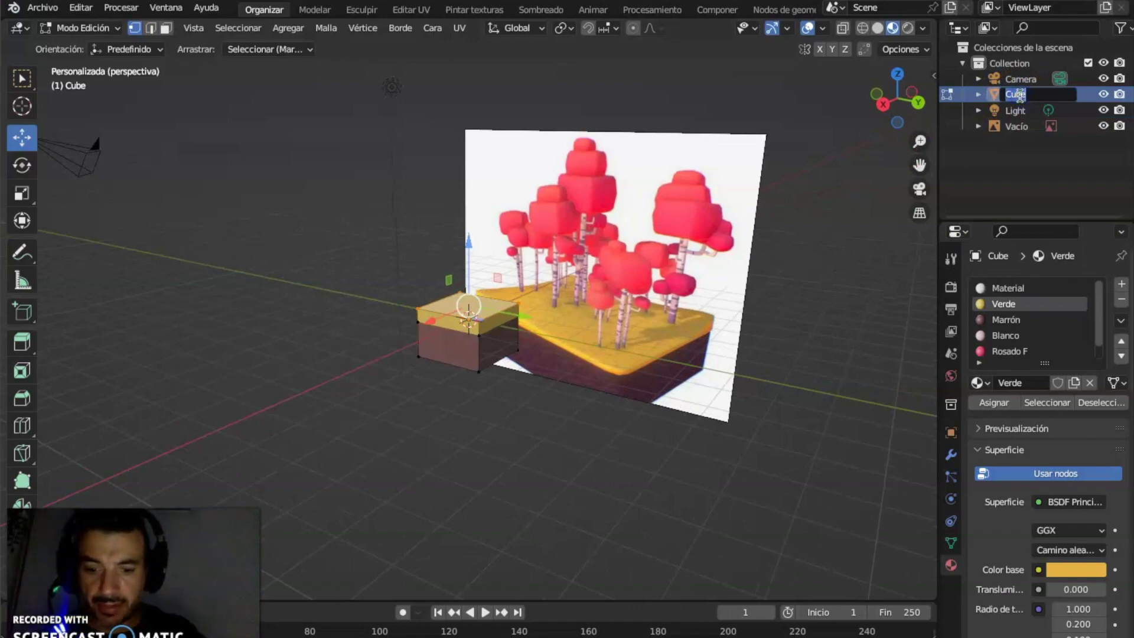
key(Return)
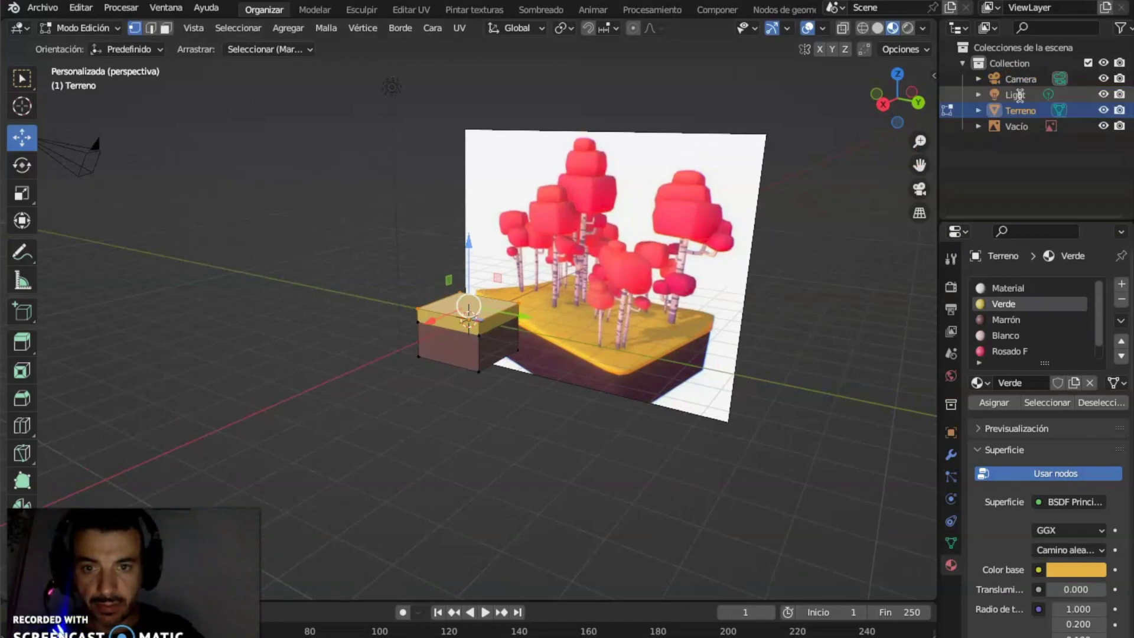
Step: Return the terrain block to Object Mode with the box selection tool active and deselect it
click(475, 408)
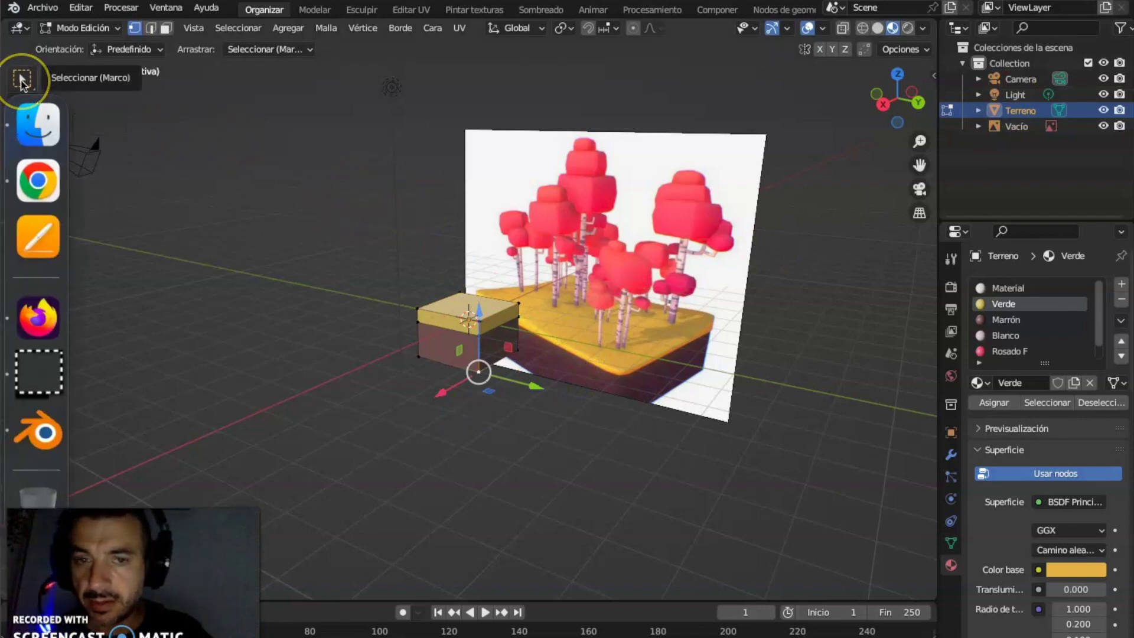
click(21, 79)
middle_drag(308, 215, 328, 211)
click(611, 267)
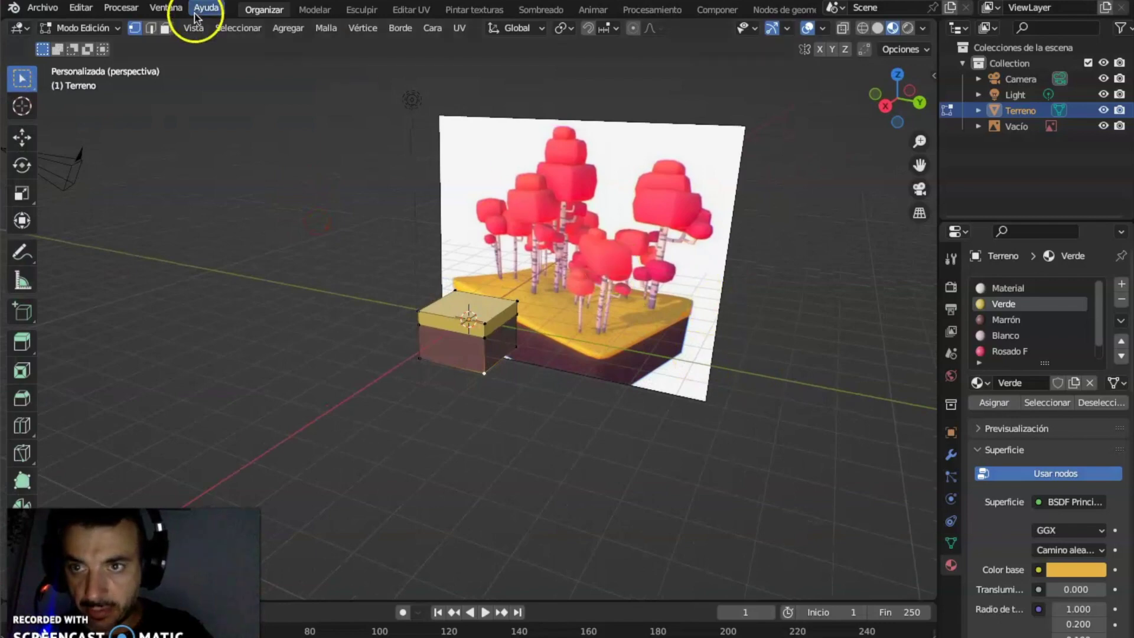
click(89, 28)
click(87, 45)
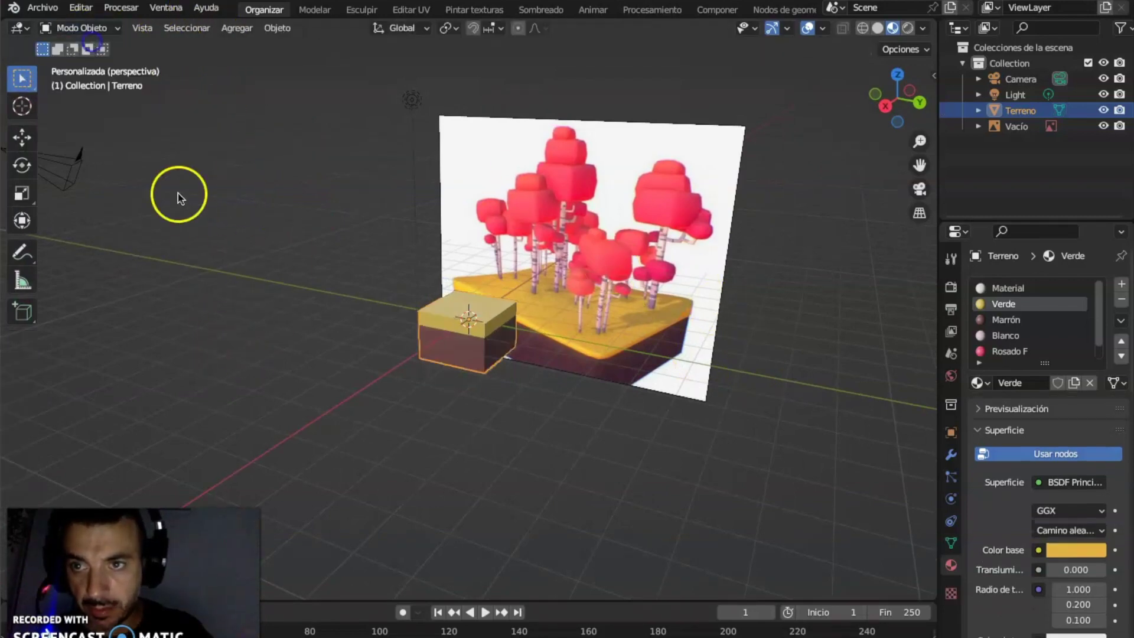
click(230, 354)
Step: Add a new cube mesh and move it along the negative Y direction, clear of the terrain block
click(236, 27)
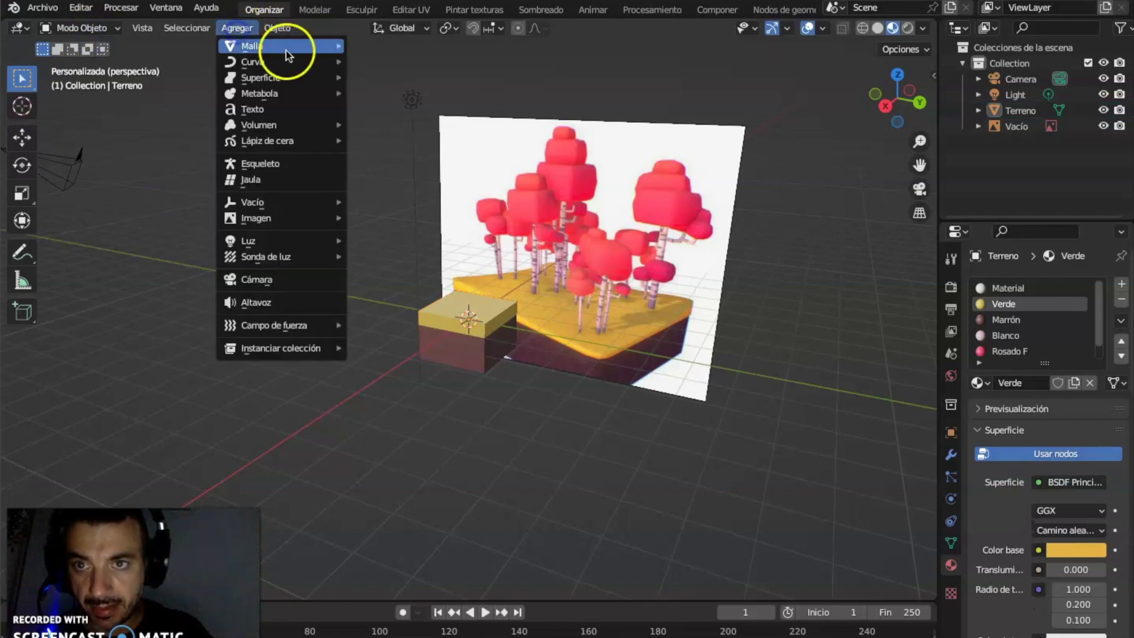
mouse_move(328, 41)
click(405, 60)
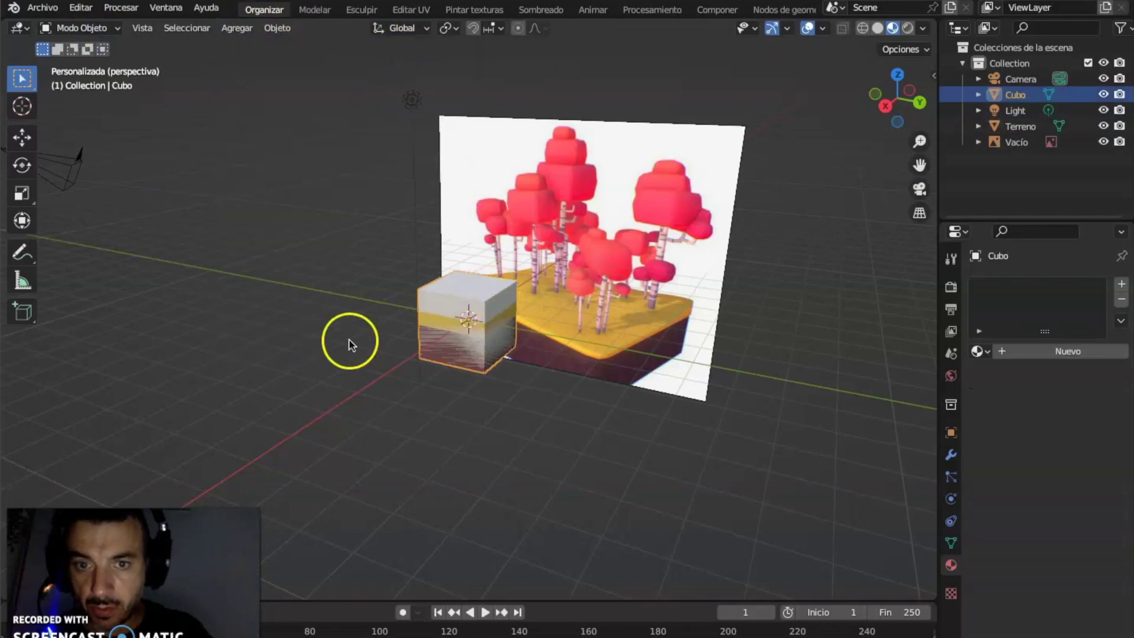
click(21, 135)
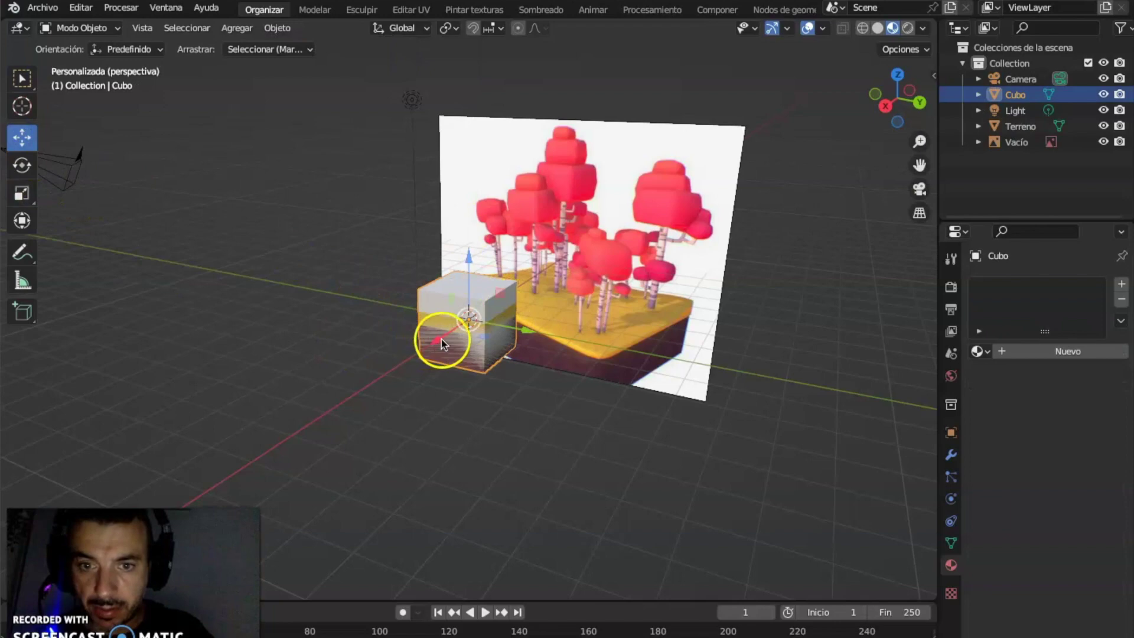
key(g)
click(369, 375)
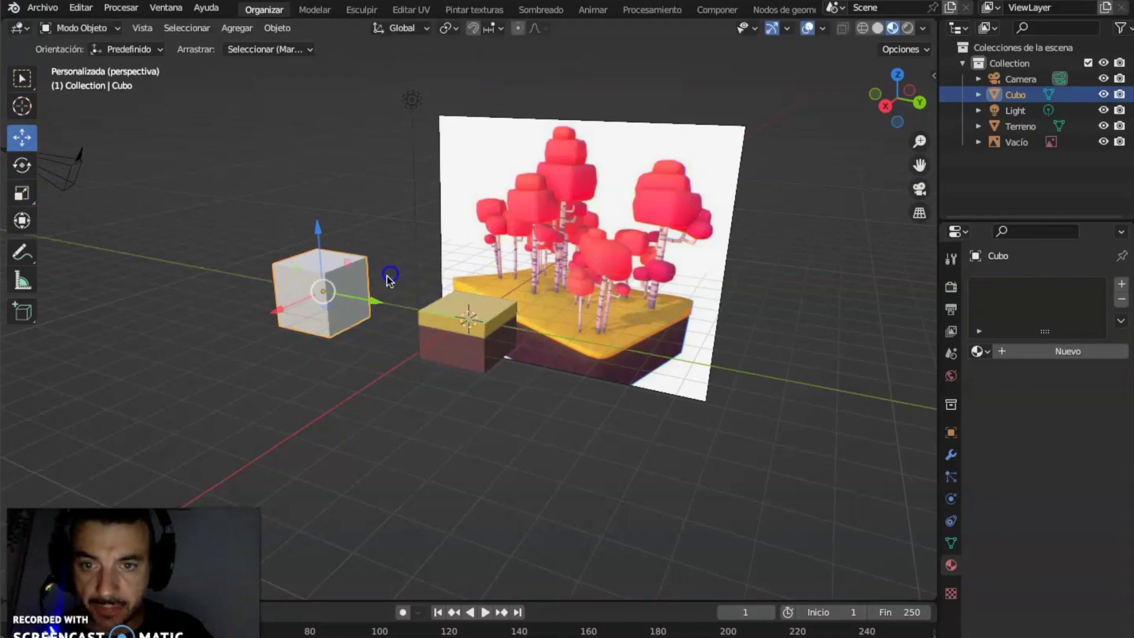
middle_drag(369, 375, 405, 375)
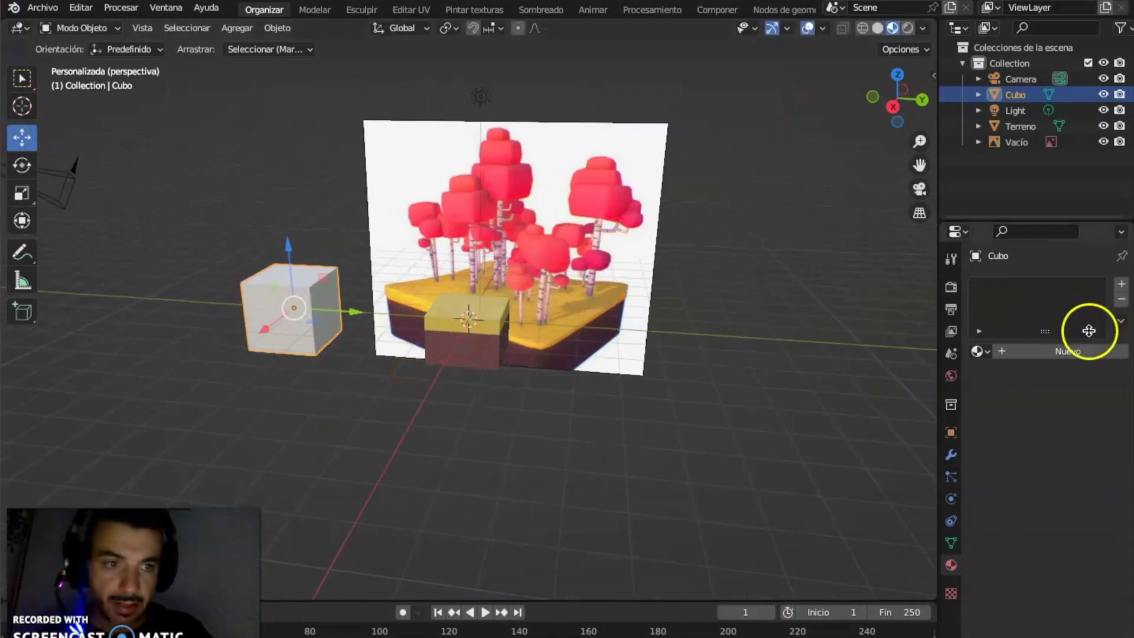
Step: Add a Multiresolution modifier to the new cube and subdivide it twice to round its shape
click(951, 456)
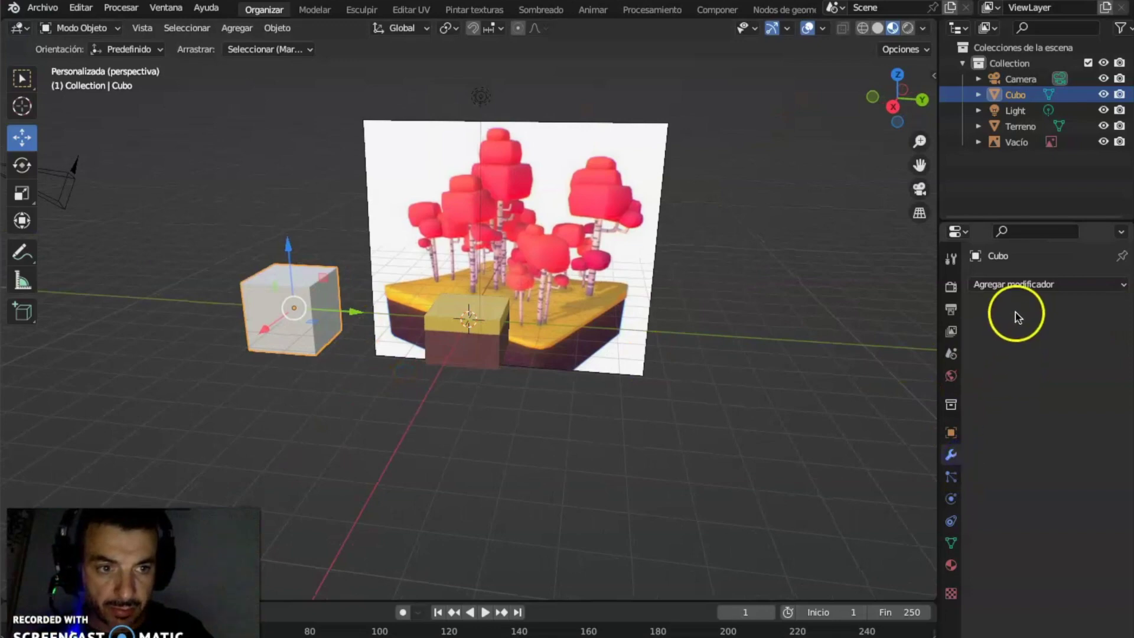
click(1028, 285)
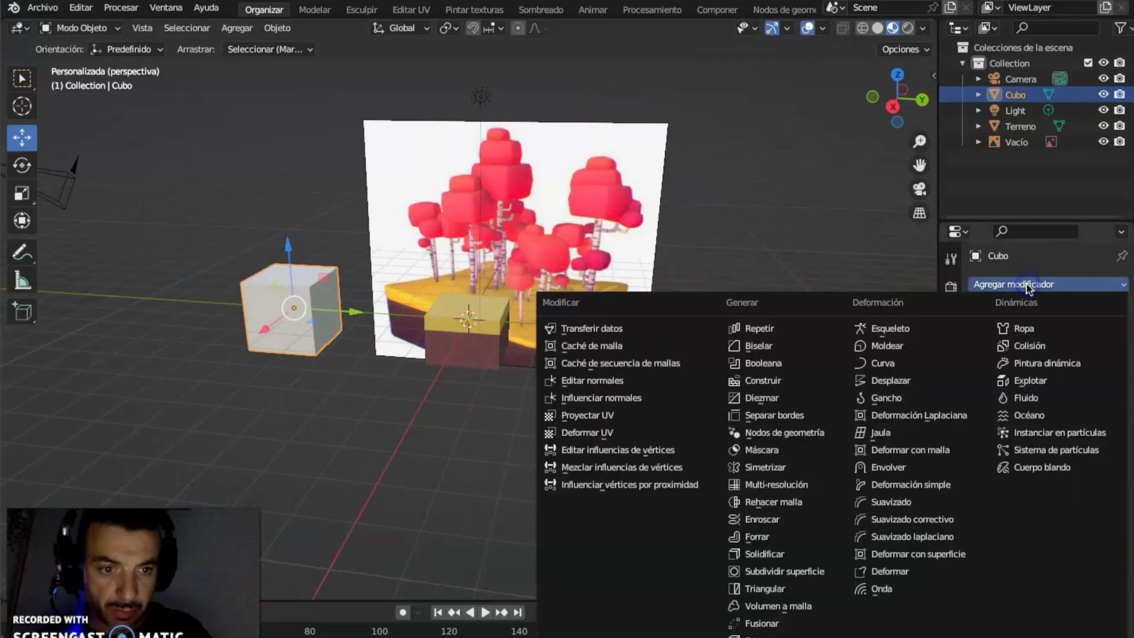
click(775, 485)
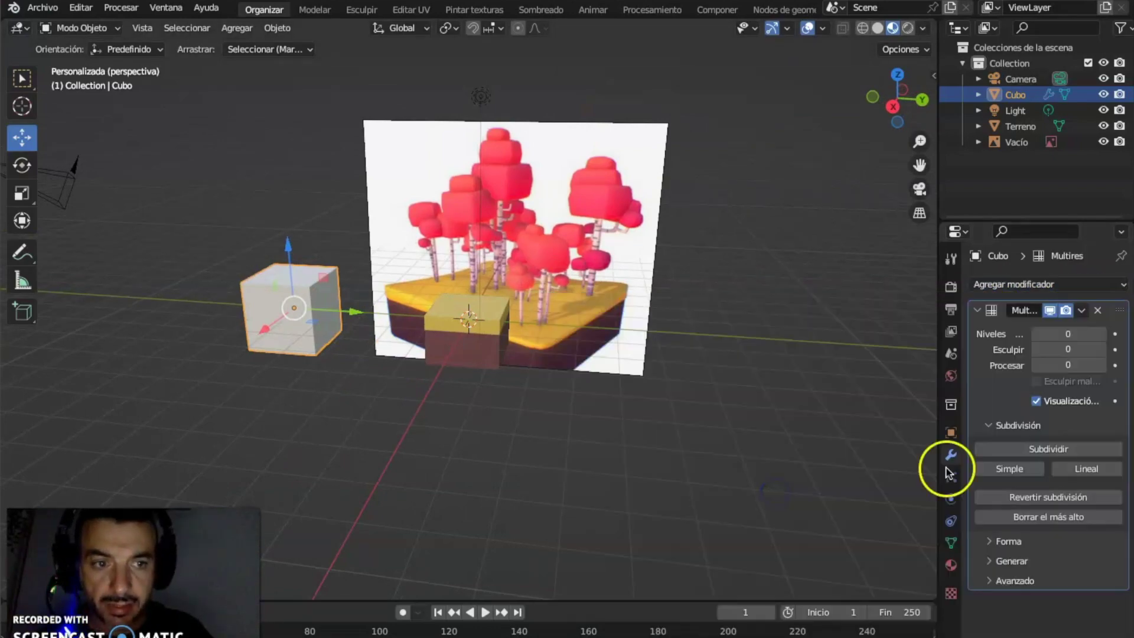
click(1049, 451)
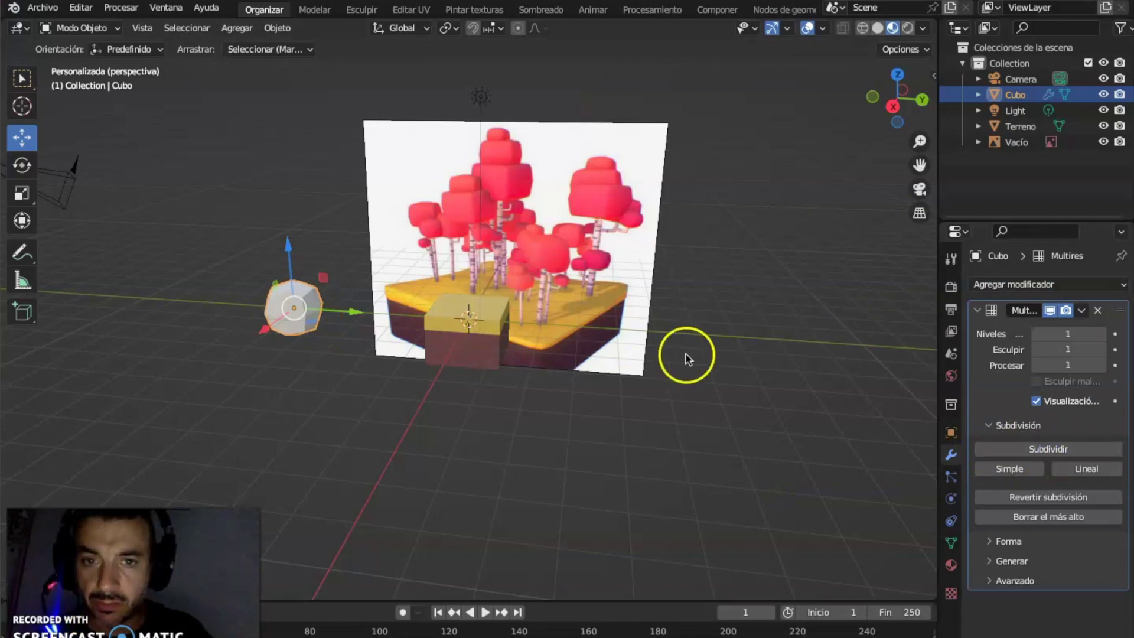
click(1058, 451)
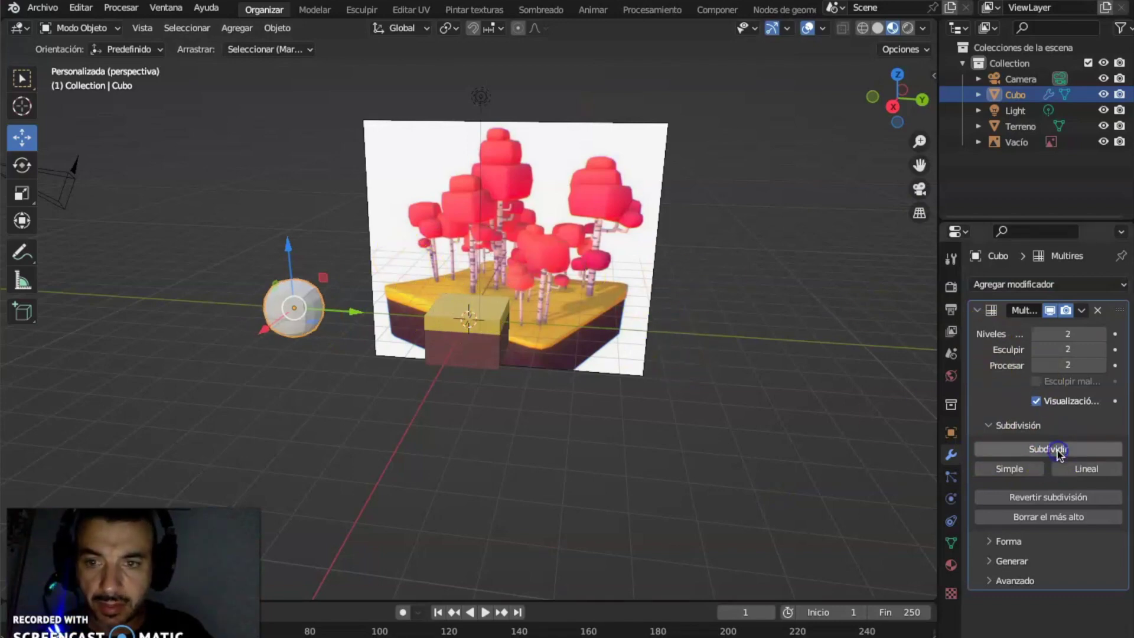
Step: Scale the rounded cube along Z to stretch it into a tall, narrow trunk shape
middle_drag(271, 172, 201, 183)
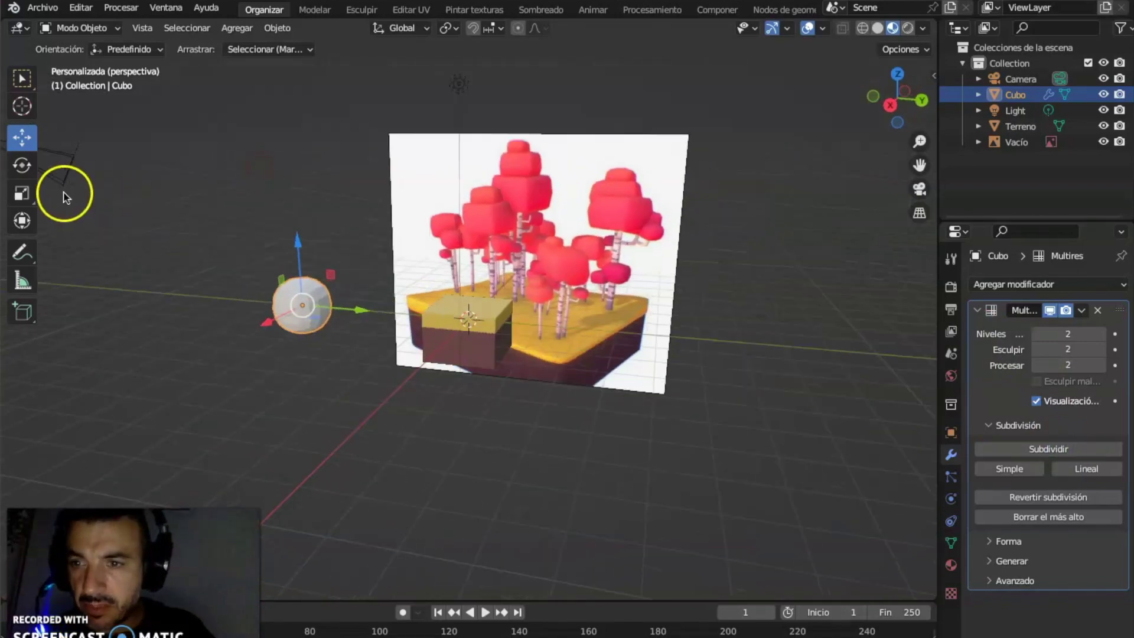
click(20, 200)
drag(302, 240, 319, 77)
middle_drag(339, 205, 418, 153)
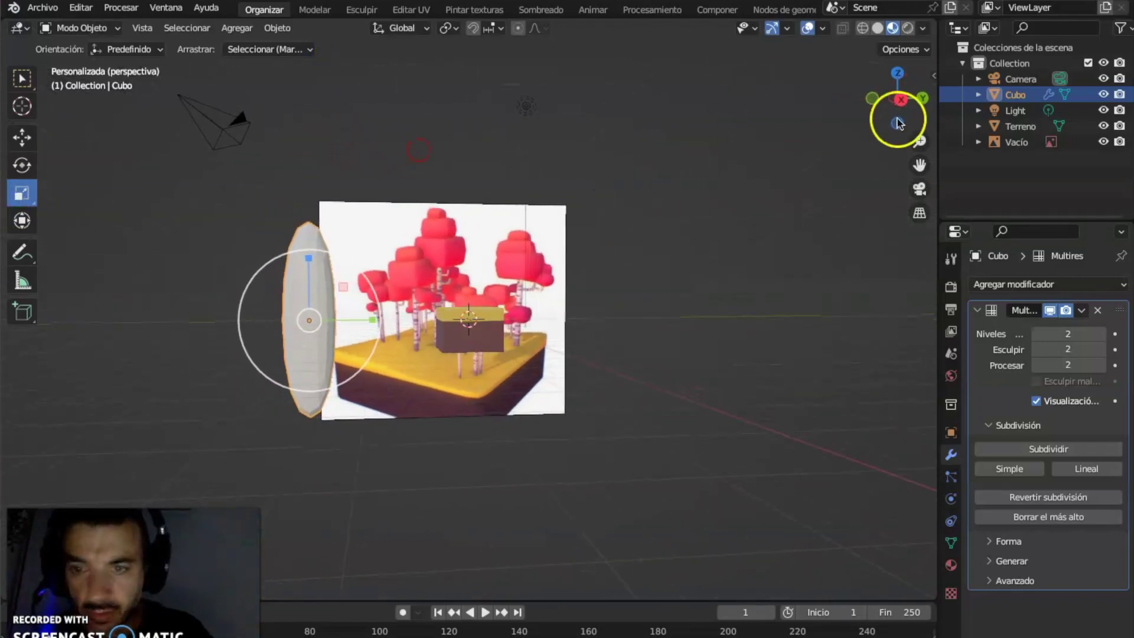
Step: Show the viewport in wireframe and apply the Multiresolution modifier to the stretched object
click(863, 28)
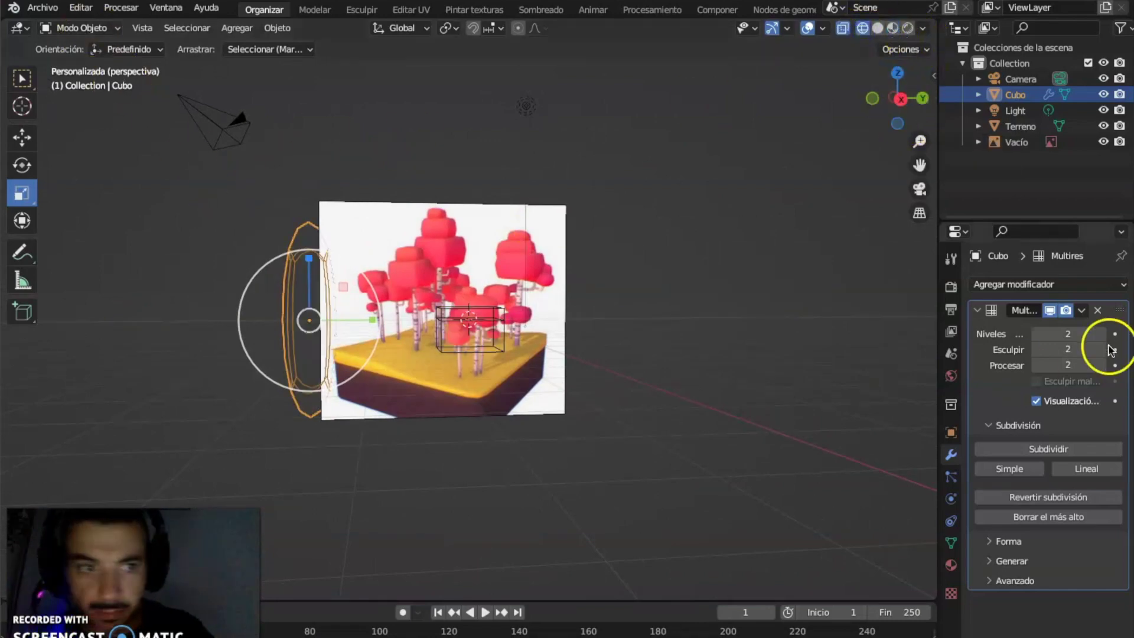
click(1083, 309)
click(1052, 328)
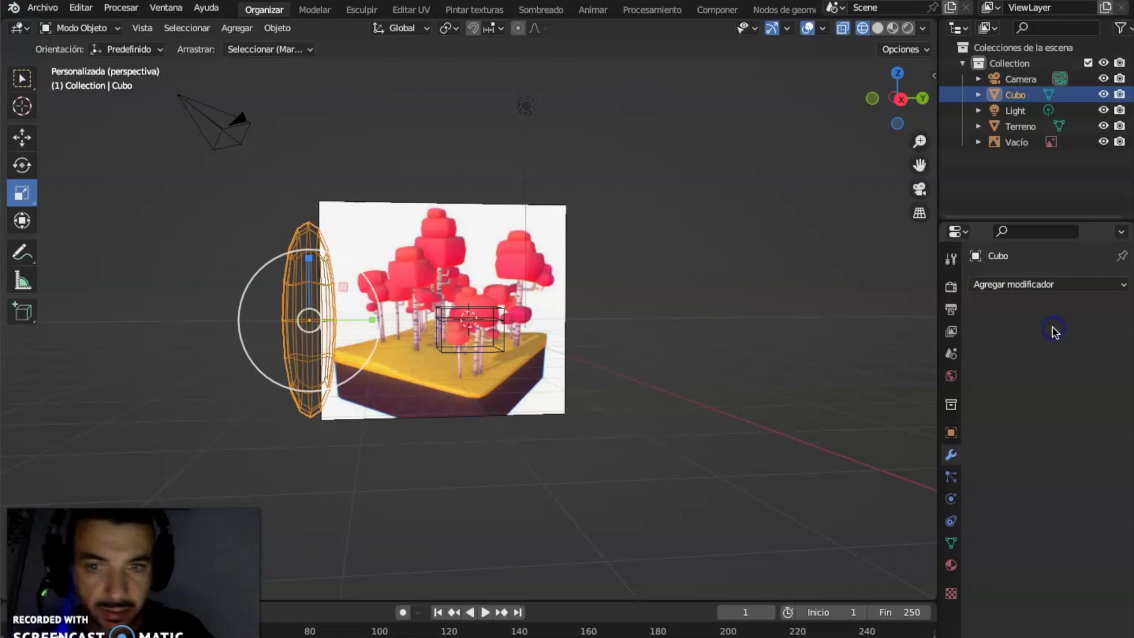
Step: In Edit Mode, box-select the vertices at the trunk's top tip and flatten them by scaling along Z
click(88, 32)
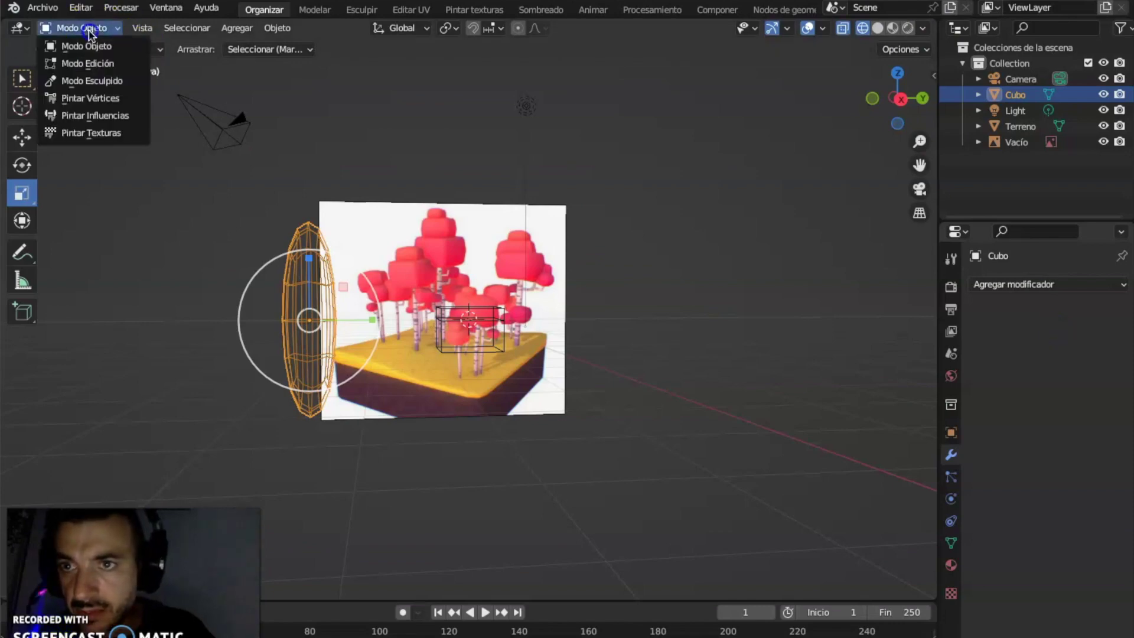
click(90, 61)
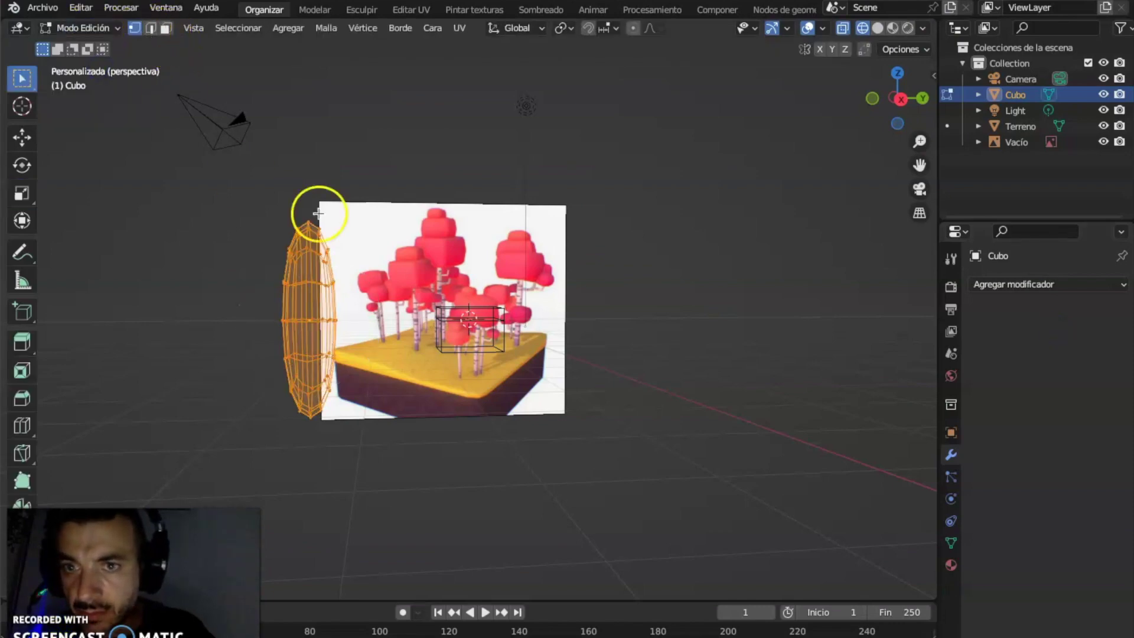
middle_drag(349, 177, 354, 177)
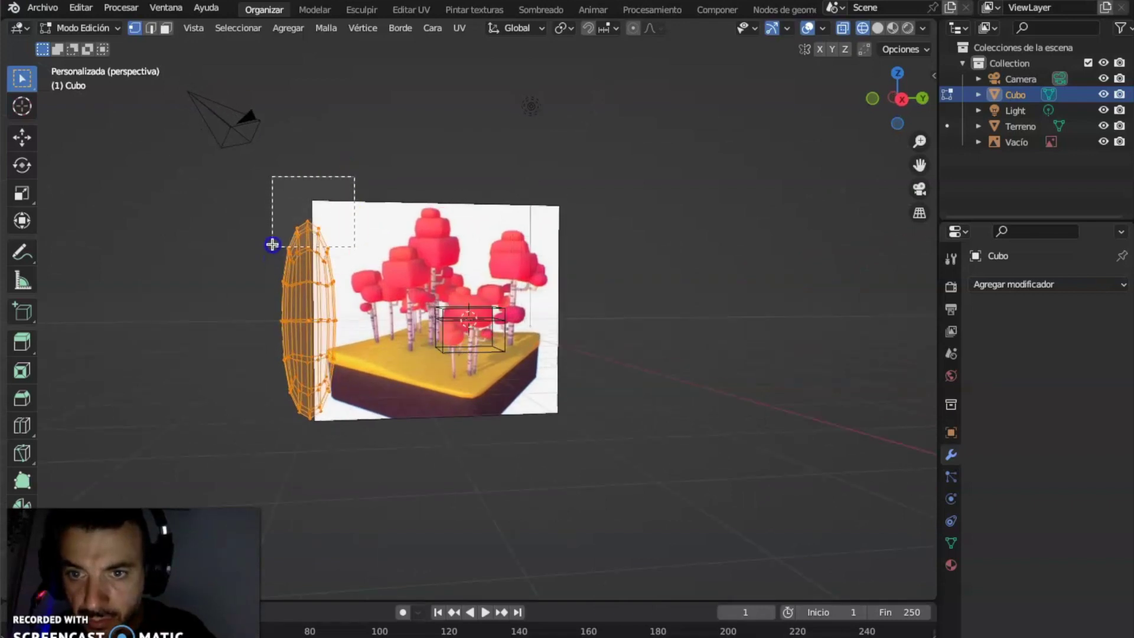
drag(354, 176, 271, 241)
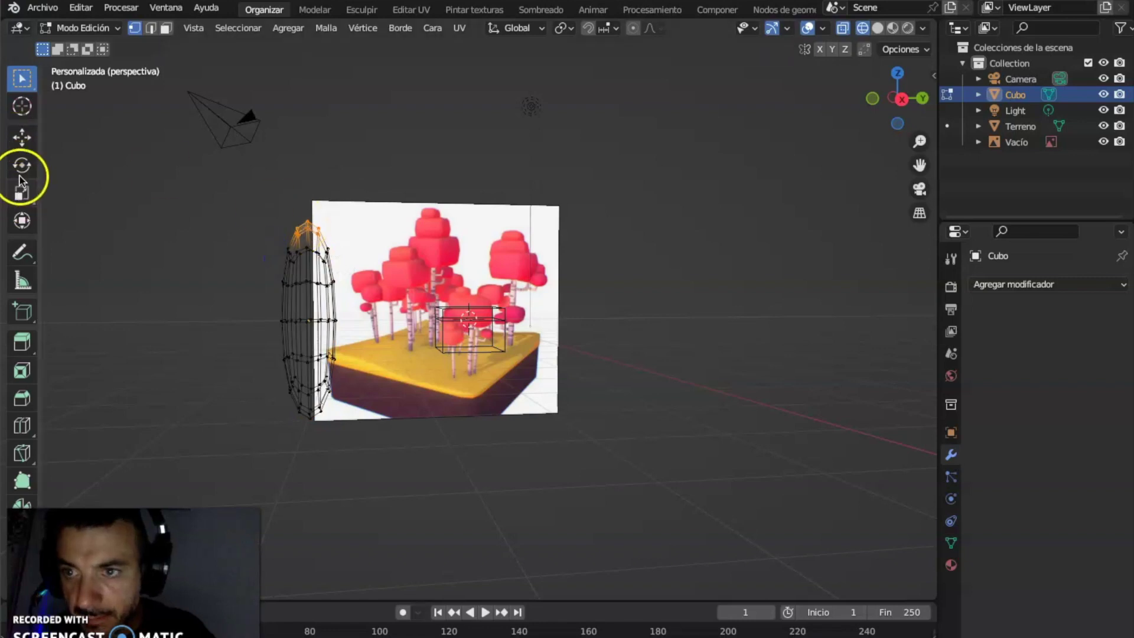
click(23, 201)
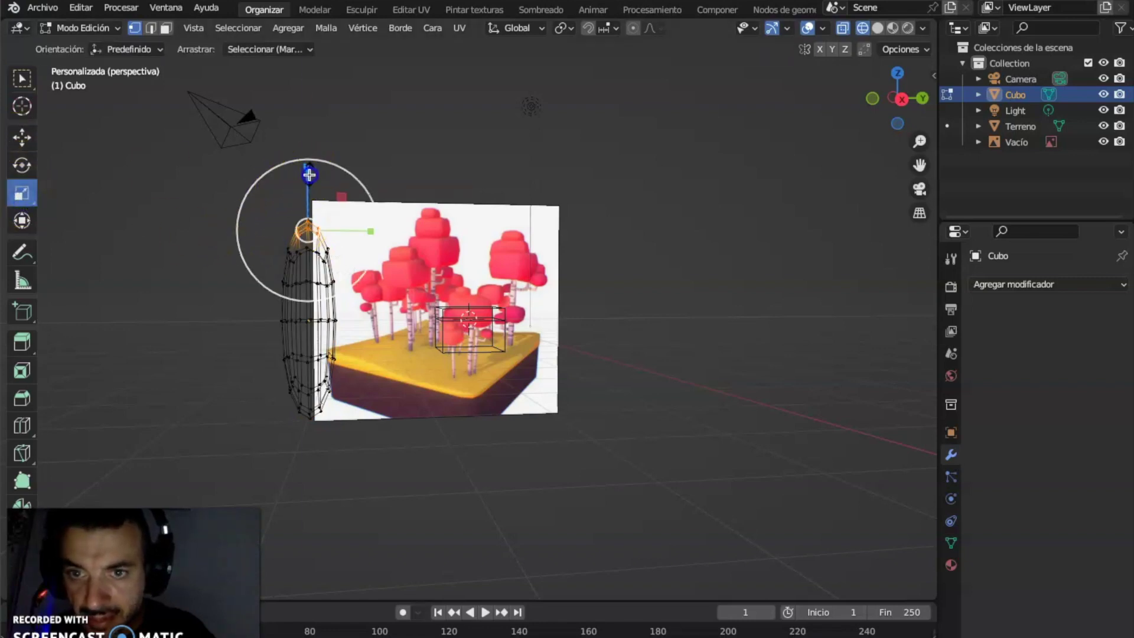
drag(309, 173, 311, 192)
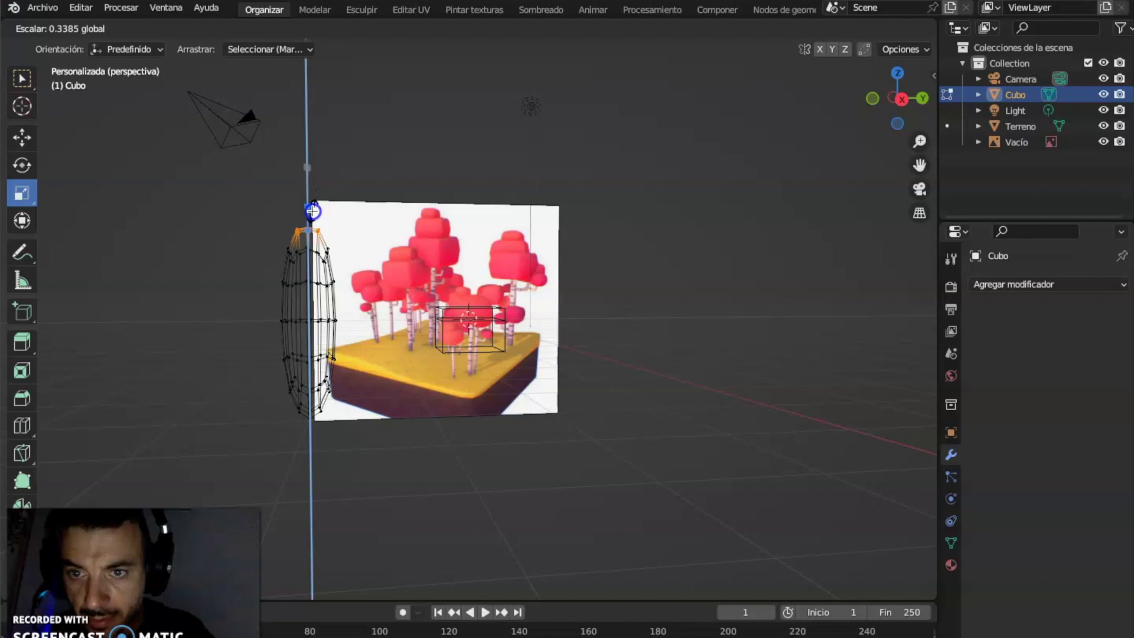
drag(312, 214, 313, 217)
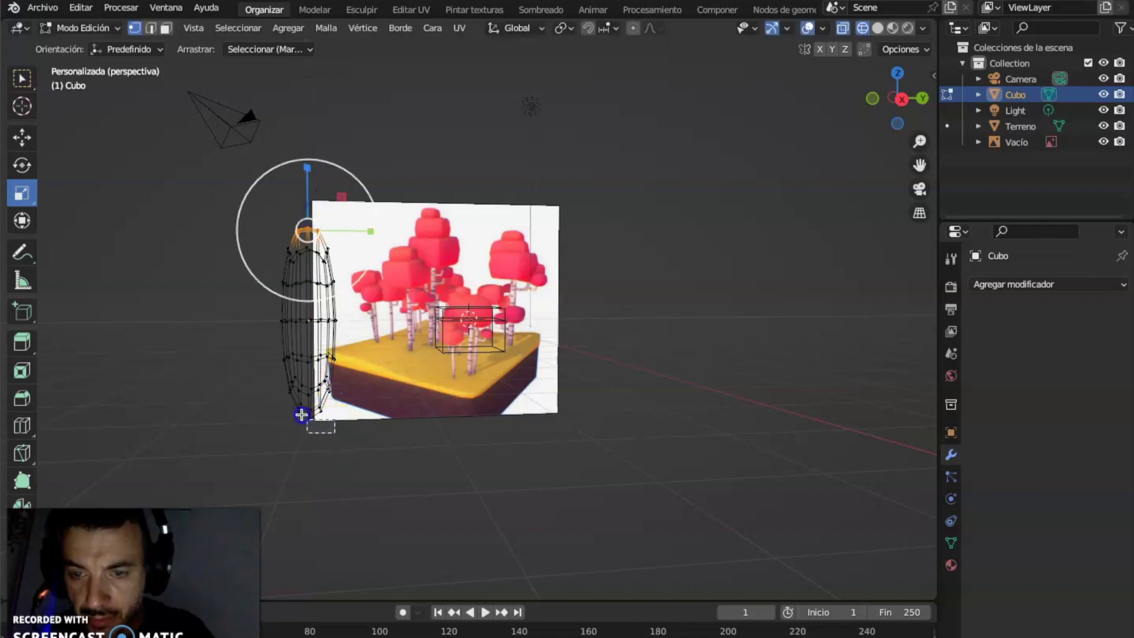
Step: Flatten the vertices at the trunk's bottom tip along Z and move them up slightly
drag(282, 402, 281, 402)
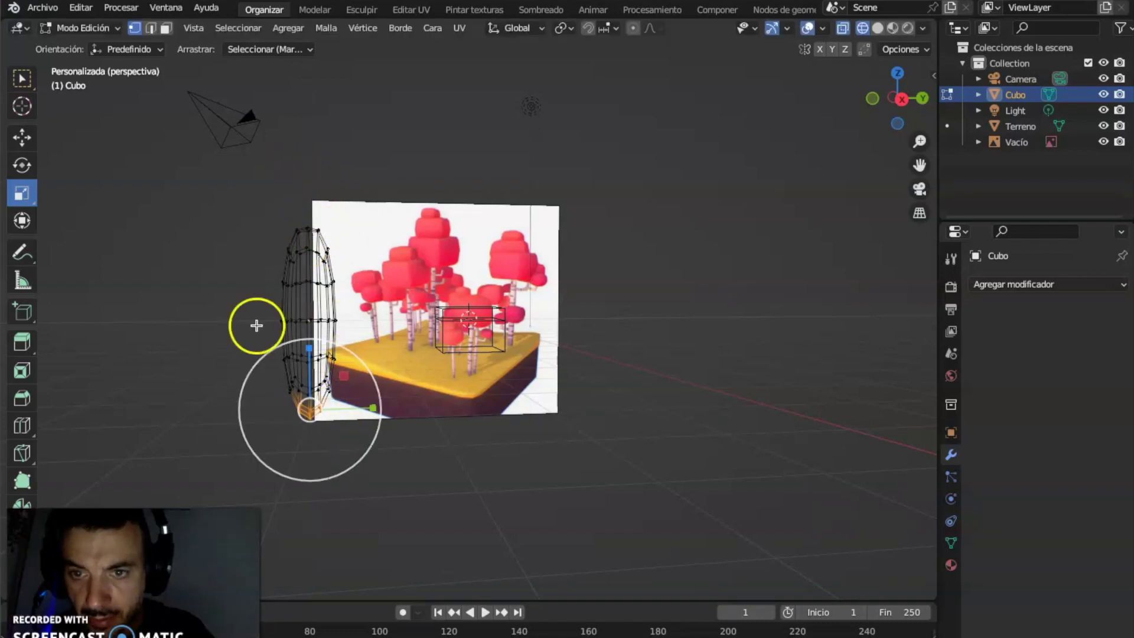
drag(309, 349, 310, 355)
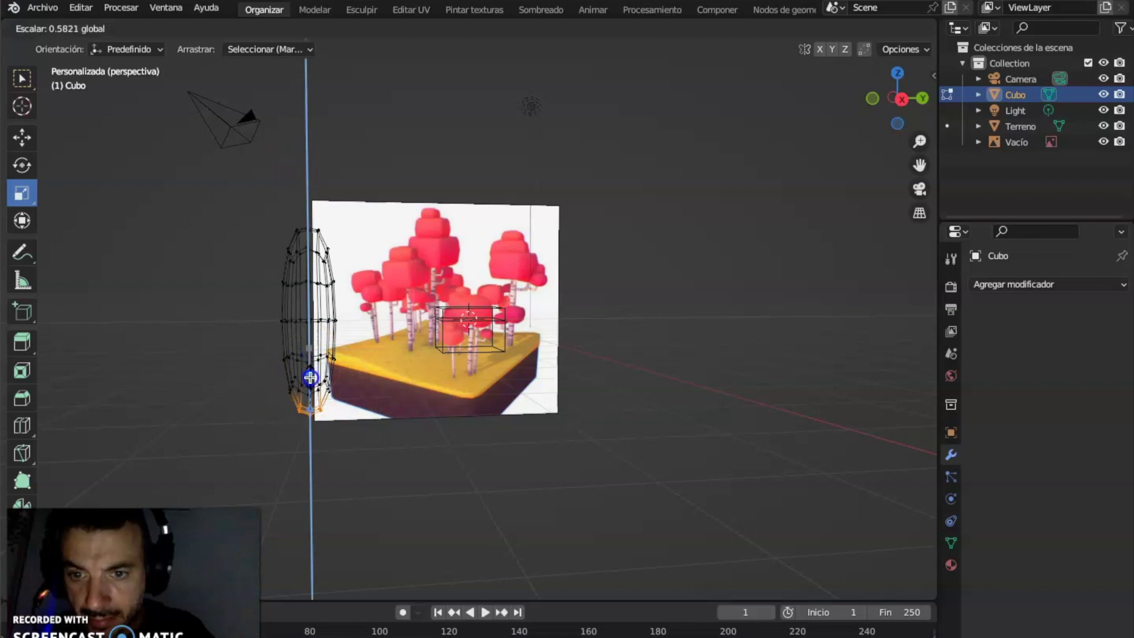
drag(309, 385, 310, 386)
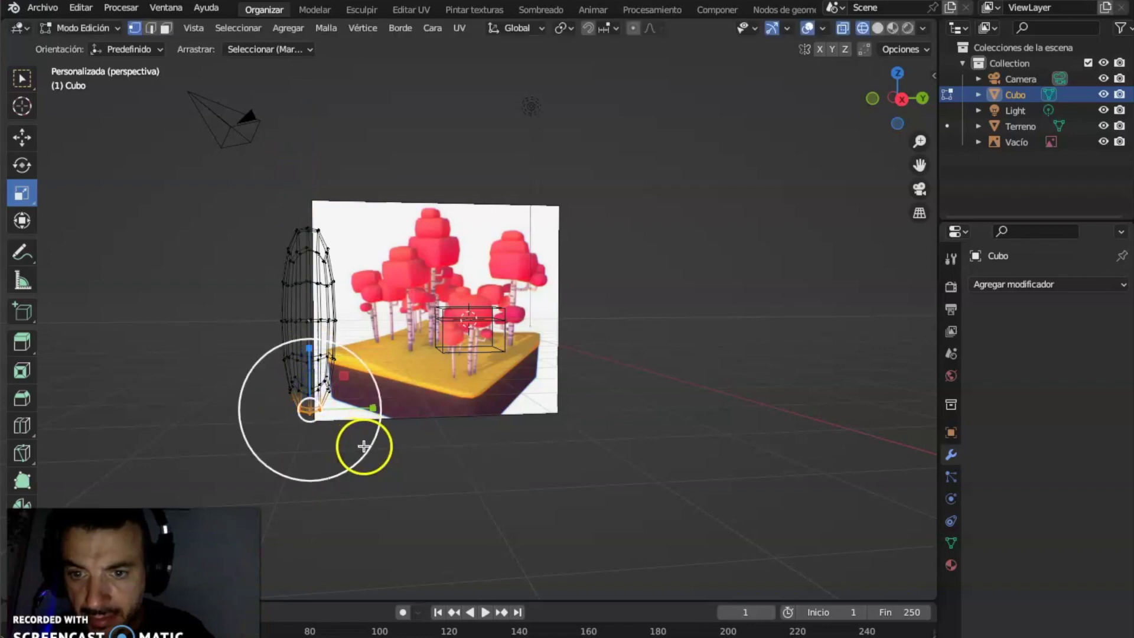
click(22, 139)
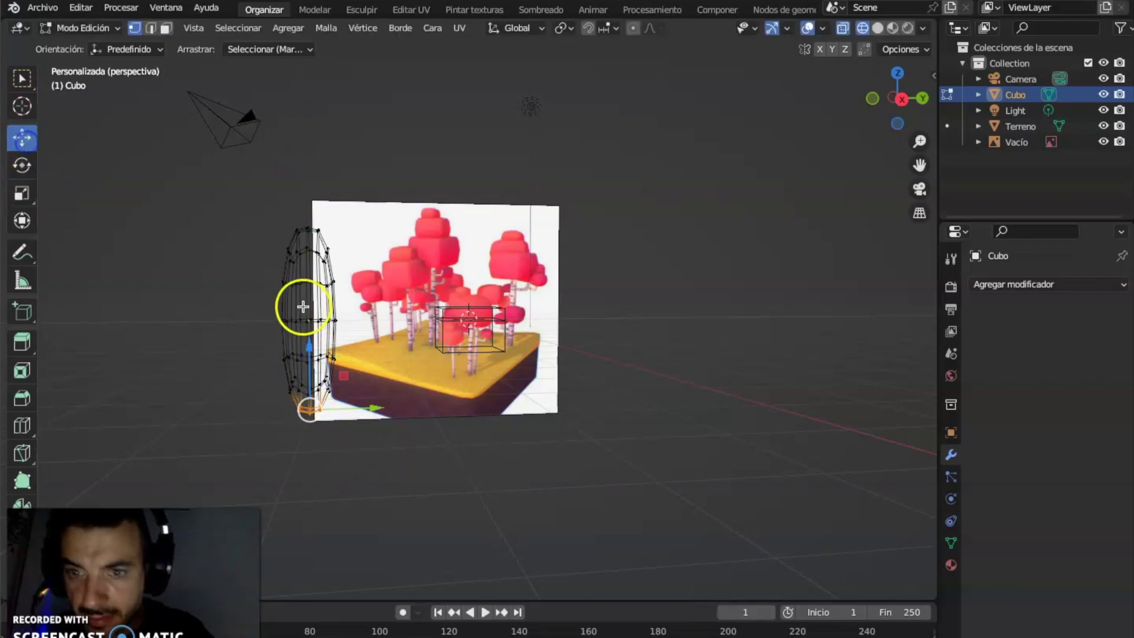
drag(309, 345, 307, 334)
mouse_move(357, 212)
middle_down()
mouse_move(304, 212)
mouse_move(349, 202)
mouse_move(357, 212)
mouse_move(367, 195)
middle_up()
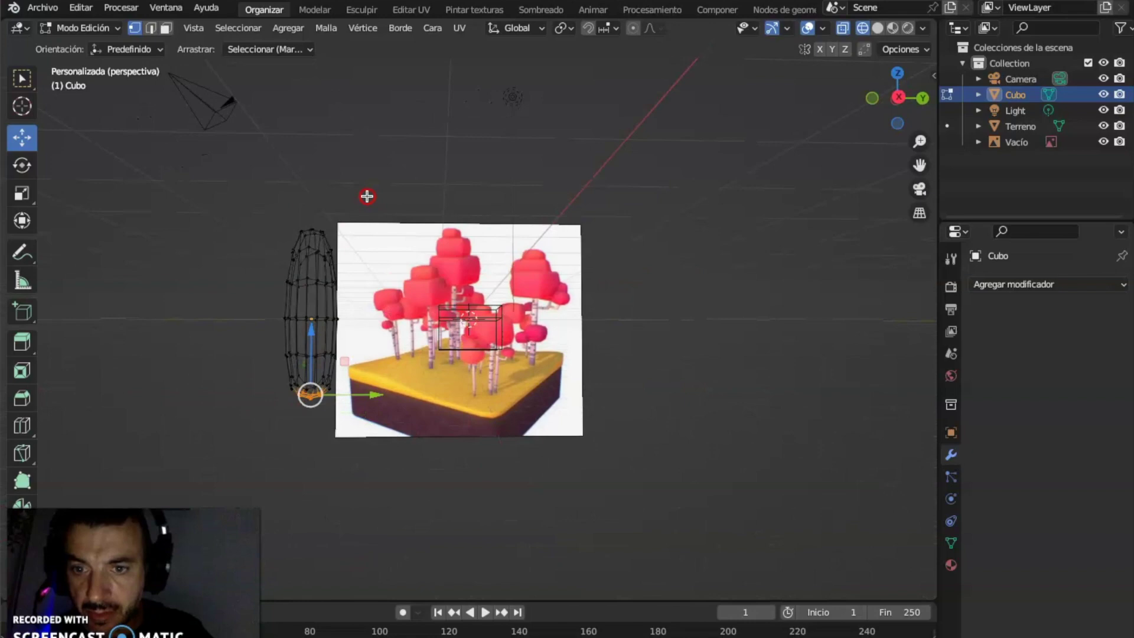
Step: Box-select the lower part of the trunk and scale it up uniformly by about 1.19
drag(346, 440, 279, 346)
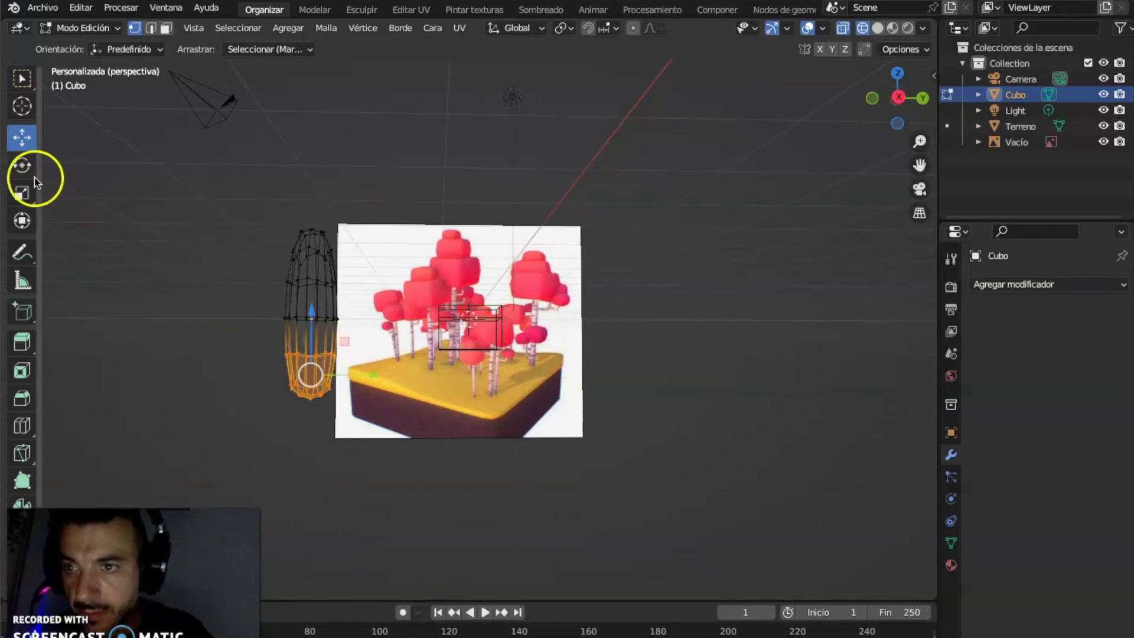
key(s)
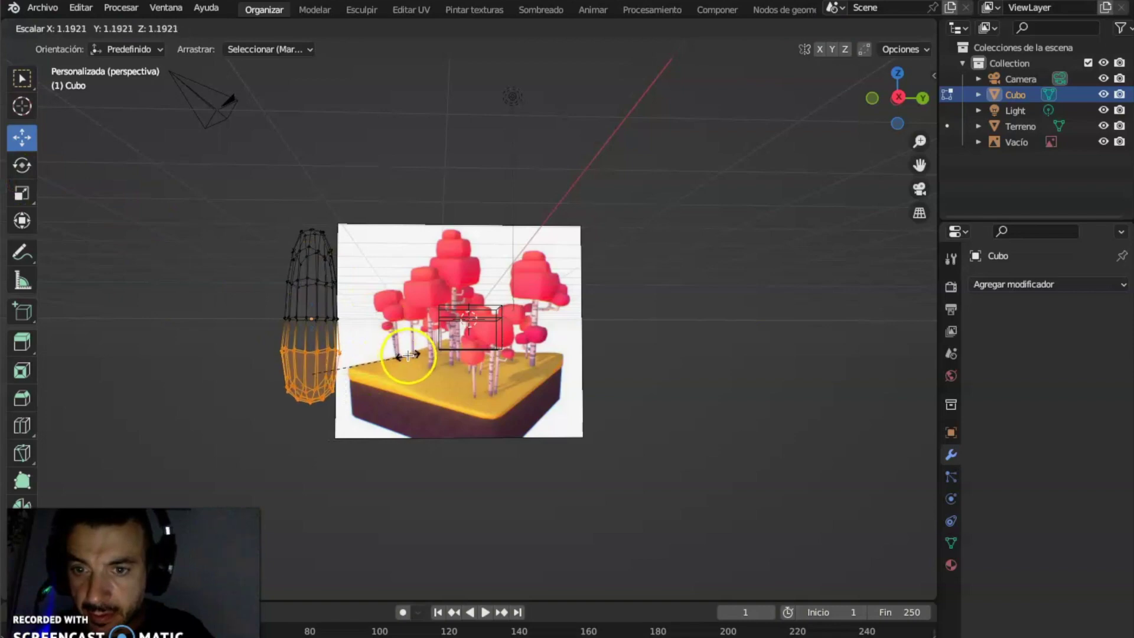
click(408, 355)
Step: Box-select the upper part of the trunk, scale it down to taper it, and move it up along Z
drag(387, 169, 255, 328)
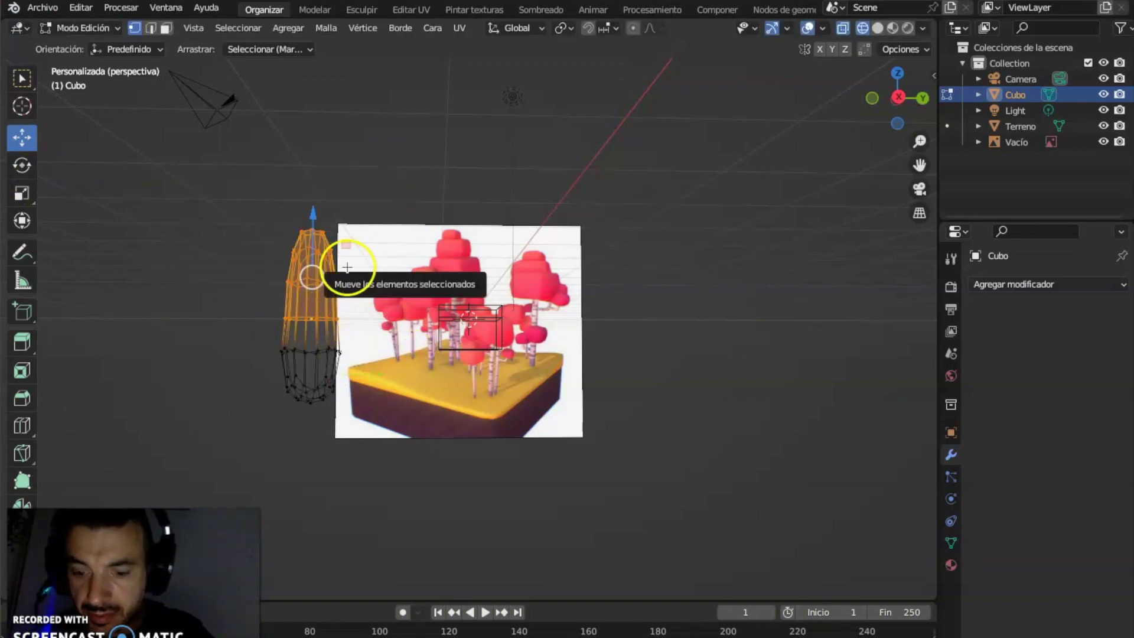
key(s)
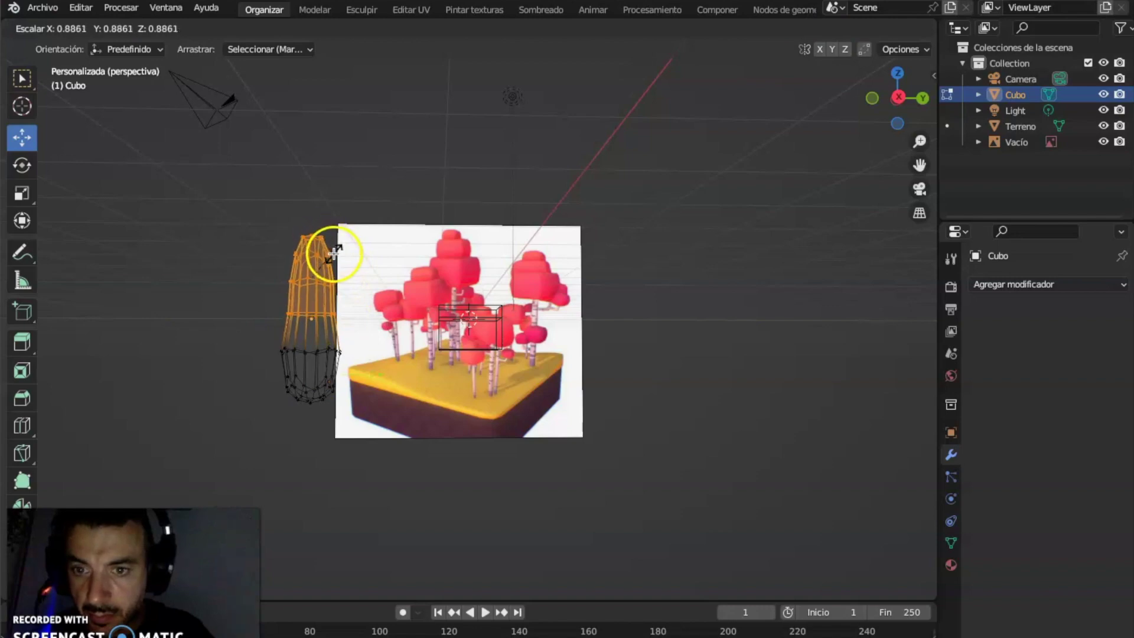
click(335, 257)
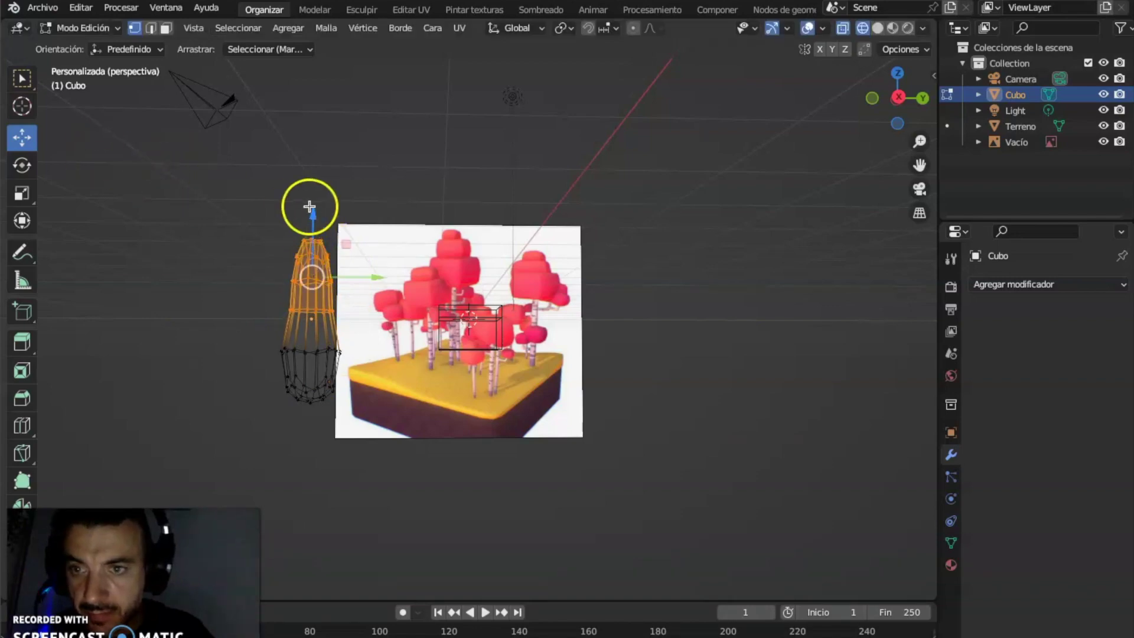
drag(314, 214, 316, 159)
Step: Back in Object Mode, shrink the whole trunk uniformly, stretch it taller along Z, and deselect it
middle_drag(416, 175, 429, 199)
click(95, 28)
click(99, 47)
middle_drag(412, 255, 400, 325)
key(s)
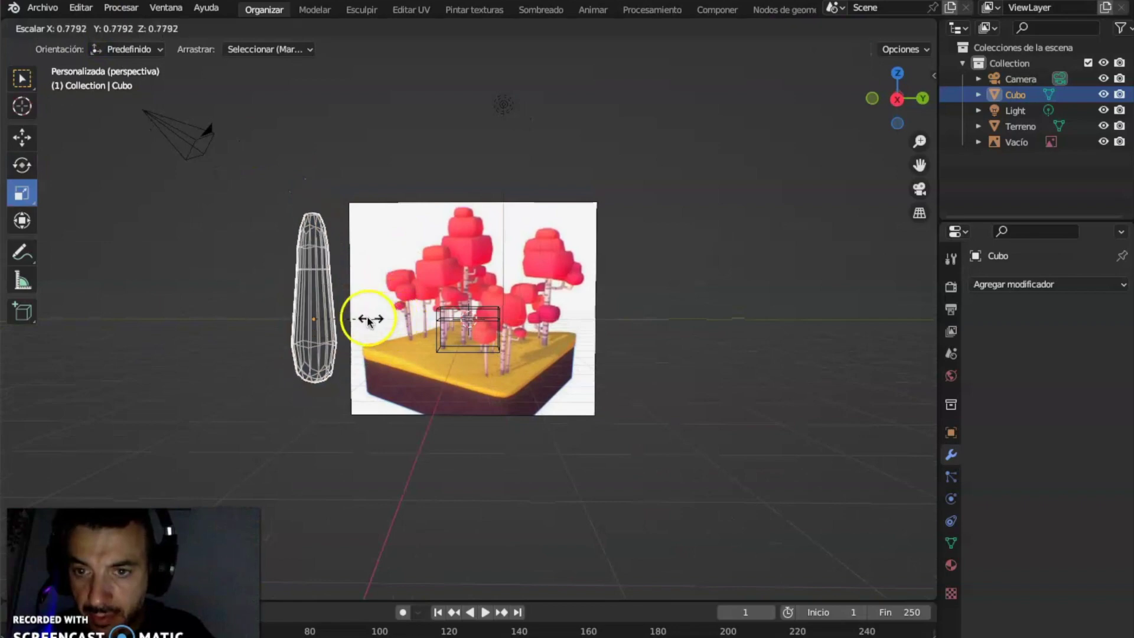
click(356, 320)
drag(315, 260, 313, 169)
click(406, 164)
Step: In Edit Mode, add single loop cuts around the trunk's middle and lower sections with the Loop Cut tool
mouse_move(405, 167)
middle_down()
mouse_move(494, 222)
mouse_move(422, 205)
mouse_move(400, 177)
mouse_move(539, 112)
mouse_move(404, 178)
middle_up()
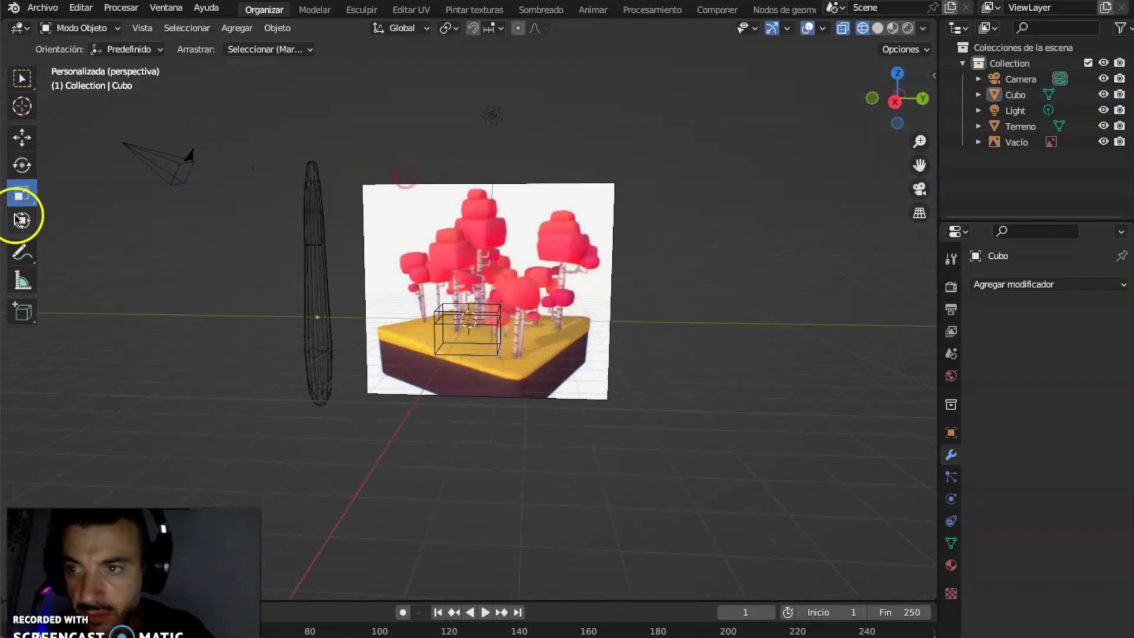
click(74, 28)
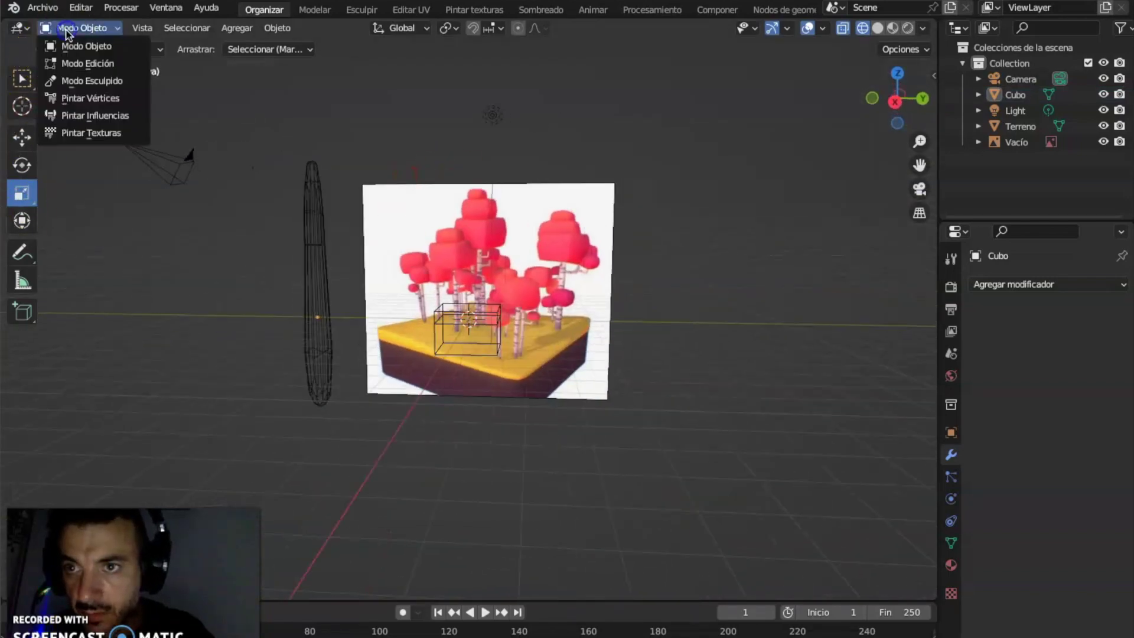
click(70, 62)
click(22, 426)
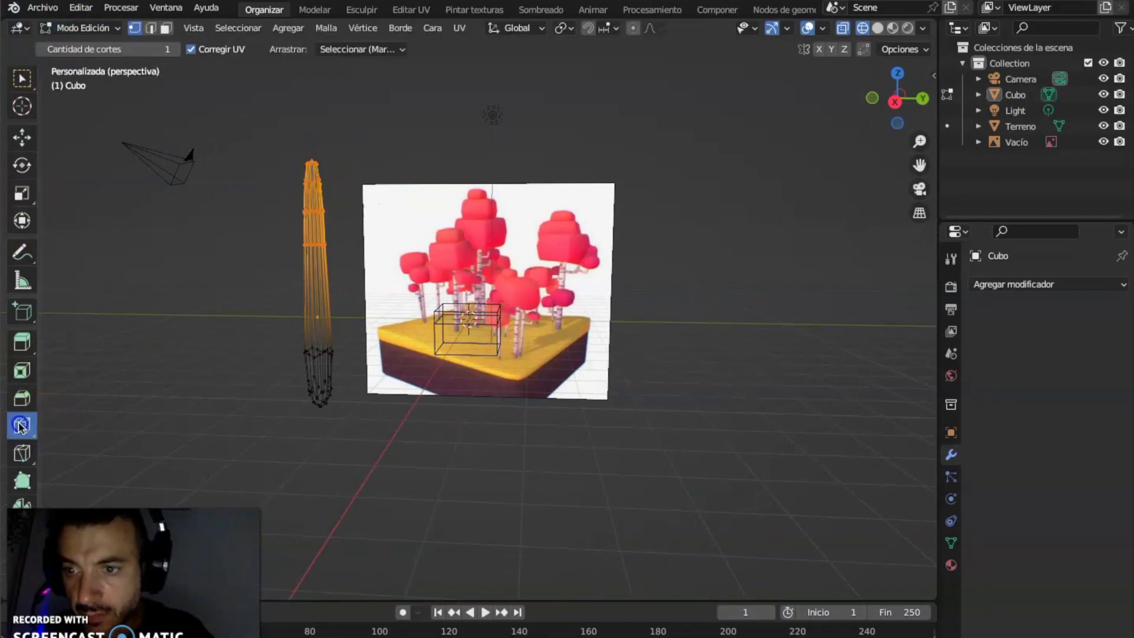
mouse_move(334, 313)
mouse_down()
mouse_move(324, 265)
mouse_move(332, 331)
mouse_up()
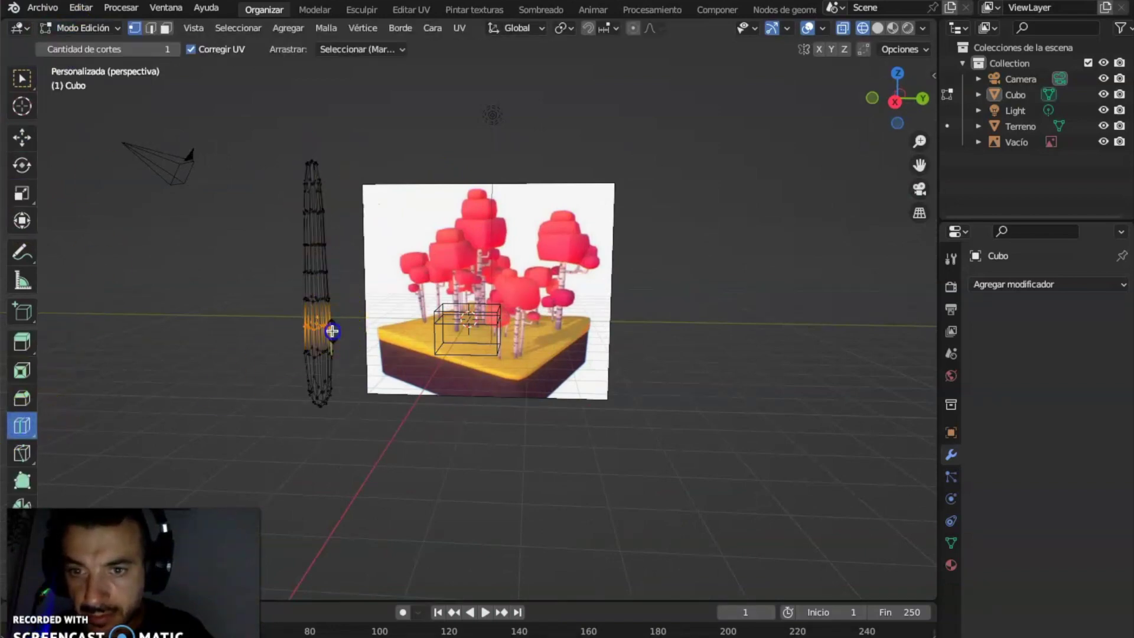
click(331, 378)
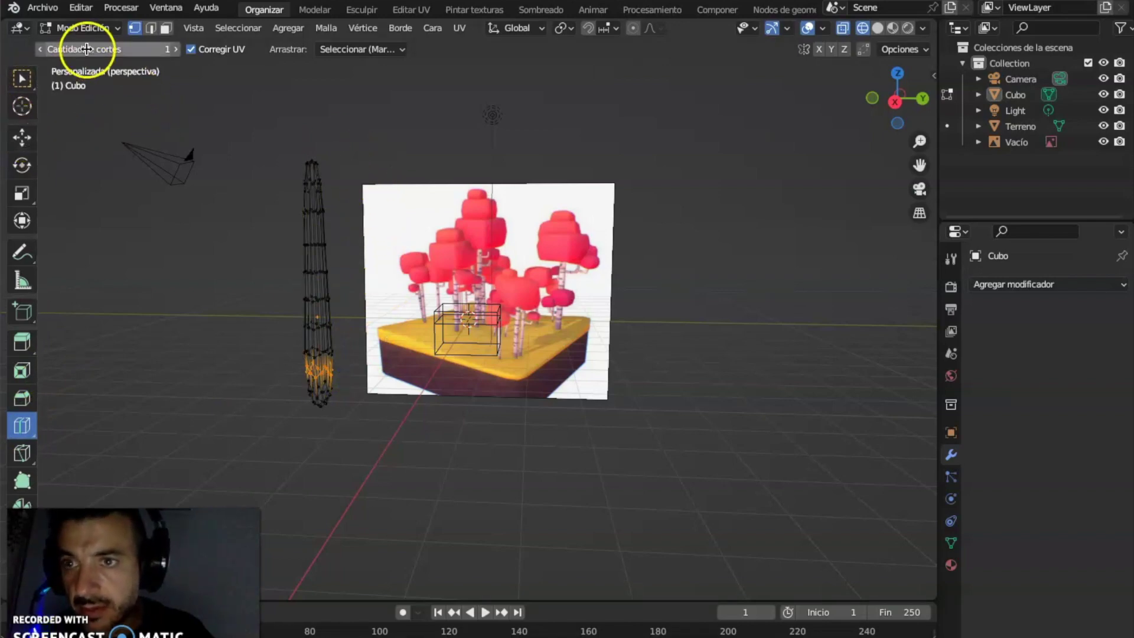
Step: Switch to Object Mode, select the trunk, and reopen it in Edit Mode
click(91, 30)
click(74, 45)
middle_drag(189, 159, 208, 155)
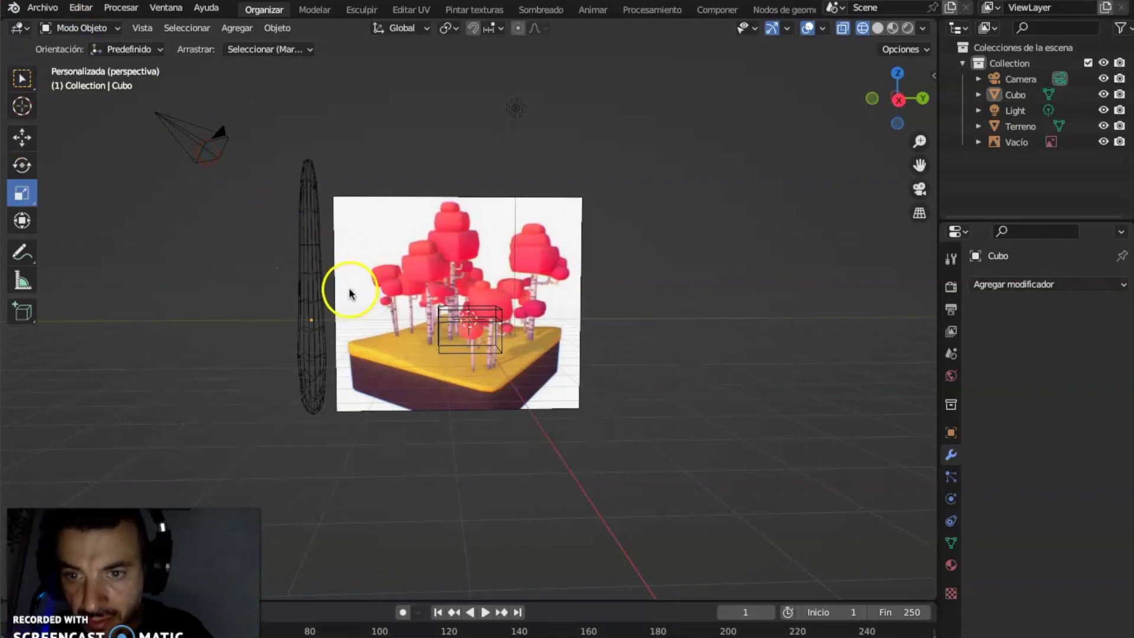
click(305, 203)
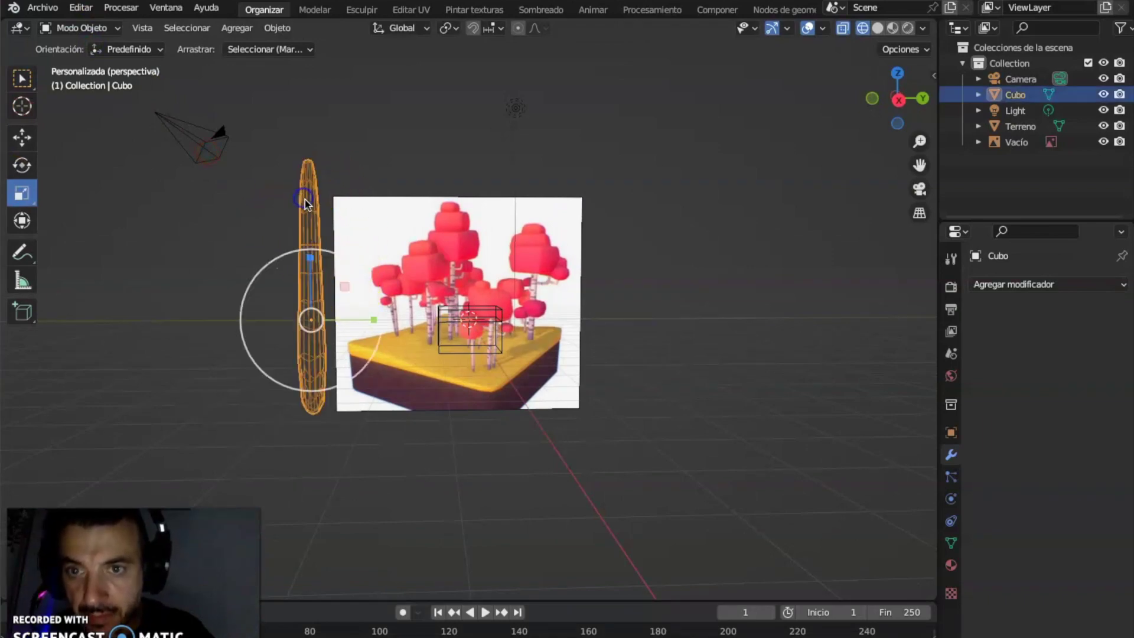
click(110, 29)
click(94, 61)
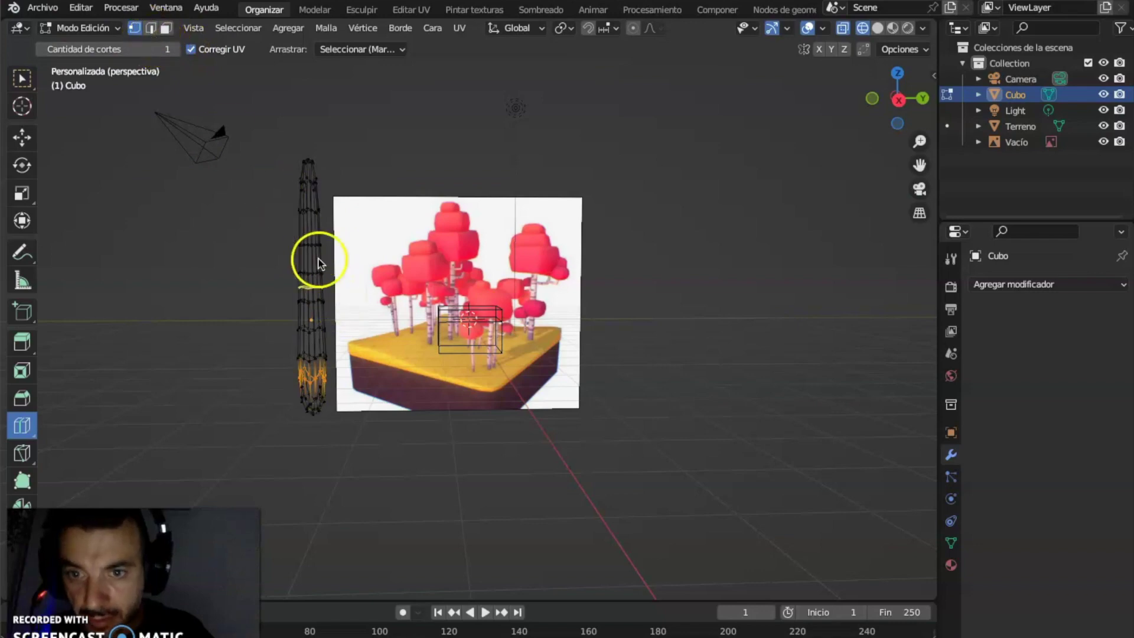
Step: Box-select the middle section of the trunk and scale it down uniformly to about 0.77 to narrow it
click(22, 77)
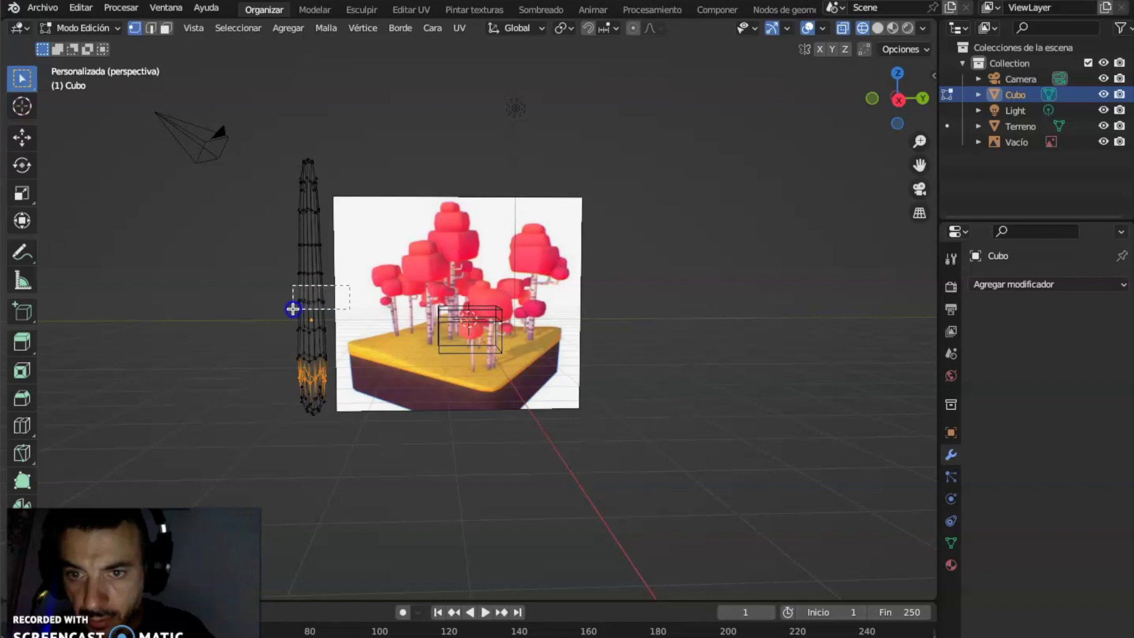
drag(293, 309, 292, 308)
key(s)
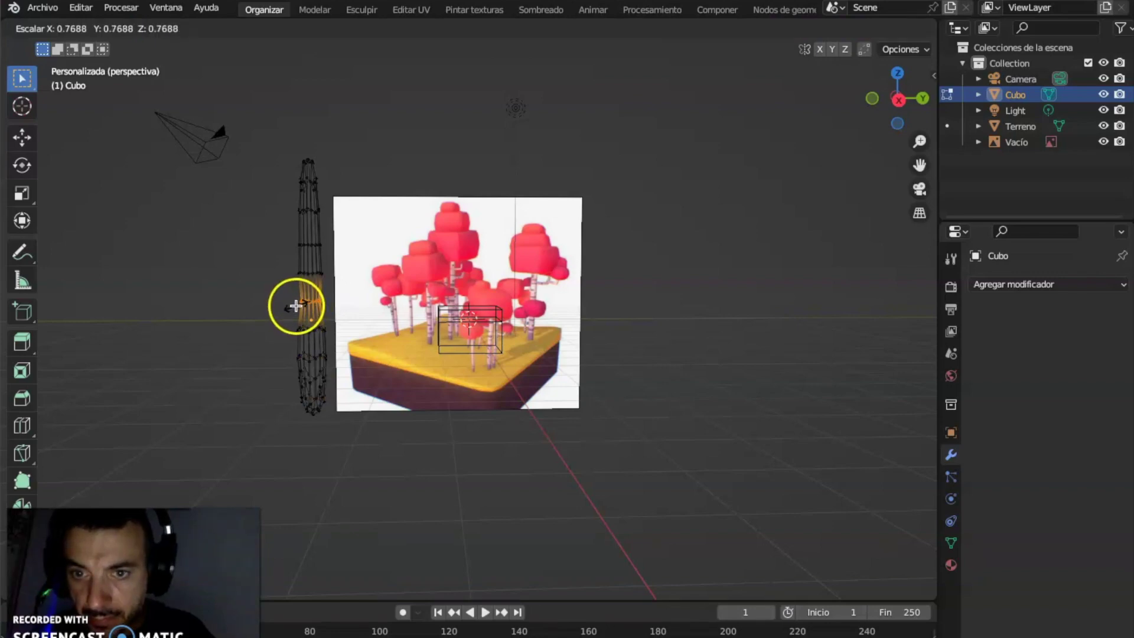
click(295, 305)
Step: Box-select the upper part of the trunk, shift it slightly along Y, and rotate it a little around X to bend the trunk
drag(349, 144, 294, 253)
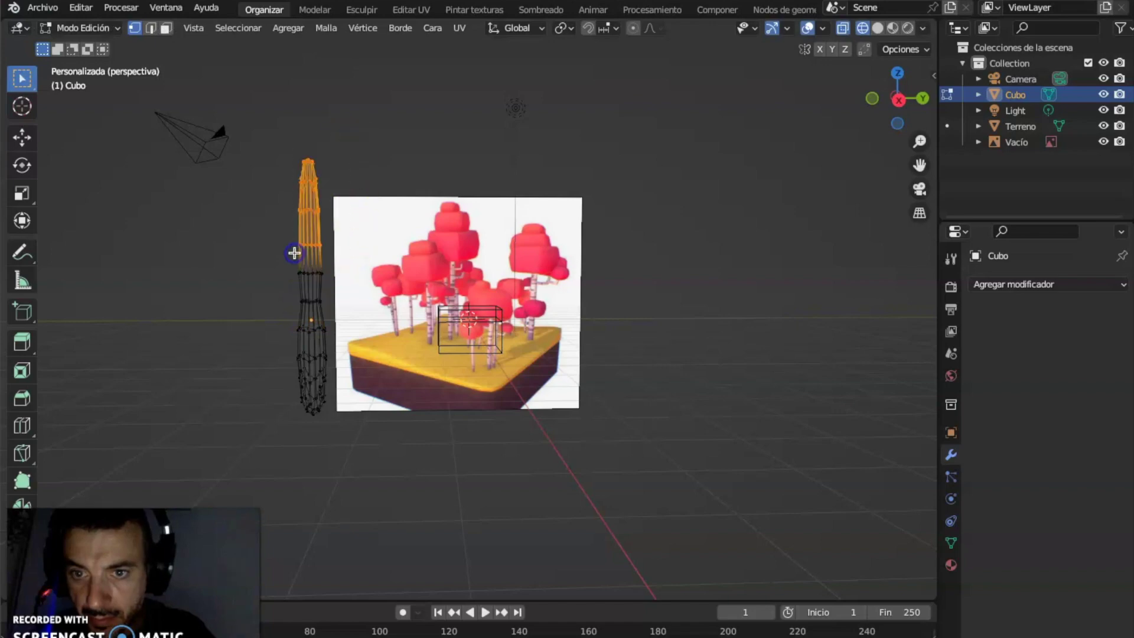
click(22, 137)
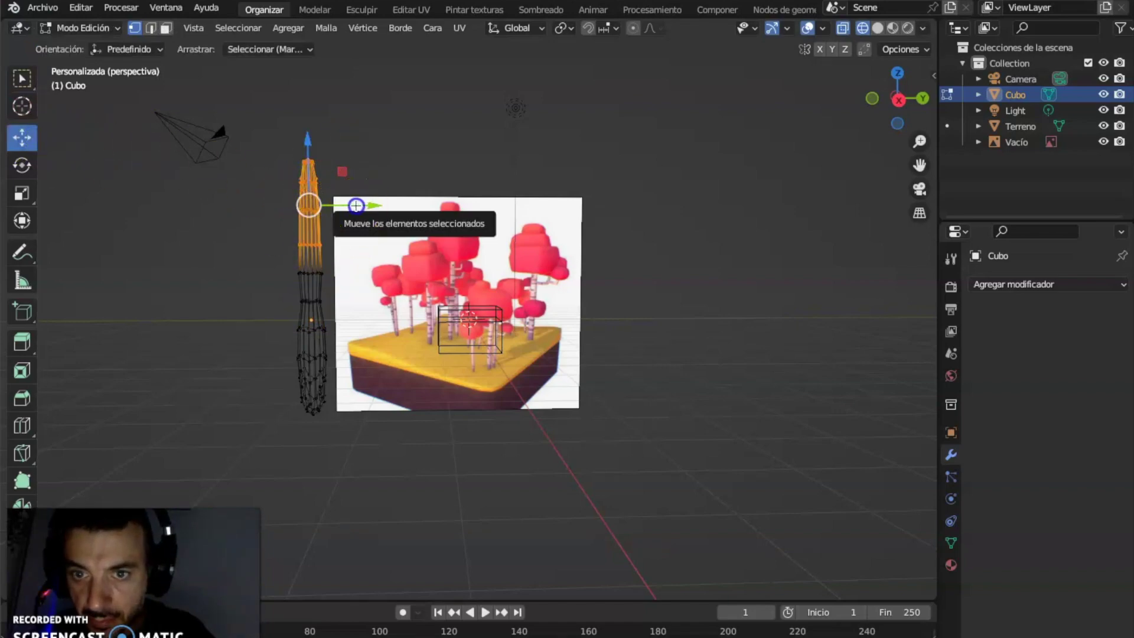
drag(354, 205, 352, 205)
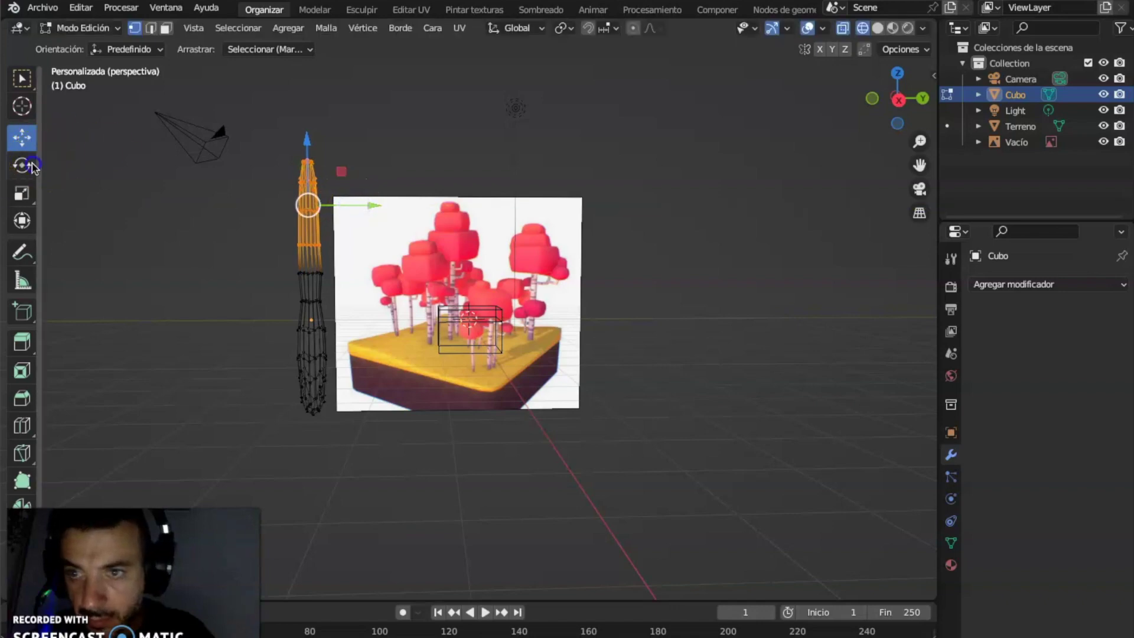
click(22, 165)
drag(347, 145, 345, 139)
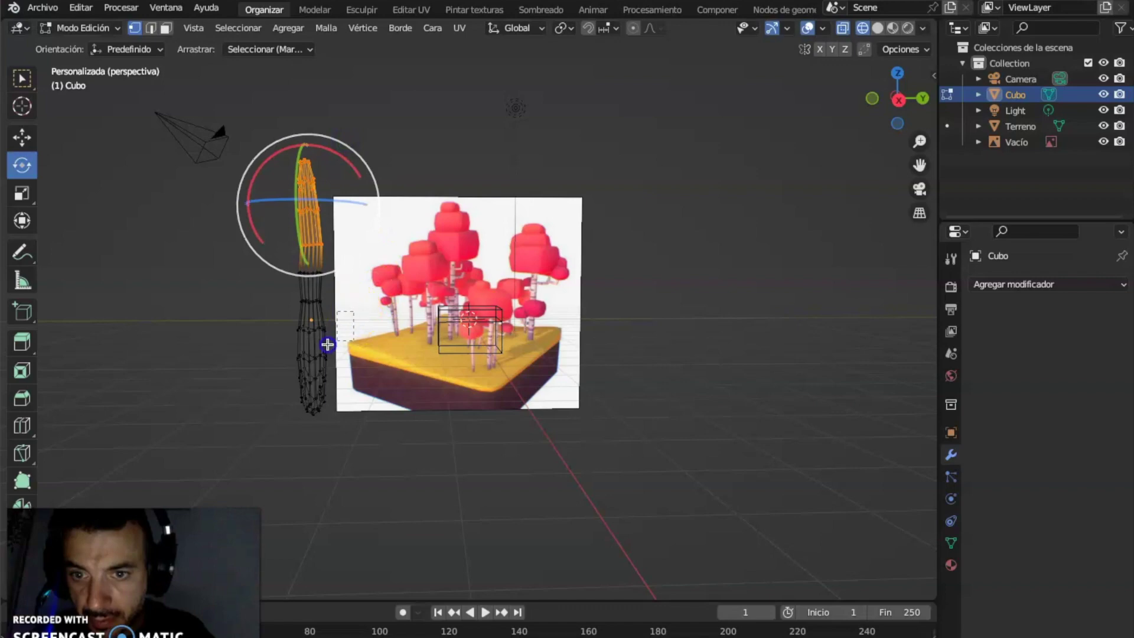
Step: Rotate the trunk's middle section and then its tip slightly around X to make the shape irregular
drag(291, 335, 292, 336)
drag(283, 279, 301, 260)
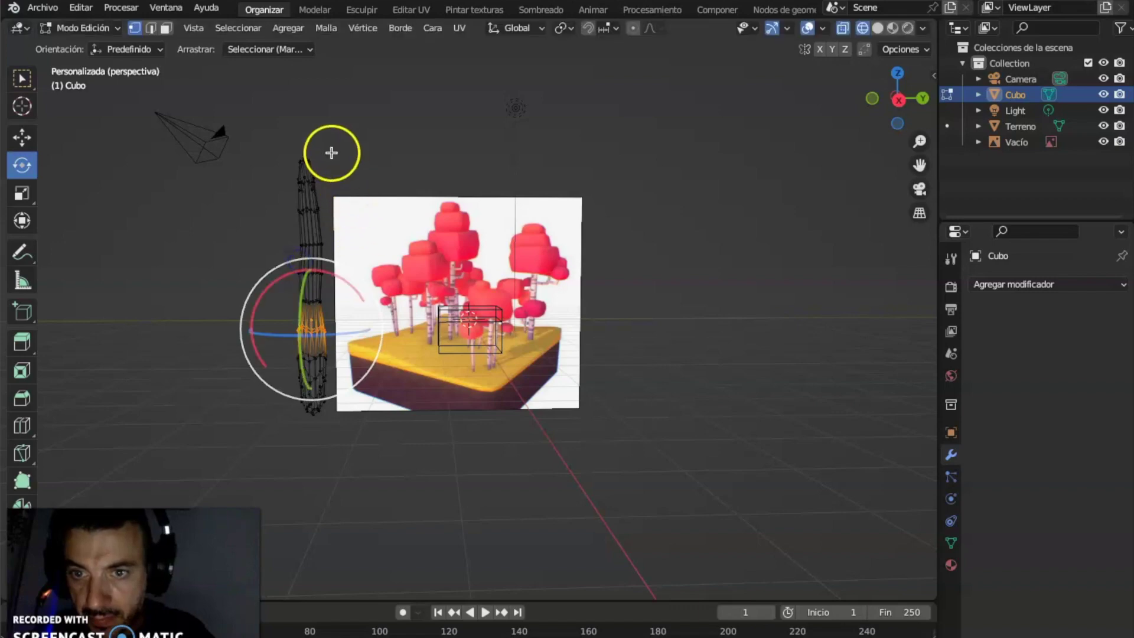
drag(280, 192, 281, 191)
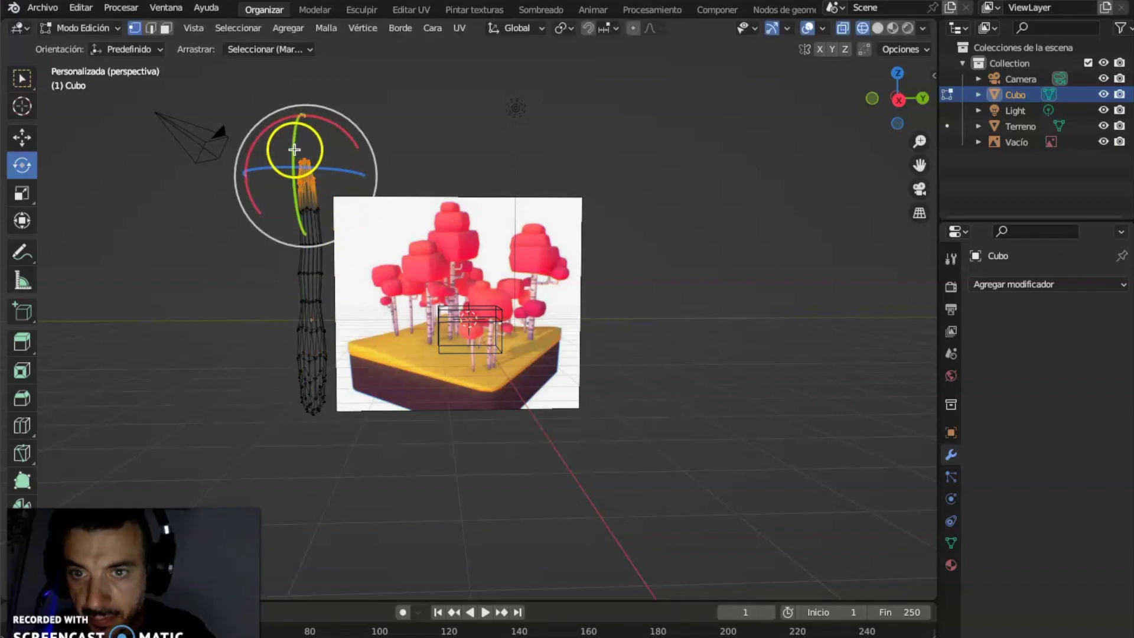
drag(357, 126, 367, 131)
Step: Switch to face selection and change the viewport shading to Material Preview to show the trunk's faces as solid
middle_drag(480, 215, 451, 217)
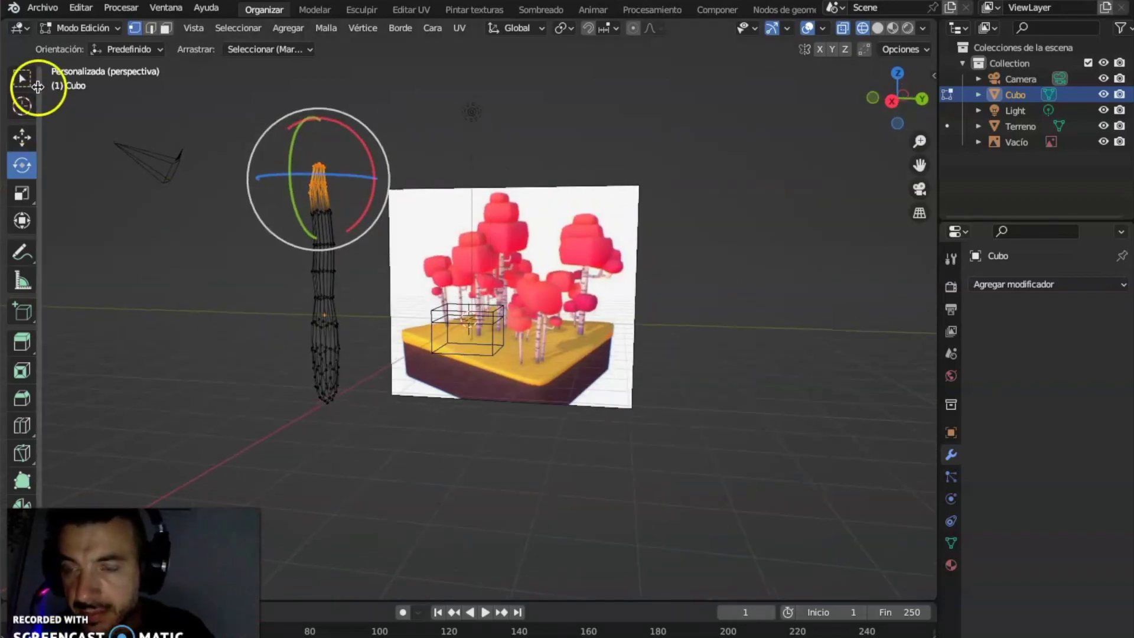
click(166, 28)
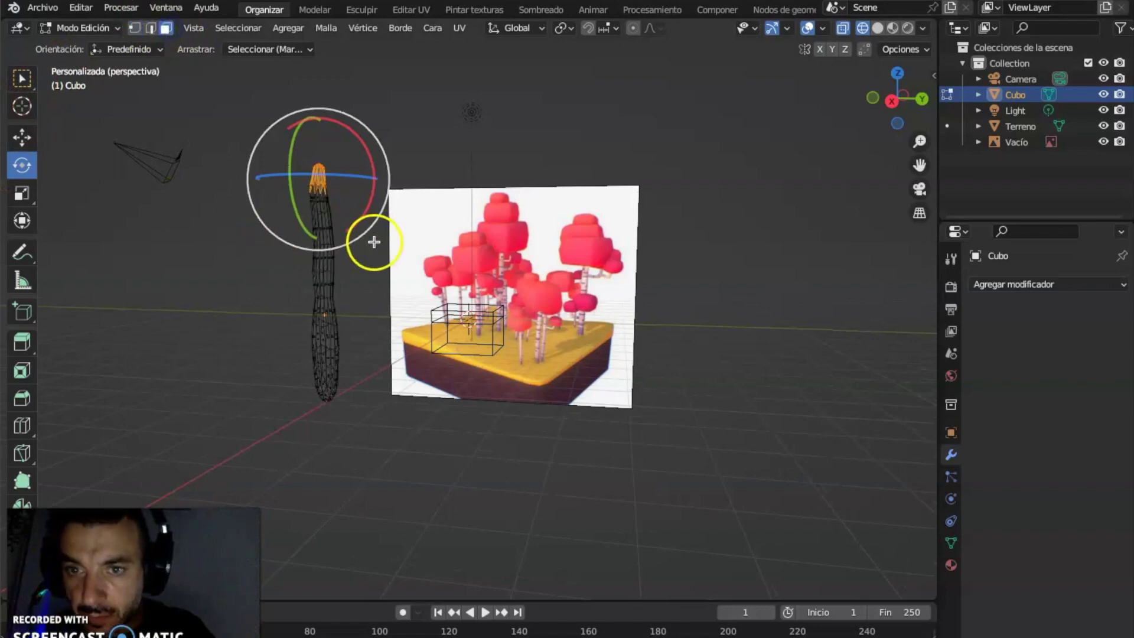
scroll(372, 241, up, 2)
mouse_move(282, 209)
middle_down()
mouse_move(223, 192)
mouse_move(263, 207)
middle_up()
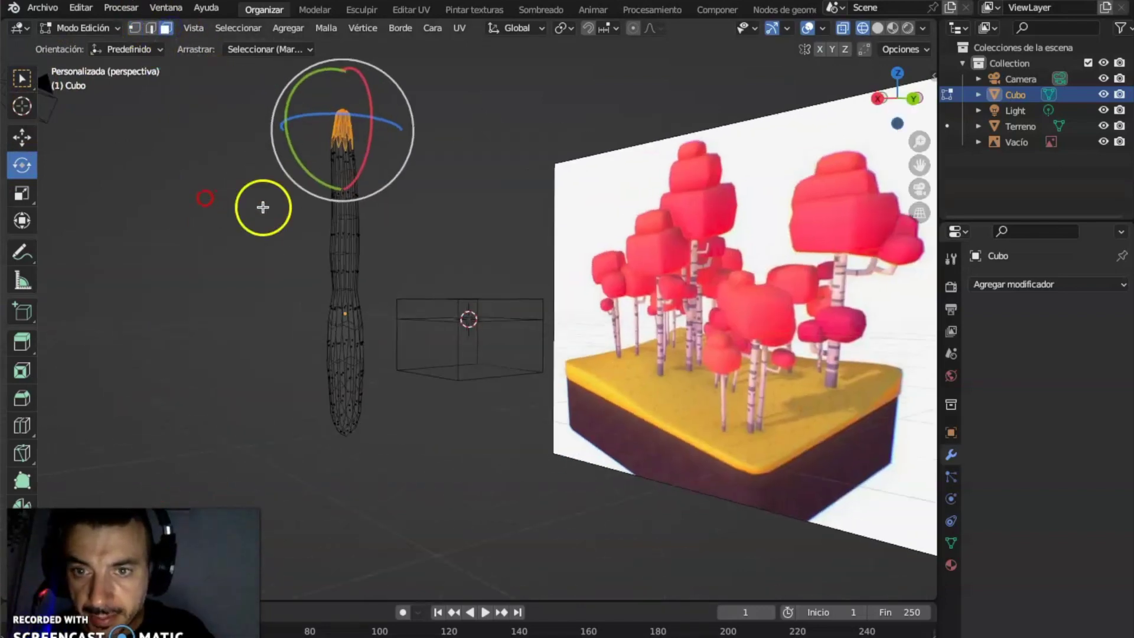
click(338, 222)
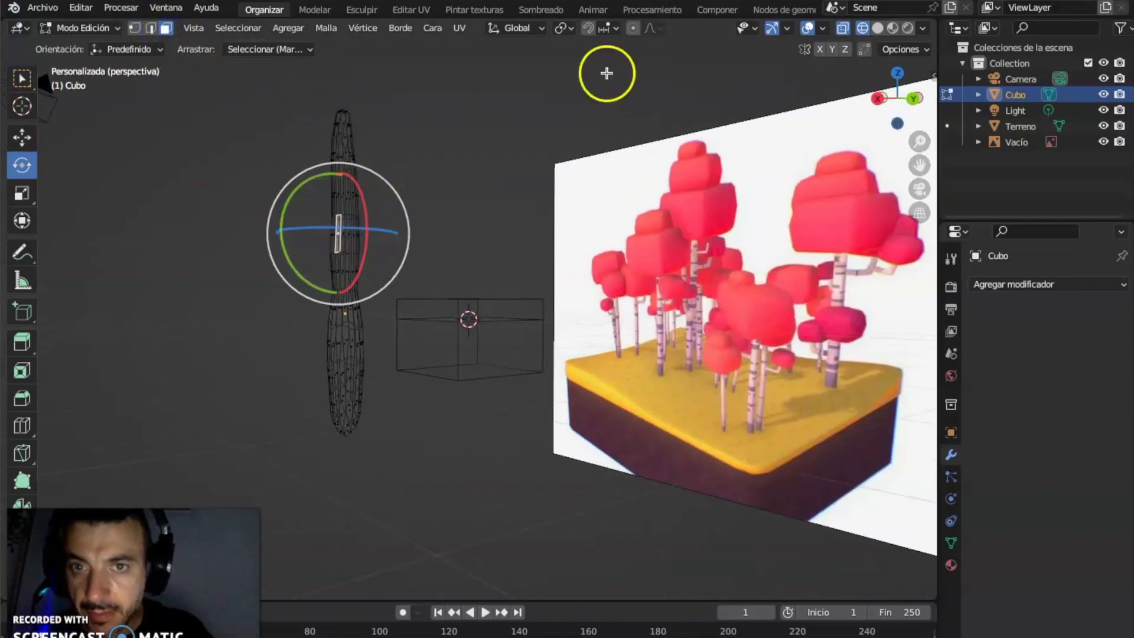
click(892, 28)
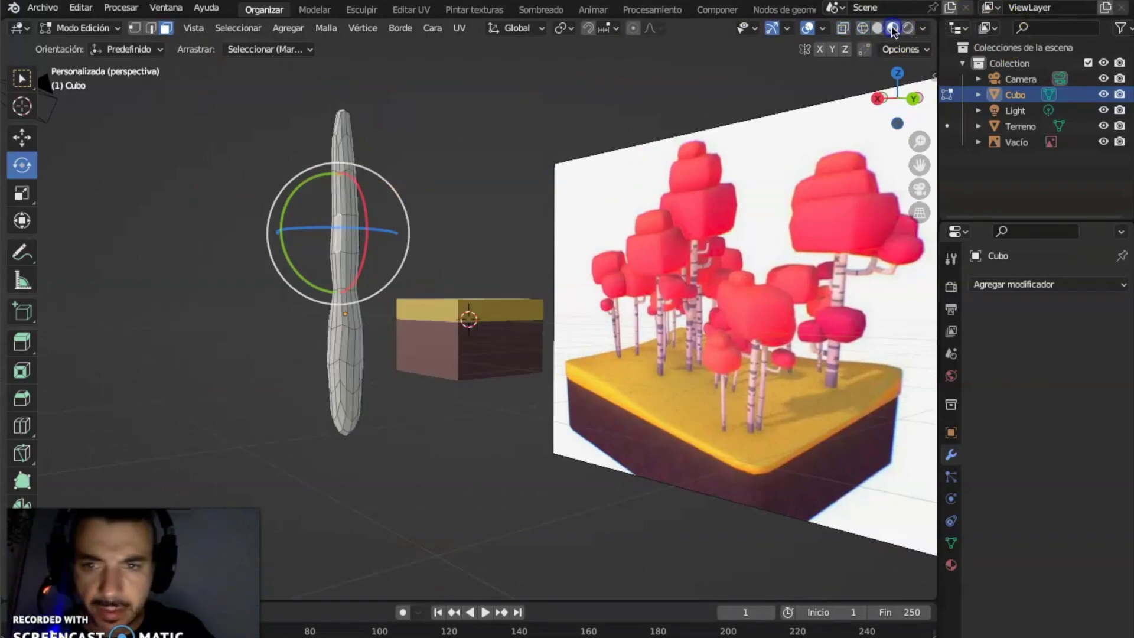
Step: Select a single face on the upper trunk, inset it about 0.09 m, and extrude it outward about 1.57 m as a branch
scroll(433, 158, up, 2)
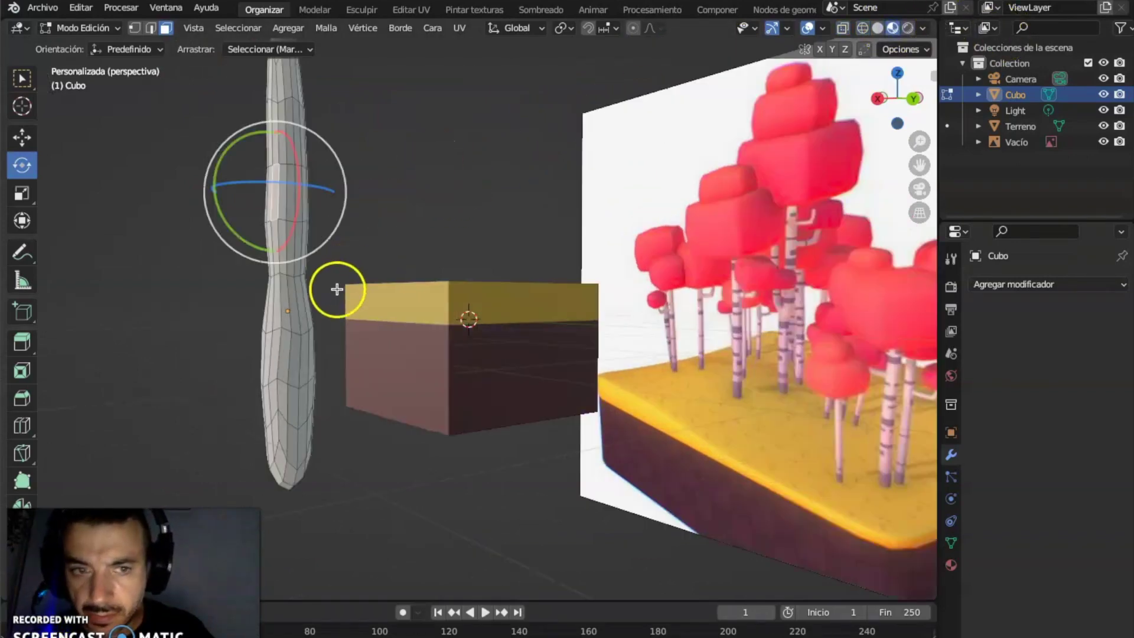
click(294, 109)
click(298, 132)
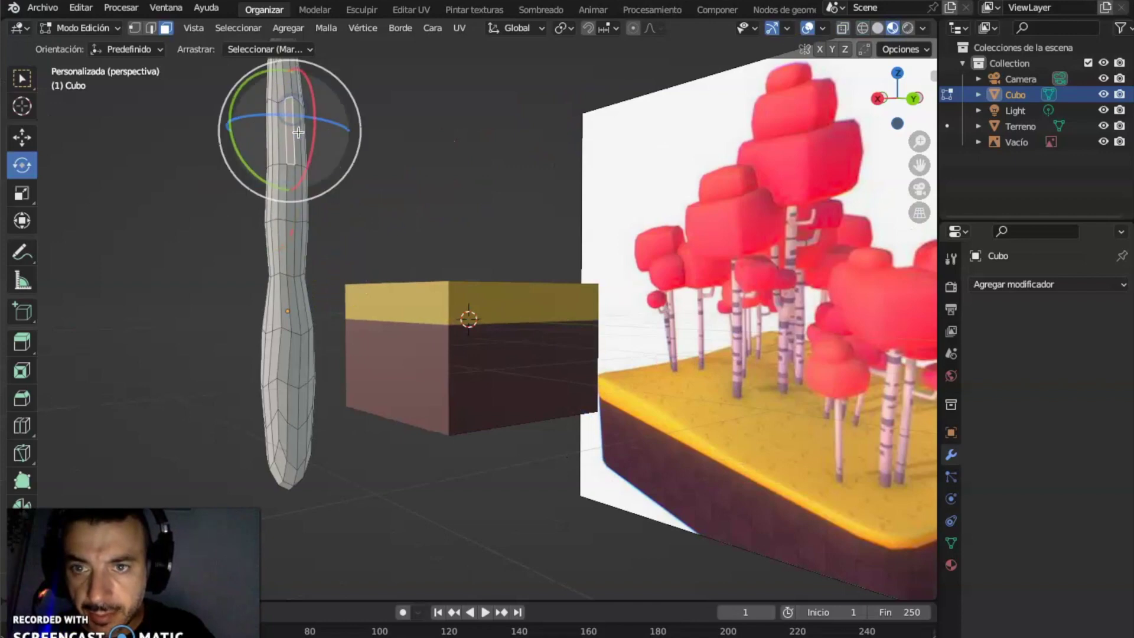
middle_drag(418, 164, 438, 172)
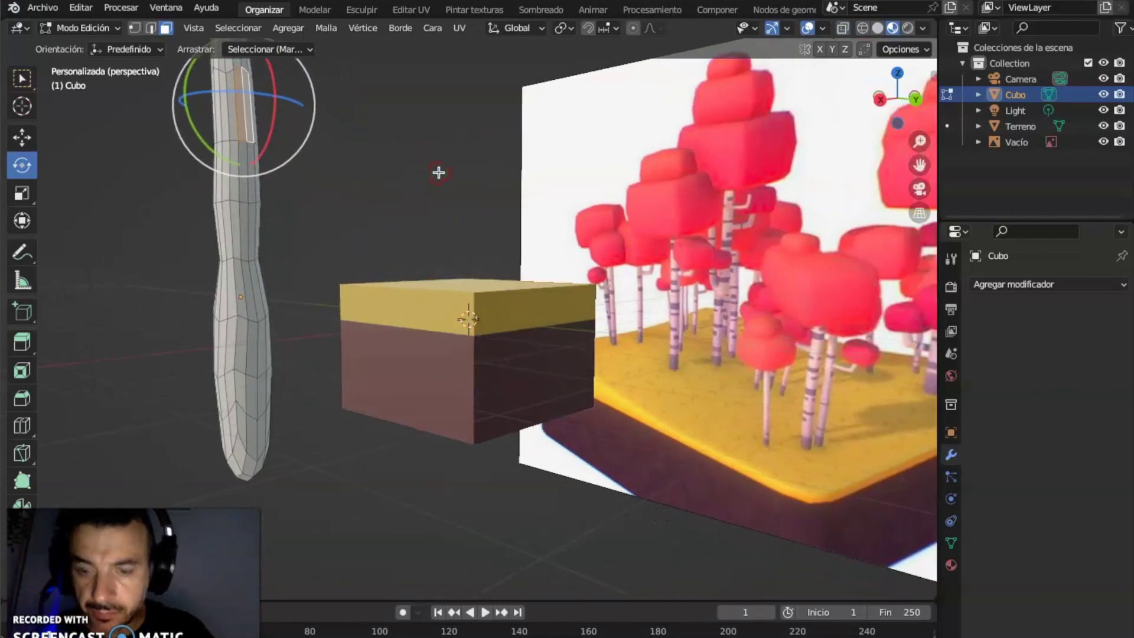
key(i)
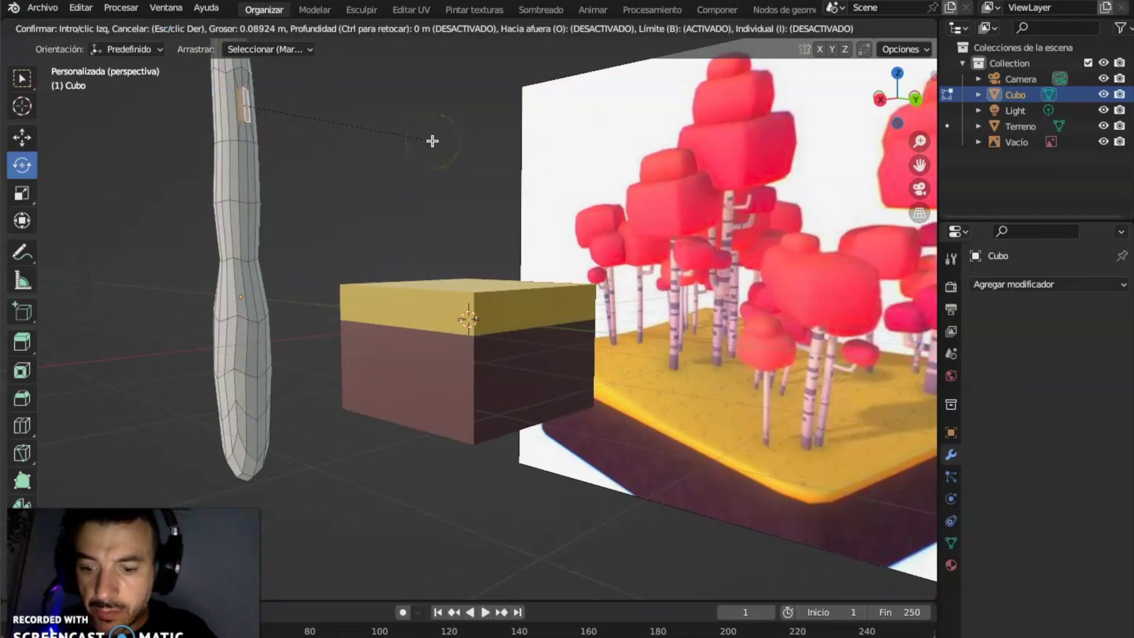
click(432, 140)
key(e)
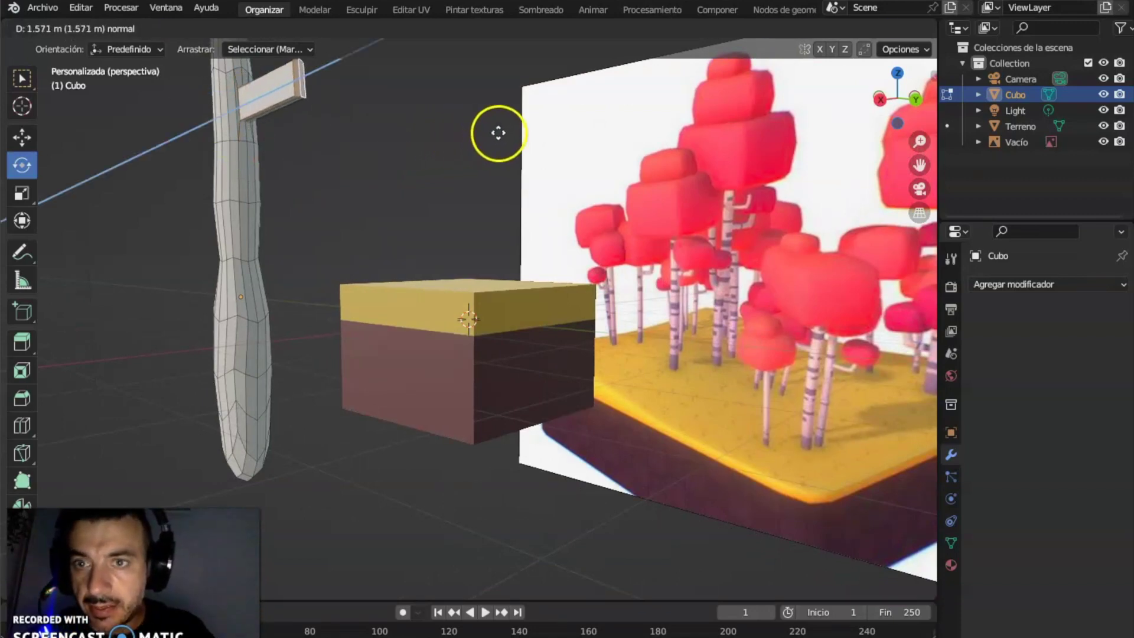
click(499, 132)
Step: In Wireframe shading, select the extruded branch's faces and scale them down uniformly to make the branch thinner and shorter
middle_drag(451, 121, 265, 112)
middle_drag(379, 114, 634, 67)
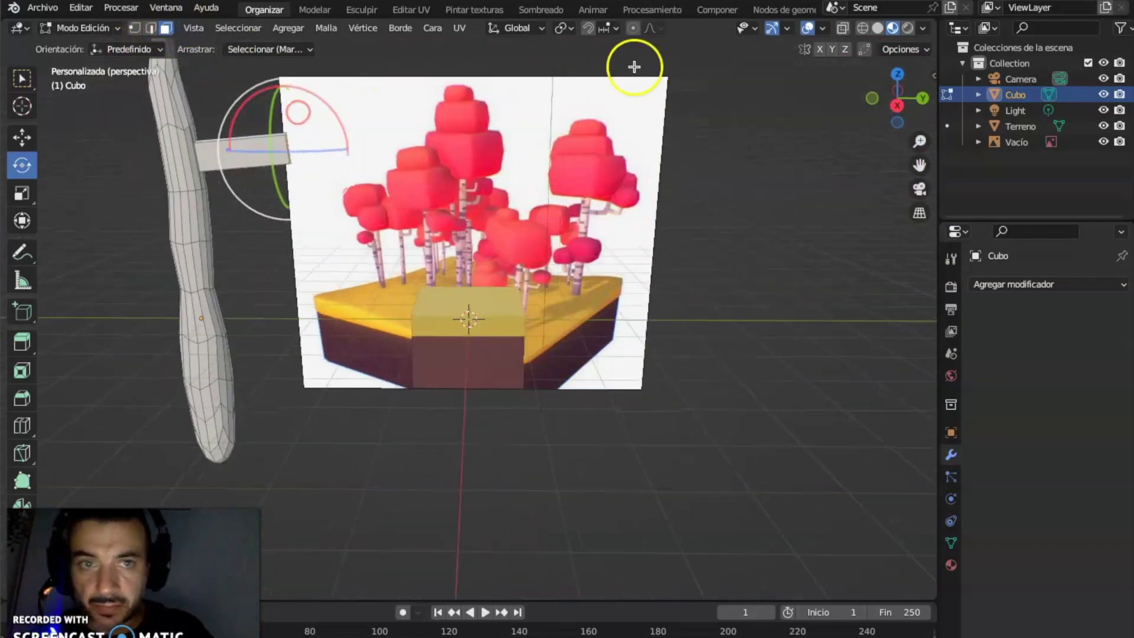
click(861, 29)
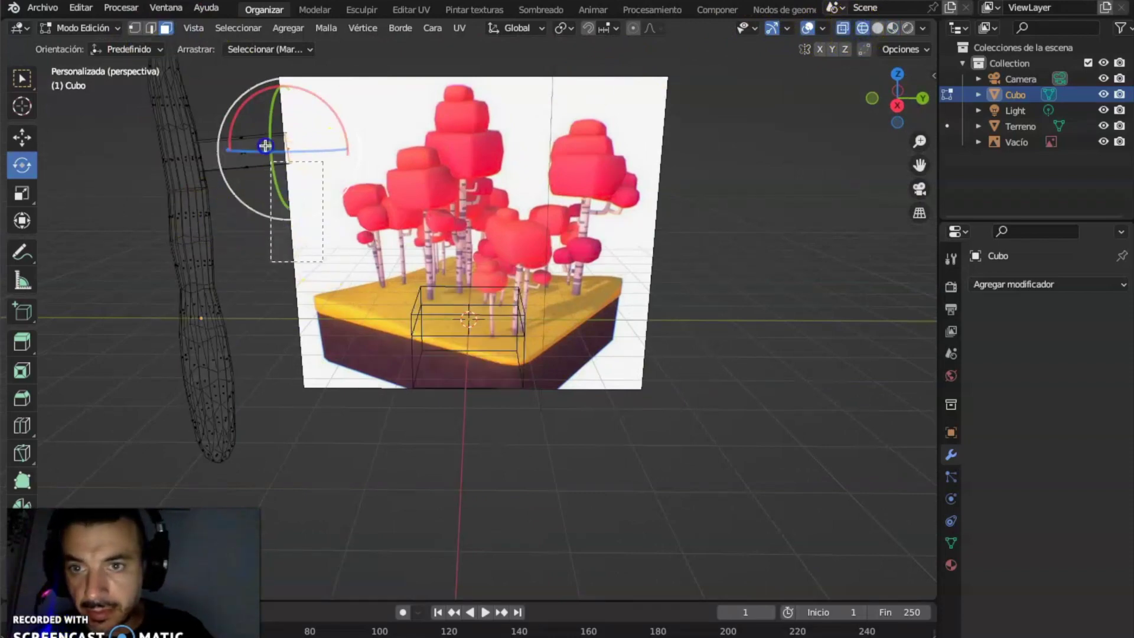
click(233, 152)
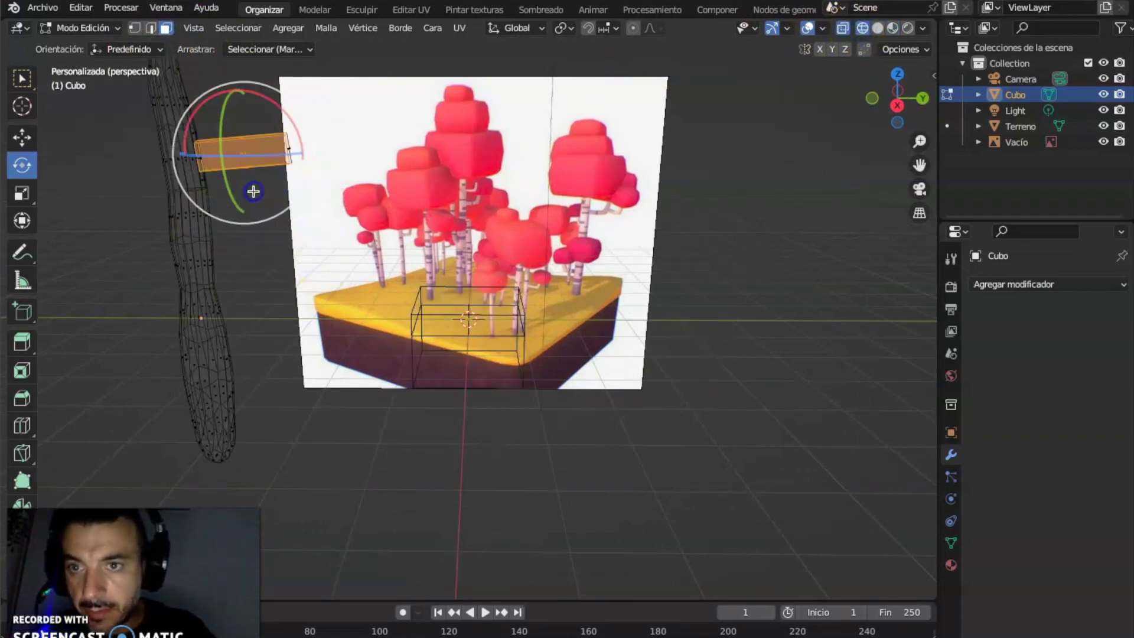
middle_drag(299, 220, 313, 183)
mouse_move(372, 230)
mouse_down()
mouse_move(248, 114)
mouse_move(368, 234)
mouse_up()
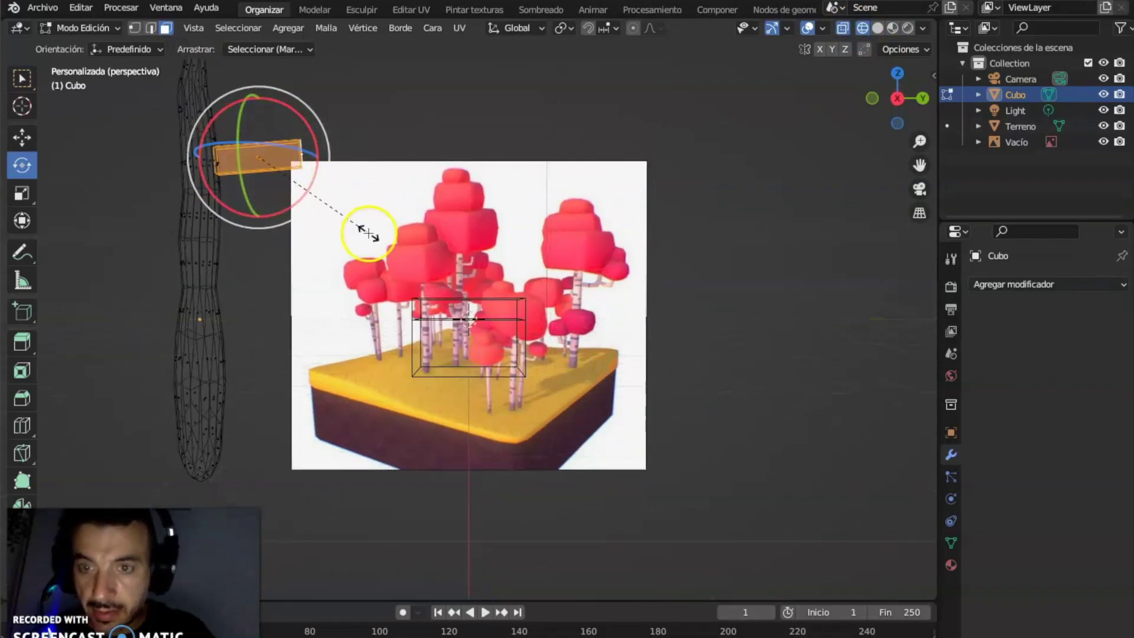
click(325, 214)
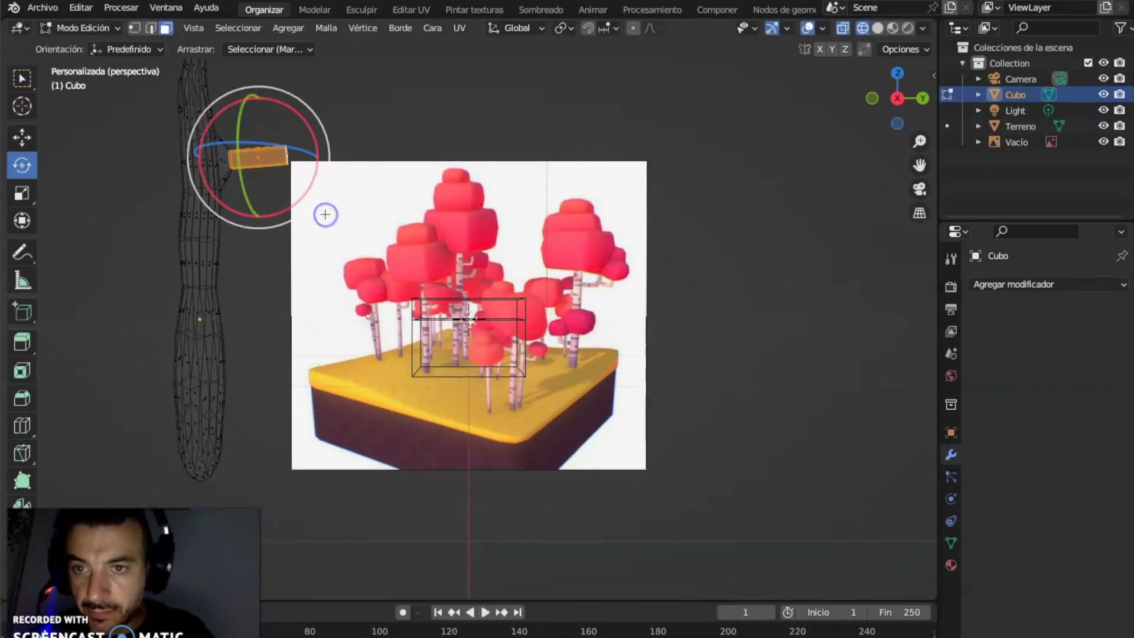
Step: Move the branch along Y toward the trunk and rotate it around X so its outer end tilts upward
scroll(63, 117, down, 1)
click(21, 138)
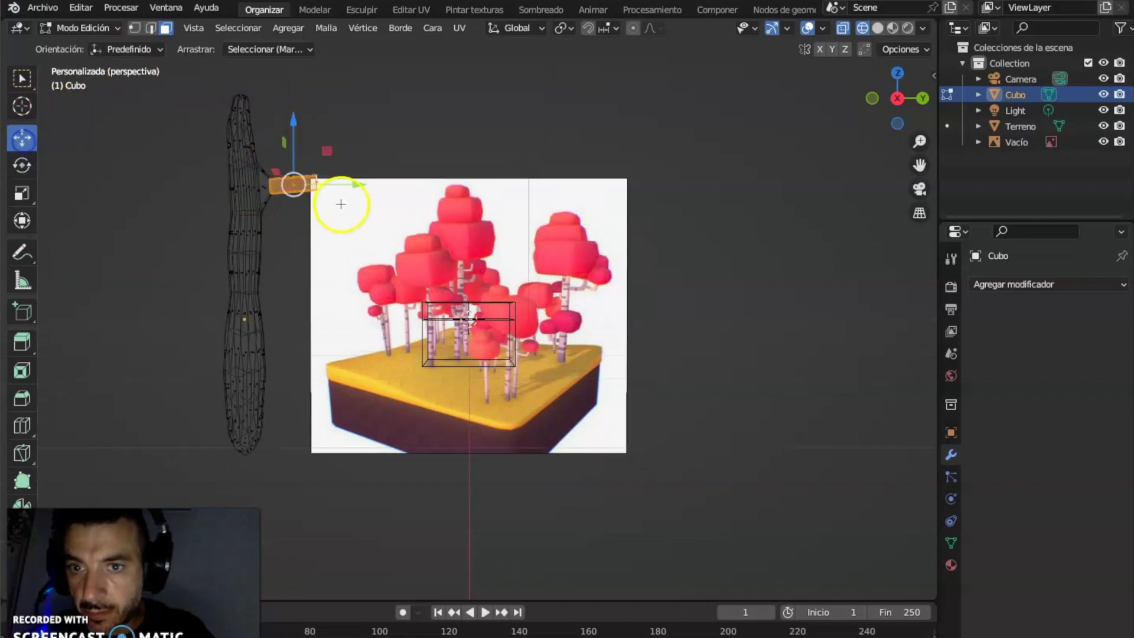
drag(363, 185, 348, 180)
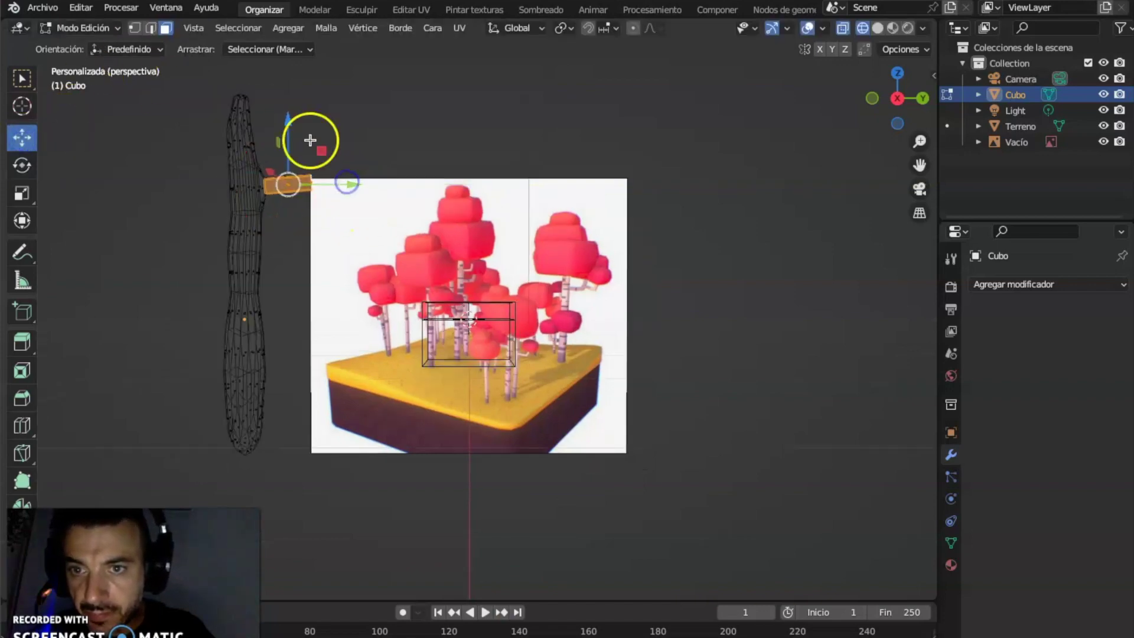
click(21, 166)
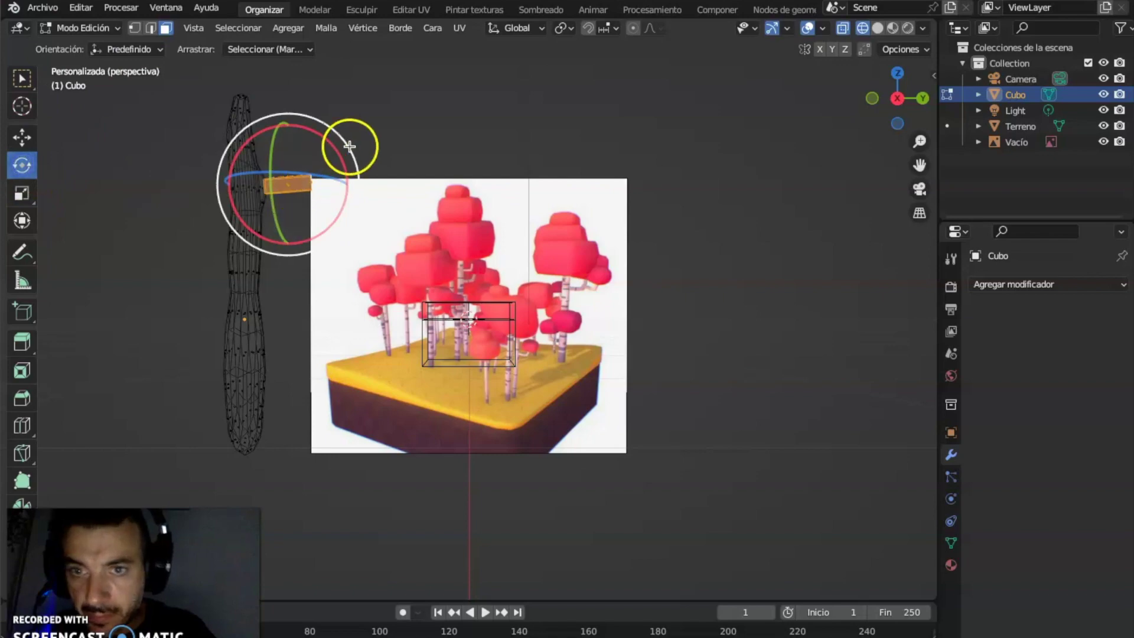
drag(346, 147, 344, 140)
drag(337, 130, 329, 223)
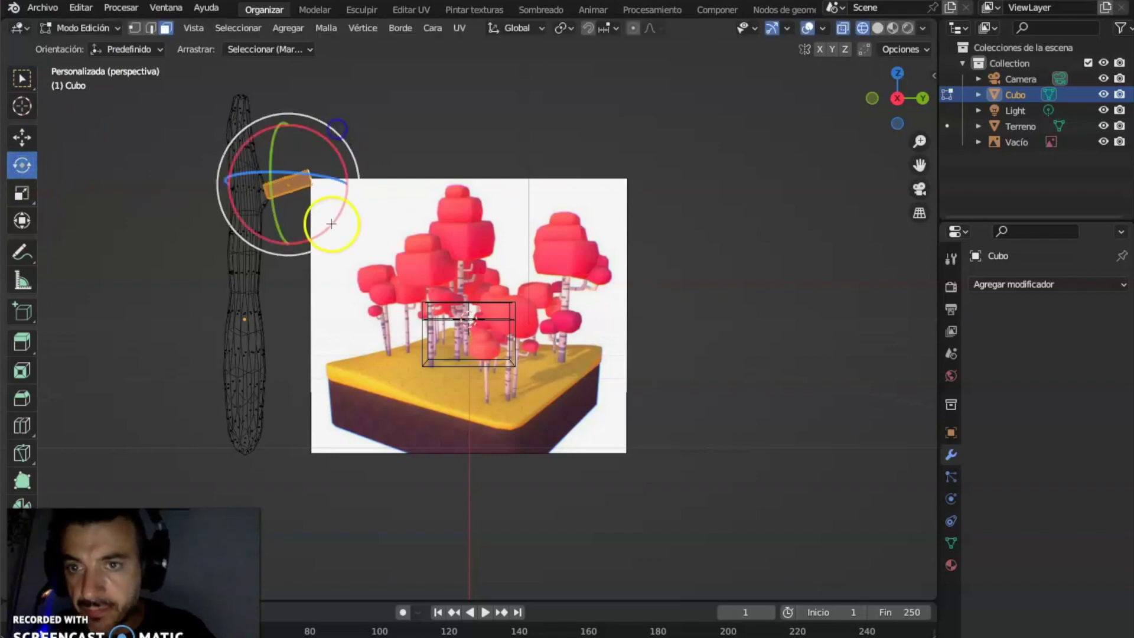
Step: Add single loop cuts to the branch with the Loop Cut tool
middle_drag(329, 222, 236, 236)
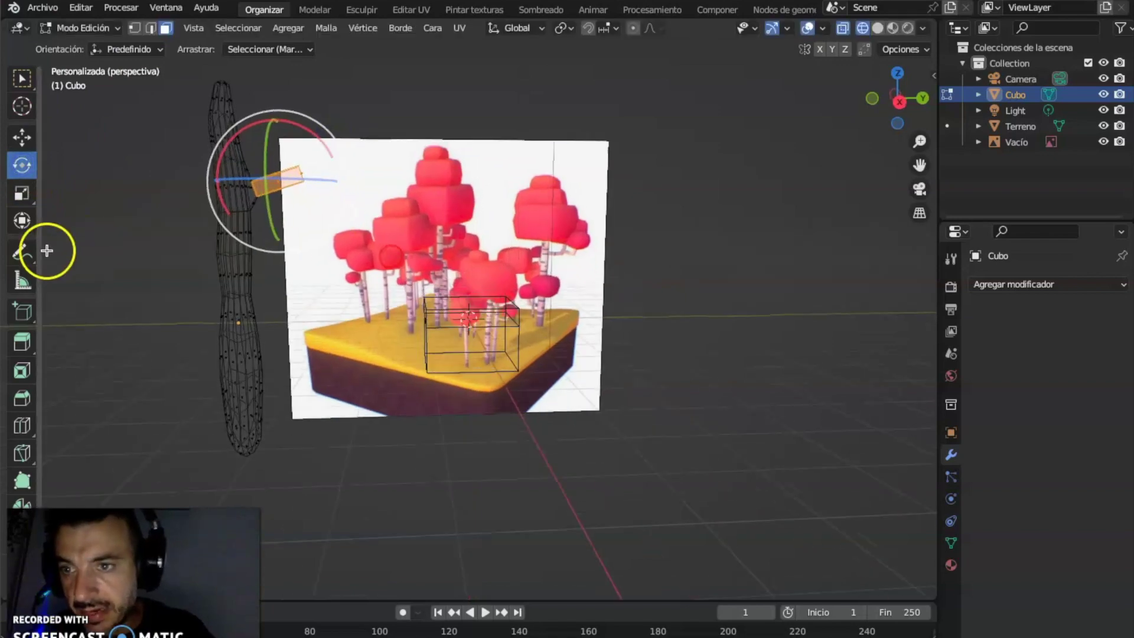
click(21, 424)
click(273, 185)
click(288, 177)
mouse_move(309, 185)
middle_down()
mouse_move(176, 224)
mouse_move(250, 222)
mouse_move(307, 187)
middle_up()
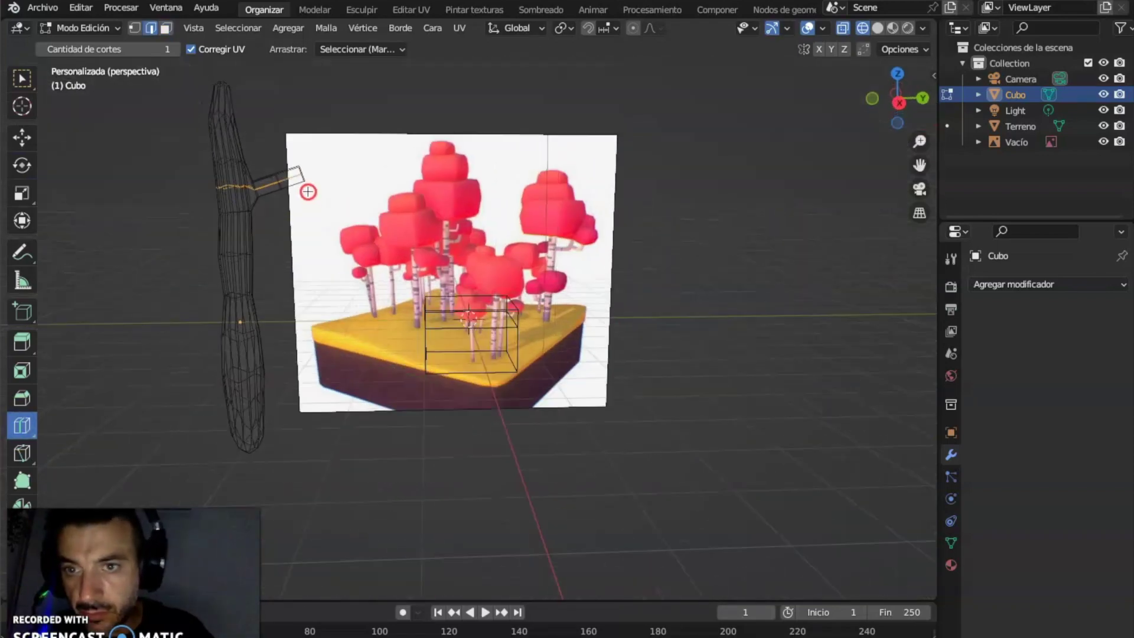
Step: Check the trunk and its branch in Object Mode, then return to Edit Mode
click(95, 28)
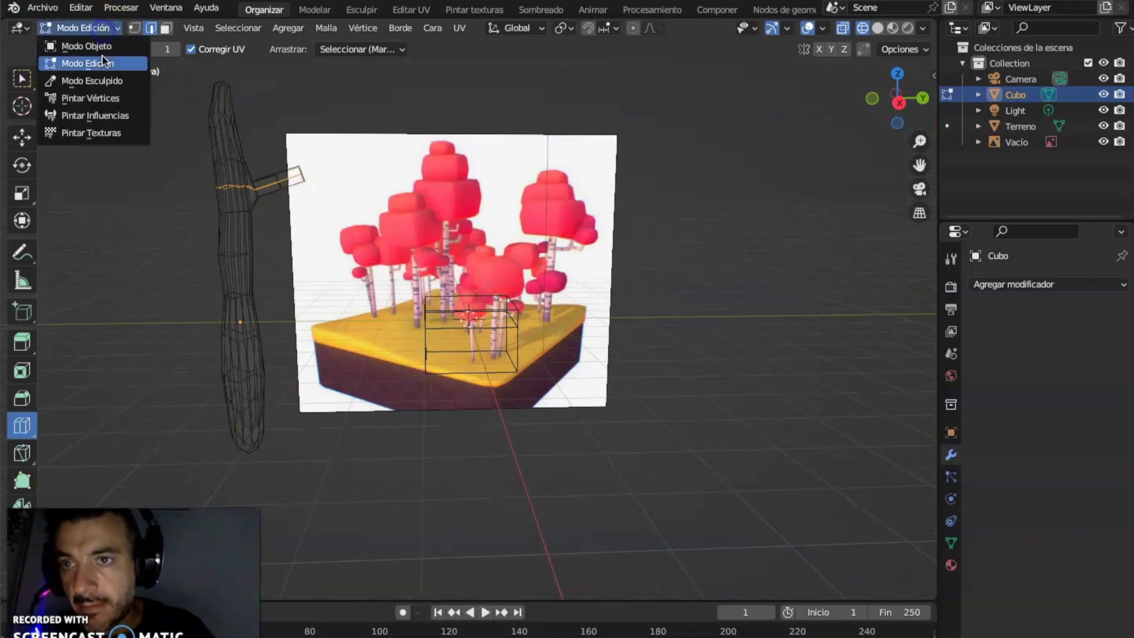
click(89, 46)
middle_drag(356, 167, 320, 168)
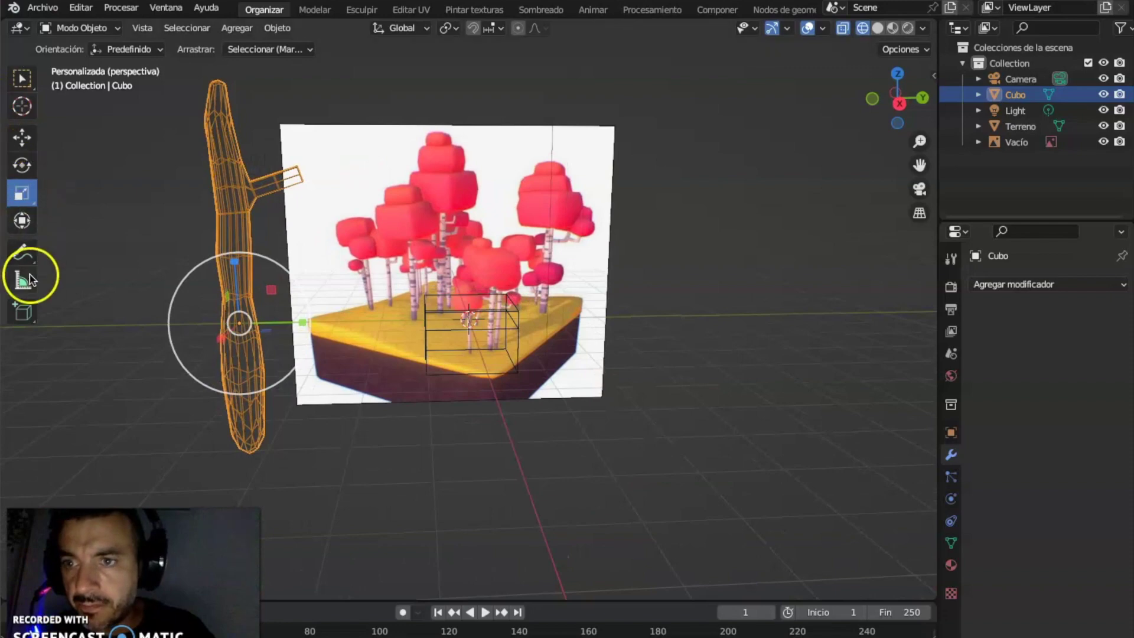
middle_drag(345, 130, 352, 134)
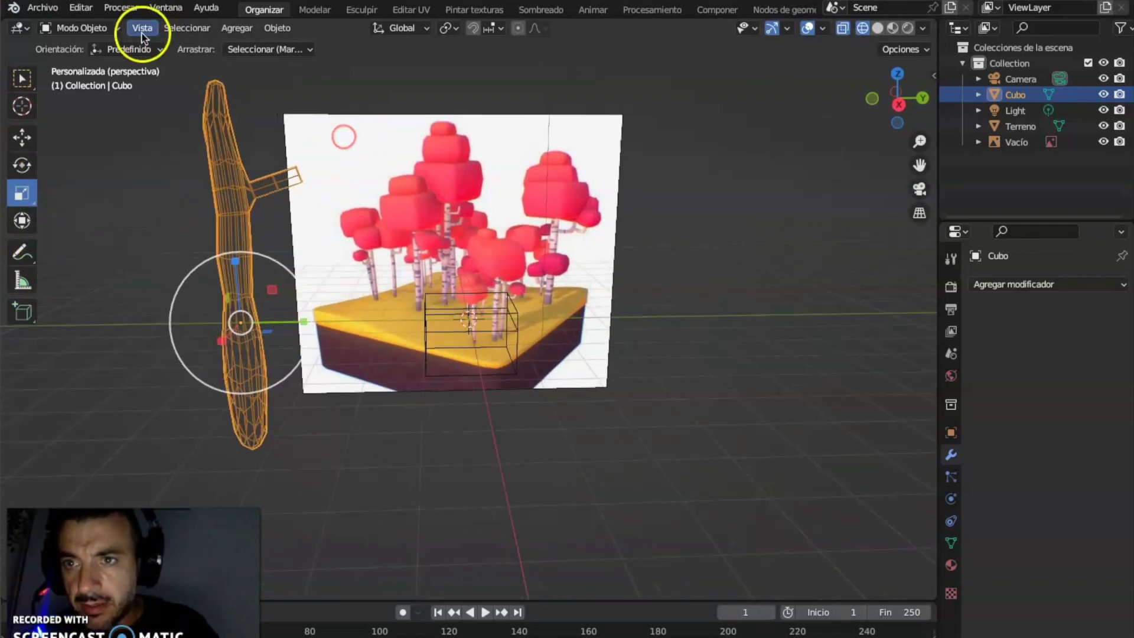
click(81, 27)
click(89, 59)
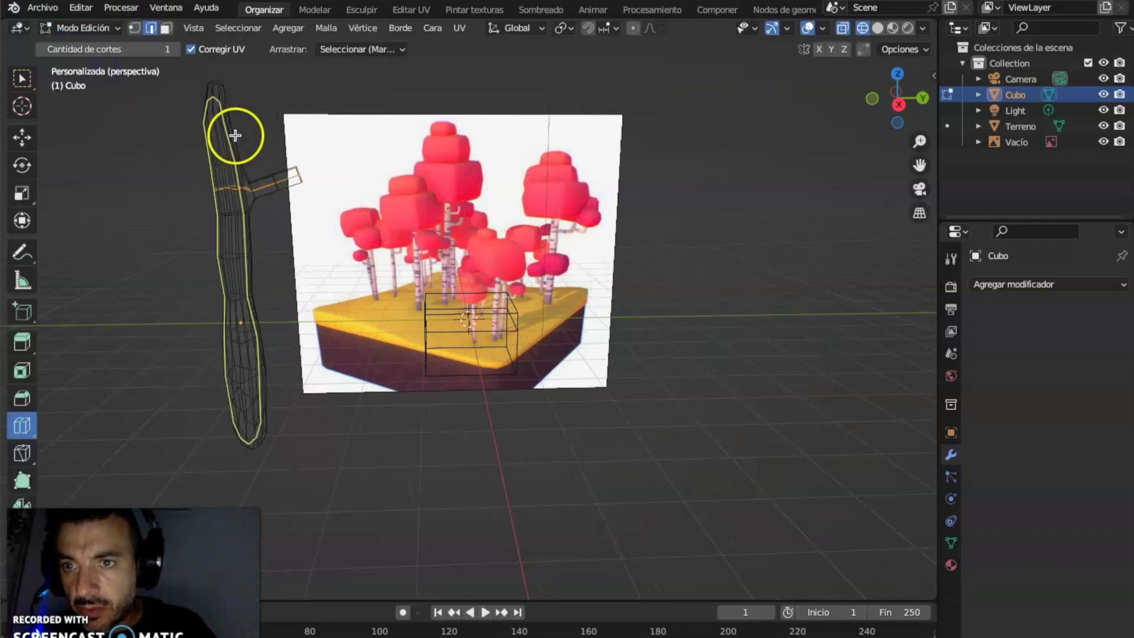
Step: In face selection, box-select the whole branch and scale it down slightly along Z with the Scale tool
click(167, 28)
click(22, 77)
drag(345, 154, 265, 214)
mouse_move(303, 124)
middle_down()
mouse_move(363, 157)
mouse_move(374, 187)
mouse_move(299, 131)
middle_up()
drag(319, 121, 265, 218)
middle_drag(330, 222, 236, 221)
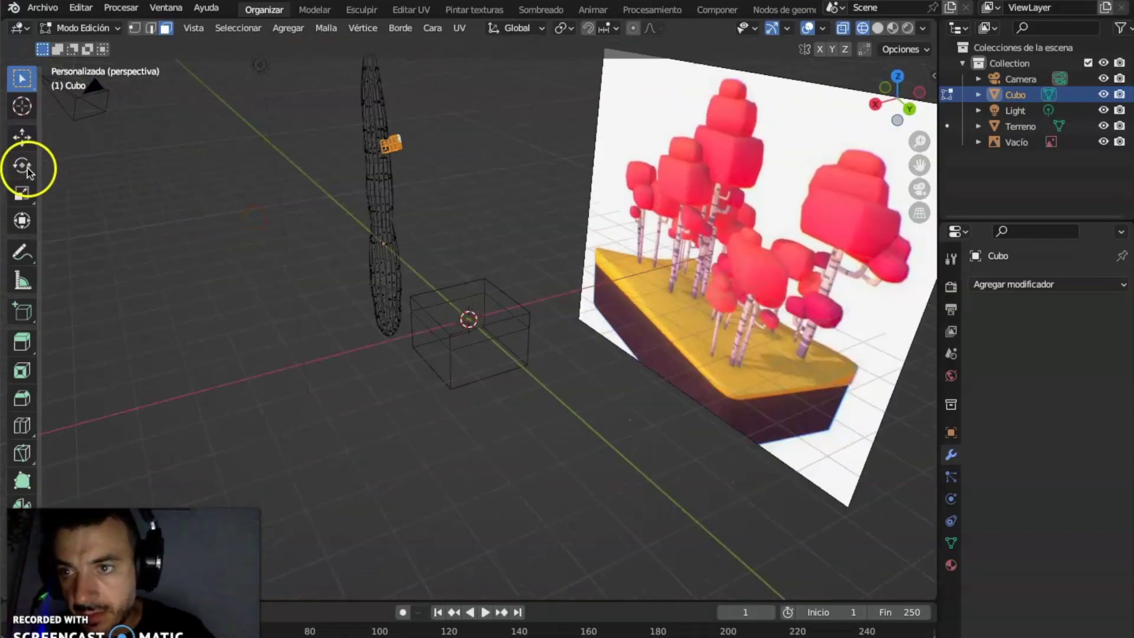
click(22, 192)
drag(391, 85, 393, 101)
middle_drag(466, 144, 608, 122)
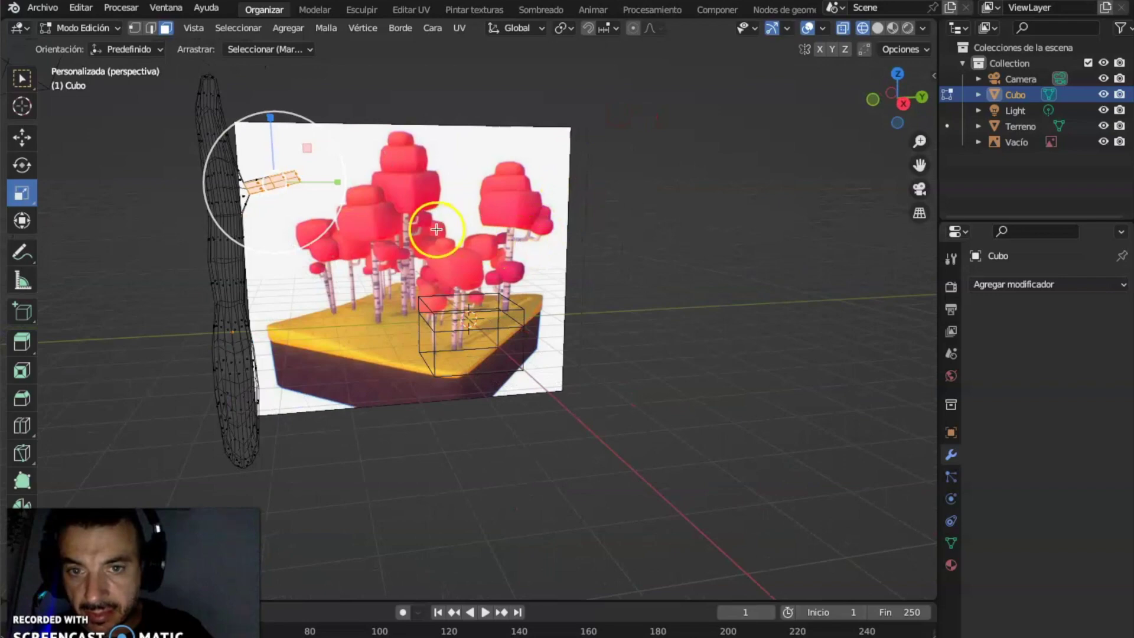
Step: In Material Preview shading, extrude the upper face near the branch's outer end upward along its normal to form a short side shoot
middle_drag(378, 180, 229, 201)
scroll(325, 202, up, 3)
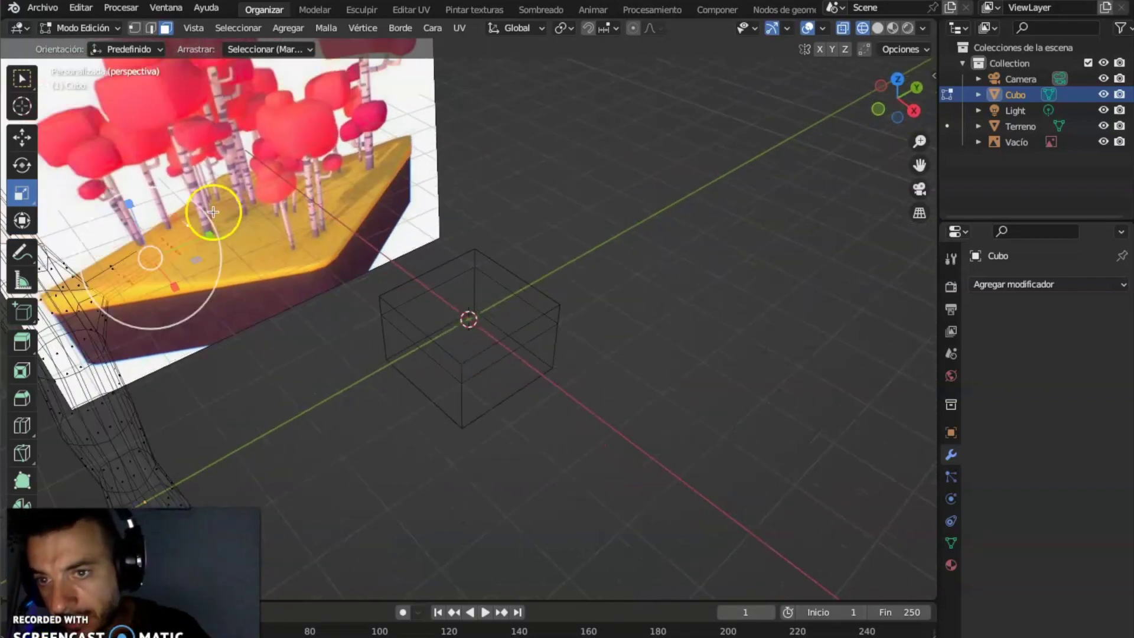
click(892, 28)
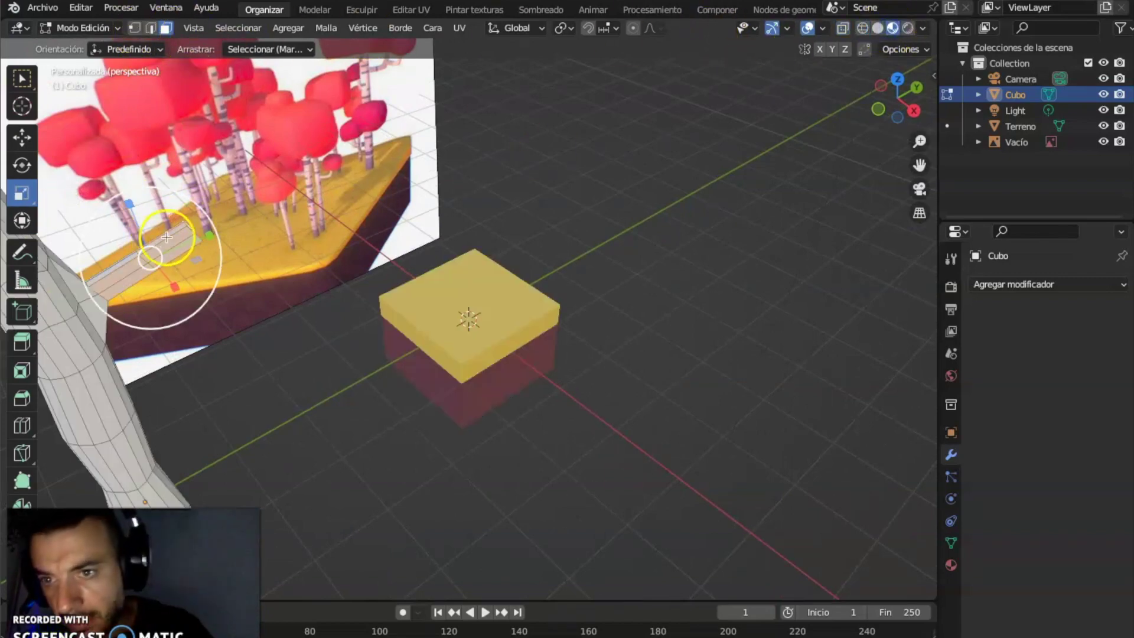
middle_drag(171, 239, 283, 247)
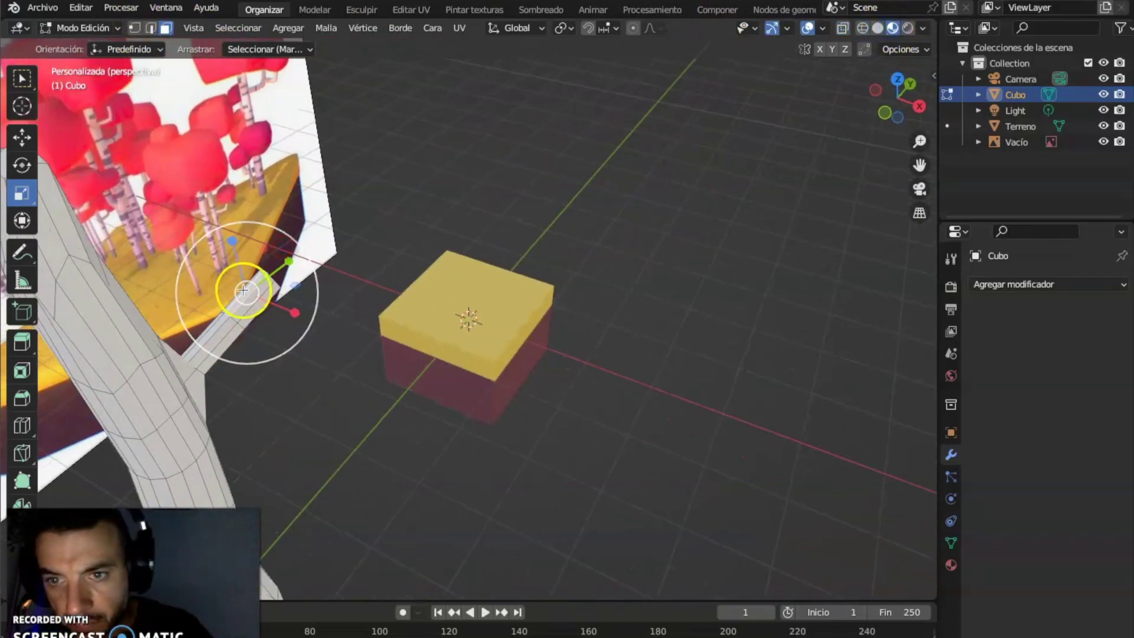
middle_drag(354, 235, 256, 218)
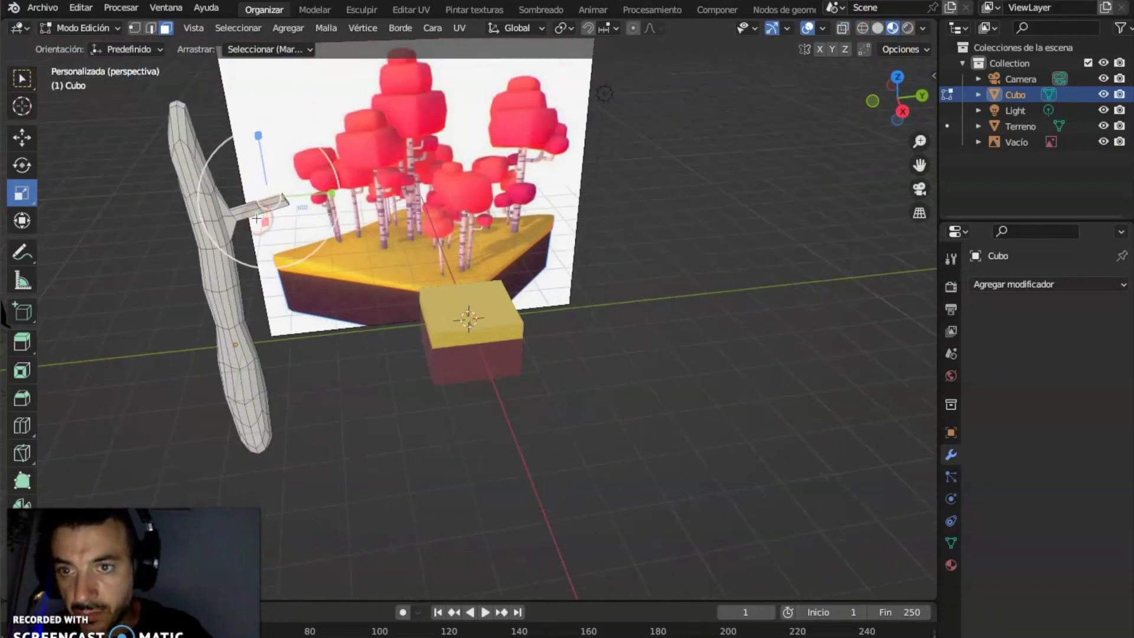
key(g)
key(z)
key(z)
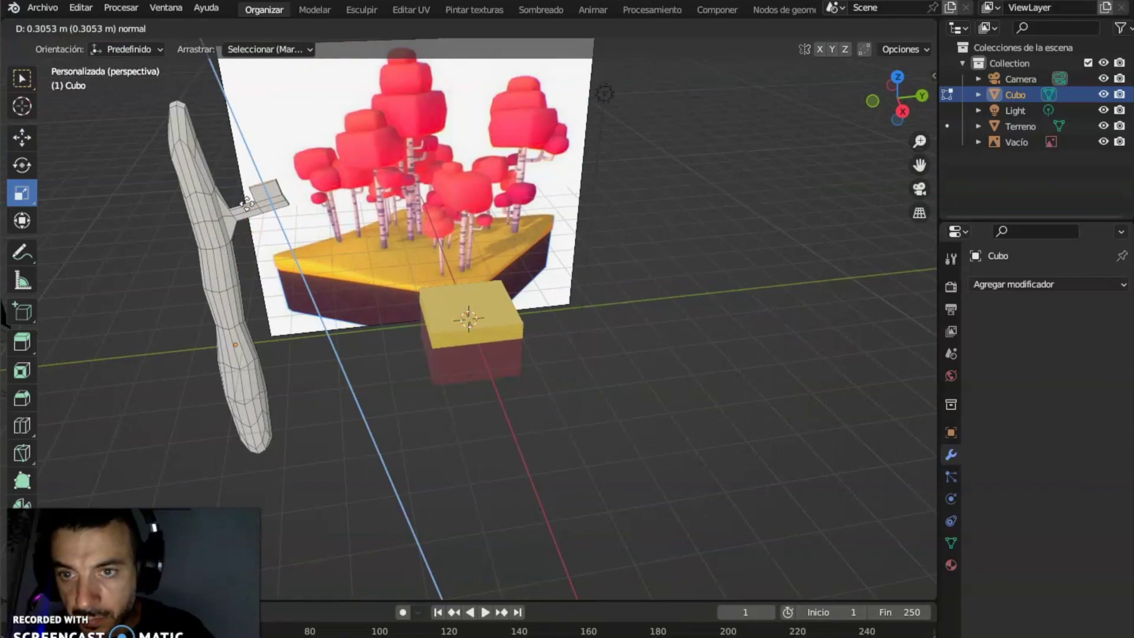
click(242, 184)
middle_drag(520, 103, 552, 97)
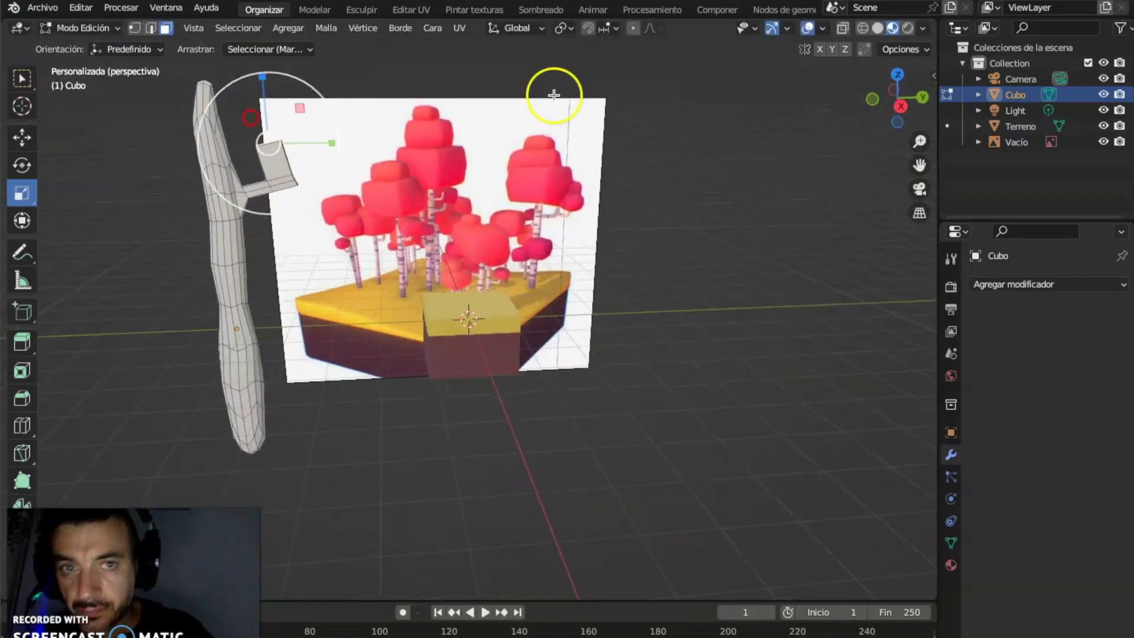
Step: In wireframe shading, box-select the upper part of the new side shoot, scale it down to about 0.69, and return to Material Preview
click(862, 28)
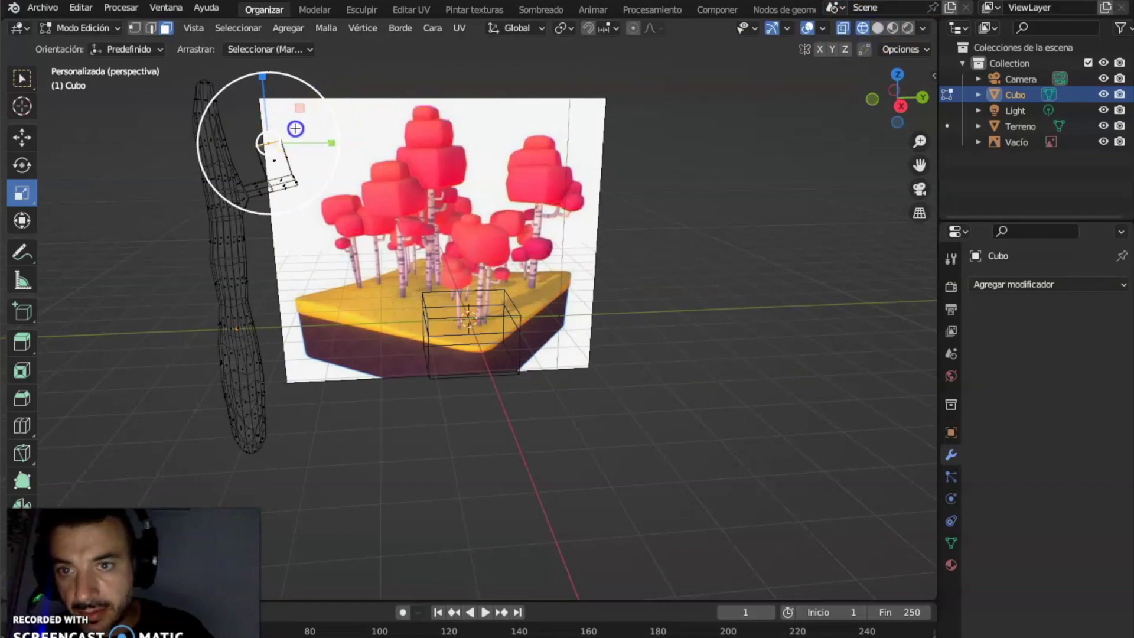
drag(295, 126, 275, 155)
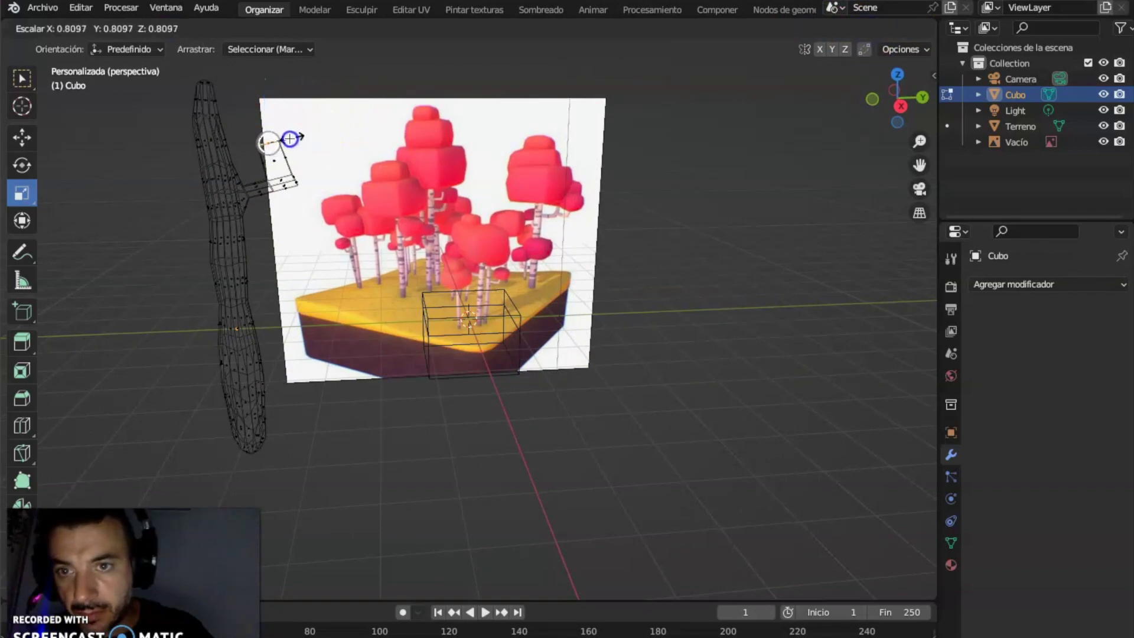
drag(288, 139, 292, 139)
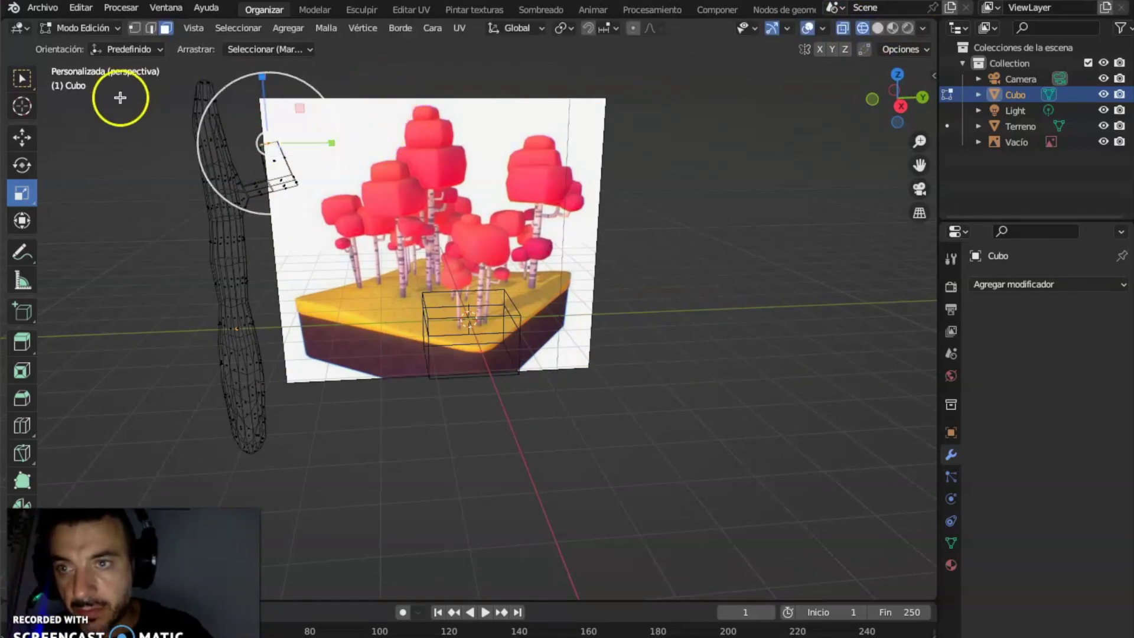
click(24, 79)
drag(285, 108, 267, 154)
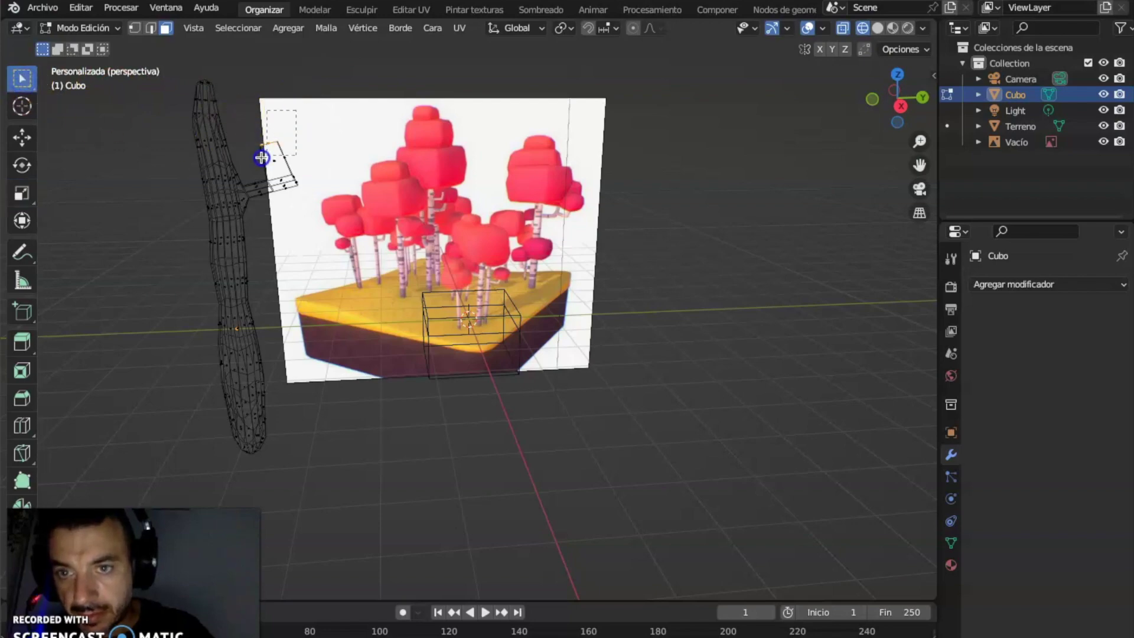
key(s)
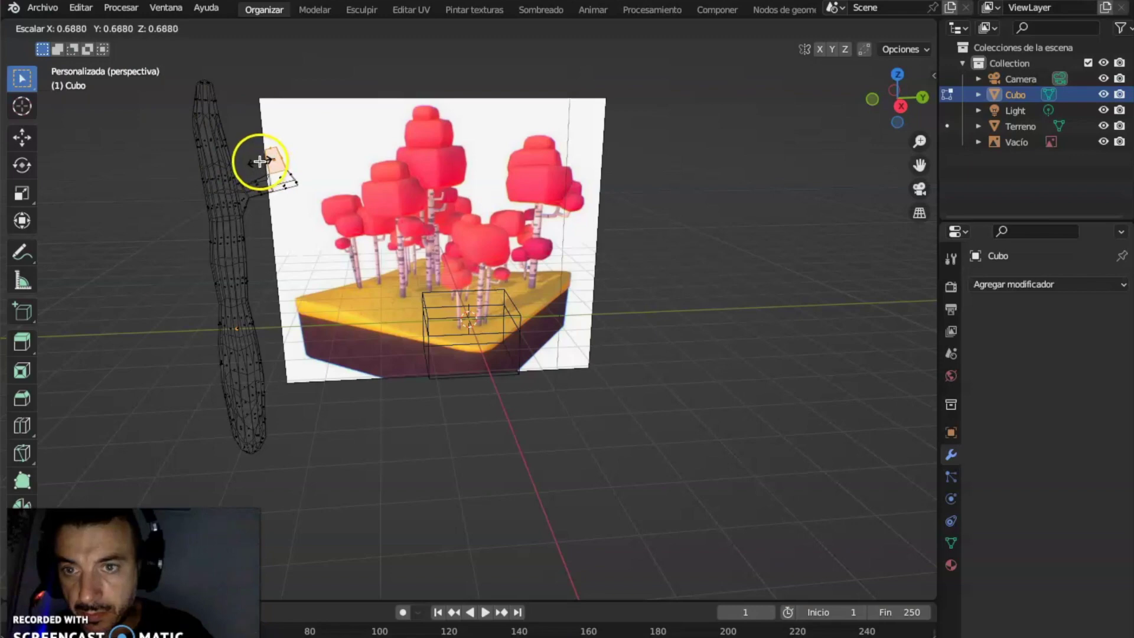
click(259, 161)
middle_drag(472, 296, 531, 293)
middle_drag(286, 144, 187, 101)
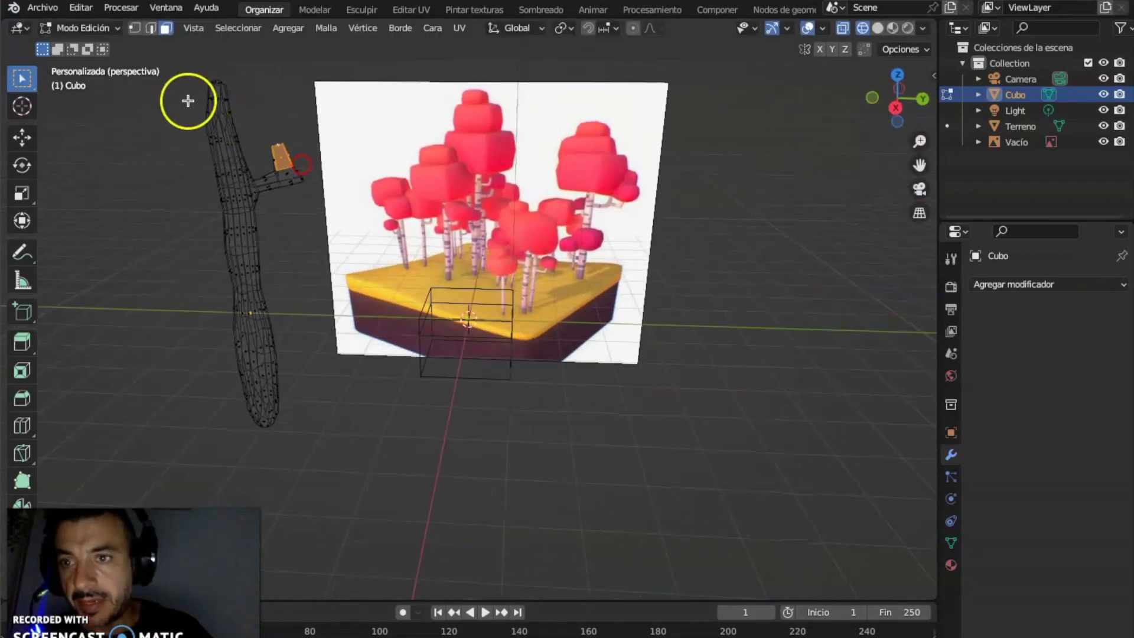
click(896, 29)
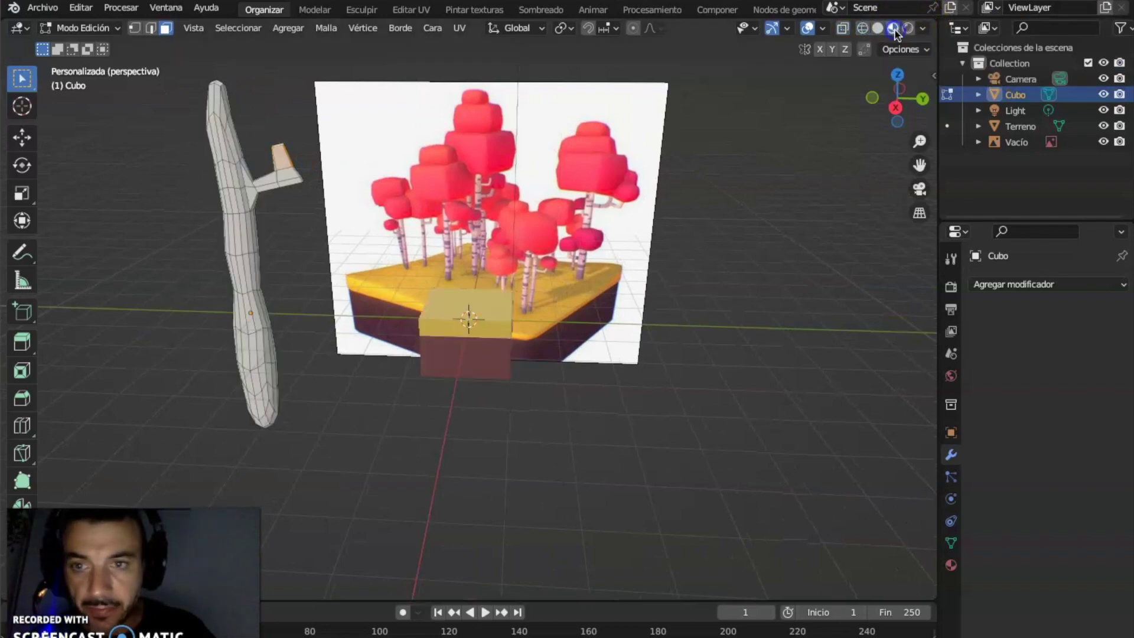
middle_drag(460, 223, 358, 179)
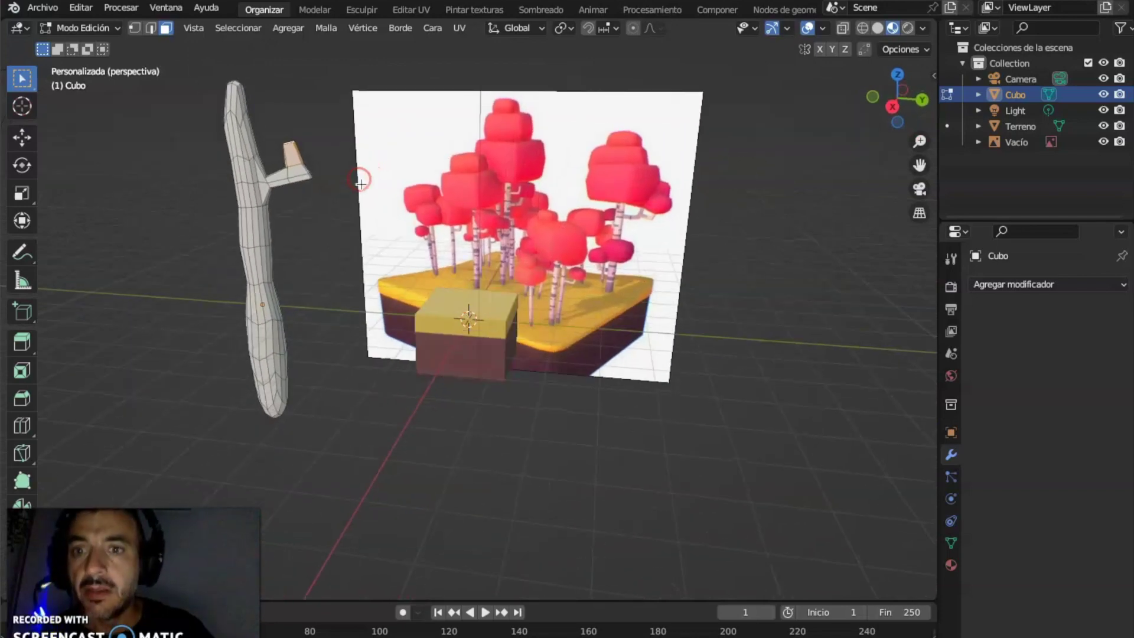
Step: Switch to Object Mode and assign the existing Blanco material to the trunk
click(951, 568)
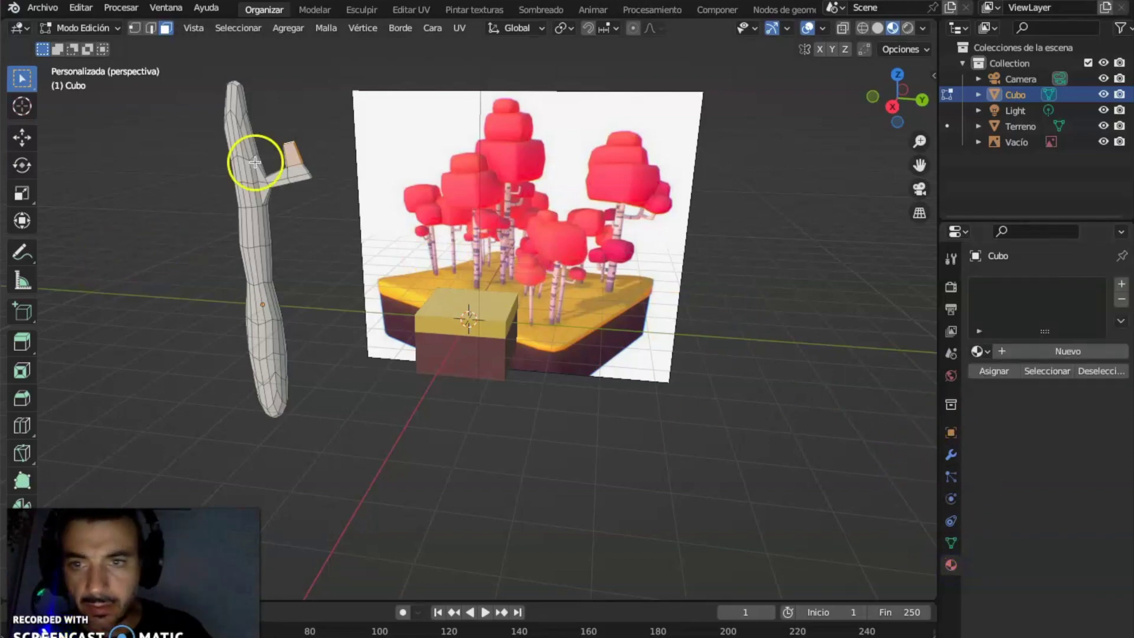
click(82, 28)
click(91, 43)
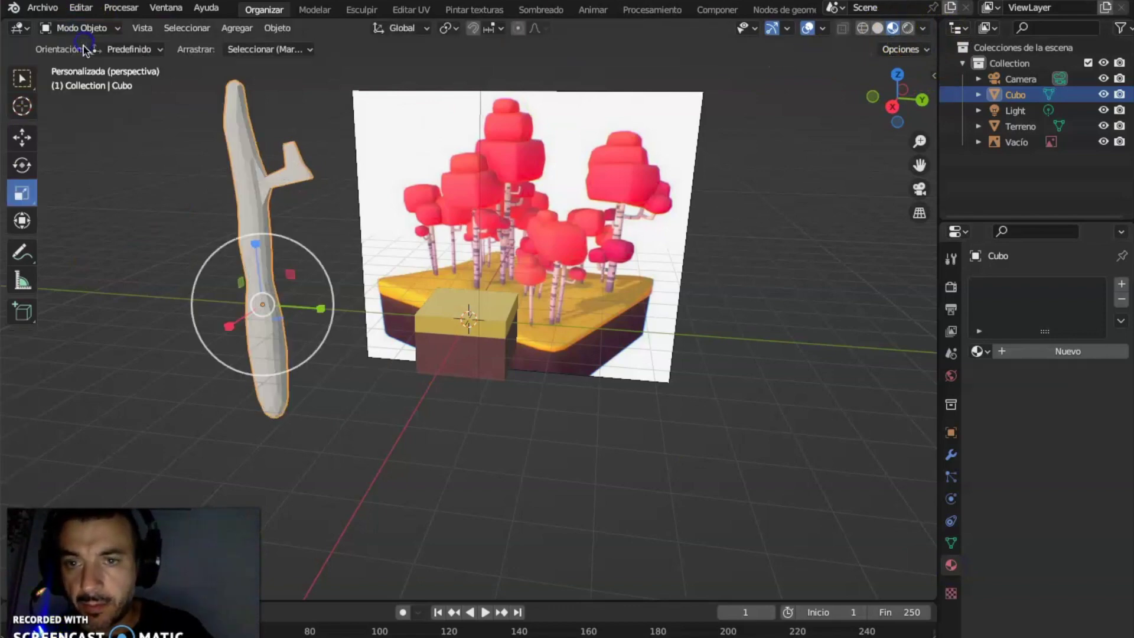
click(978, 351)
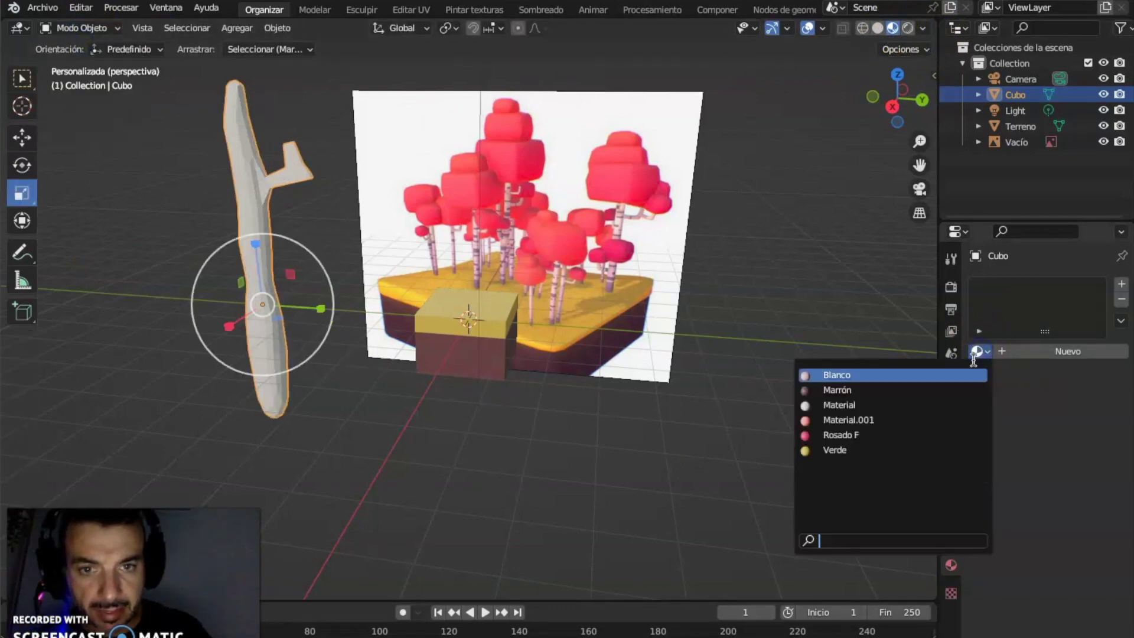
click(877, 374)
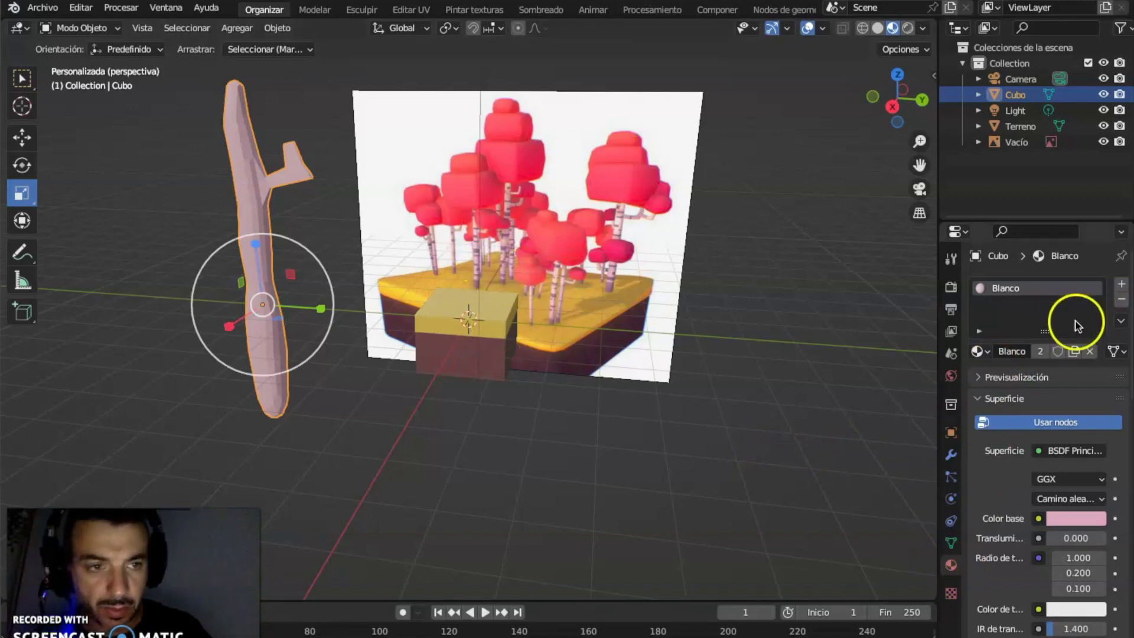
Step: Add a second material slot to the trunk with a new material and set its base color to a darker mauve pink
click(1121, 287)
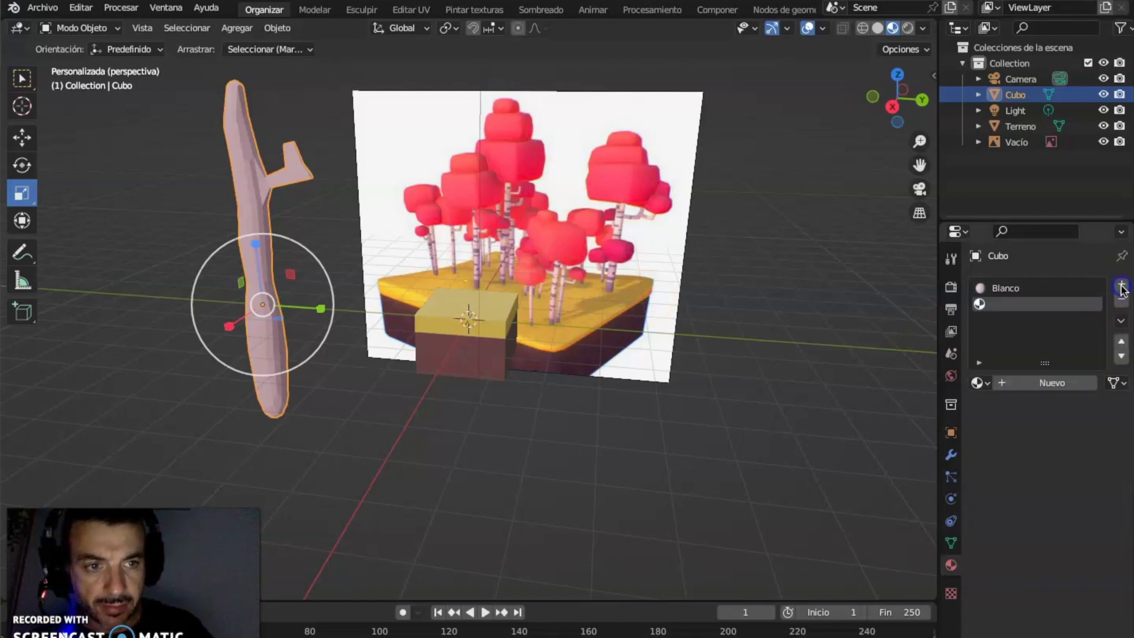
click(1044, 384)
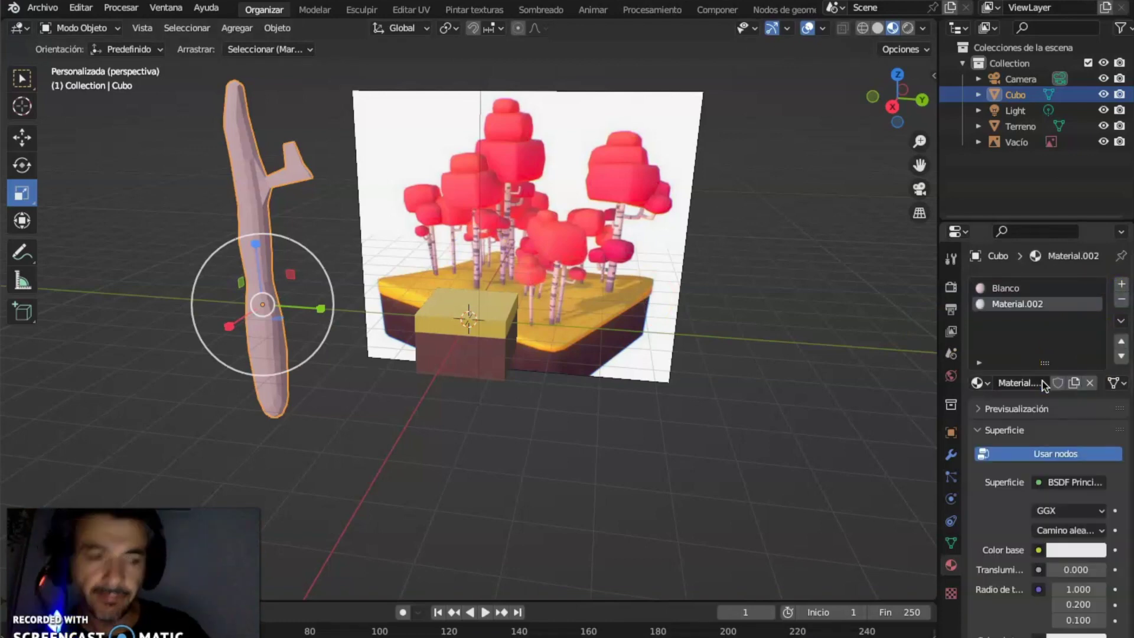
click(1087, 549)
click(1091, 480)
drag(514, 263, 608, 288)
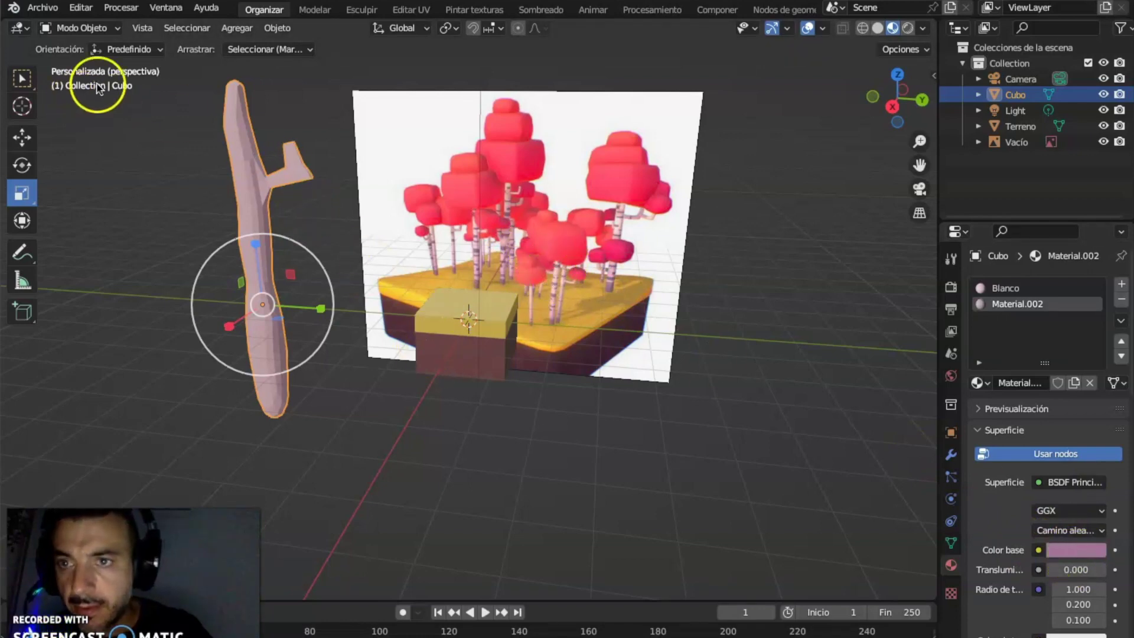
Step: Return to Edit Mode and add horizontal loop cuts at several heights along the trunk, undoing the stray lengthwise cuts
click(83, 28)
click(87, 63)
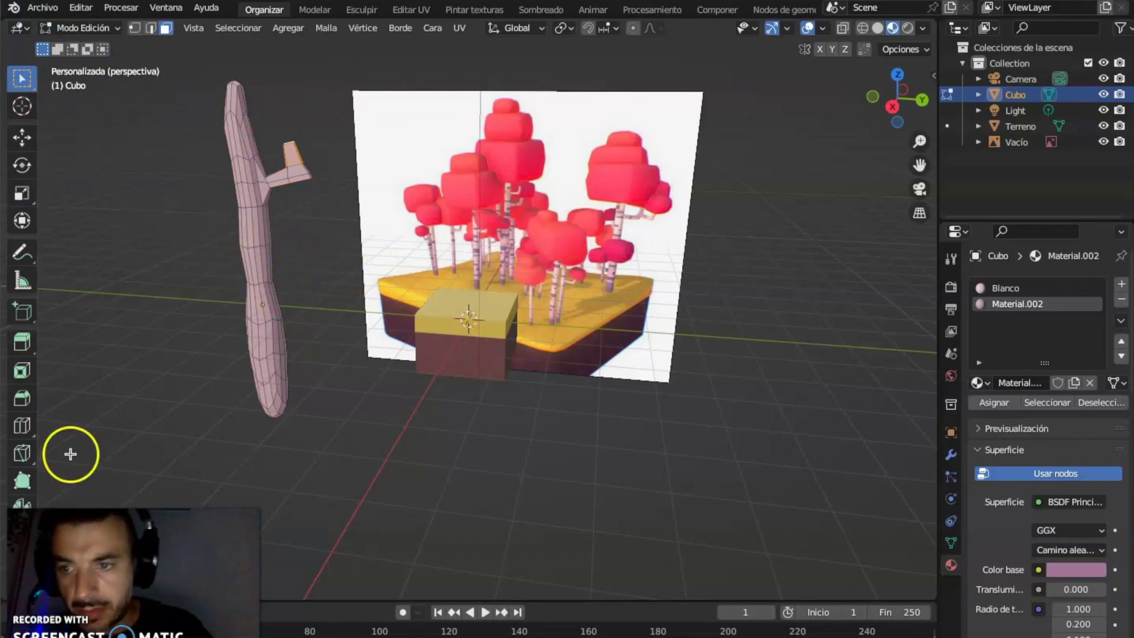
click(23, 427)
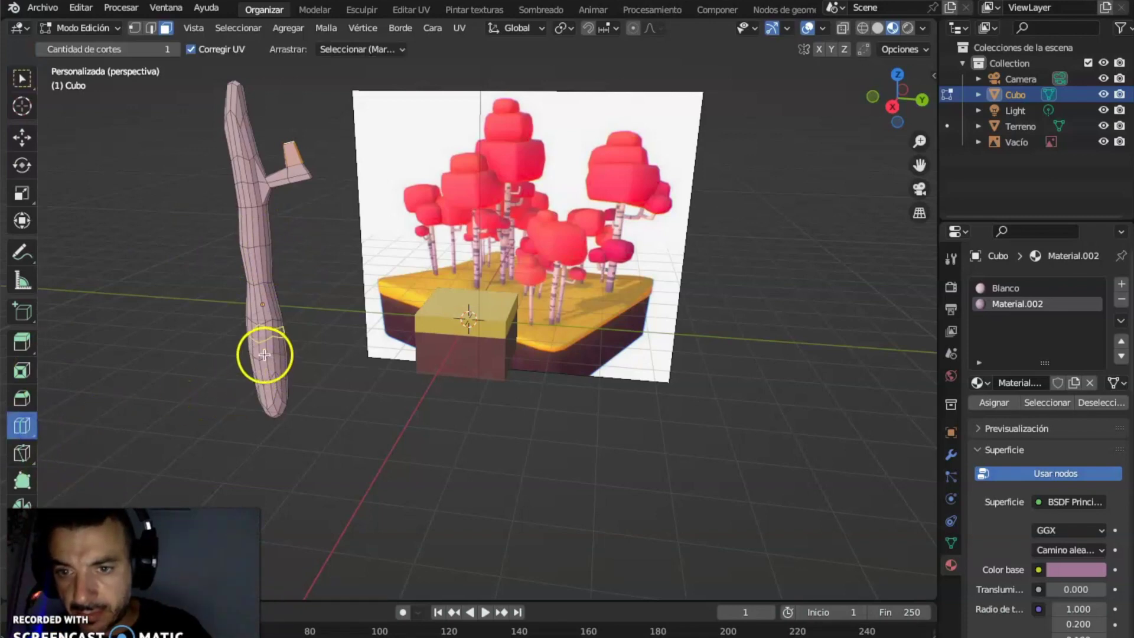
key(2)
drag(265, 329, 264, 218)
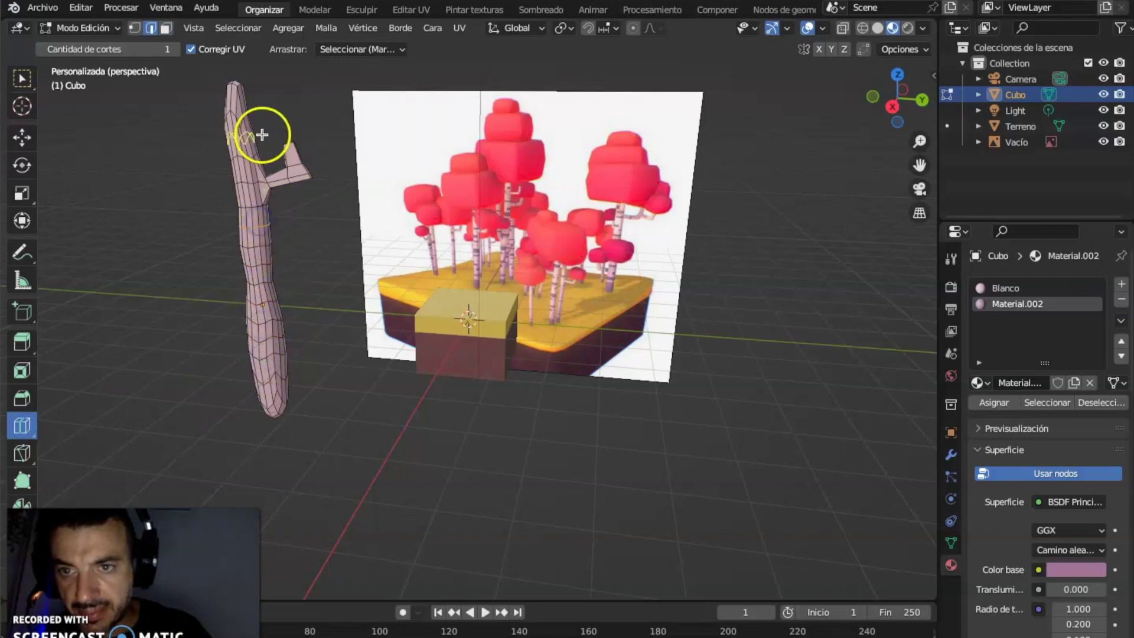
drag(237, 96, 317, 300)
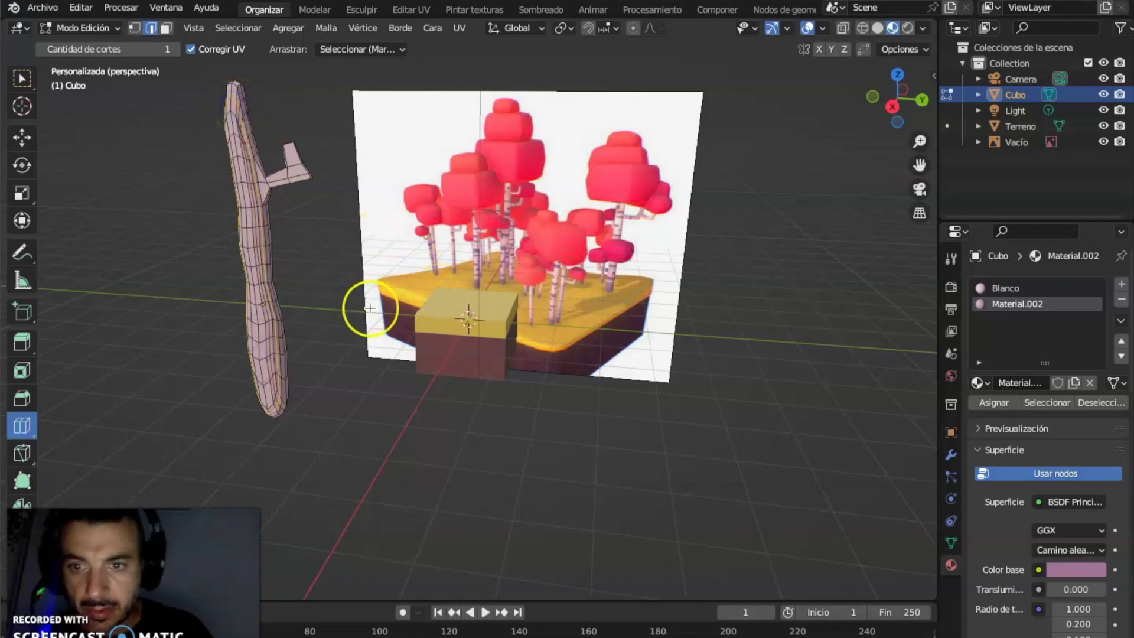
key(alt+a)
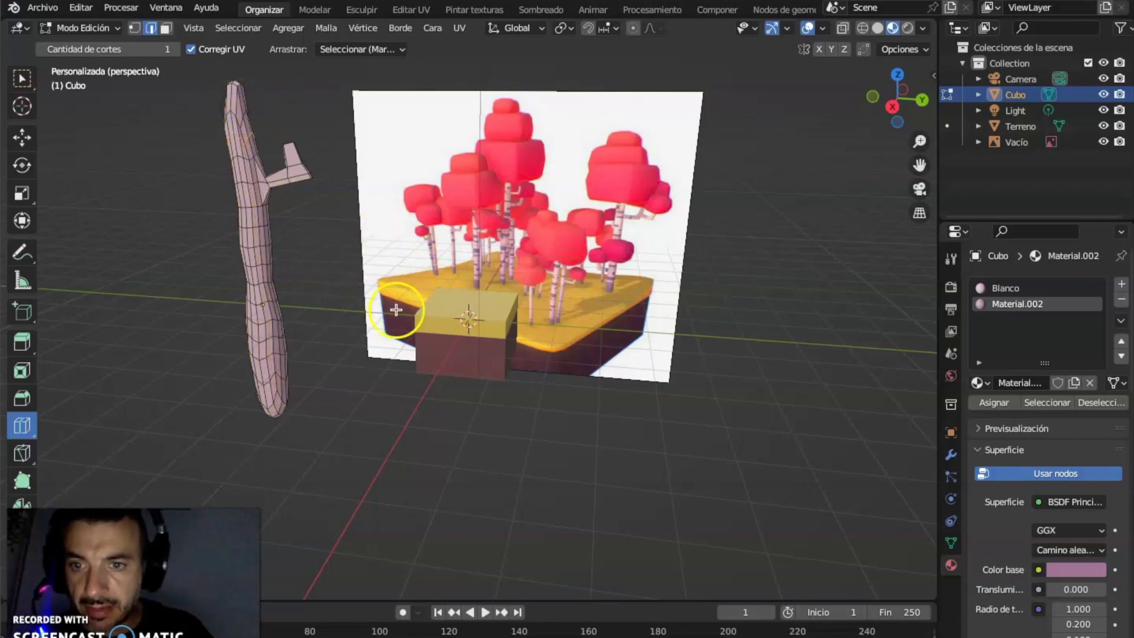
Step: Switch to face selection with the box-select tool and select a face near the middle of the trunk
click(22, 79)
click(166, 28)
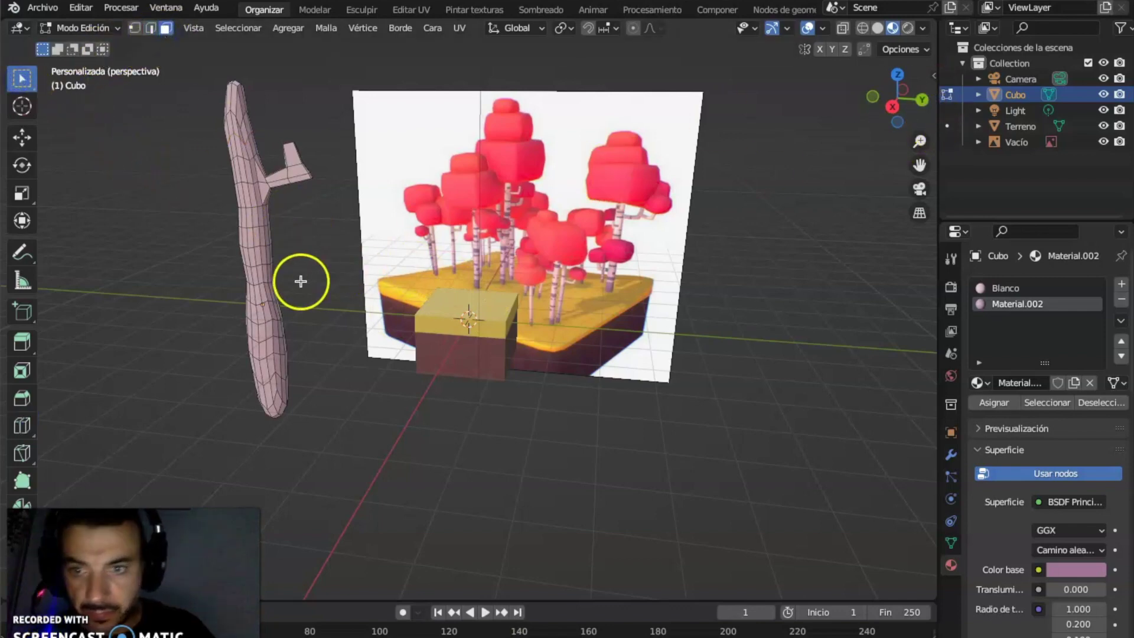
click(262, 304)
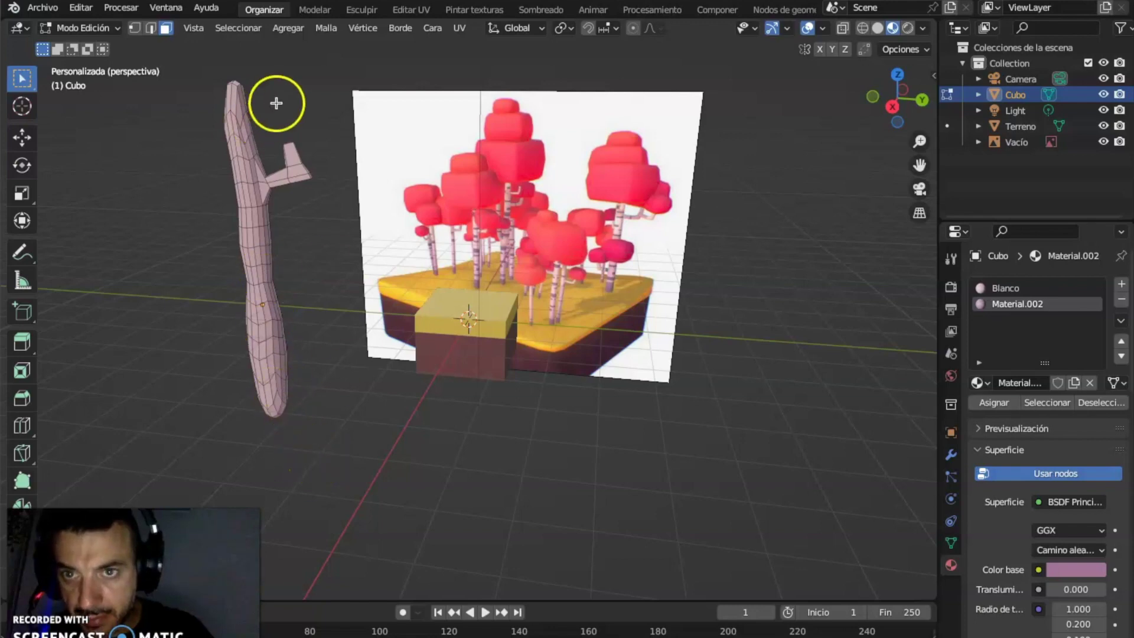
click(862, 27)
middle_drag(508, 278, 496, 248)
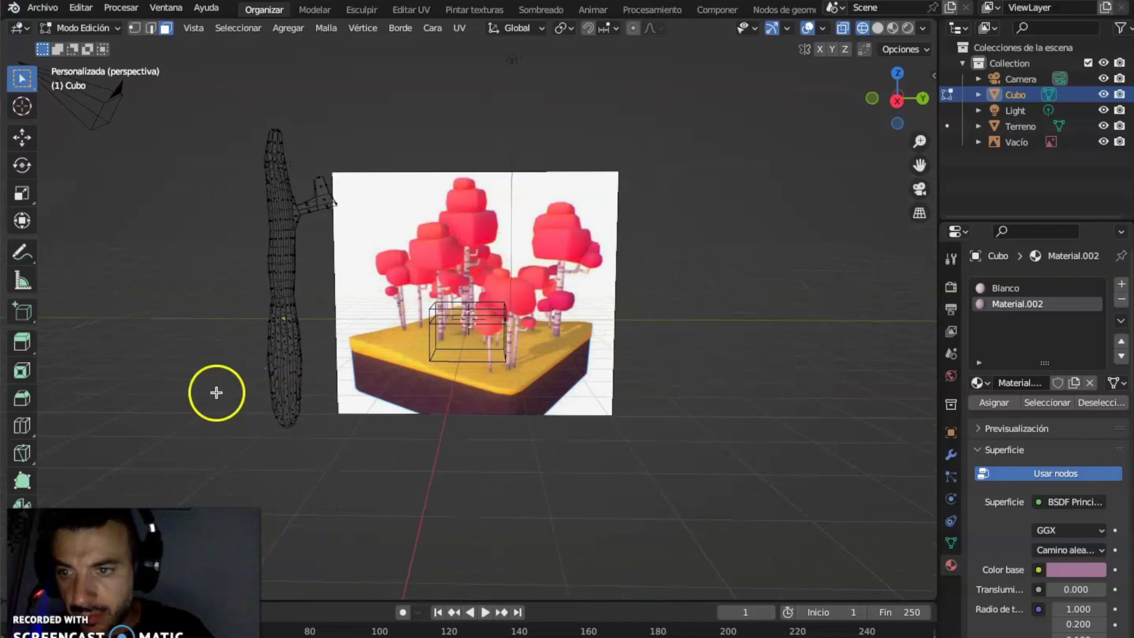
scroll(290, 330, up, 2)
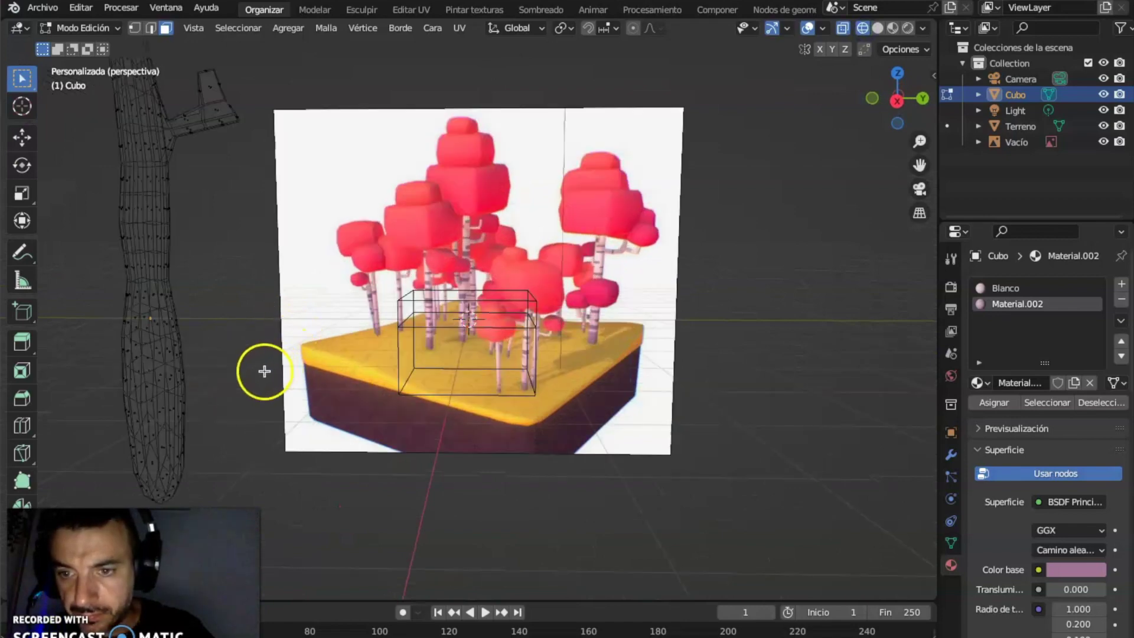
scroll(227, 408, down, 3)
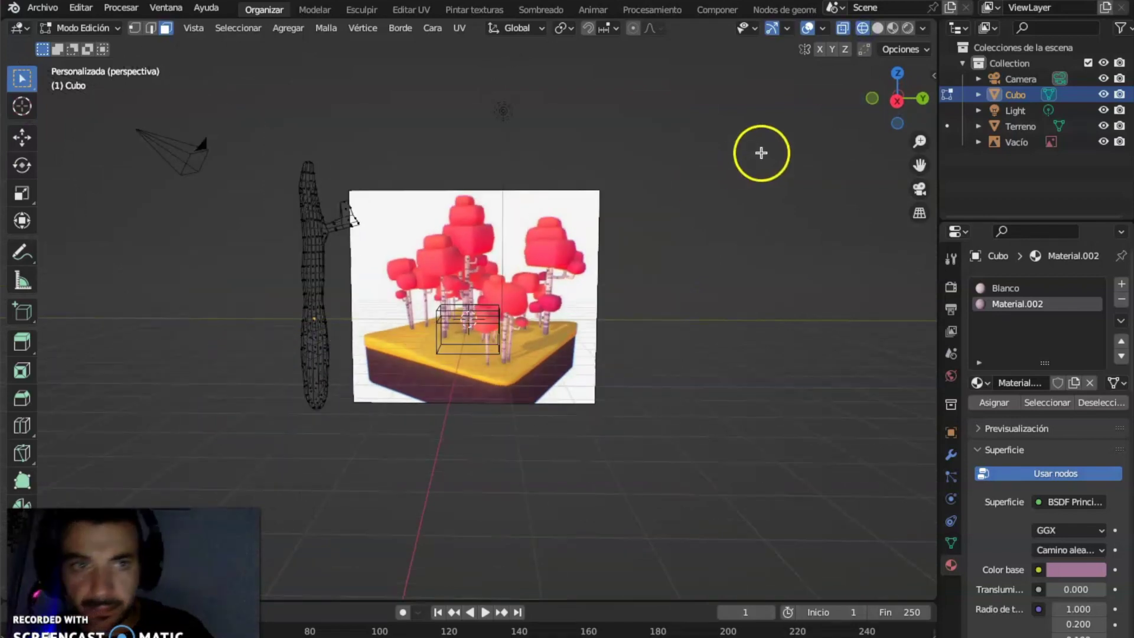
click(893, 28)
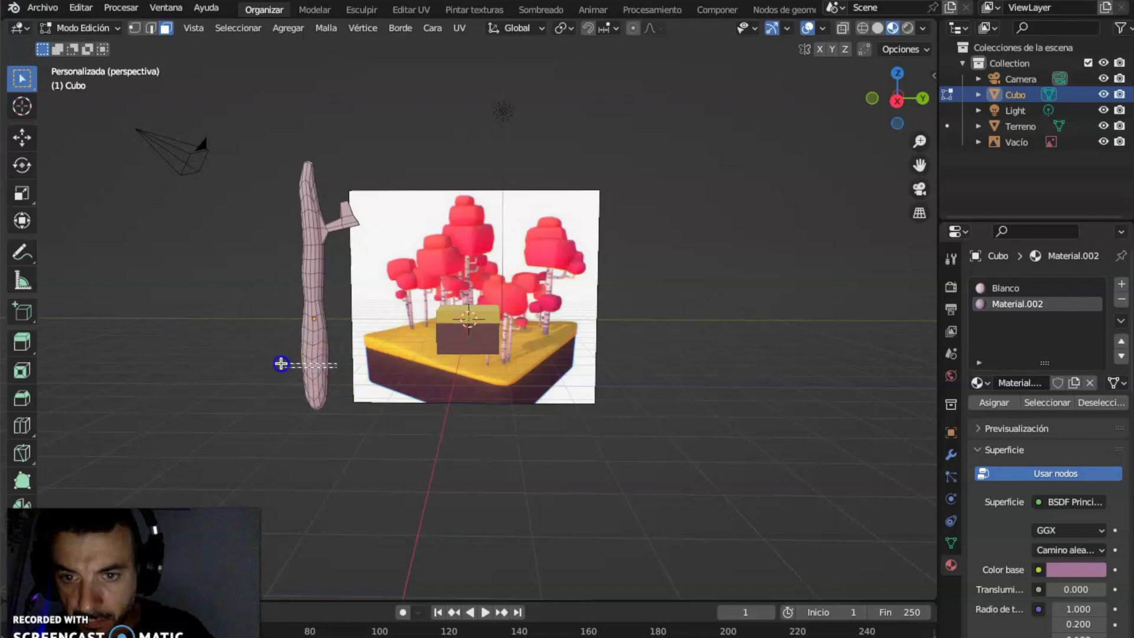
Step: Select bands of faces at several heights along the trunk and on the branch, and assign Material.002 to them
click(315, 365)
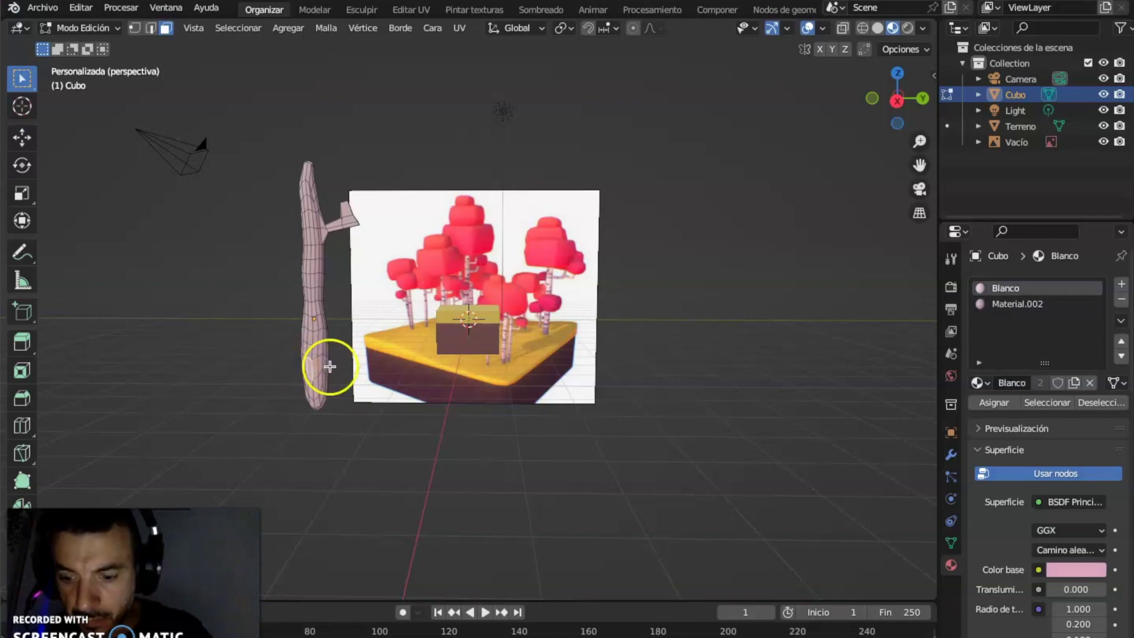
click(322, 364)
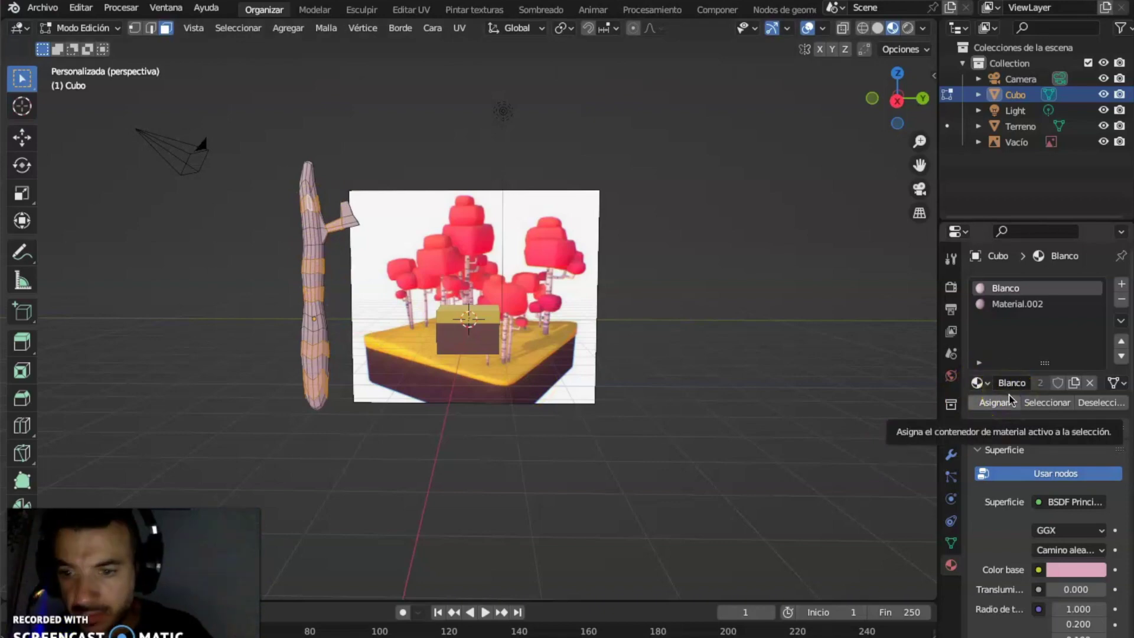
click(1023, 306)
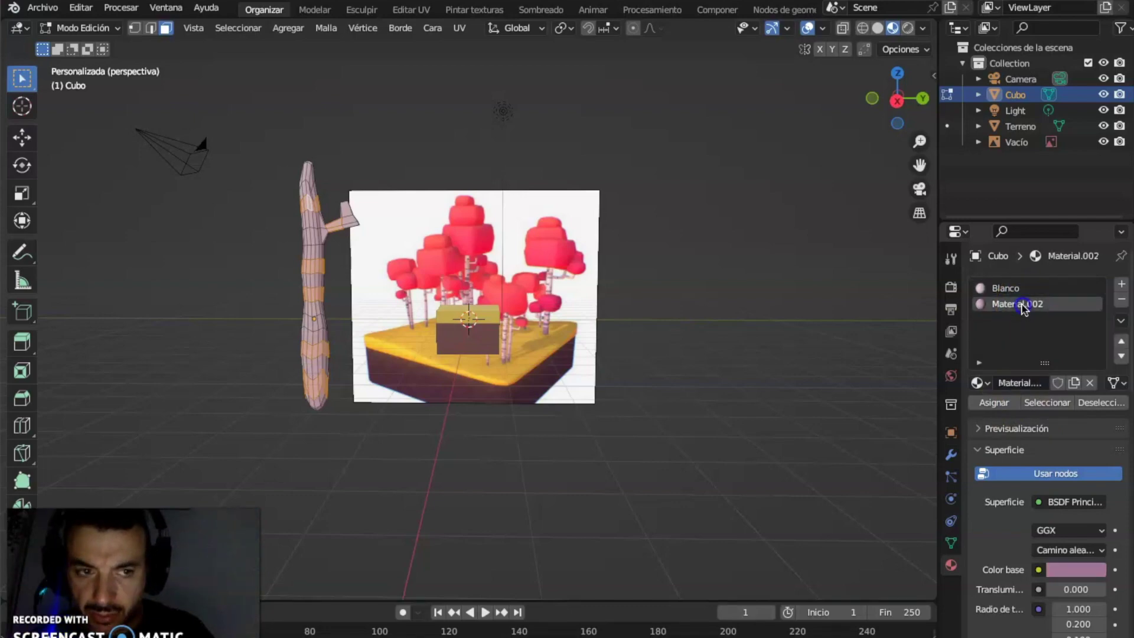
click(994, 402)
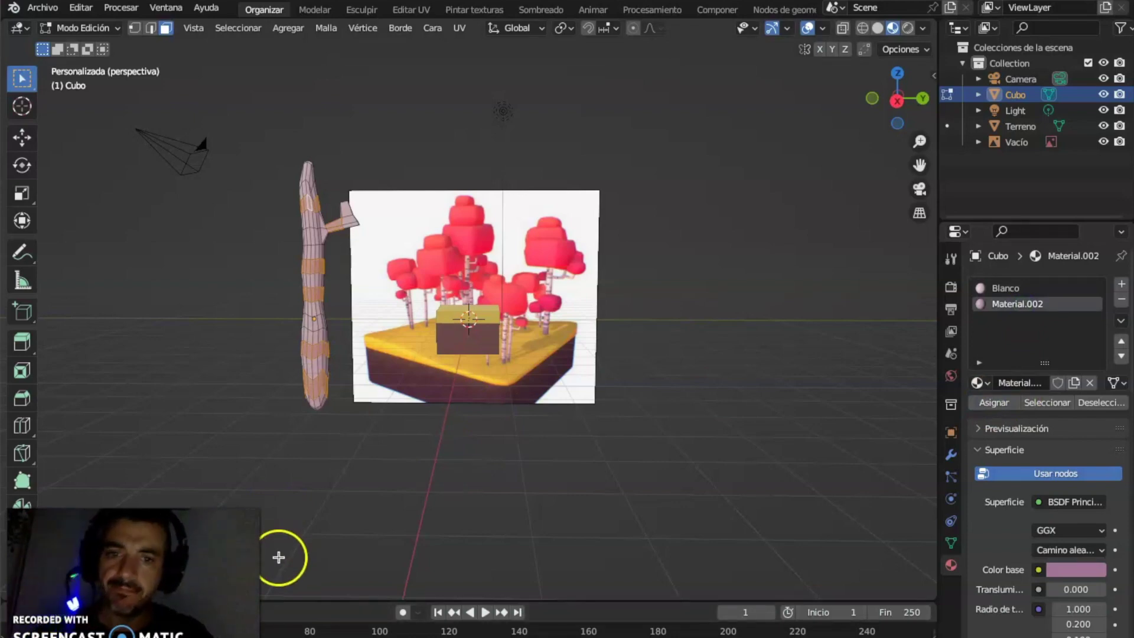
Step: With the trunk deselected, add a cube mesh and move it out to the front and side, clear of the terrain block
click(699, 385)
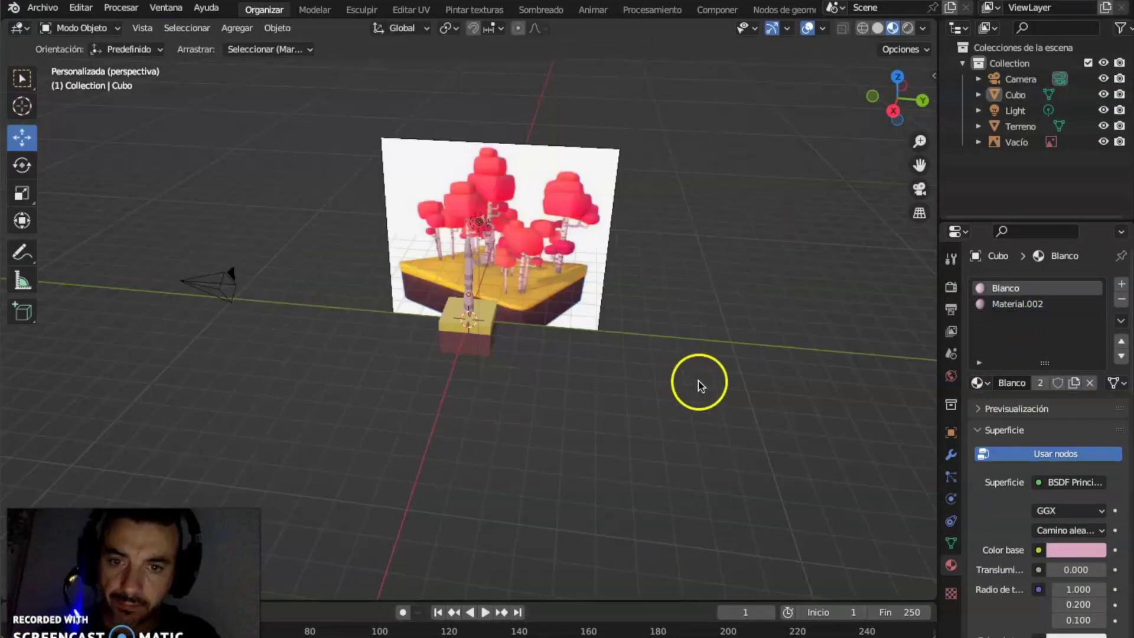
click(469, 280)
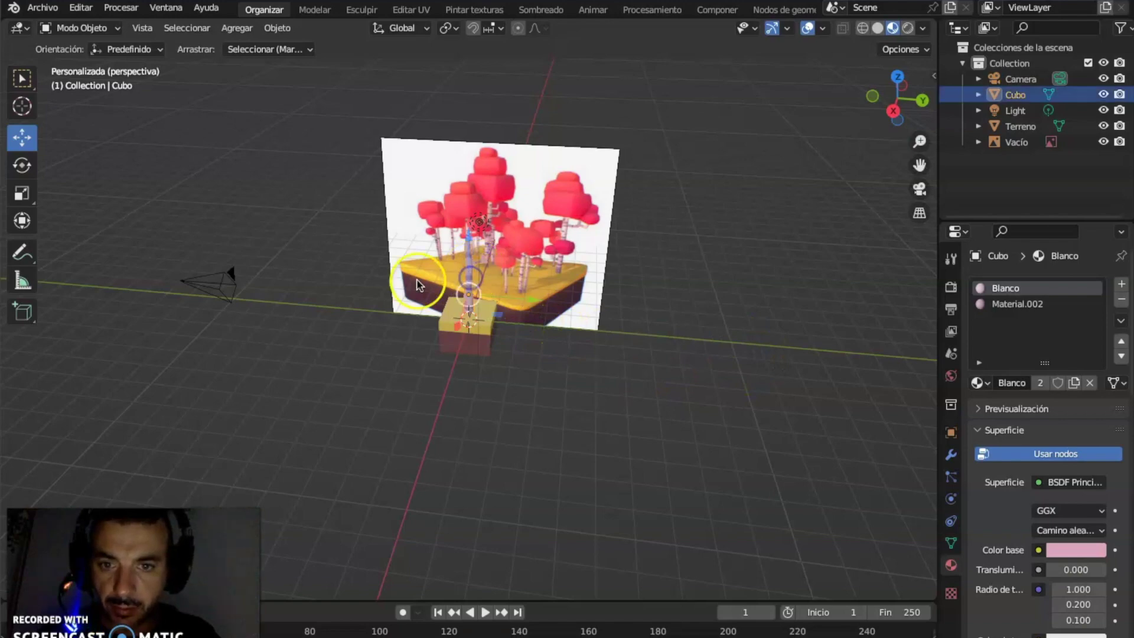
middle_drag(522, 326, 497, 321)
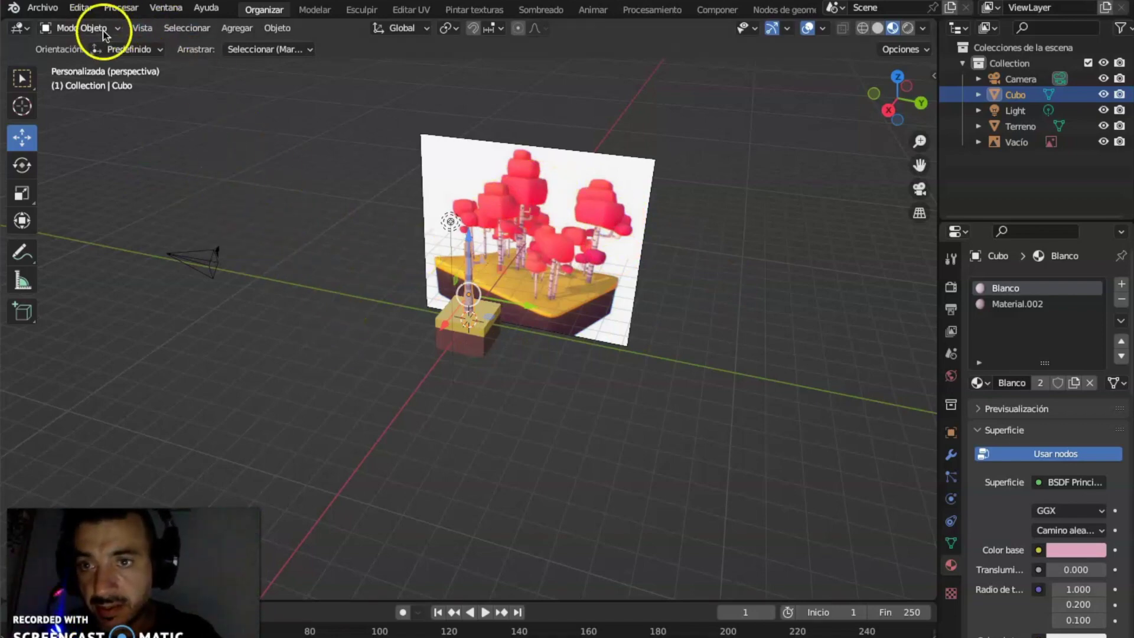
click(258, 361)
click(244, 31)
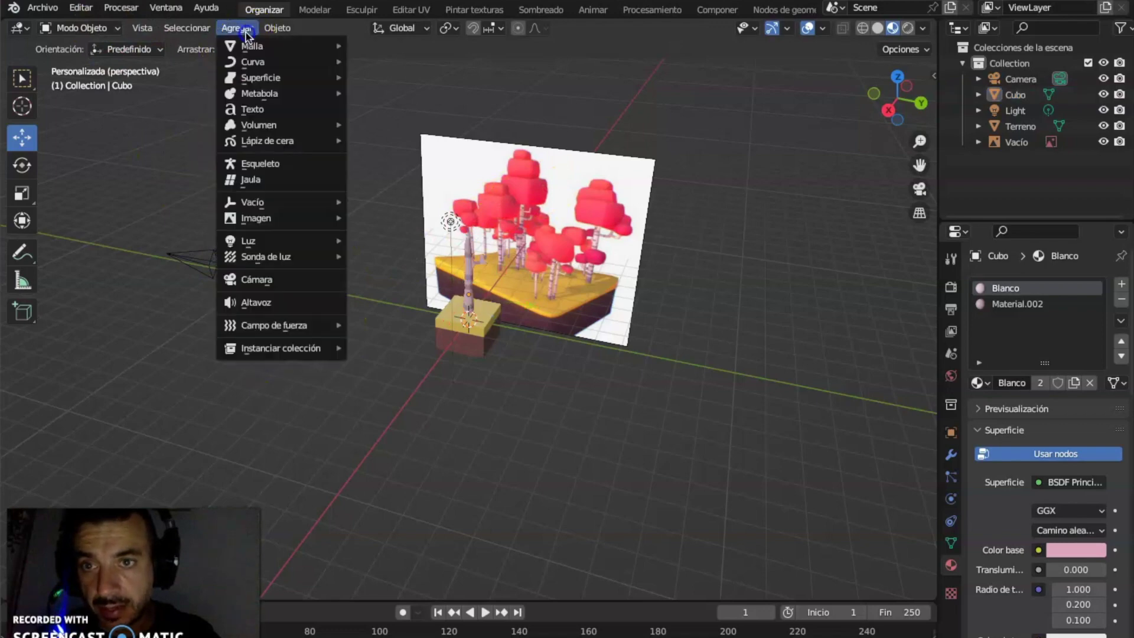
mouse_move(285, 45)
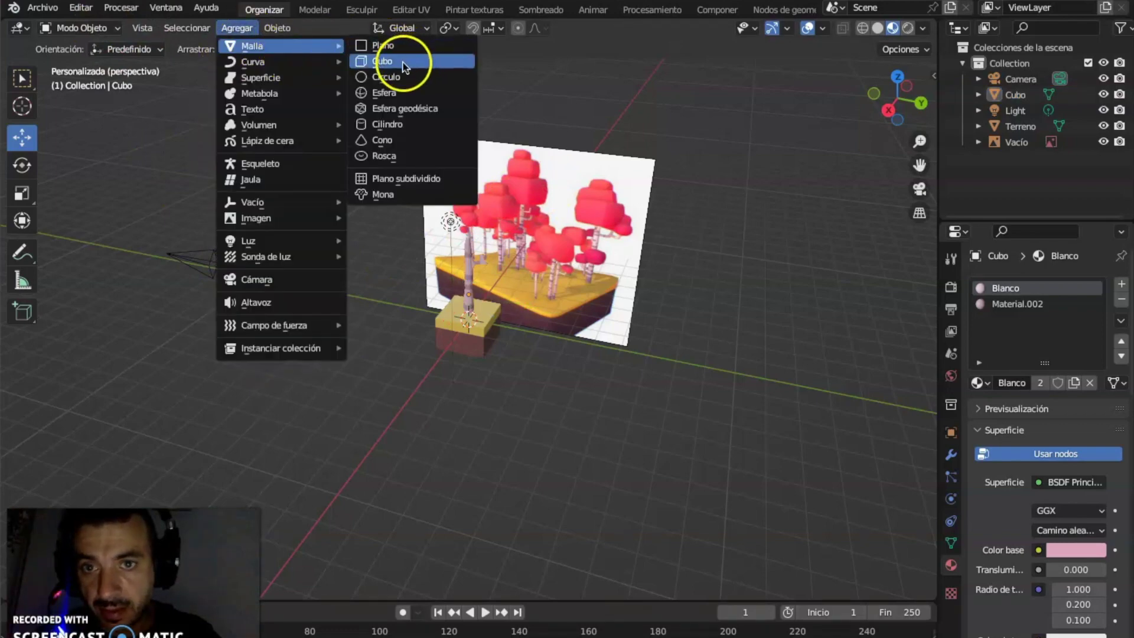
click(404, 62)
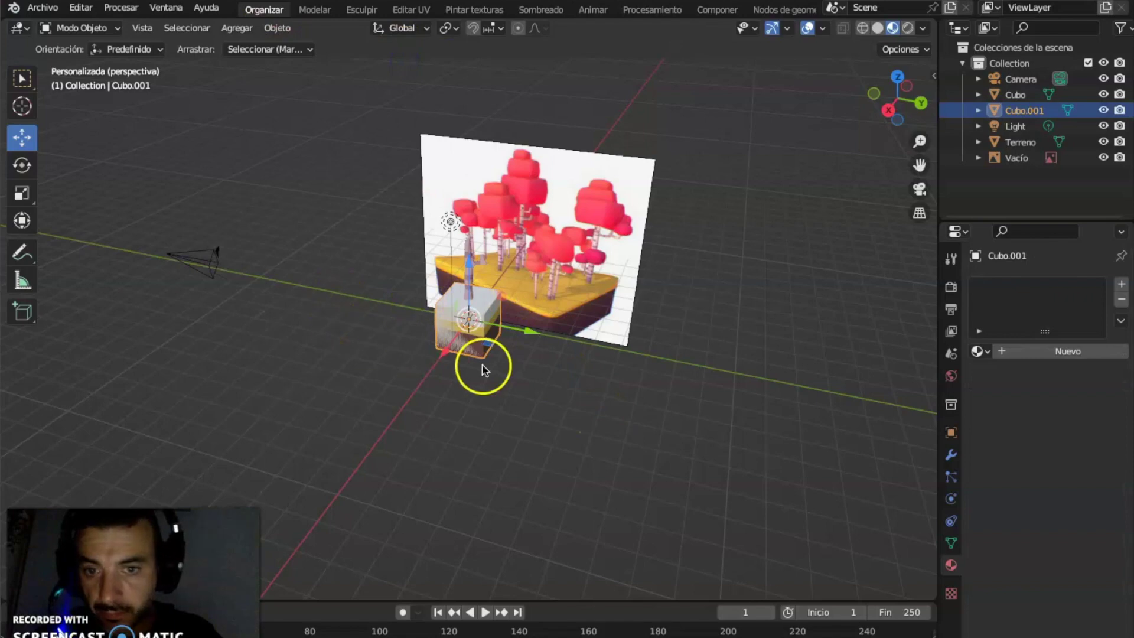
drag(444, 351, 400, 382)
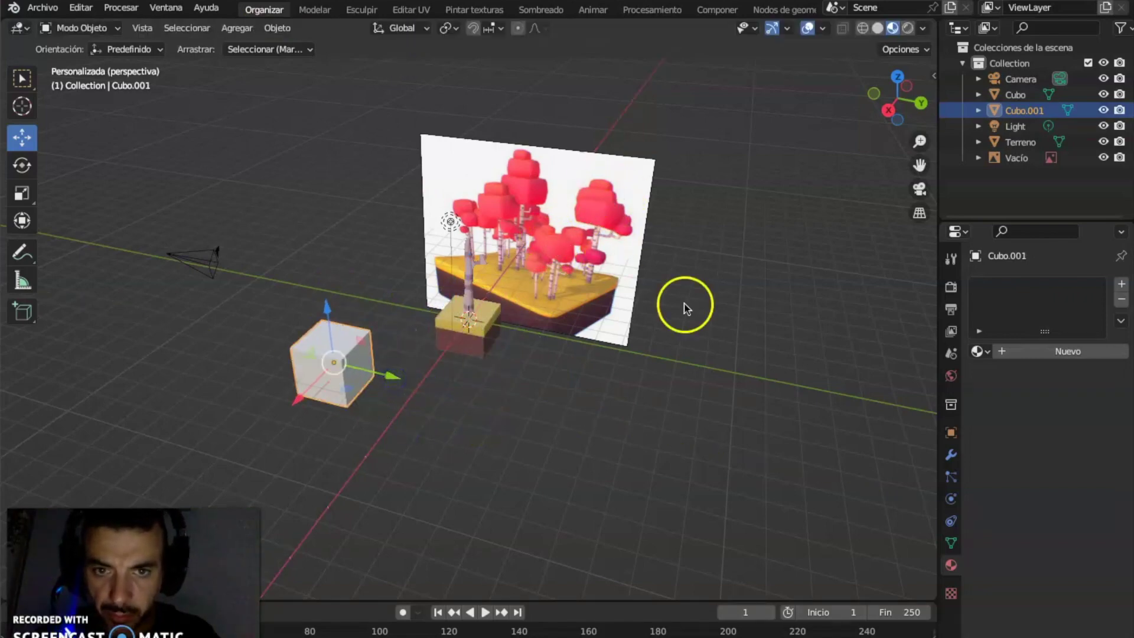
Step: Add a Multiresolution modifier to the new cube, subdivide it once, and apply the modifier
click(951, 461)
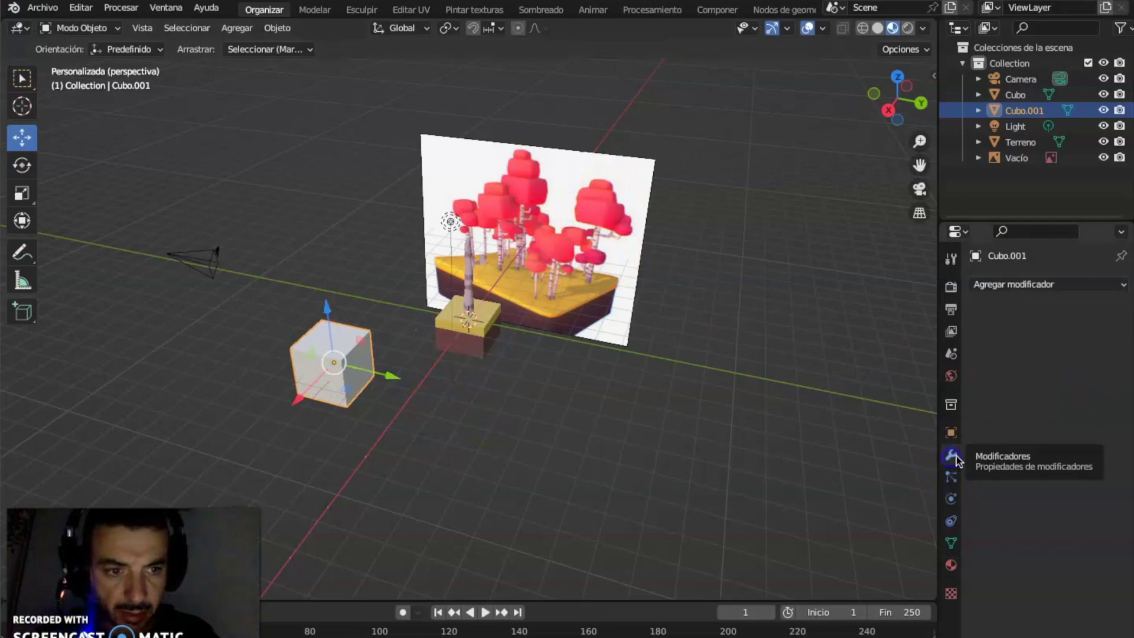
click(1046, 285)
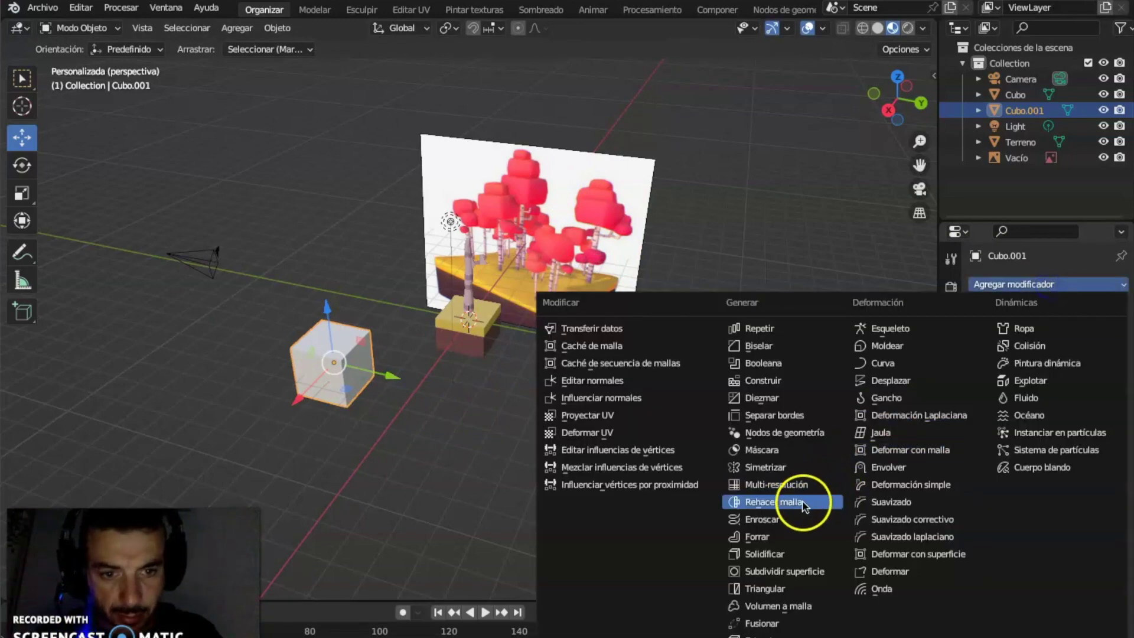
click(802, 484)
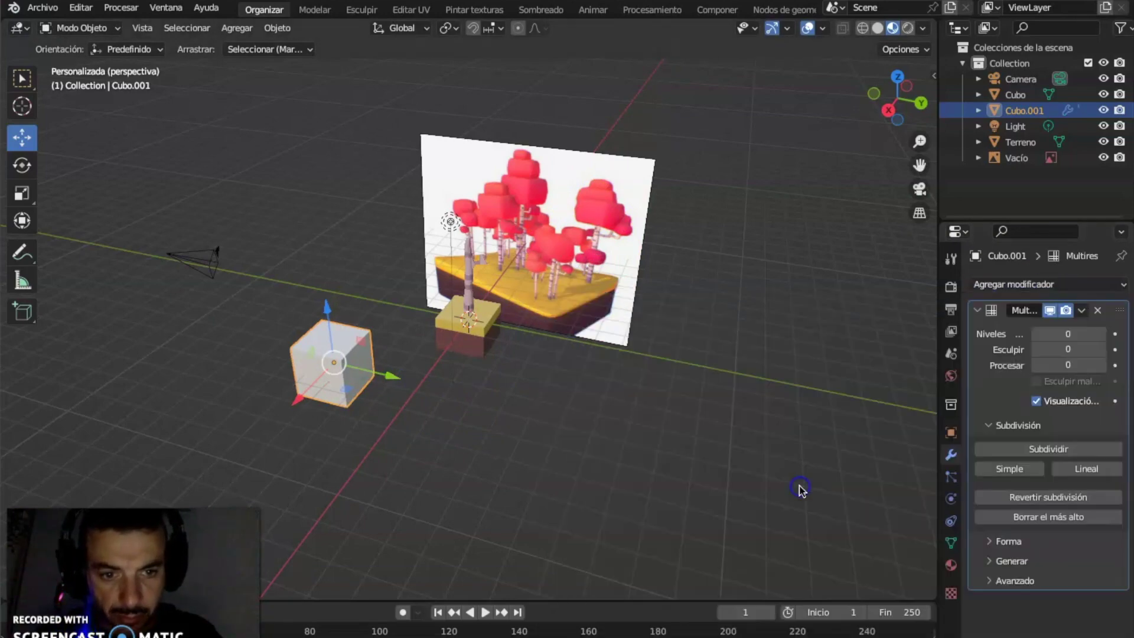
click(1082, 450)
middle_drag(800, 437, 818, 384)
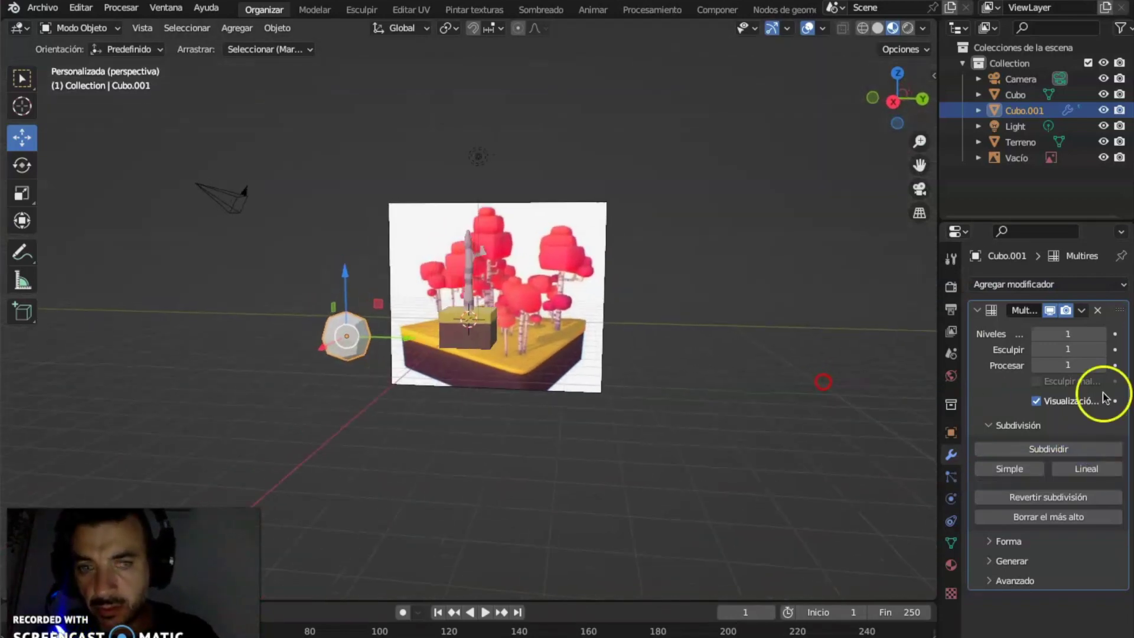
click(1085, 311)
click(1057, 328)
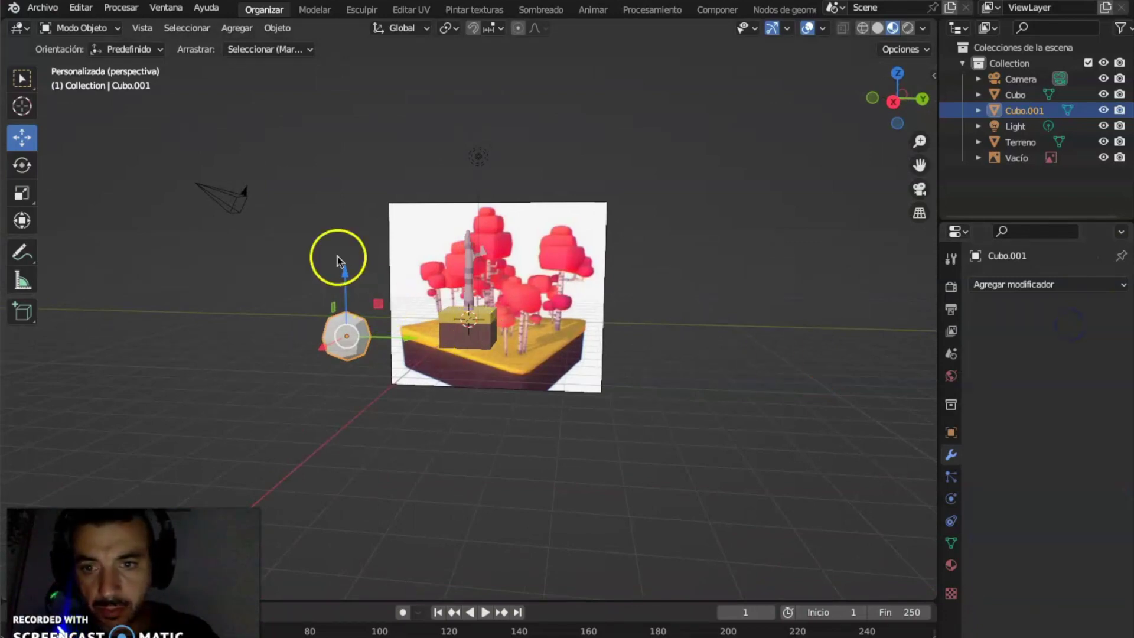
Step: In right orthographic wireframe view, enter Edit Mode, box-select the rounded cube's upper vertices, and scale them along Z to about 0.53
click(897, 104)
scroll(376, 200, up, 8)
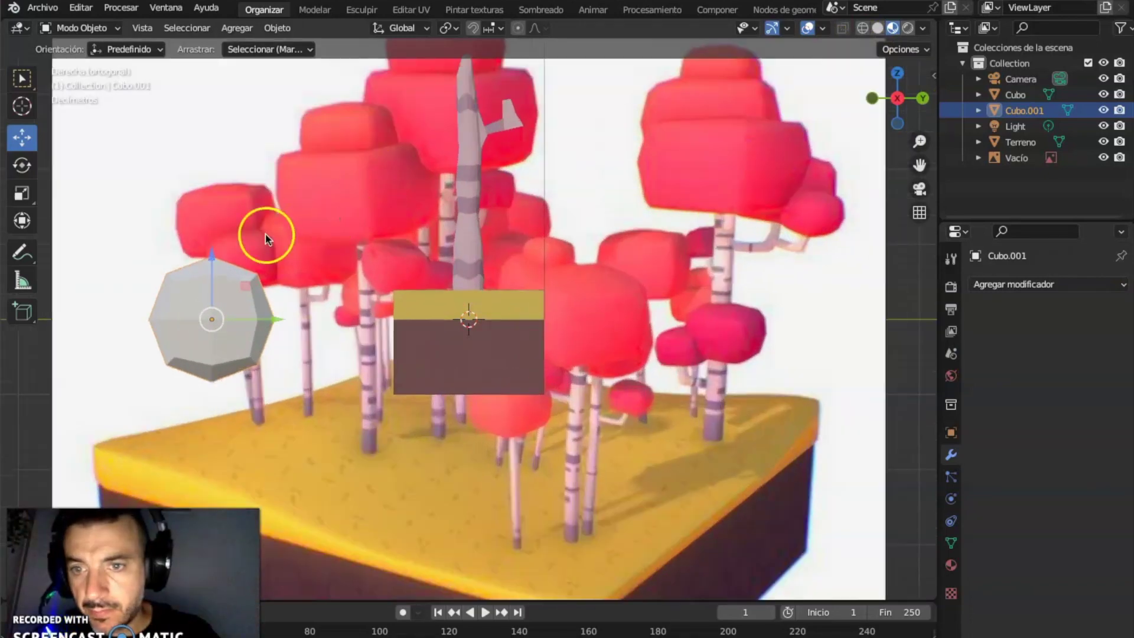
click(863, 28)
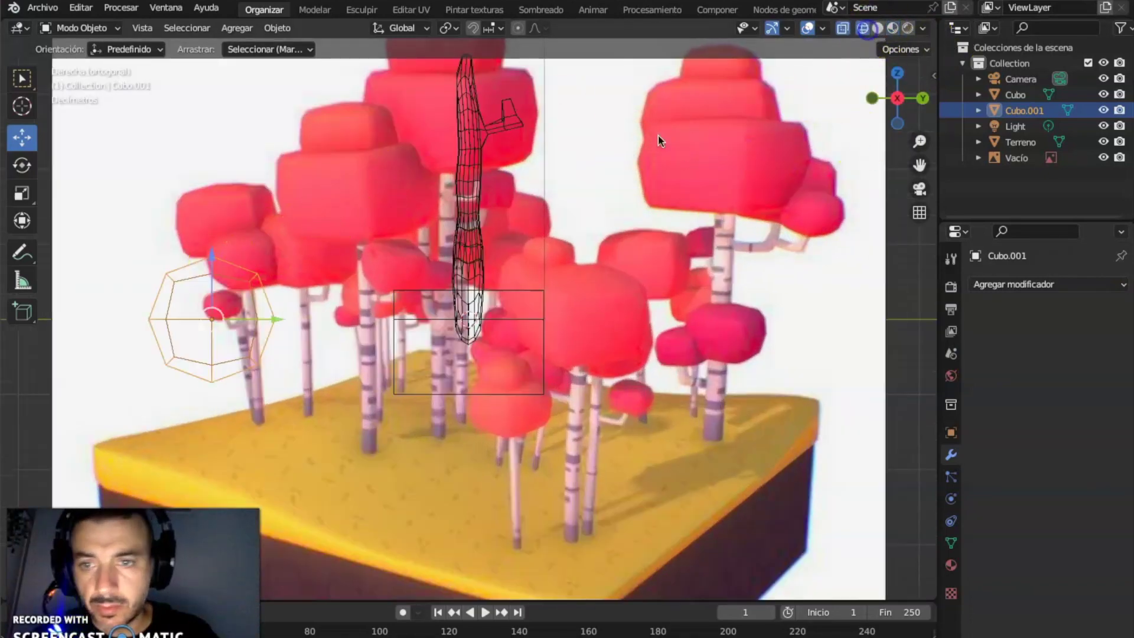
click(88, 27)
click(124, 65)
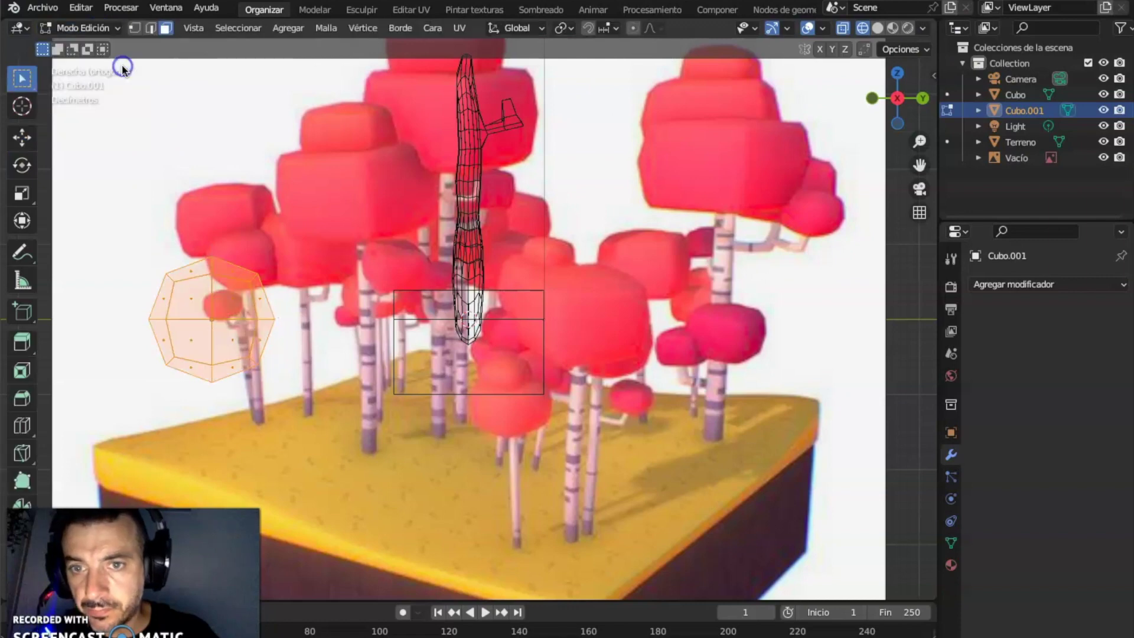
click(135, 28)
click(270, 268)
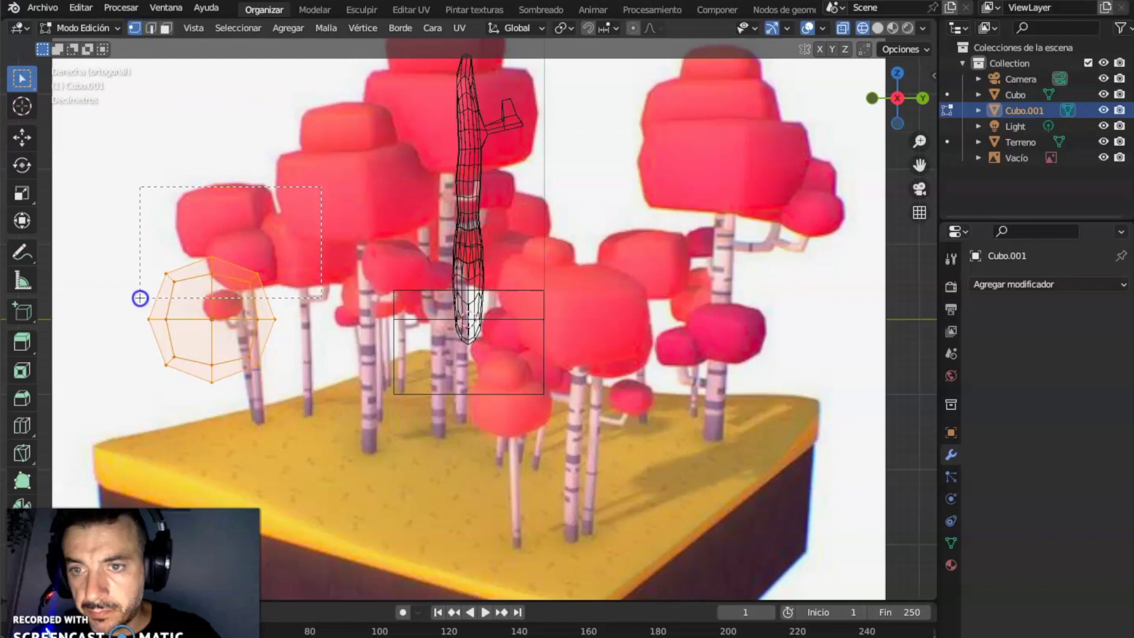
drag(140, 298, 140, 297)
click(22, 193)
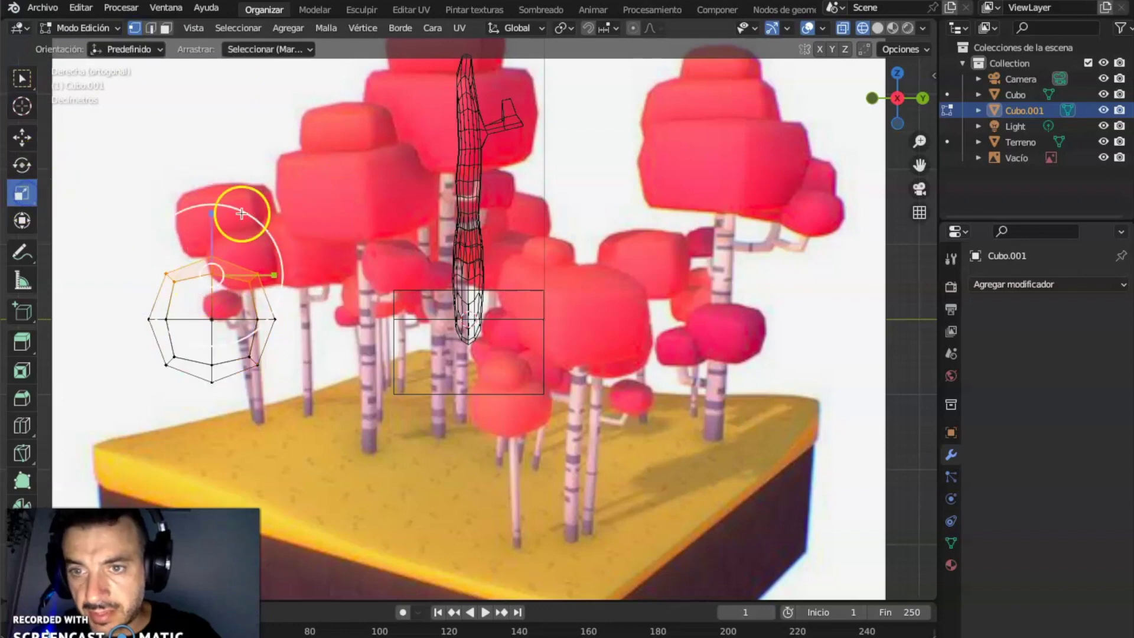
drag(212, 213, 214, 233)
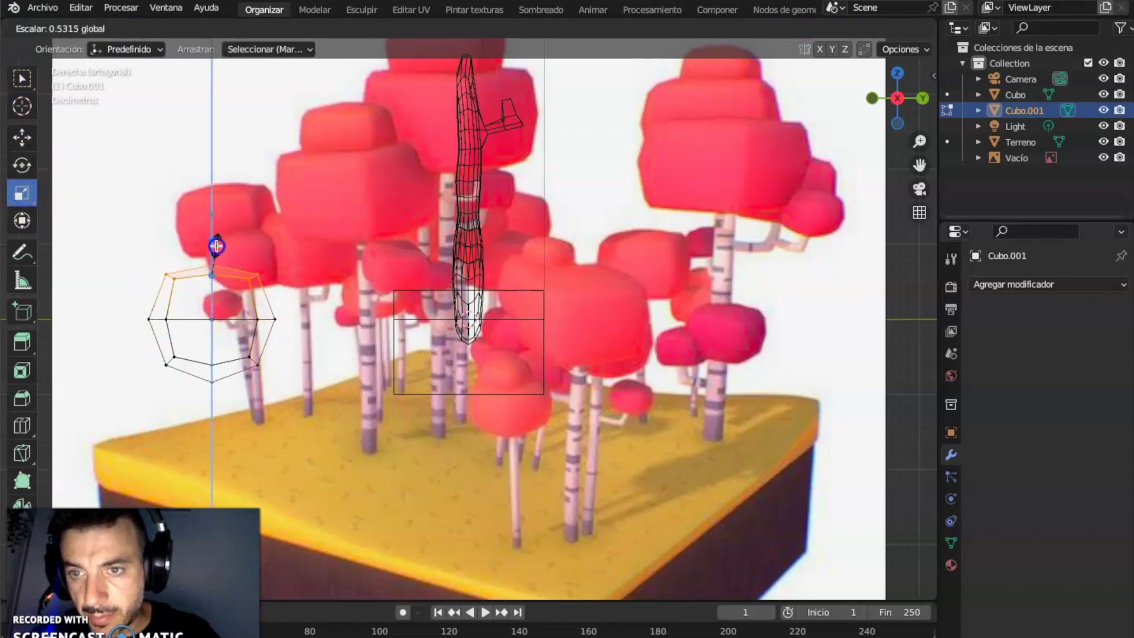
Step: Box-select the right, left and bottom vertices in turn, flattening both sides along Y and the underside along Z
drag(259, 282, 260, 283)
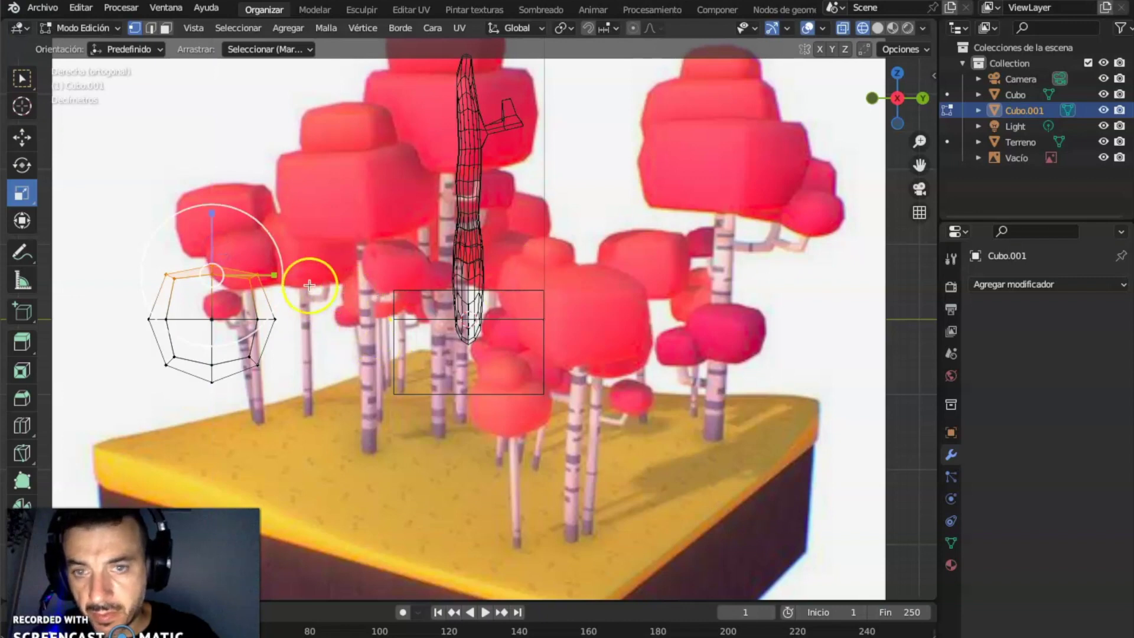
drag(235, 399, 236, 398)
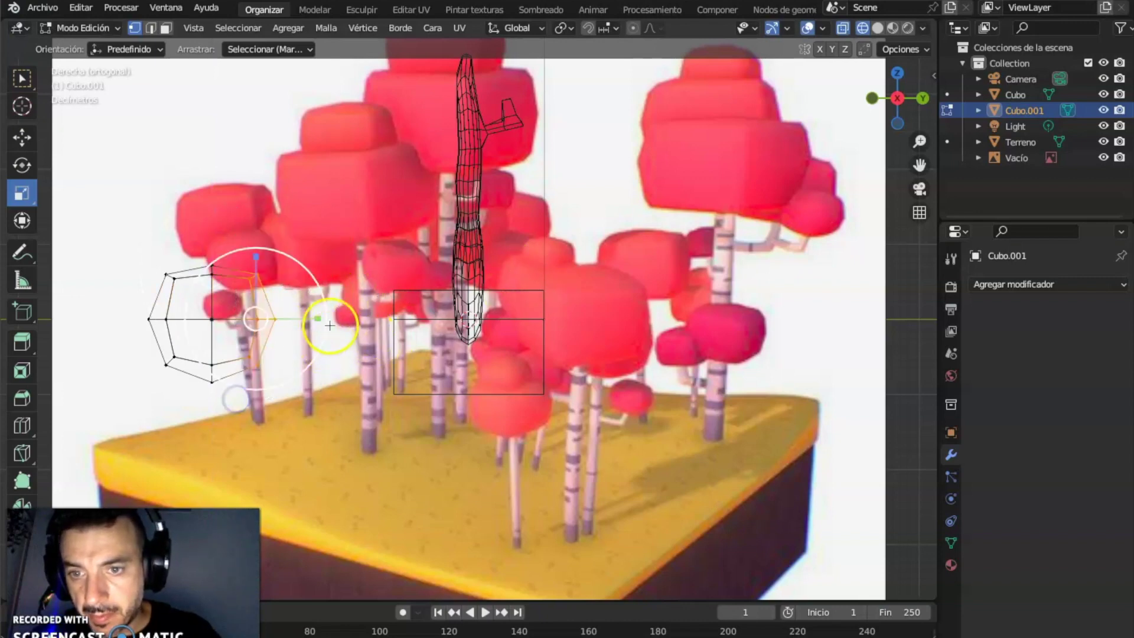
drag(322, 319, 299, 317)
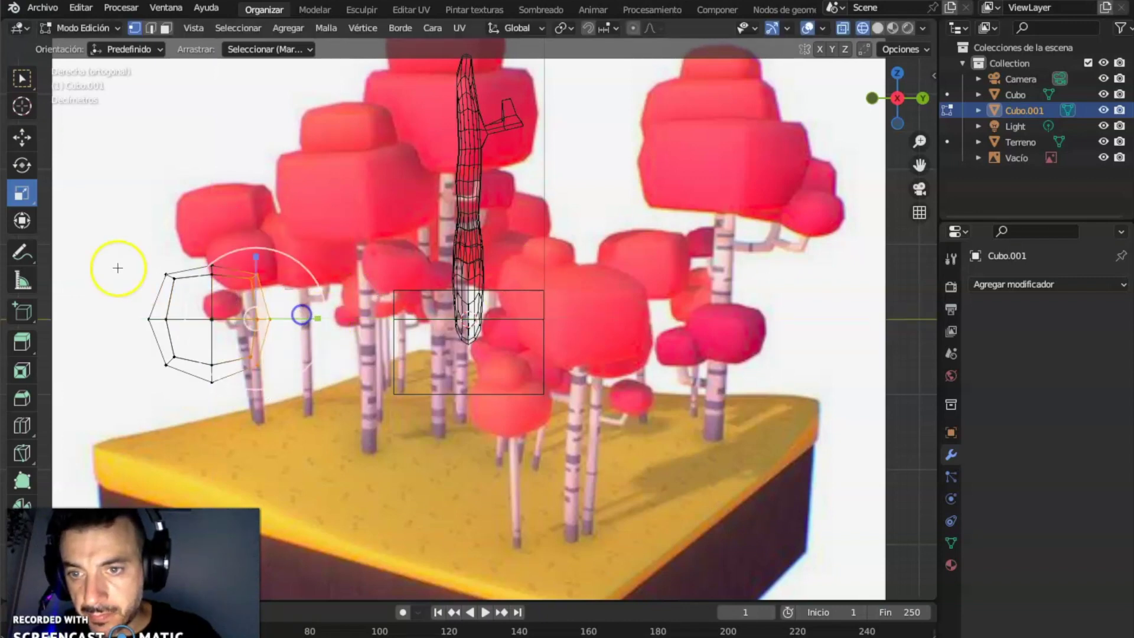
drag(114, 254, 178, 385)
drag(230, 319, 204, 316)
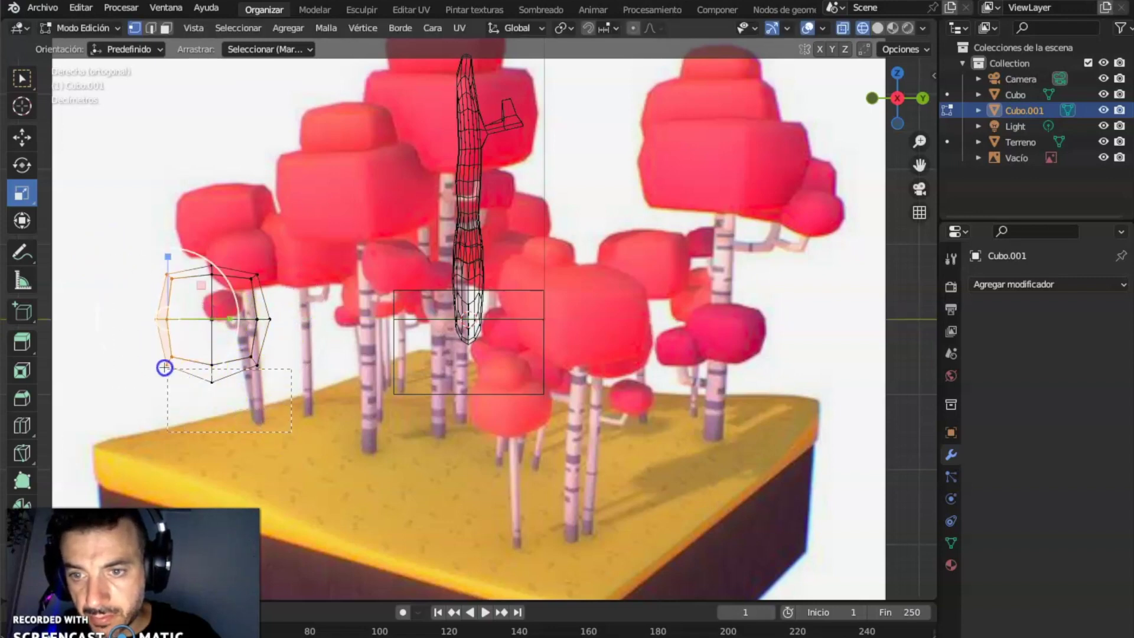
drag(155, 349, 156, 349)
drag(212, 303, 213, 339)
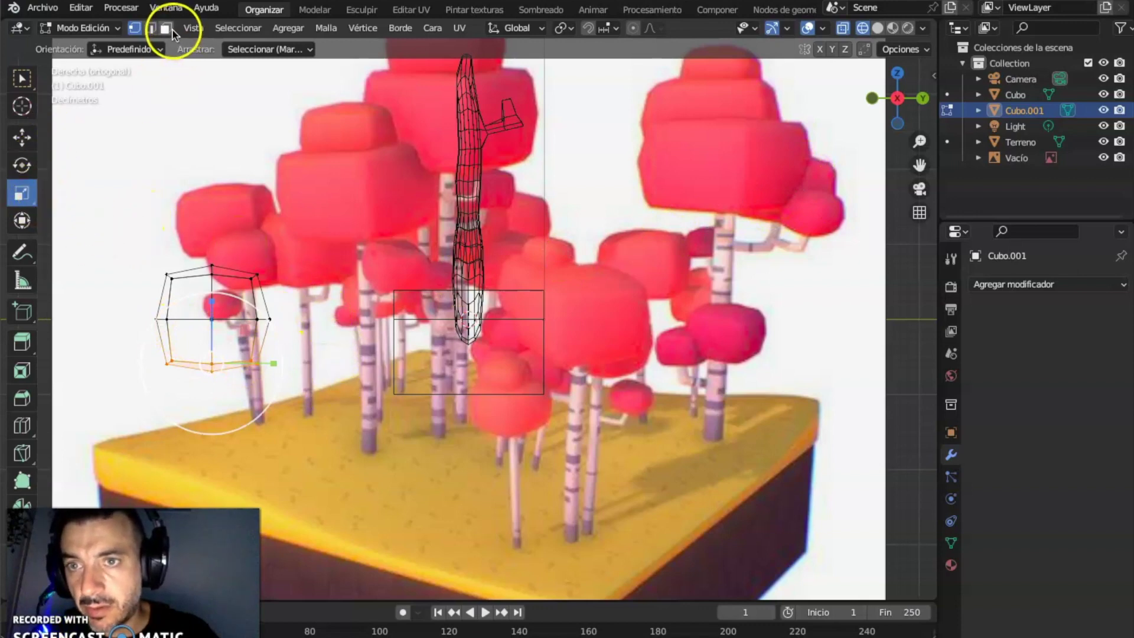
Step: Switch to face selection with material preview shading, and adjust the block's lower side face and top face with the Move tool
click(896, 29)
middle_drag(605, 184, 254, 253)
scroll(254, 253, down, 5)
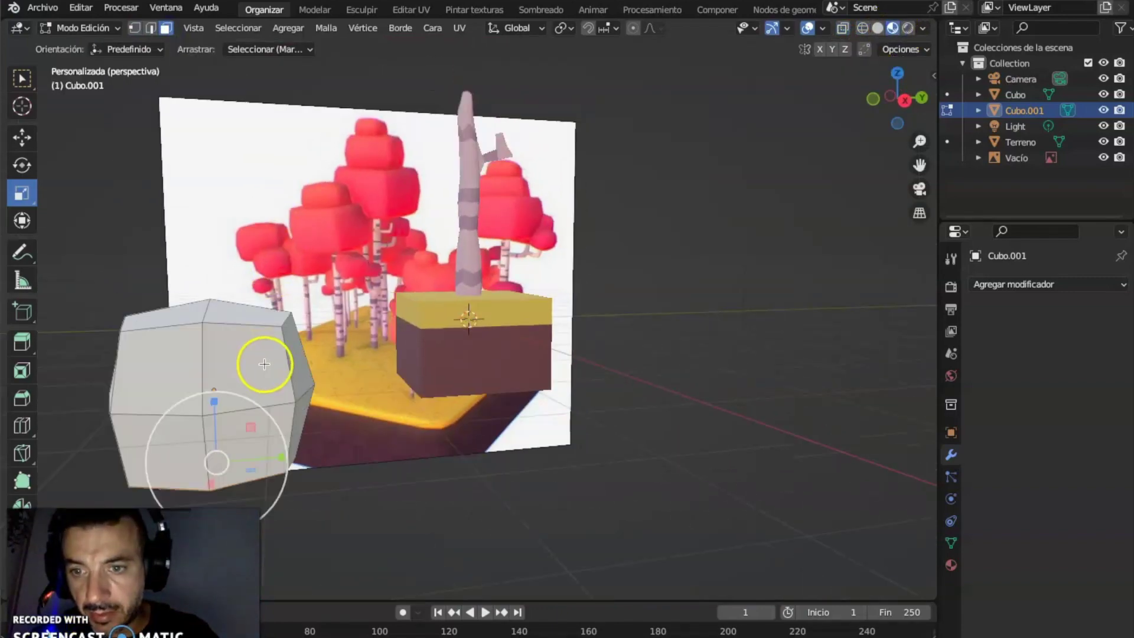
middle_drag(270, 384, 223, 374)
click(22, 144)
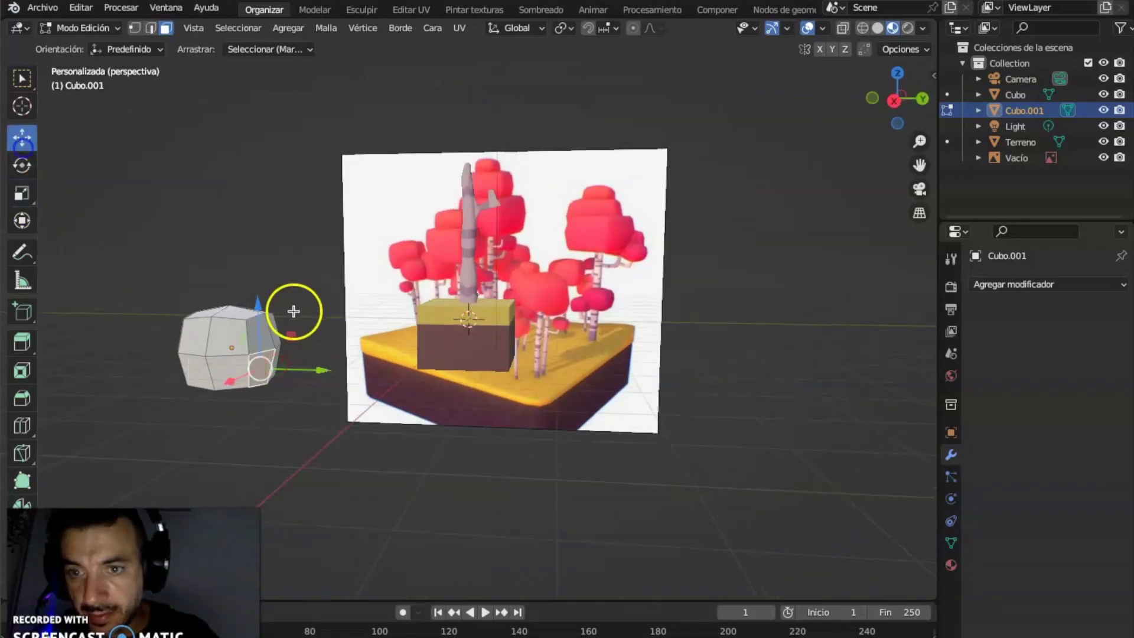
drag(324, 380, 319, 352)
middle_drag(319, 352, 236, 315)
click(232, 313)
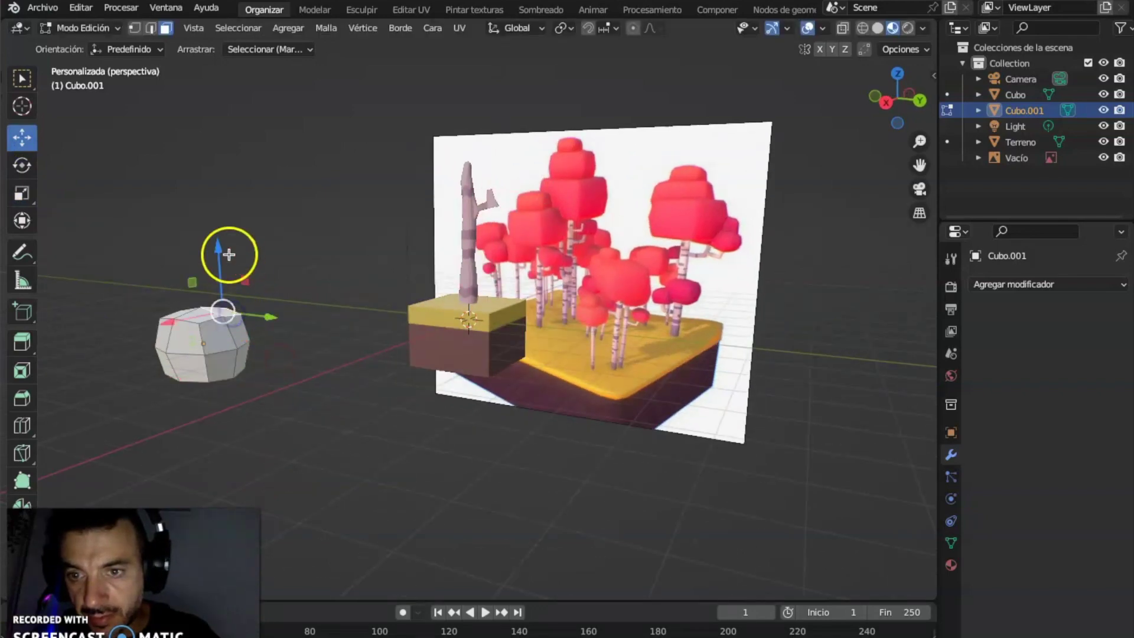
drag(228, 256, 302, 340)
right_click(302, 341)
middle_drag(302, 340, 384, 289)
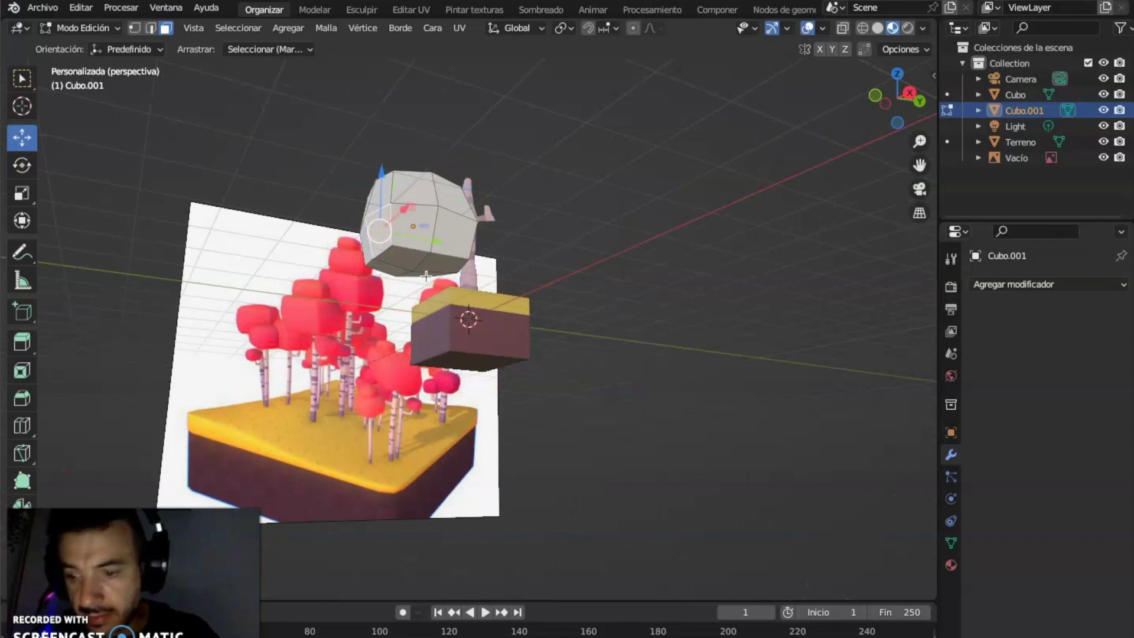
Step: Select a lower corner face on the block's underside and move it outward to make the foliage shape more irregular
click(402, 263)
key(g)
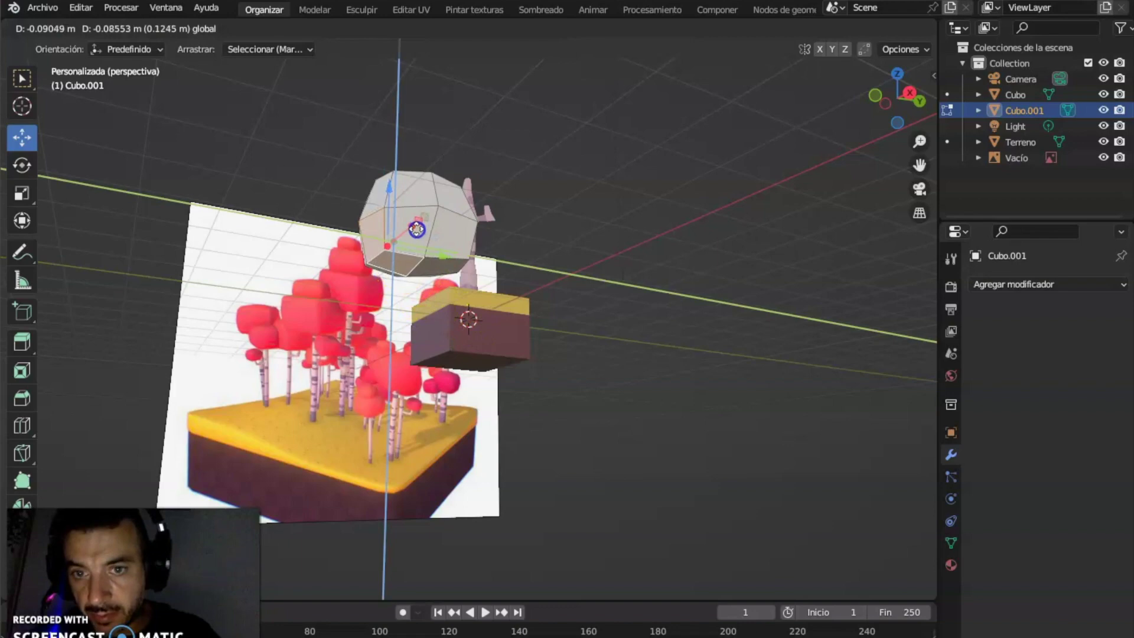
click(473, 253)
middle_drag(473, 253, 309, 341)
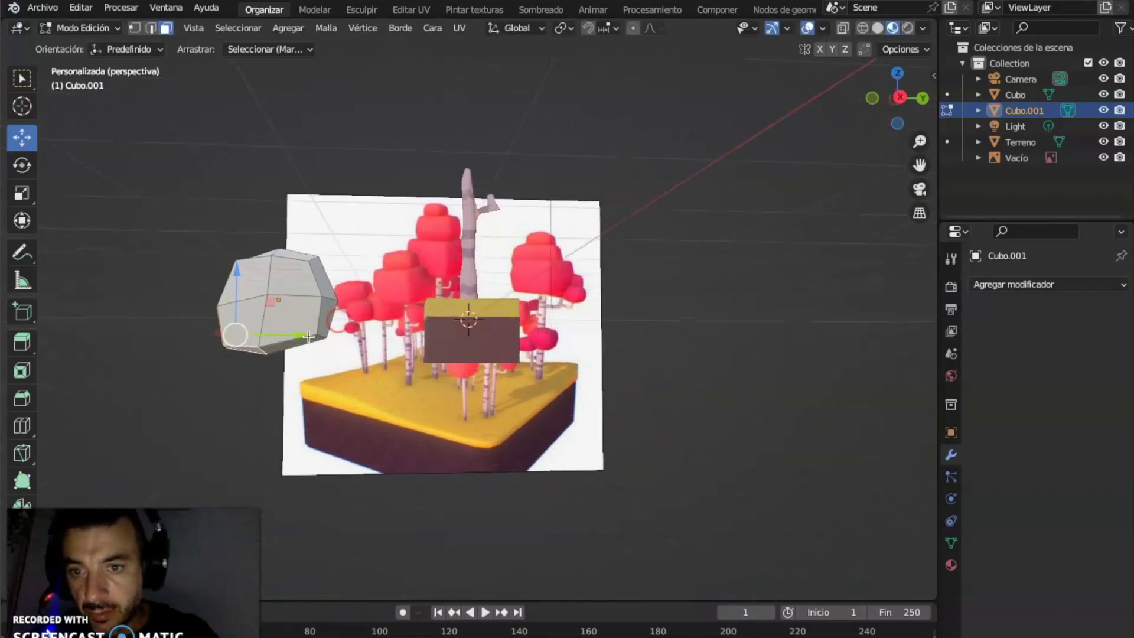
drag(298, 279, 299, 266)
middle_drag(299, 265, 340, 320)
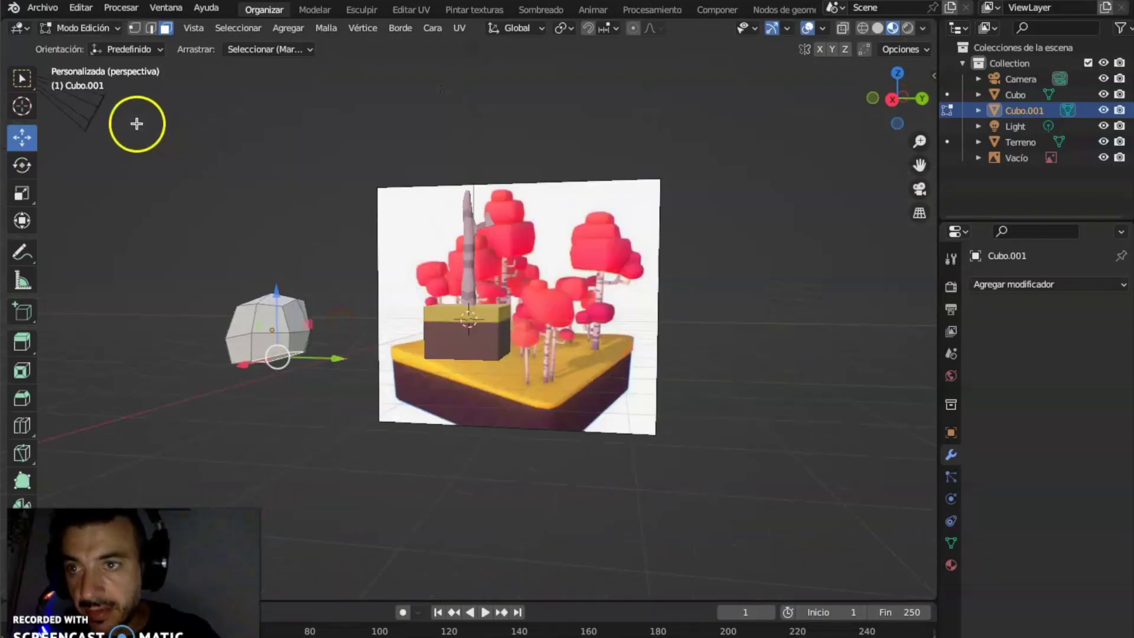
Step: Return to Object Mode and assign the existing Rosado F material to the foliage block
click(80, 28)
click(87, 48)
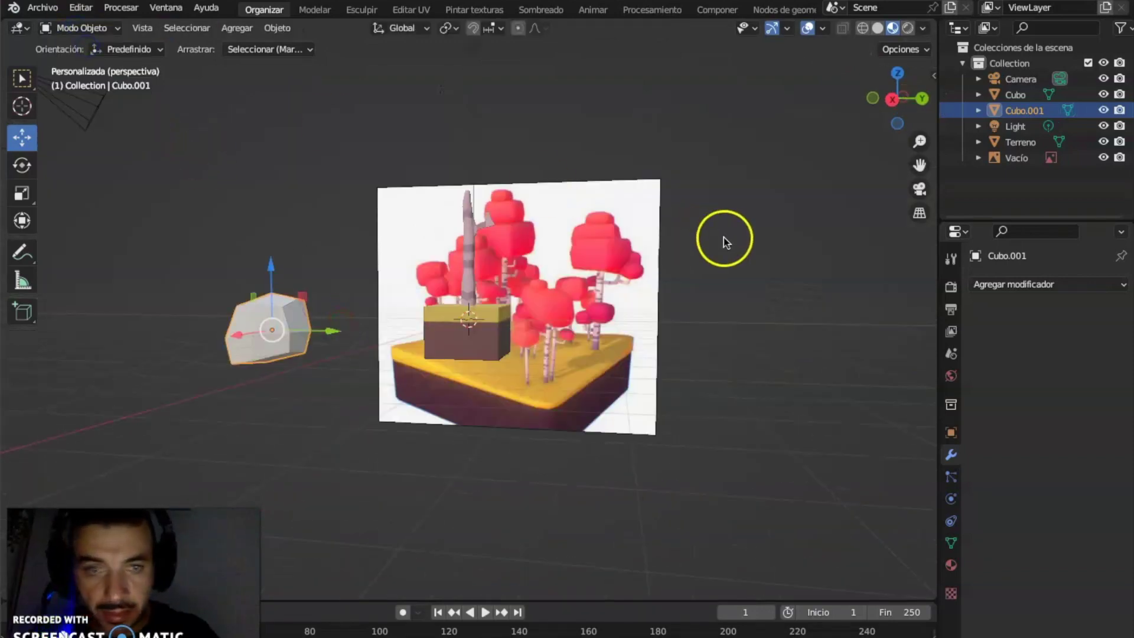
click(951, 567)
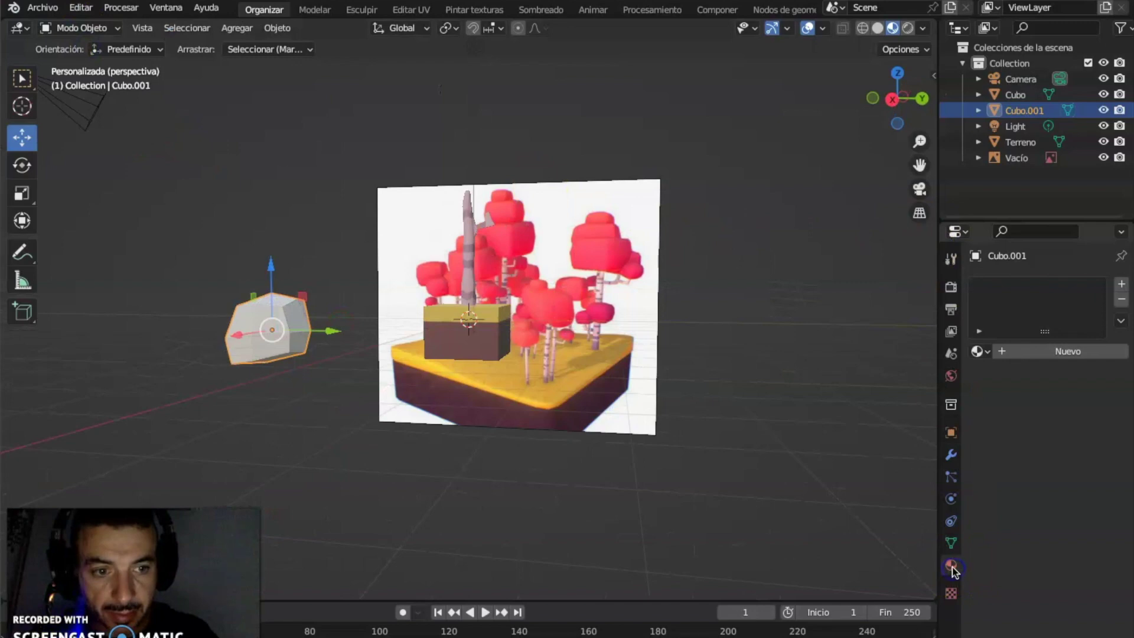
click(980, 351)
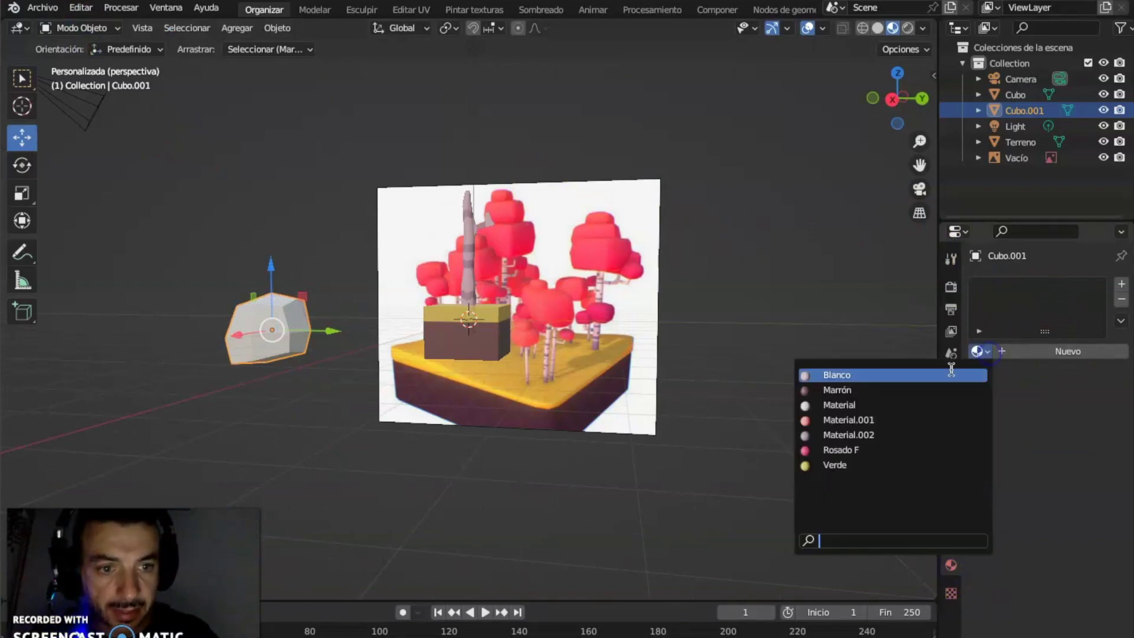
click(868, 450)
scroll(551, 295, down, 1)
Step: Move the pink foliage block along X and Y into line with the trunk and raise it onto the trunk's upper part
middle_drag(551, 295, 521, 329)
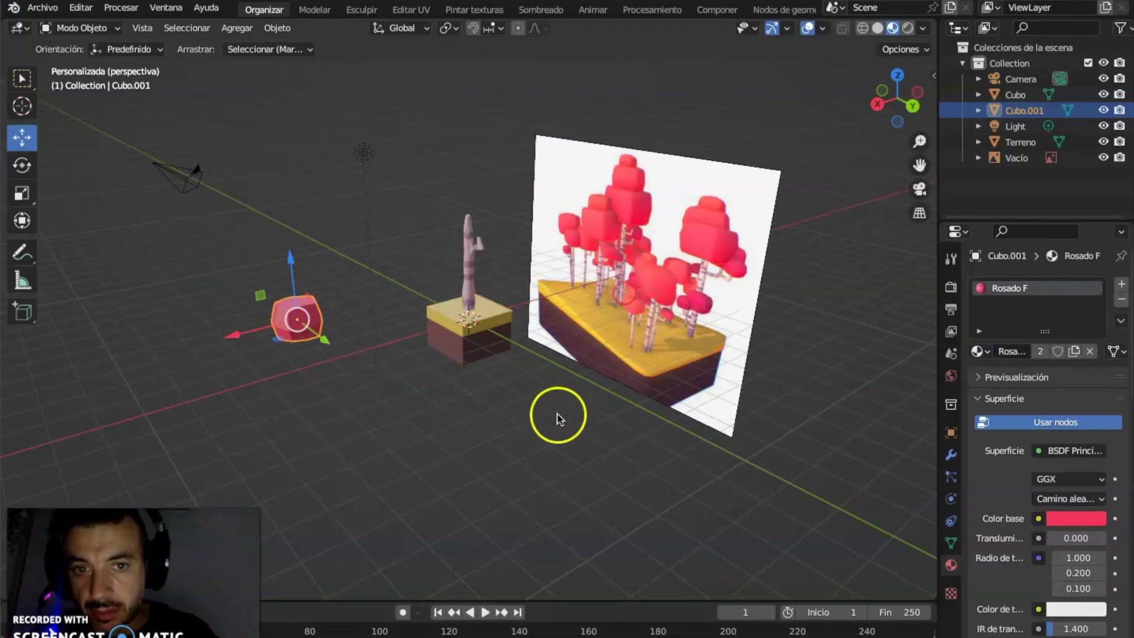
middle_drag(666, 417, 674, 411)
middle_drag(643, 367, 380, 359)
drag(388, 365, 514, 363)
middle_drag(587, 380, 283, 329)
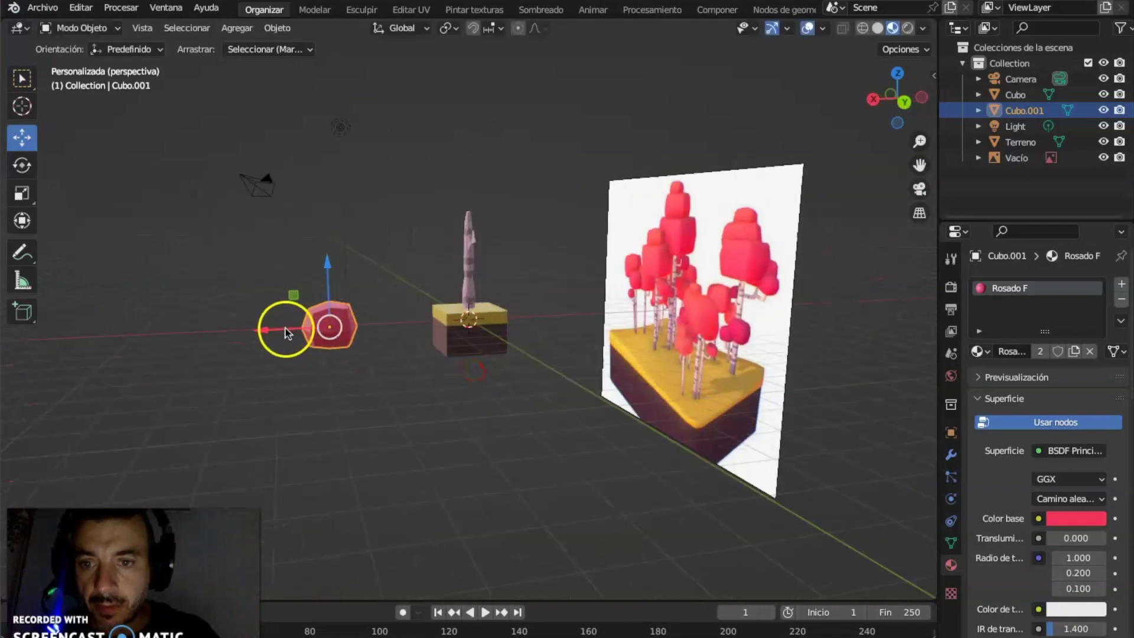
drag(273, 329, 414, 314)
middle_drag(414, 314, 599, 354)
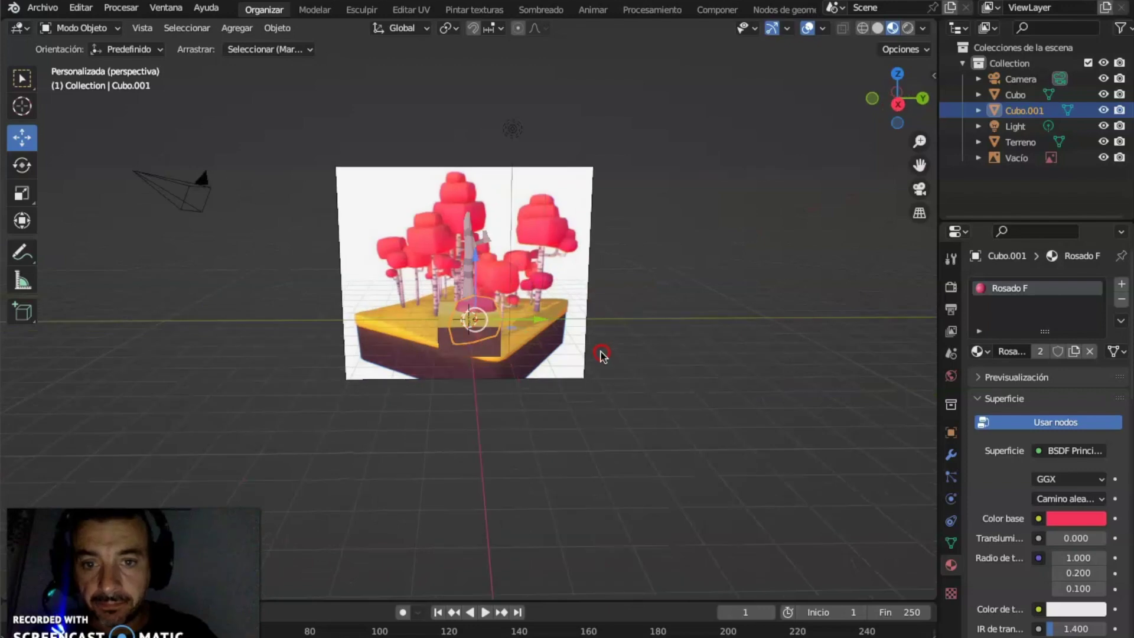
drag(539, 321, 537, 320)
drag(472, 245, 478, 139)
middle_drag(707, 266, 498, 167)
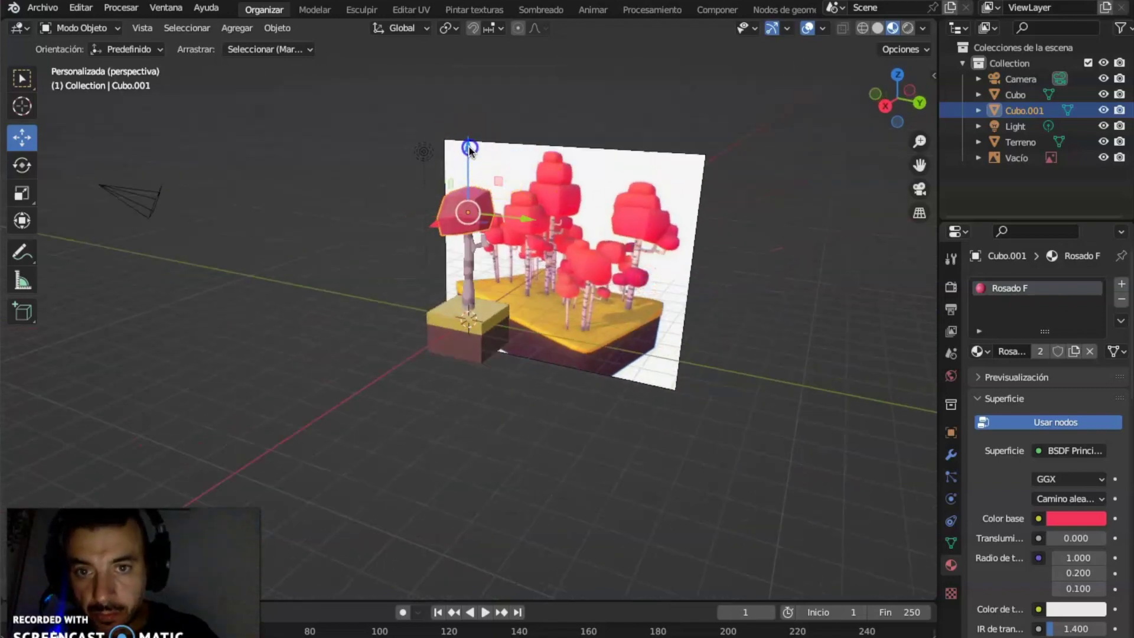
mouse_move(470, 149)
mouse_down()
mouse_move(470, 159)
mouse_move(468, 146)
mouse_up()
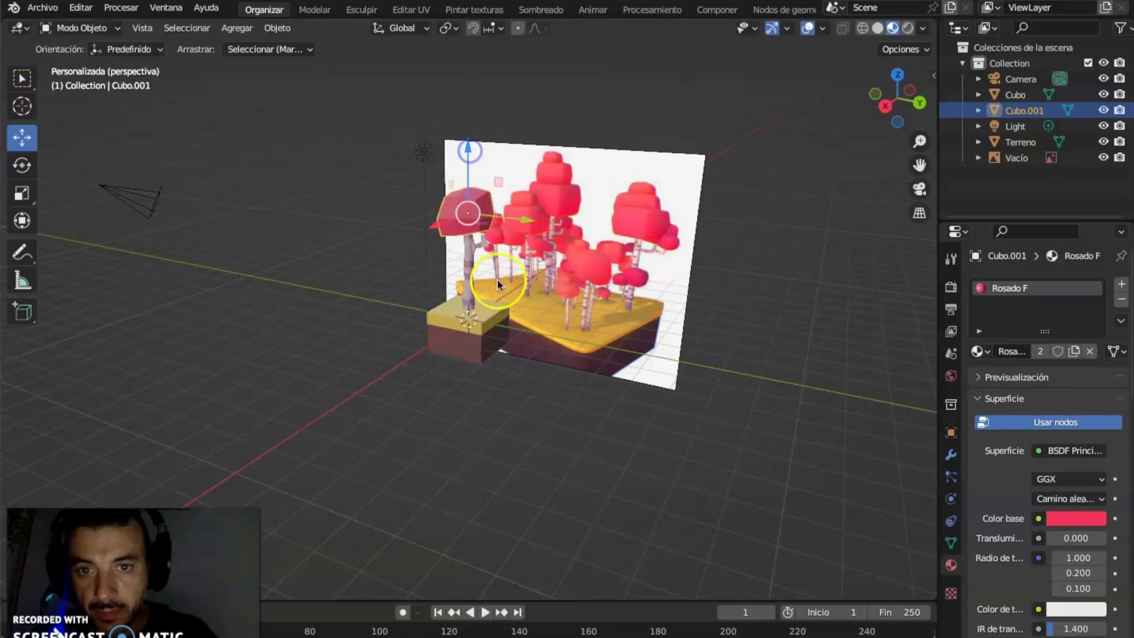
Step: Duplicate the foliage block, raise the copy above the original, and scale it uniformly to about 0.68
key(shift+d)
right_click(528, 328)
drag(466, 152, 469, 121)
middle_drag(528, 188, 560, 186)
scroll(562, 175, up, 2)
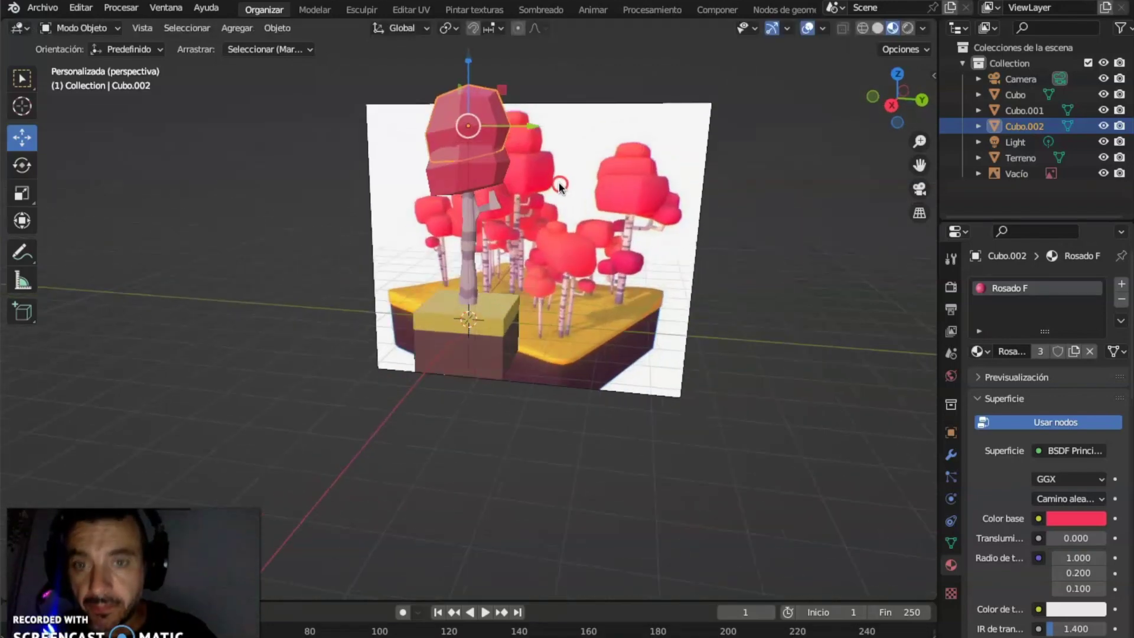
key(s)
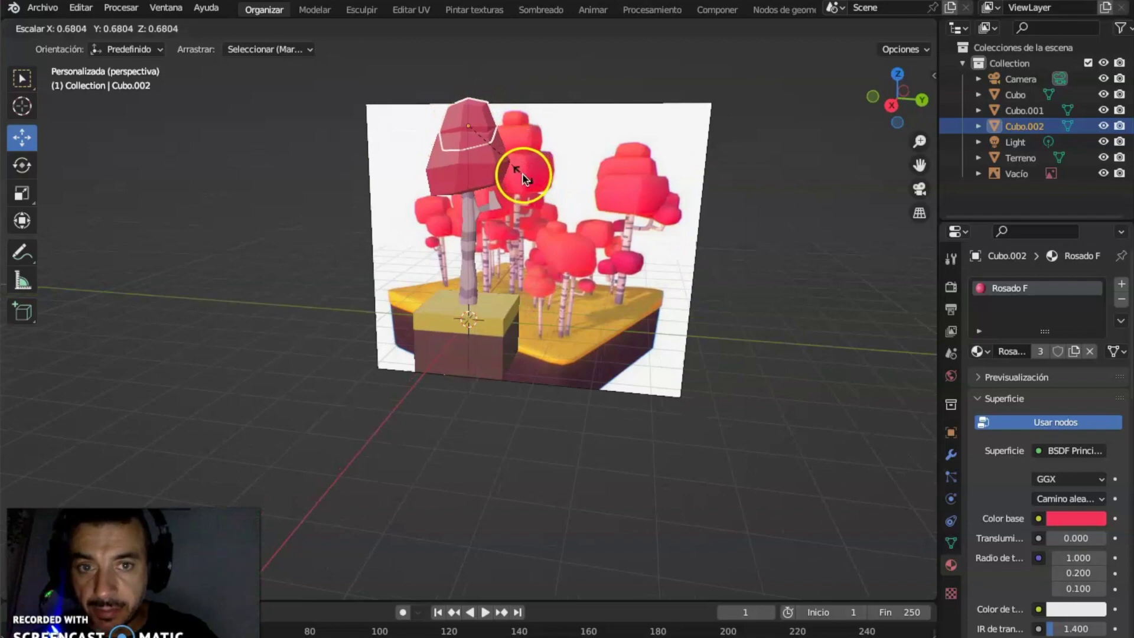
click(523, 175)
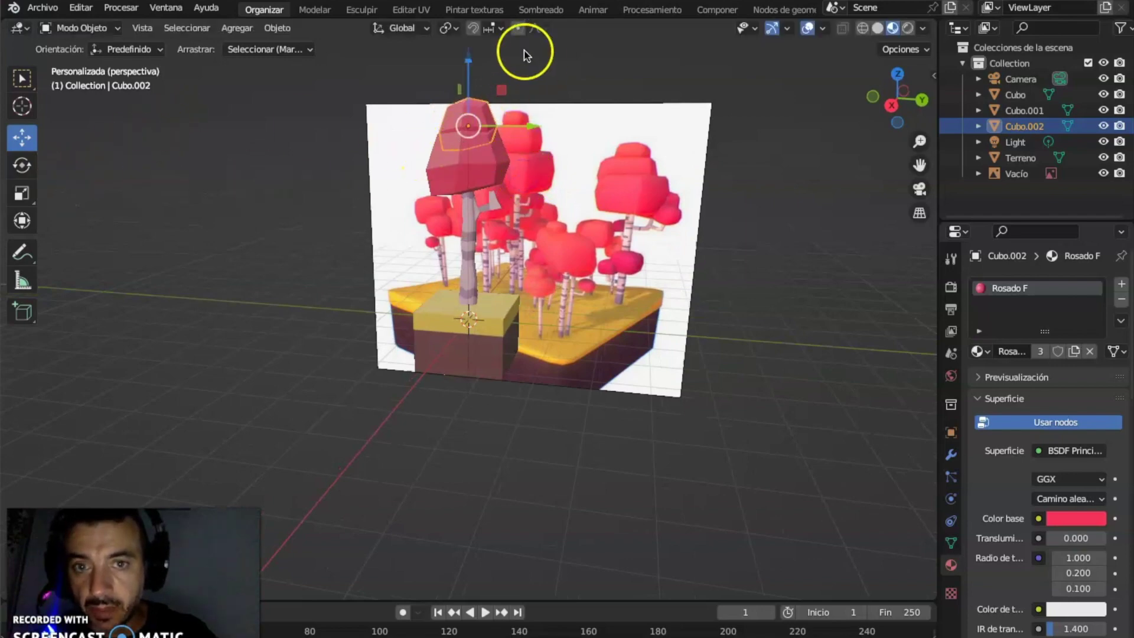
Step: Raise the smaller foliage block slightly and flatten it along Z
mouse_move(469, 59)
mouse_down()
mouse_move(464, 587)
mouse_move(463, 45)
mouse_up()
click(22, 194)
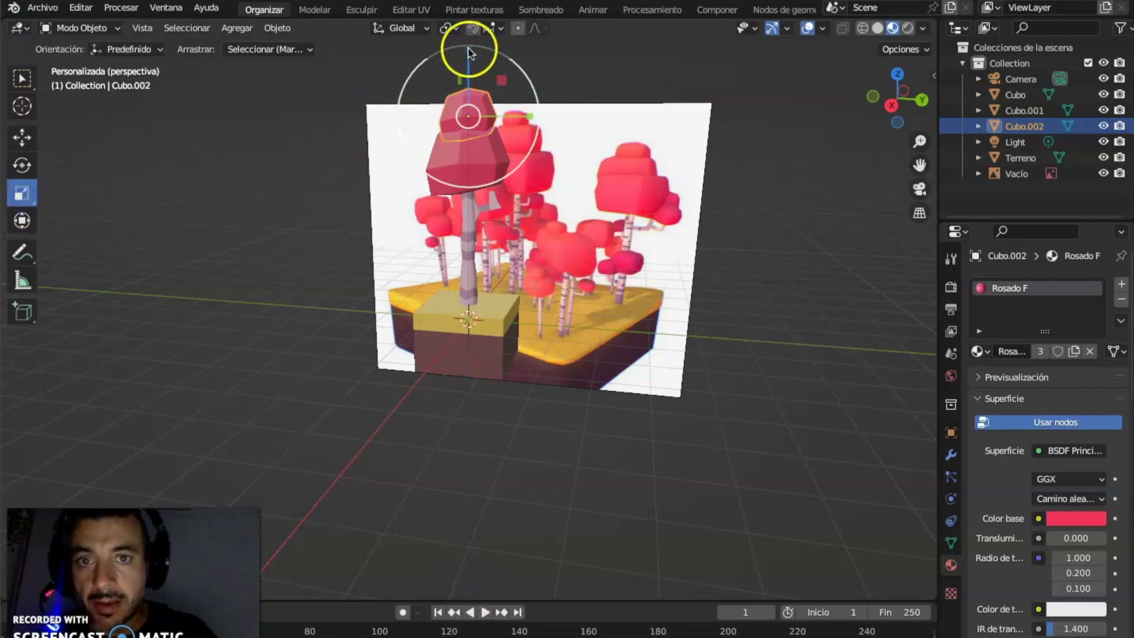
drag(468, 52, 469, 71)
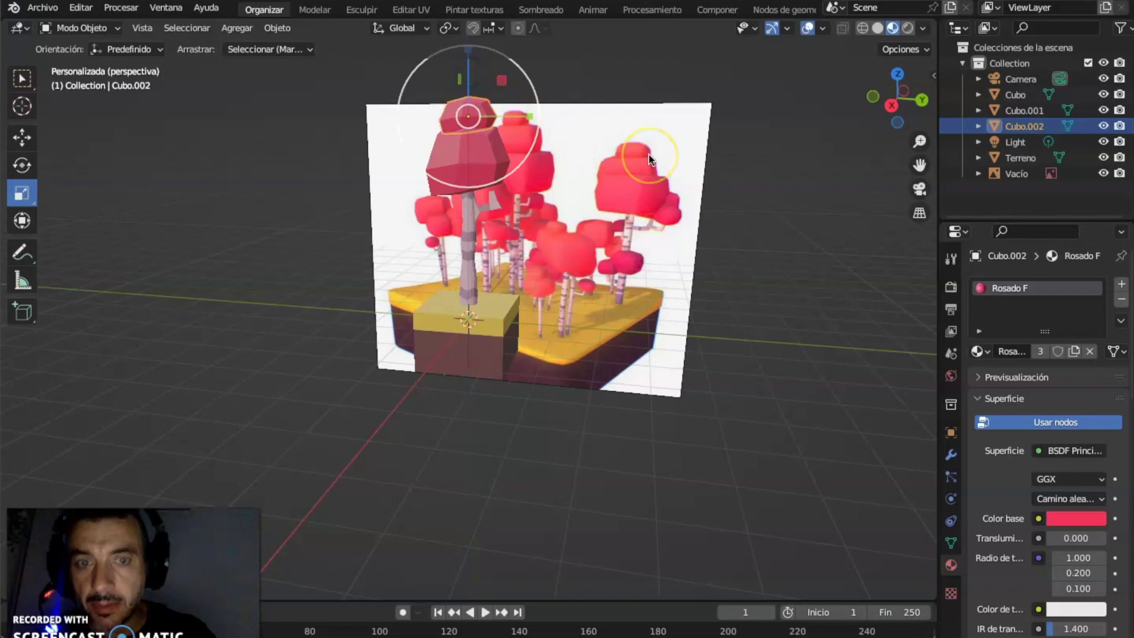
Step: Duplicate the flattened foliage block, raise the copy to form the treetop, and scale it down uniformly
key(shift+d)
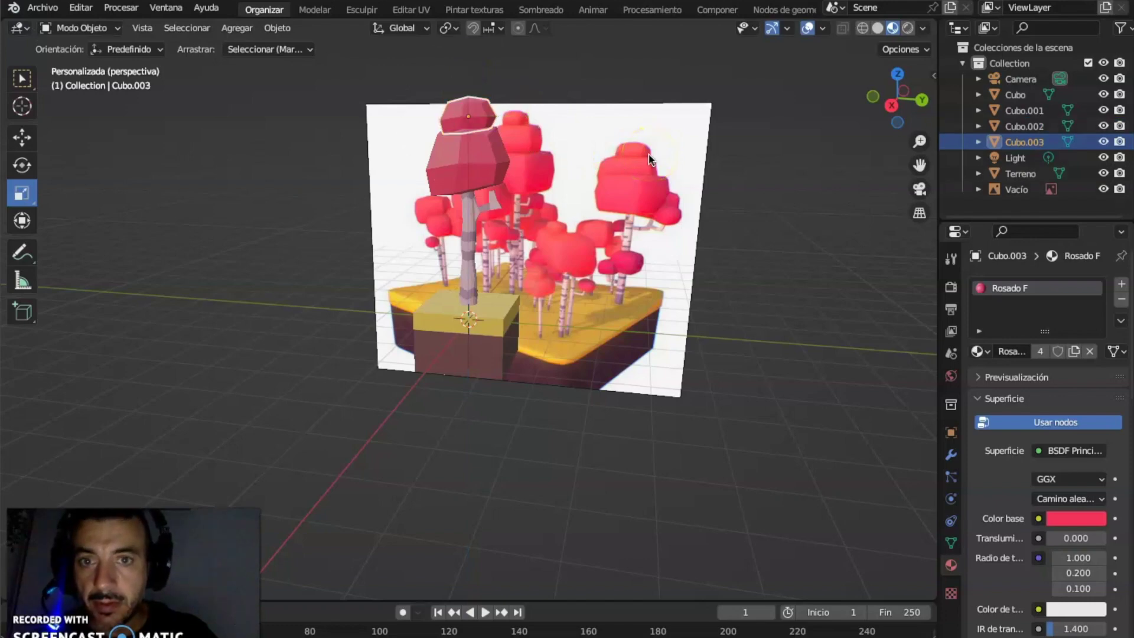
right_click(83, 109)
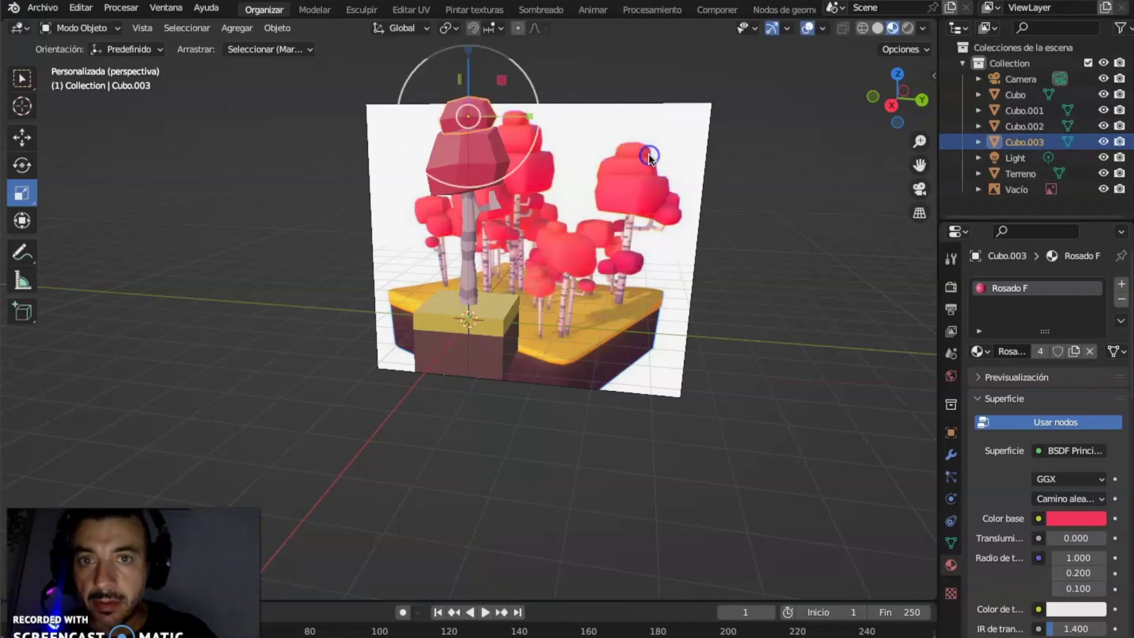
click(21, 140)
drag(472, 47, 473, 578)
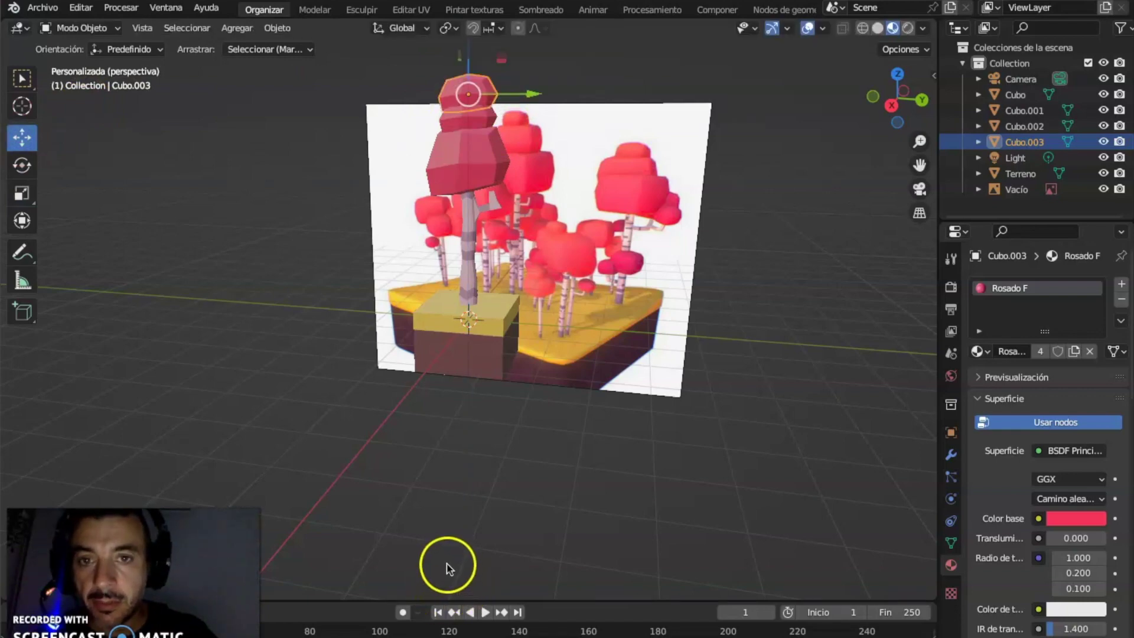
key(s)
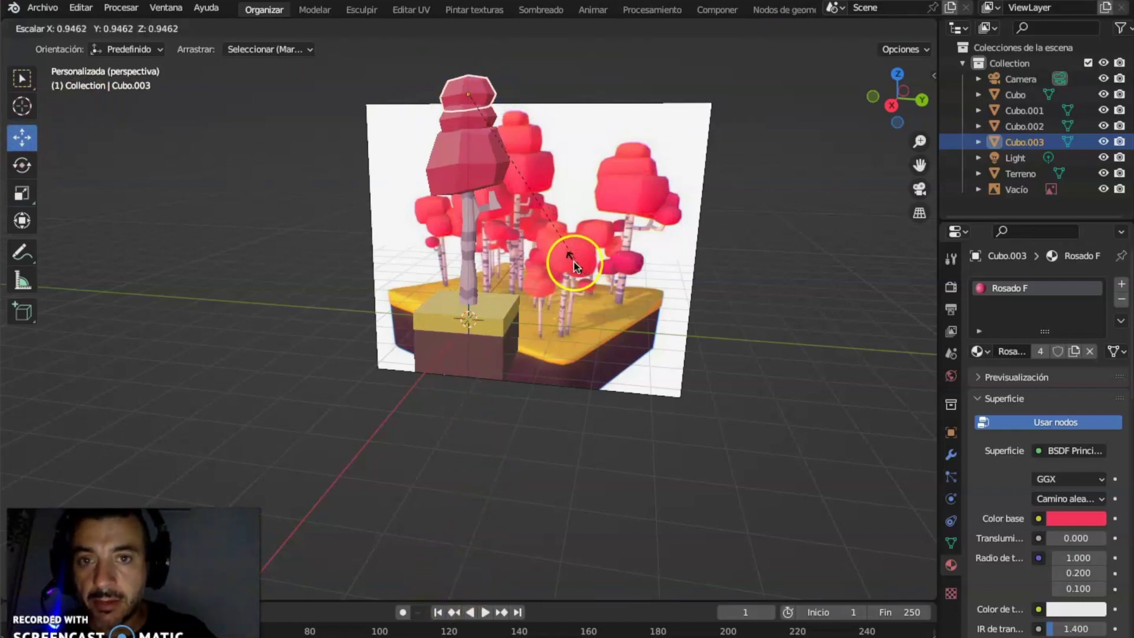
click(529, 268)
middle_drag(681, 303, 558, 329)
middle_drag(572, 387, 685, 307)
middle_drag(623, 317, 693, 350)
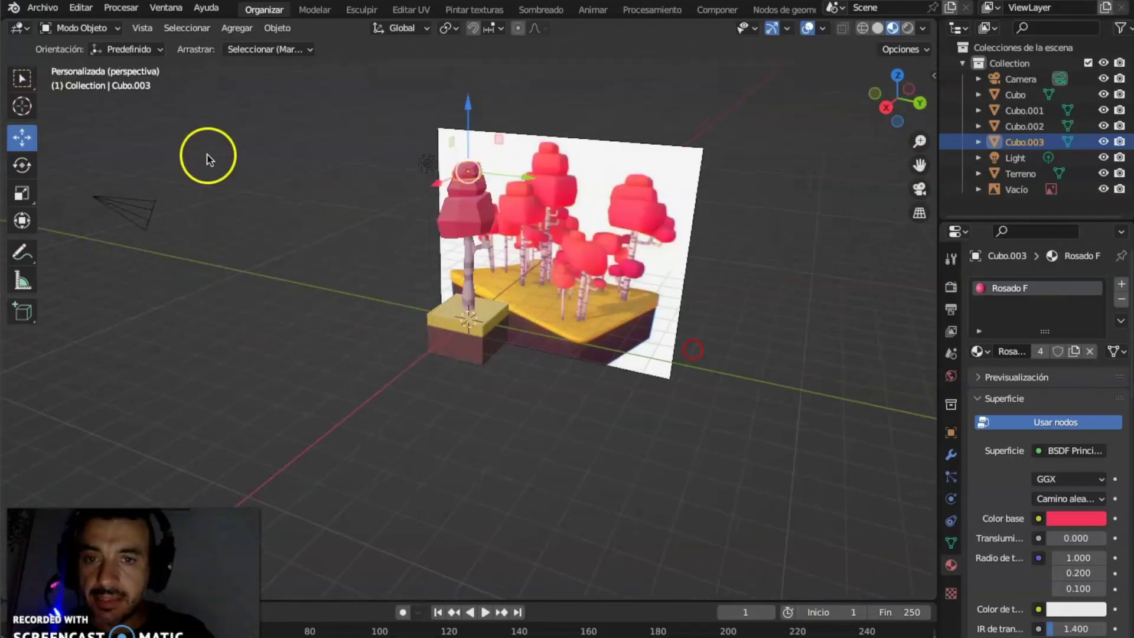
Step: Deselect the treetop and hide the Vacío reference image in the viewport
click(86, 28)
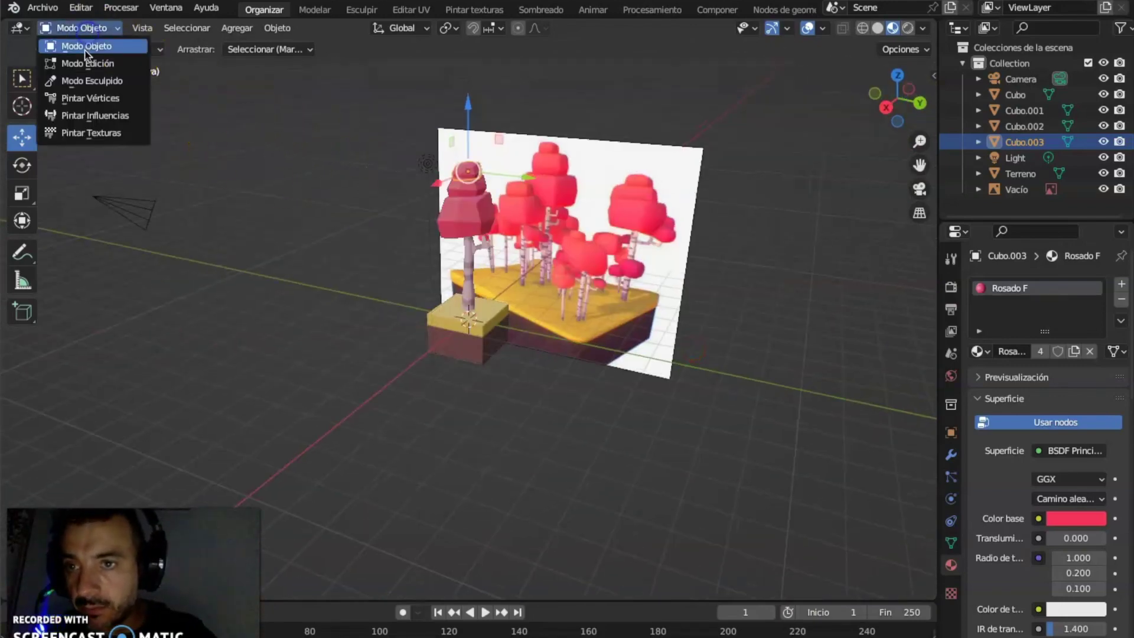
click(267, 205)
middle_drag(326, 268, 389, 294)
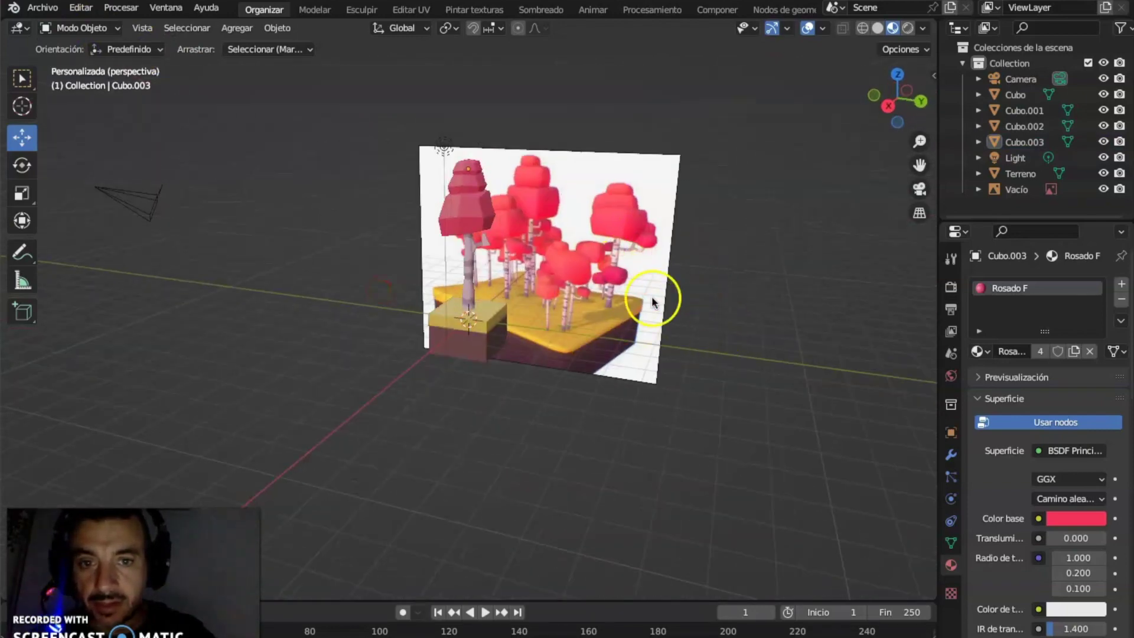
click(1034, 187)
click(1103, 189)
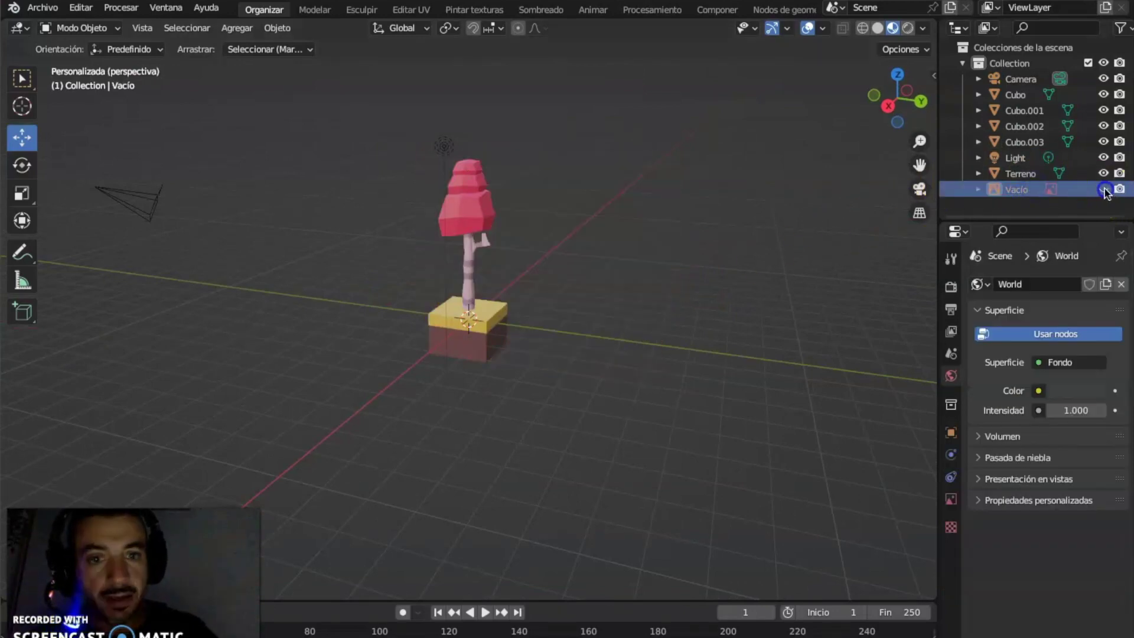
mouse_move(764, 228)
middle_down()
mouse_move(727, 182)
mouse_move(745, 221)
mouse_move(749, 202)
mouse_move(785, 246)
mouse_move(777, 231)
middle_up()
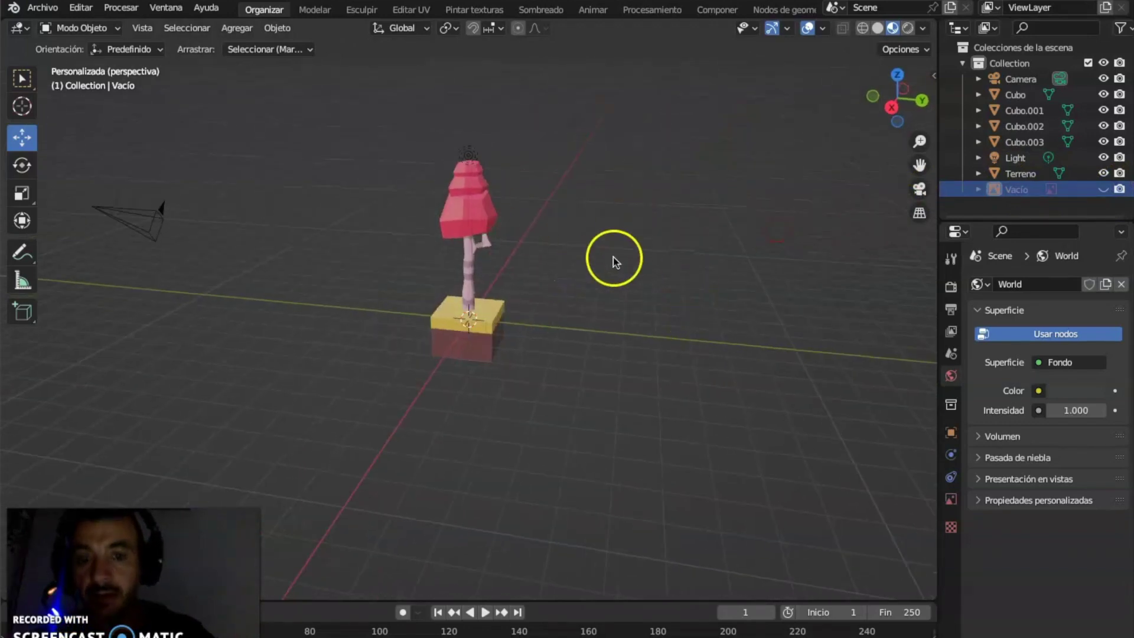
Step: Select the Terreno block, widen it along Y and X into a broad platform around the tree, and deselect it
click(489, 350)
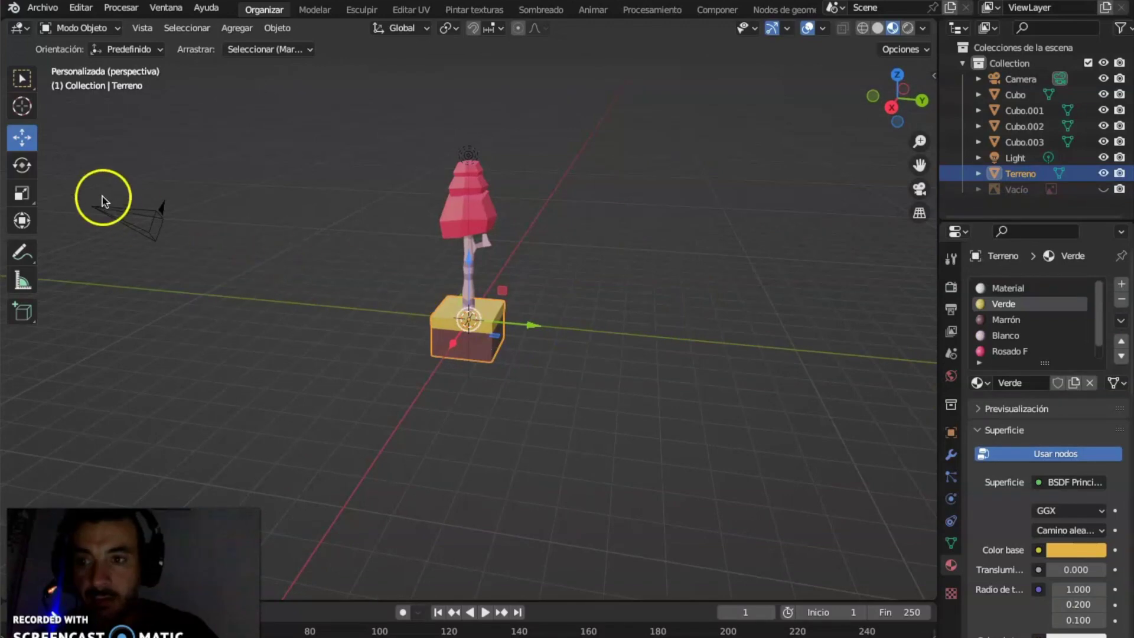
click(22, 194)
drag(531, 328, 647, 349)
drag(453, 347, 401, 419)
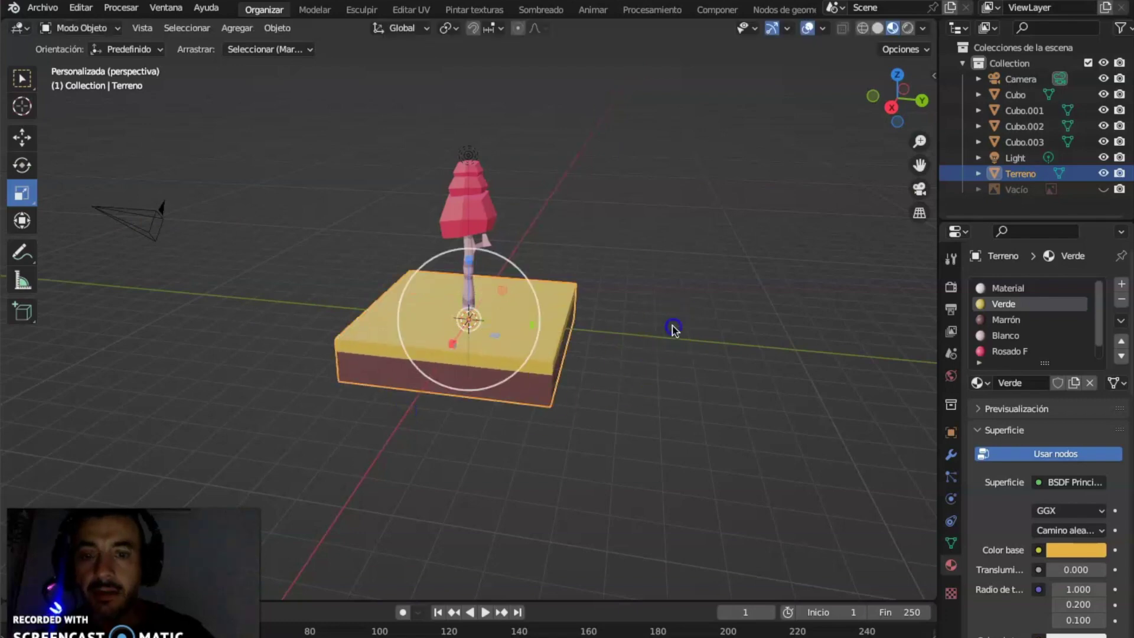
click(673, 329)
middle_drag(674, 329, 664, 294)
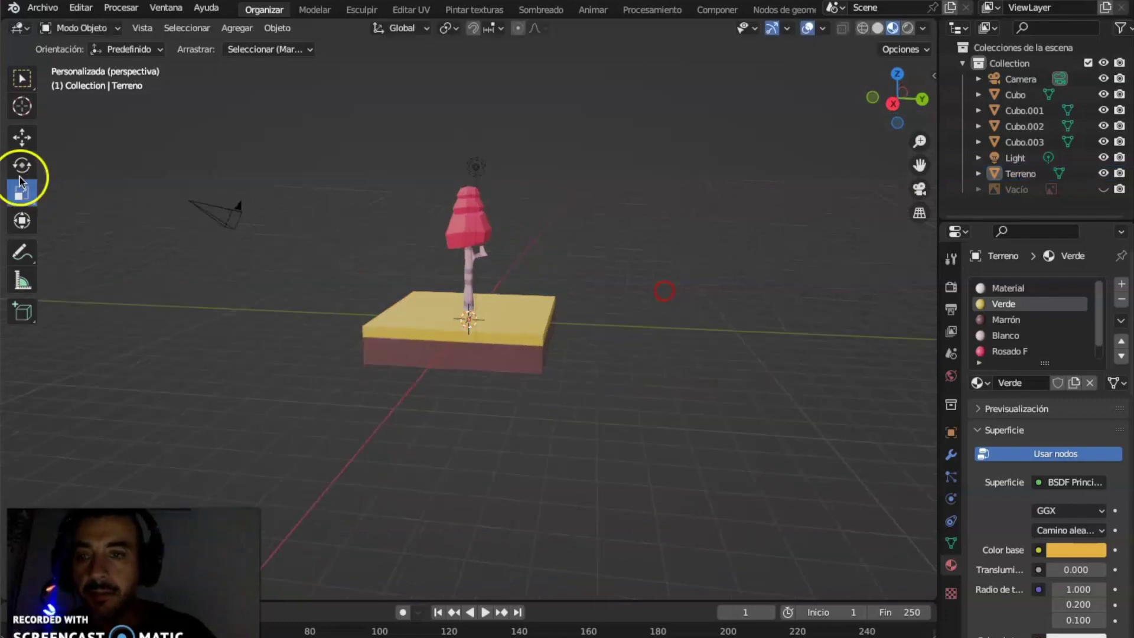
Step: With nothing selected, add a new cube mesh at the centre of the terrain
click(22, 79)
click(221, 427)
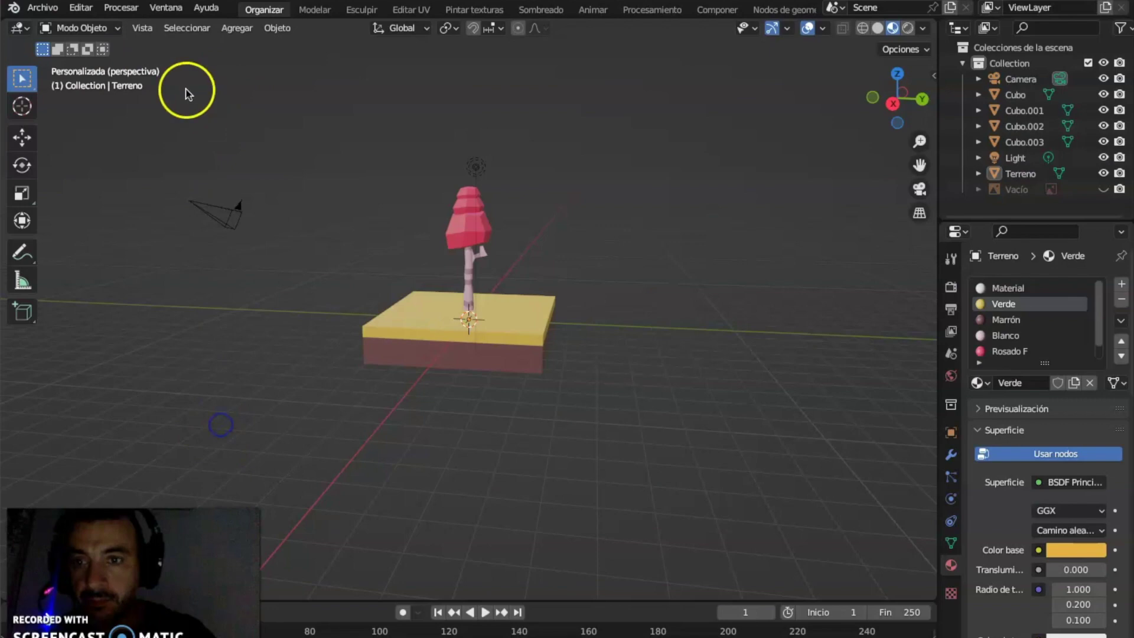
click(244, 29)
mouse_move(260, 45)
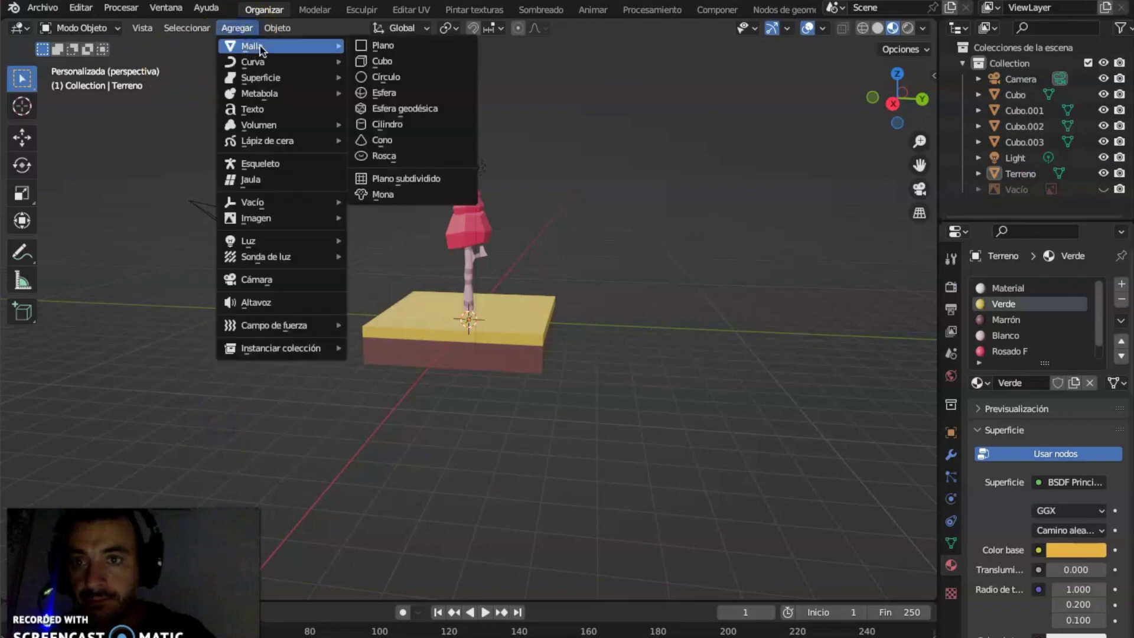
click(415, 61)
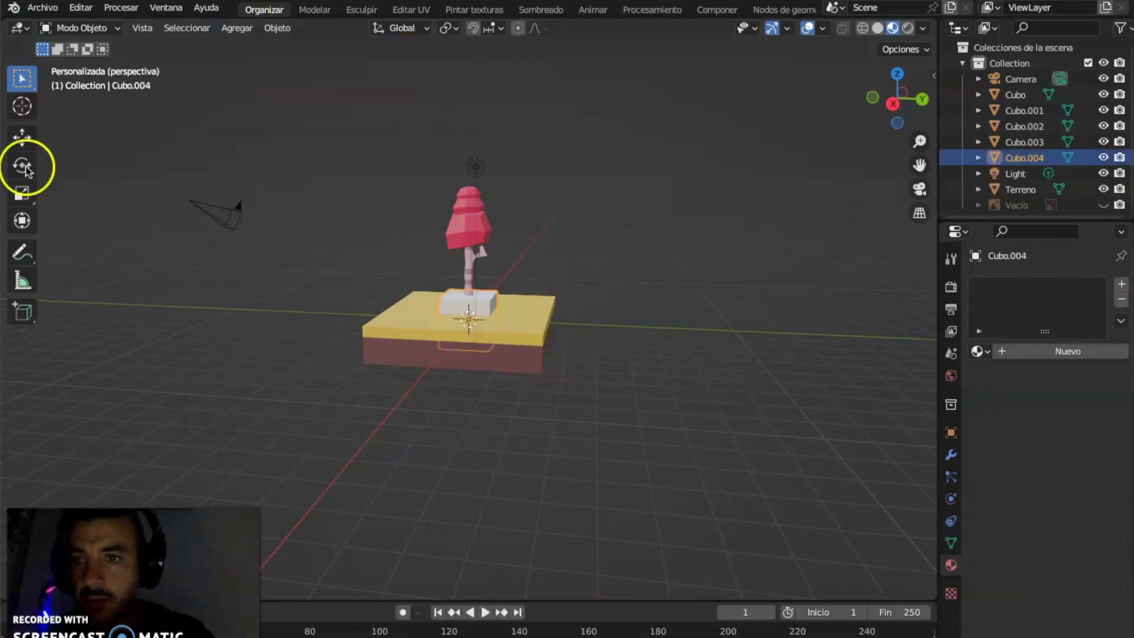
Step: Scale the new cube up uniformly until it encloses the whole terrain and tree
key(s)
click(827, 451)
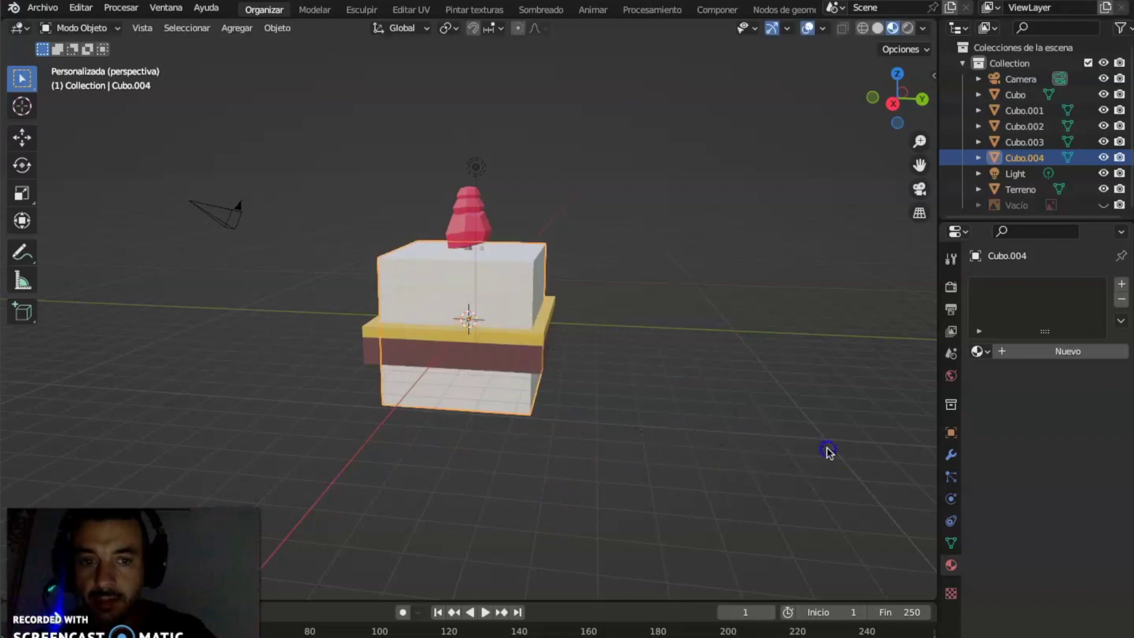
key(s)
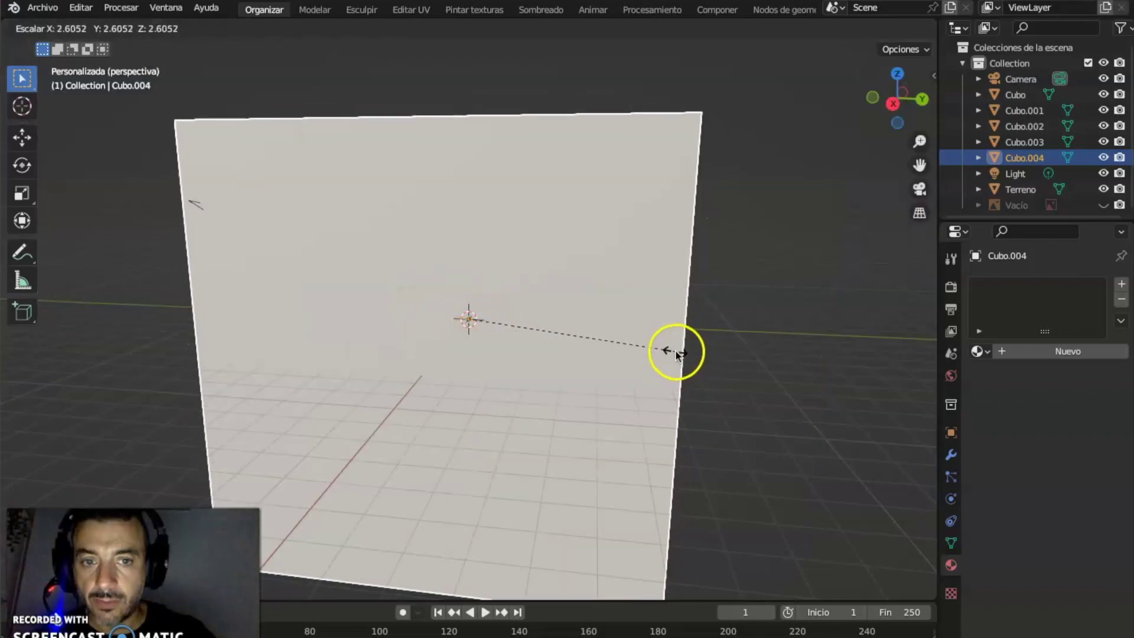
click(679, 362)
middle_drag(679, 362, 243, 178)
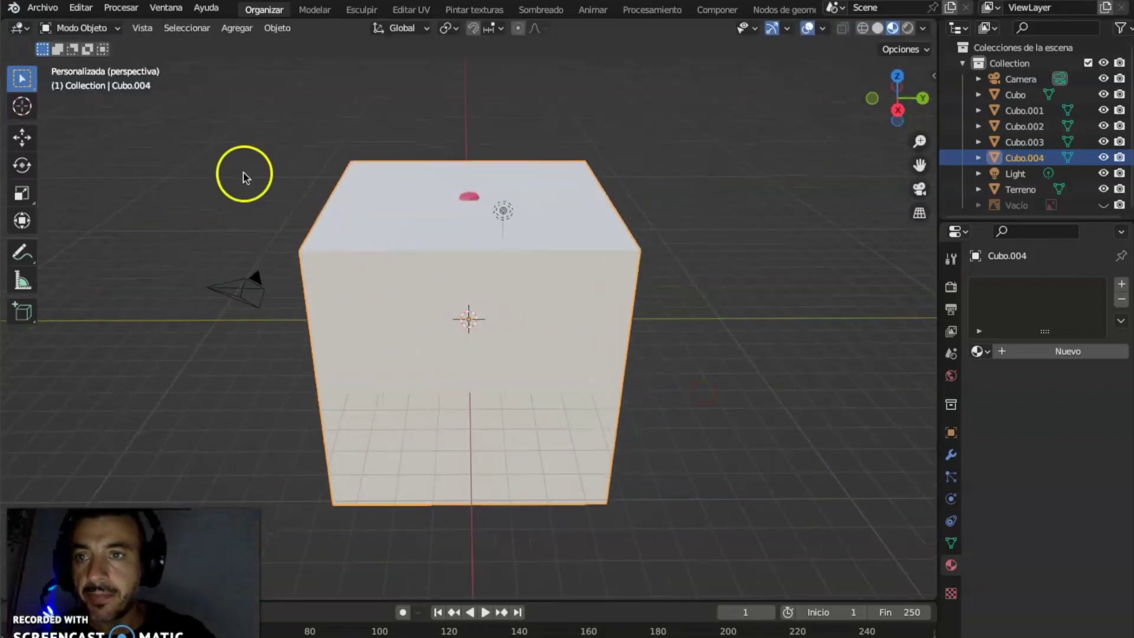
Step: Enter Edit Mode on the enclosing cube and delete its top and front faces
click(83, 29)
click(94, 60)
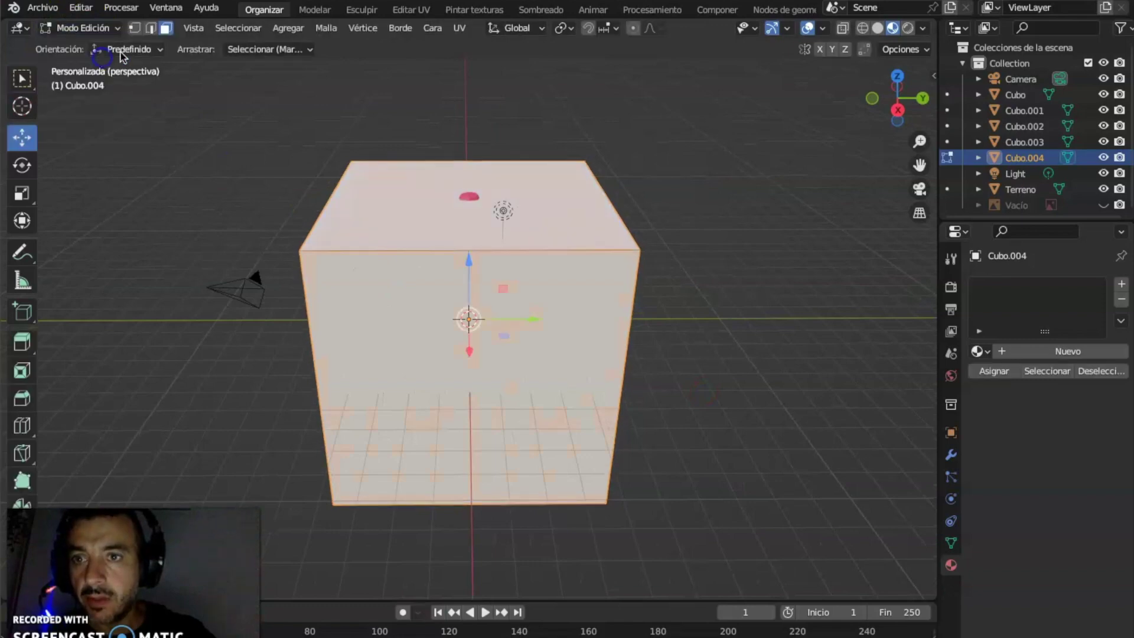
click(574, 210)
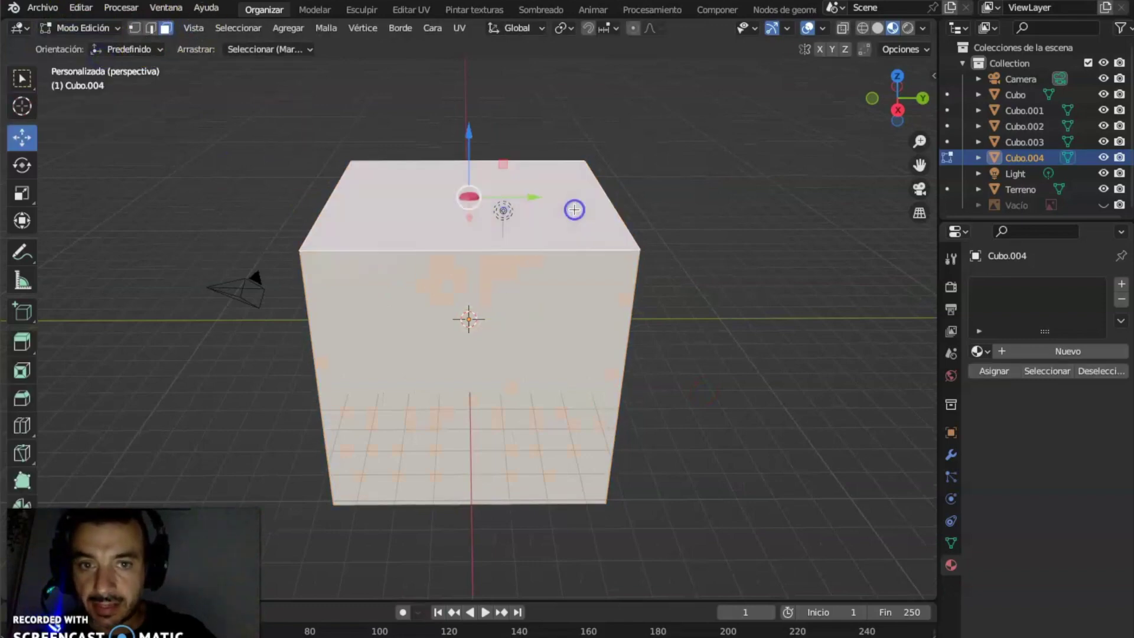
click(583, 348)
right_click(583, 348)
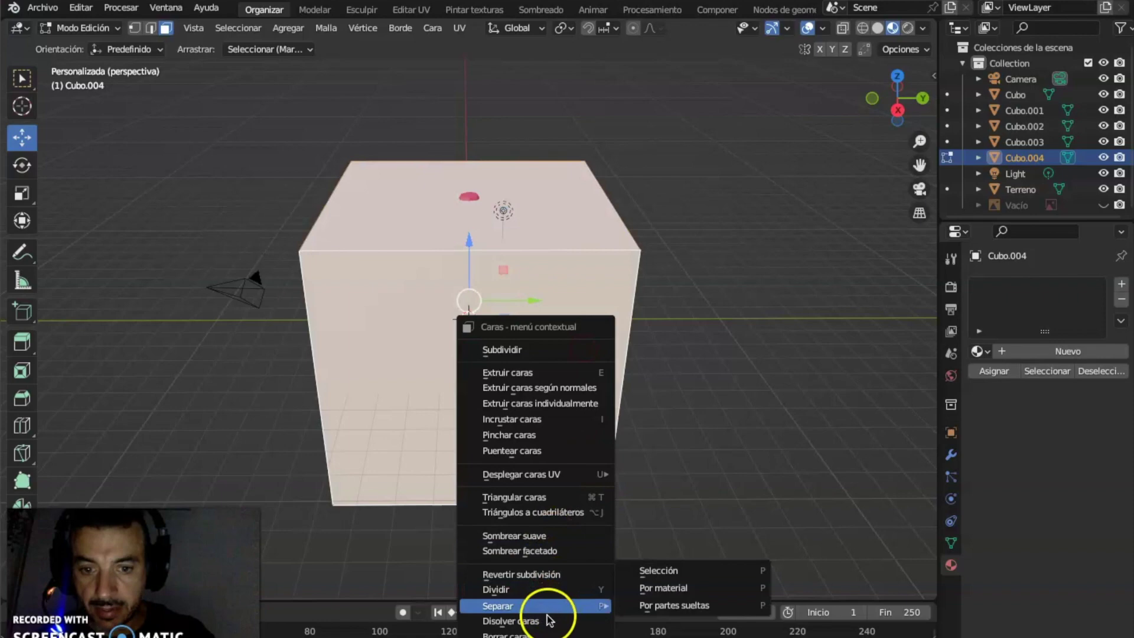
click(544, 633)
Step: Delete the cube's two side faces so only the floor and back wall remain, and return to Object Mode
click(600, 348)
shift+click(319, 306)
right_click(319, 306)
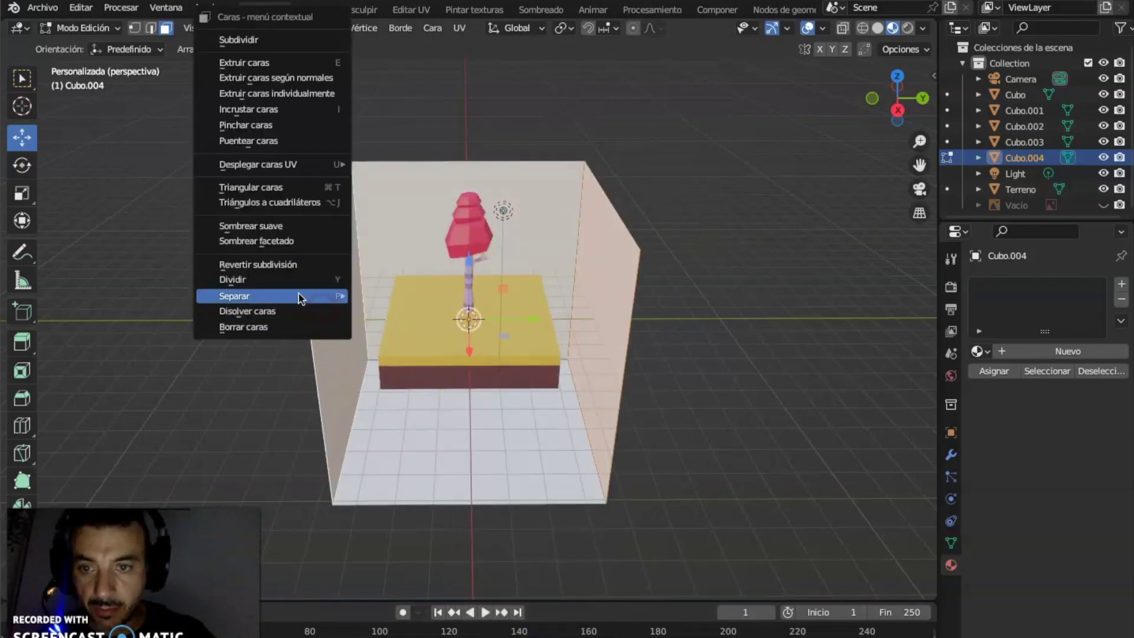
click(289, 328)
middle_drag(533, 319, 438, 296)
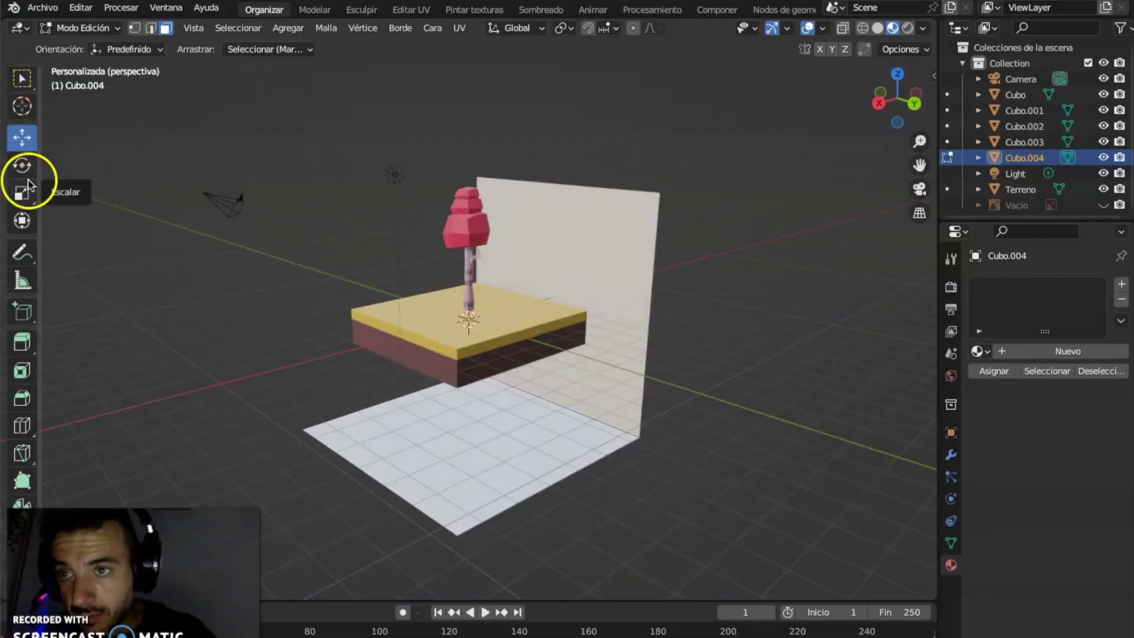
click(22, 199)
middle_drag(577, 293, 643, 248)
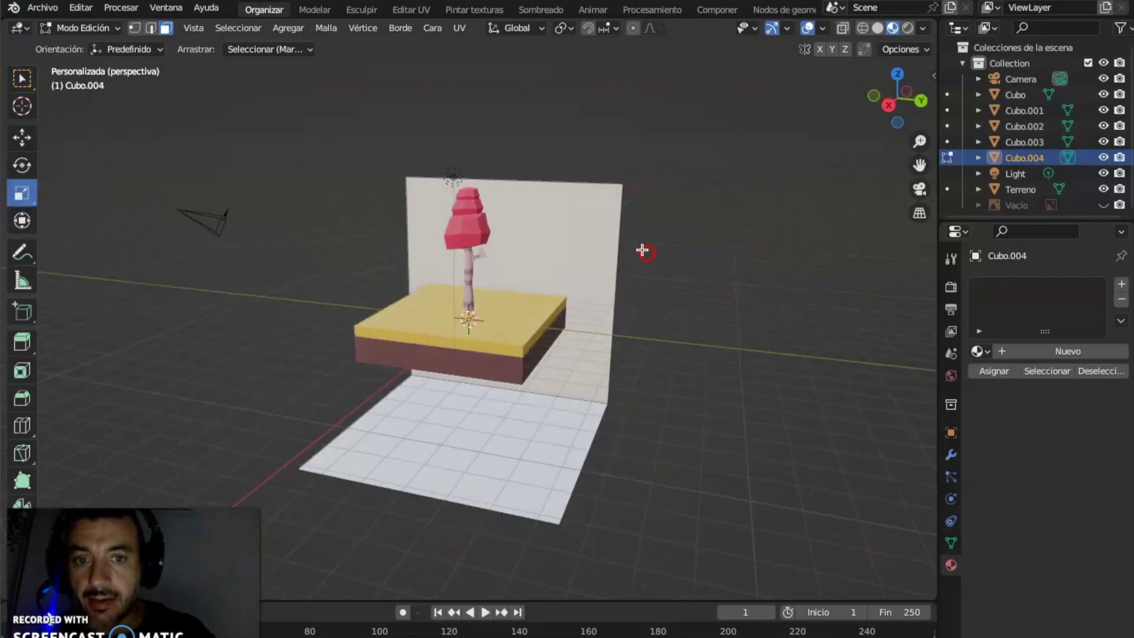
click(83, 29)
click(87, 46)
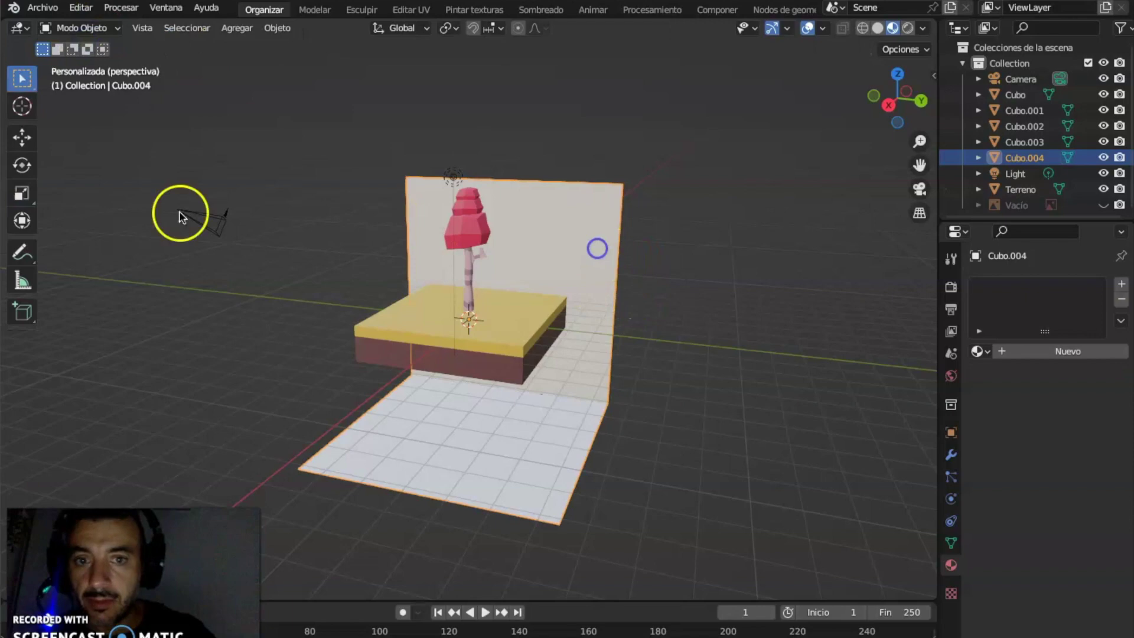
Step: Stretch the floor-and-wall backdrop widely along Y and X, and raise it along Z until its floor sits under the terrain
click(23, 192)
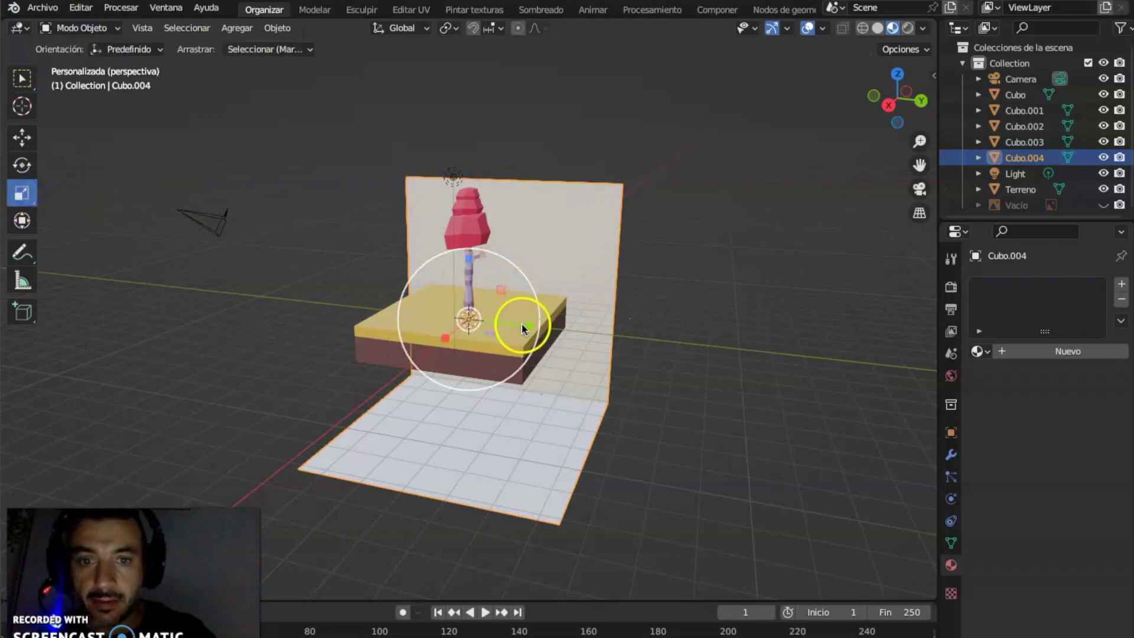
drag(531, 330, 689, 370)
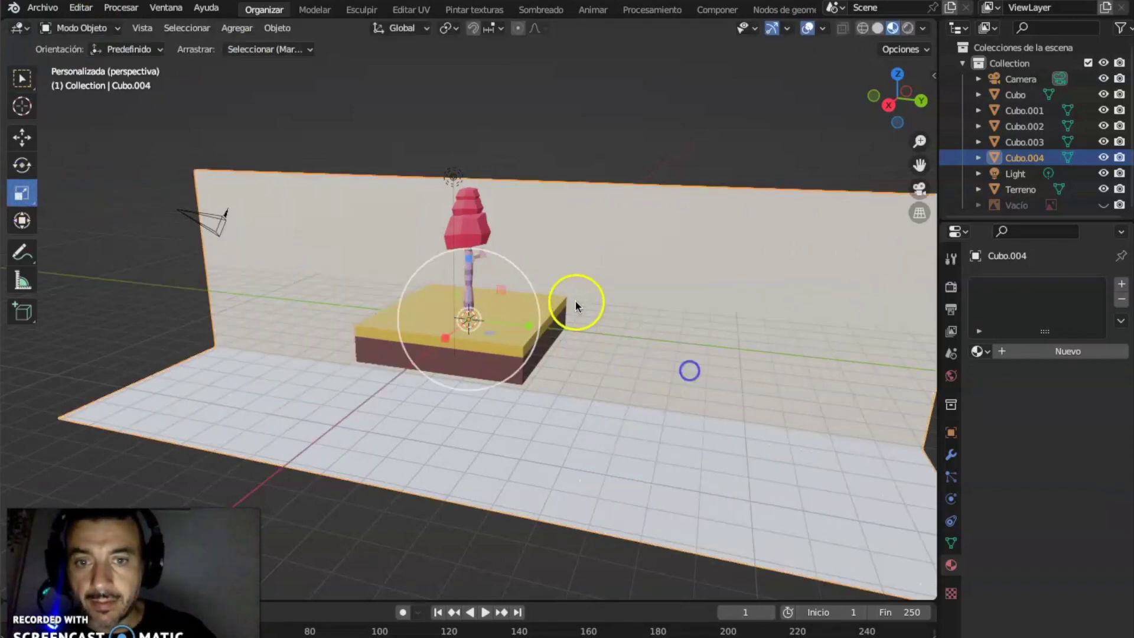
drag(445, 338, 381, 366)
drag(470, 260, 477, 95)
click(22, 138)
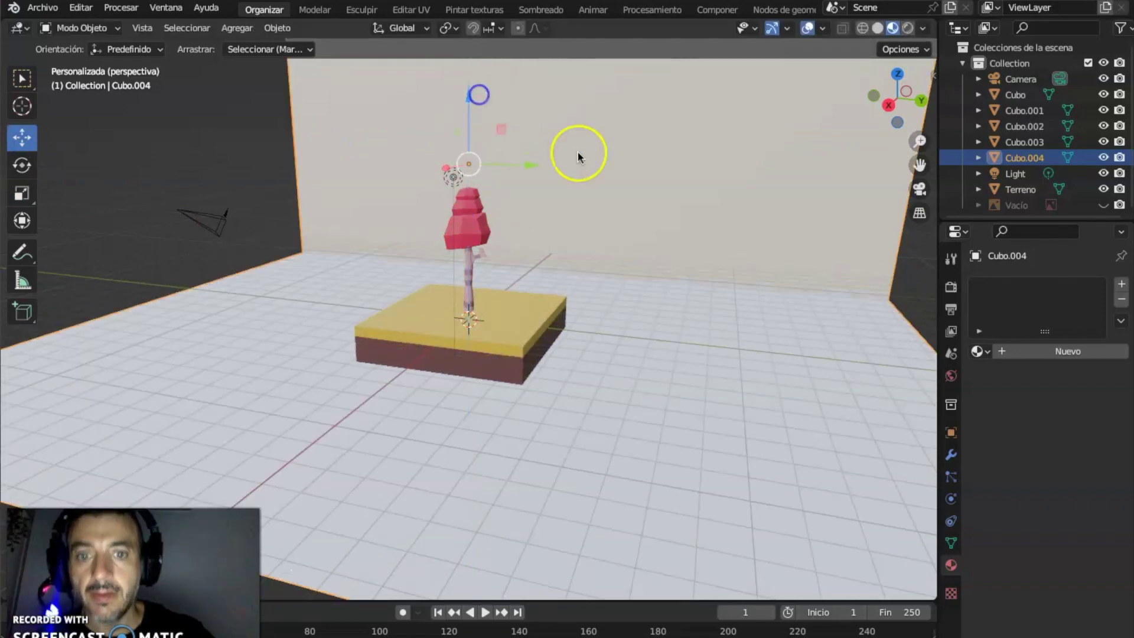
click(19, 80)
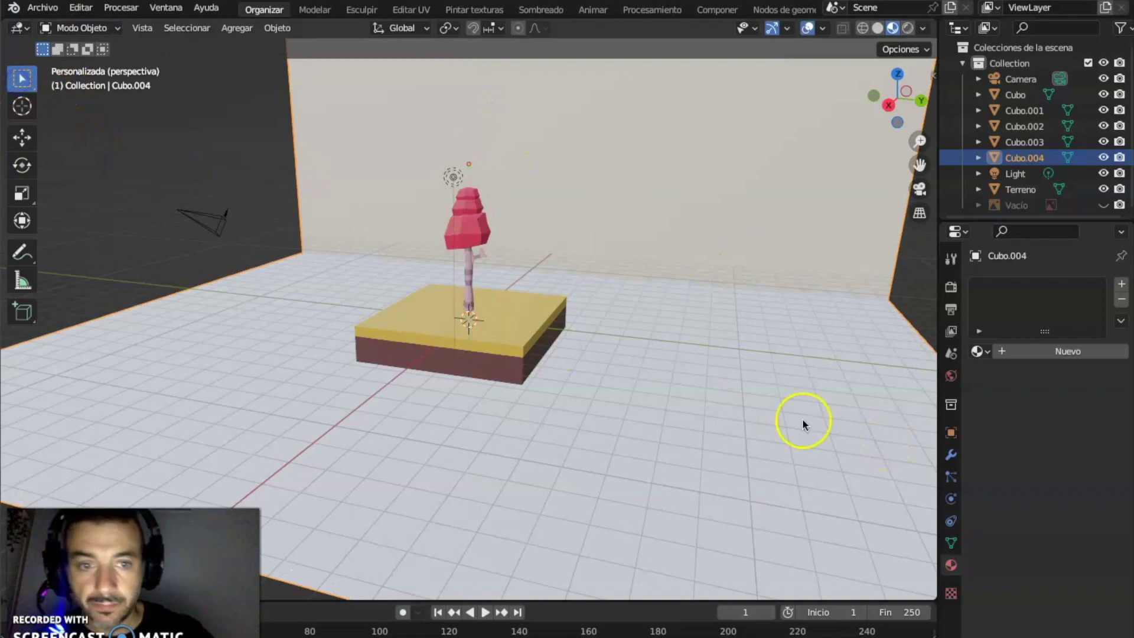
Step: Add a Multires (Multi-resolución) modifier to the backdrop, subdivide it four times to curve the corner, and apply the modifier
click(952, 455)
click(1012, 288)
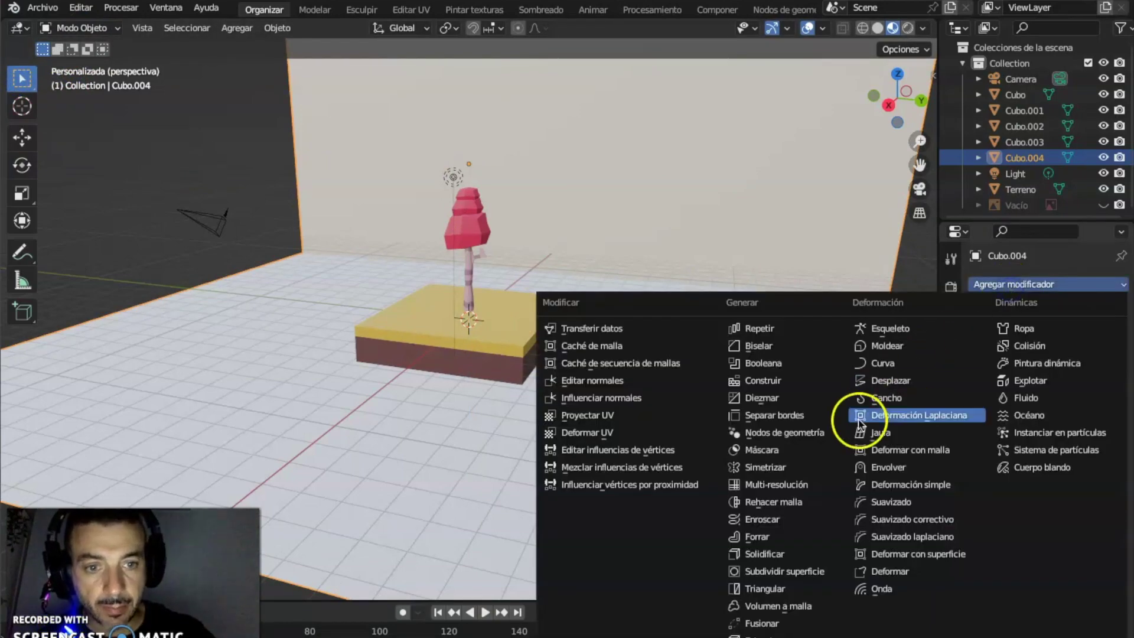
click(784, 488)
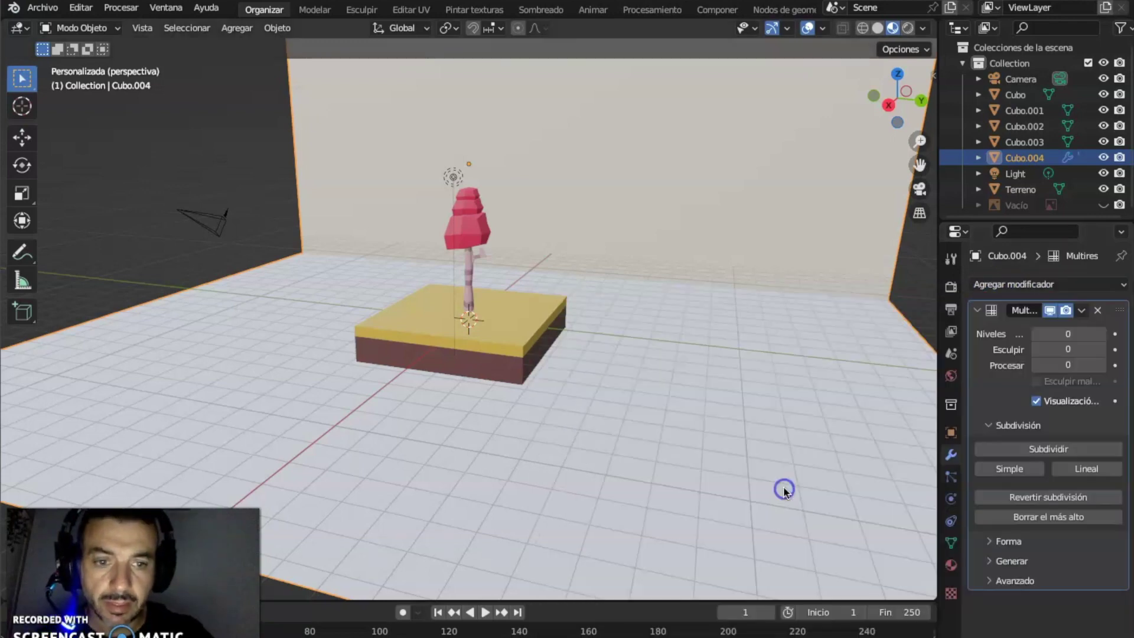
click(1058, 449)
click(1058, 449)
click(1058, 449)
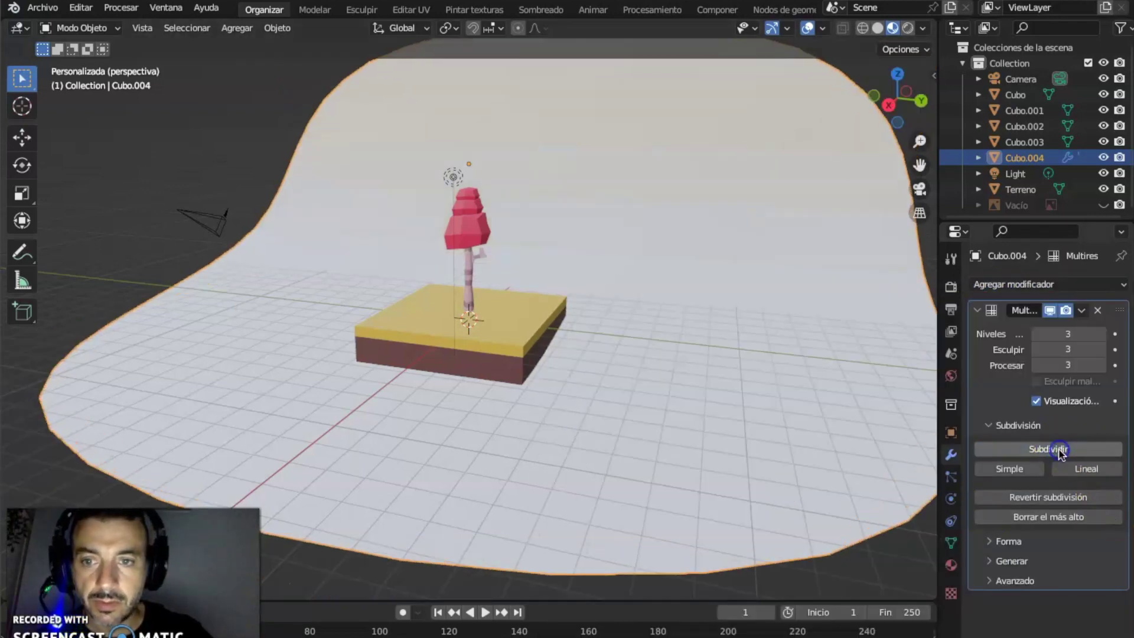
click(1059, 450)
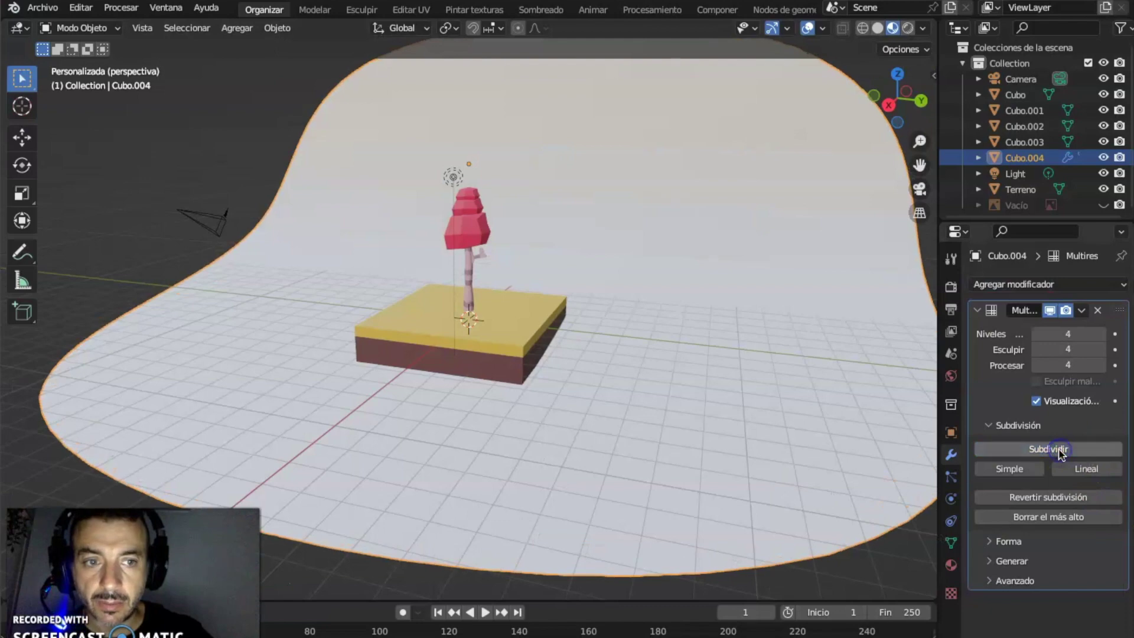
click(1084, 308)
click(997, 327)
Step: Apply smooth shading to the curved backdrop and check its surface from several sides
right_click(867, 301)
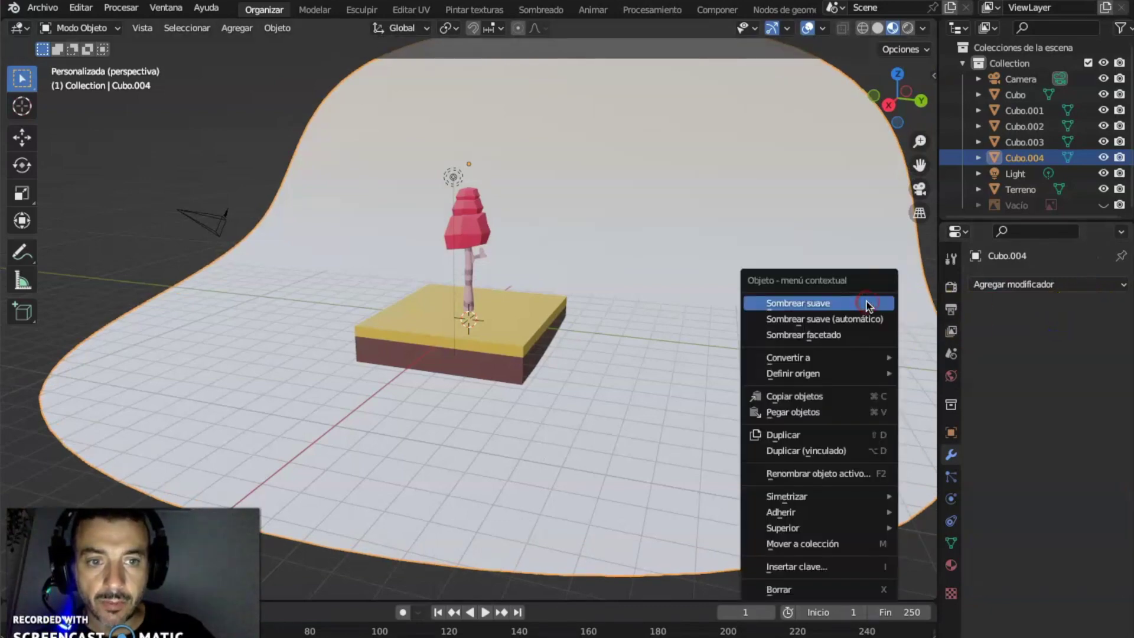
click(868, 318)
middle_drag(866, 316, 715, 282)
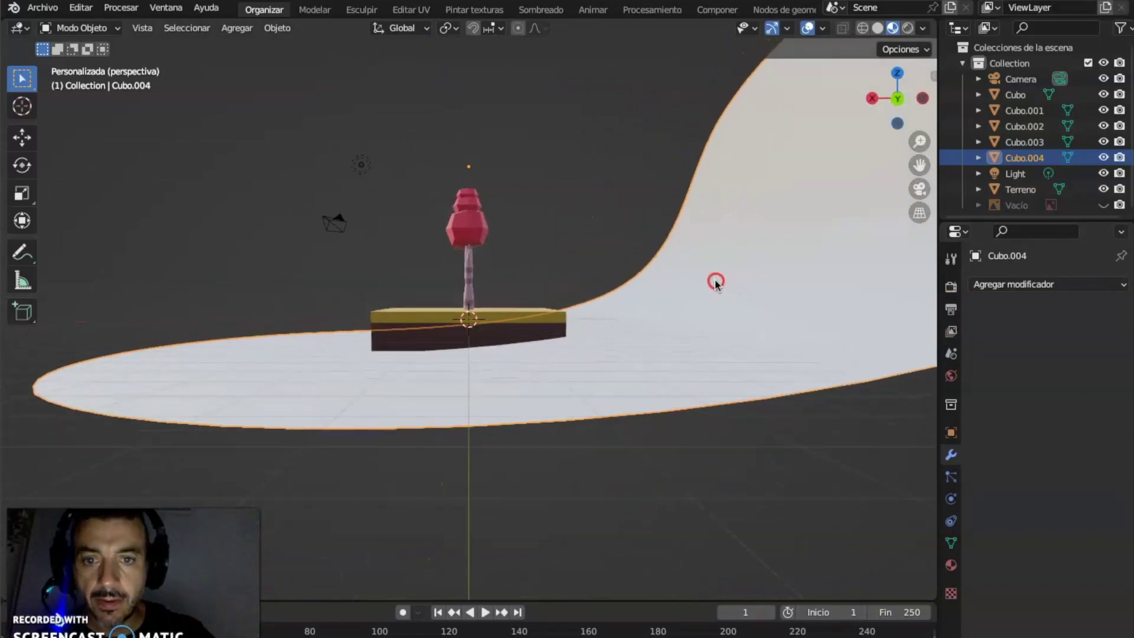
middle_drag(367, 305, 541, 279)
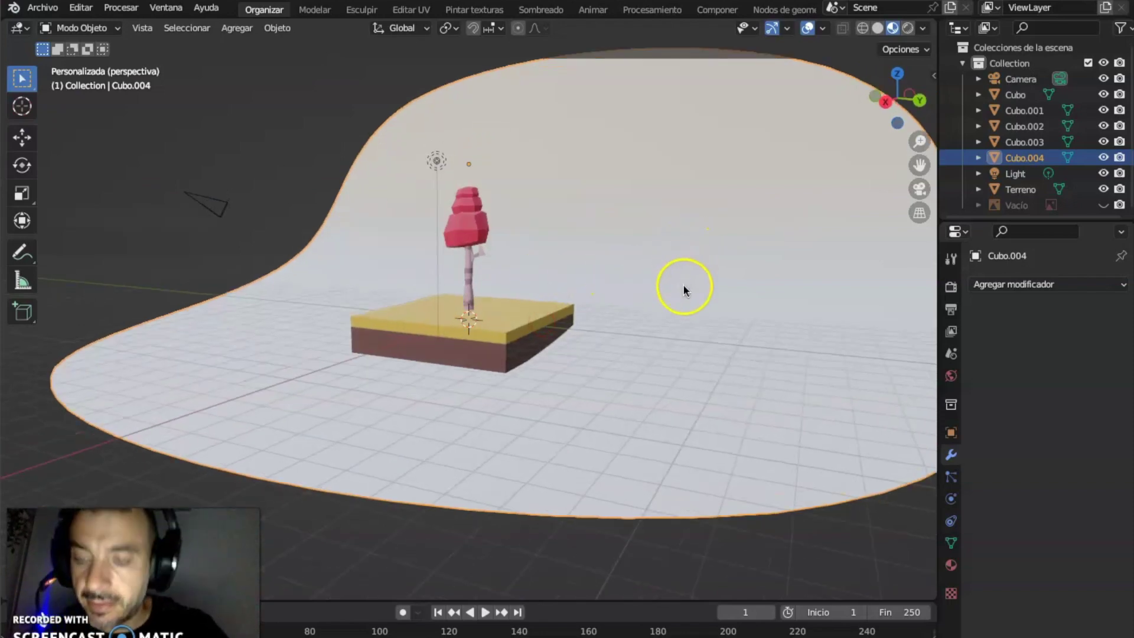
scroll(683, 295, down, 6)
middle_drag(683, 297, 746, 250)
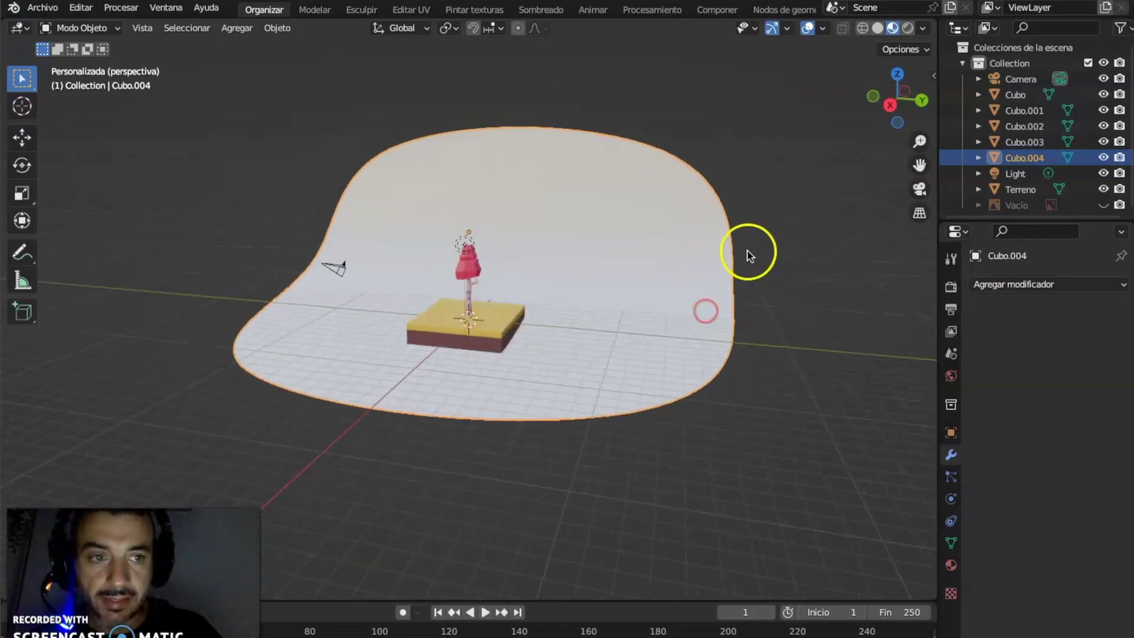
scroll(627, 247, up, 2)
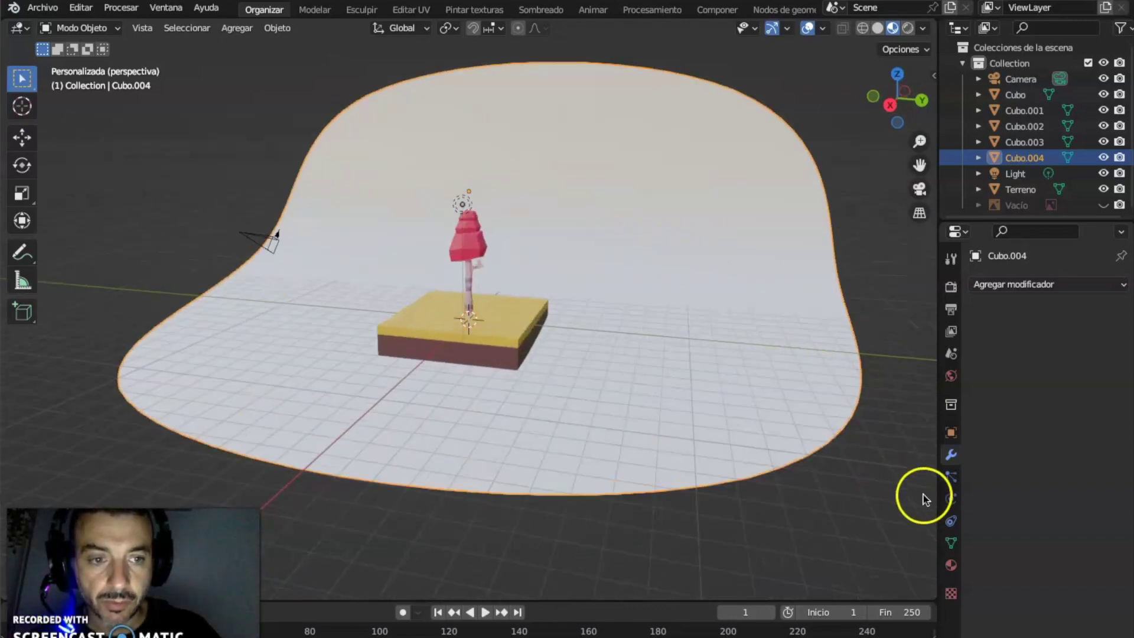
Step: Assign the existing Material.002 to the backdrop and check the colour around the island
click(950, 566)
click(983, 352)
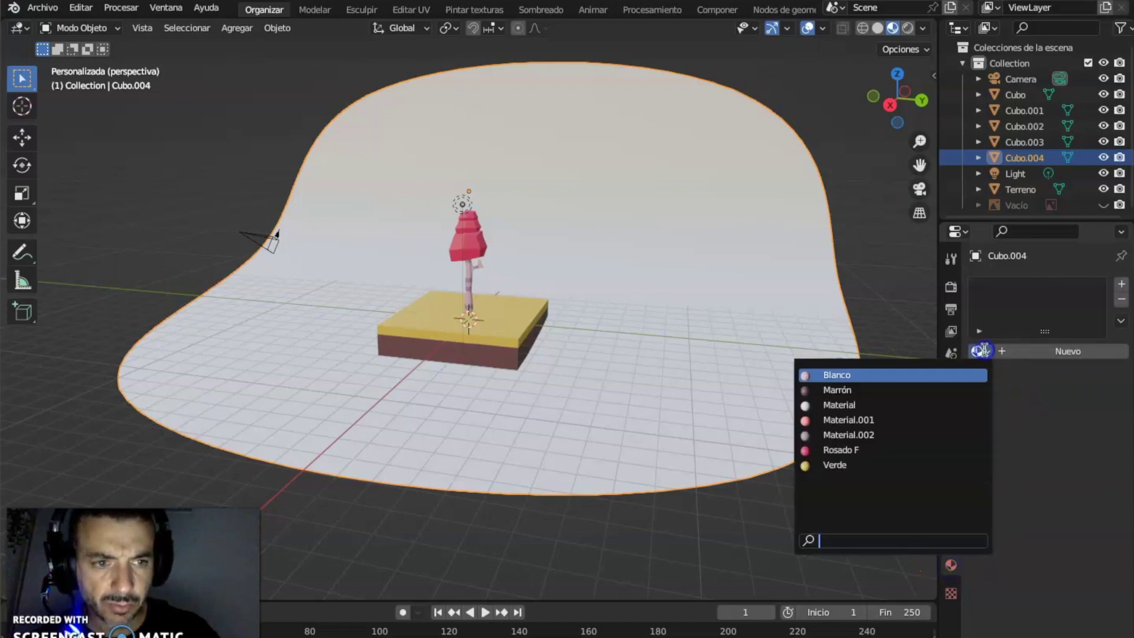
click(875, 438)
middle_drag(726, 304, 791, 274)
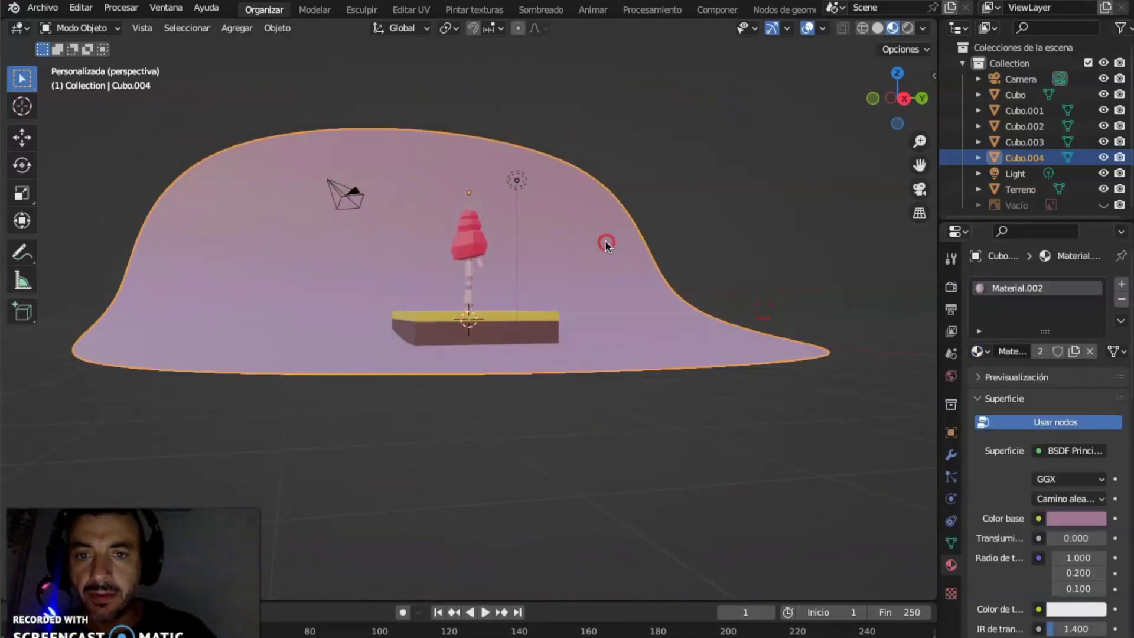
middle_drag(658, 296, 681, 276)
scroll(681, 276, up, 3)
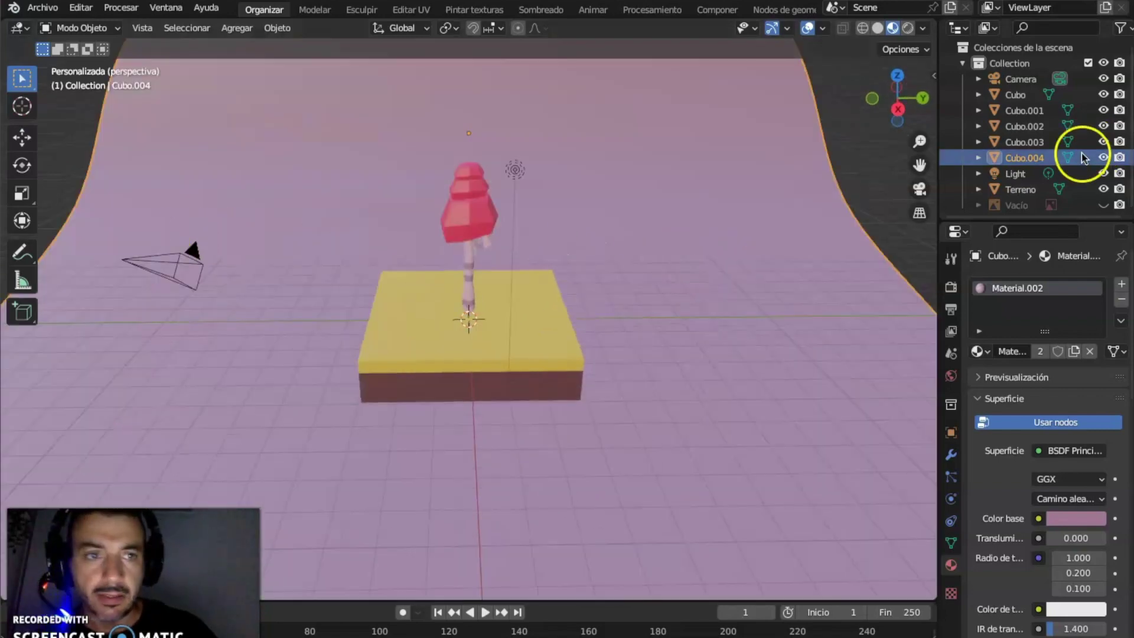
click(136, 269)
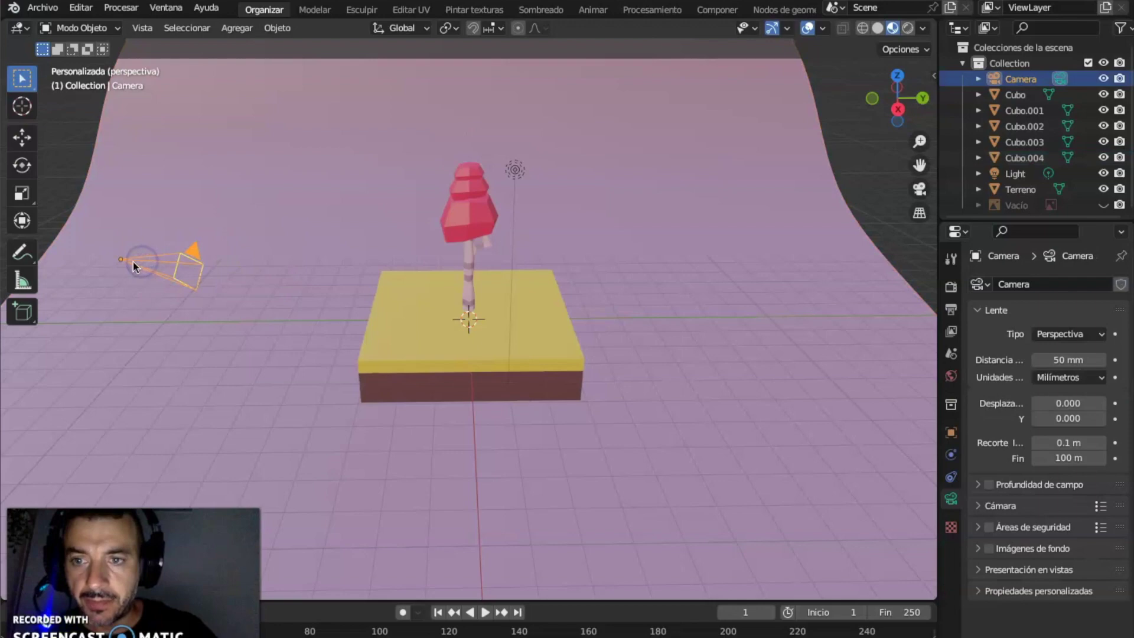
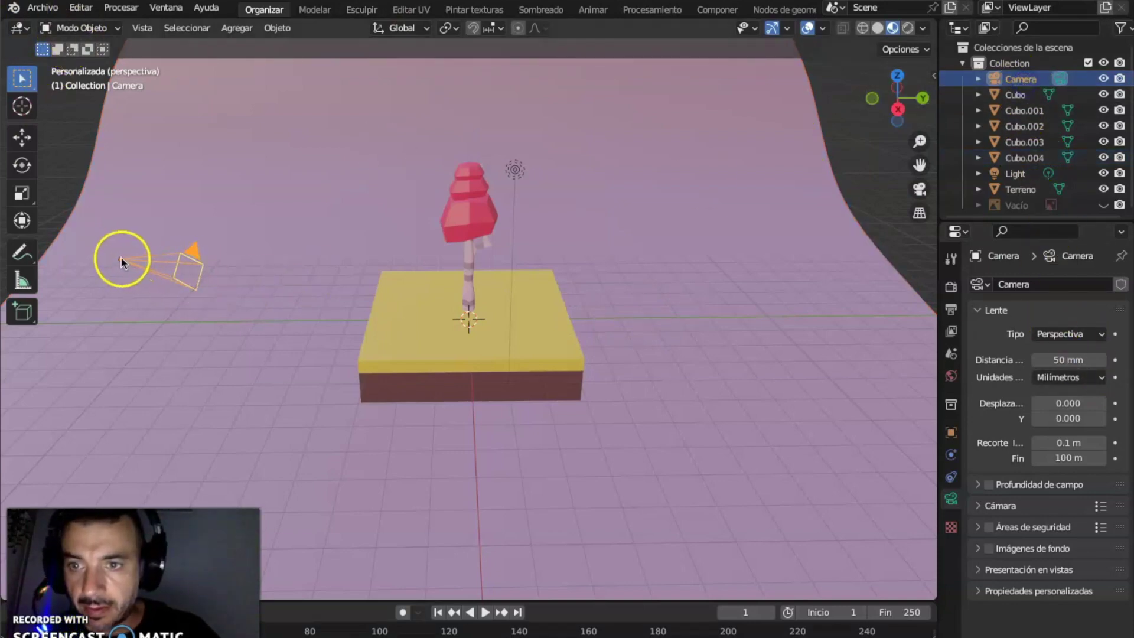
drag(166, 278, 186, 281)
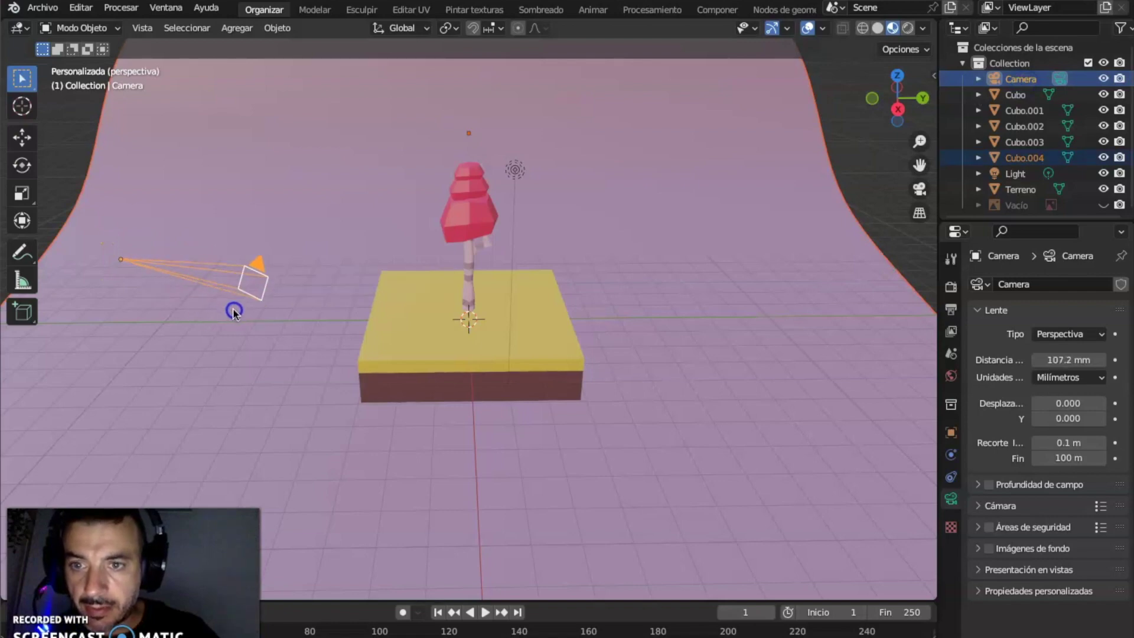
click(22, 138)
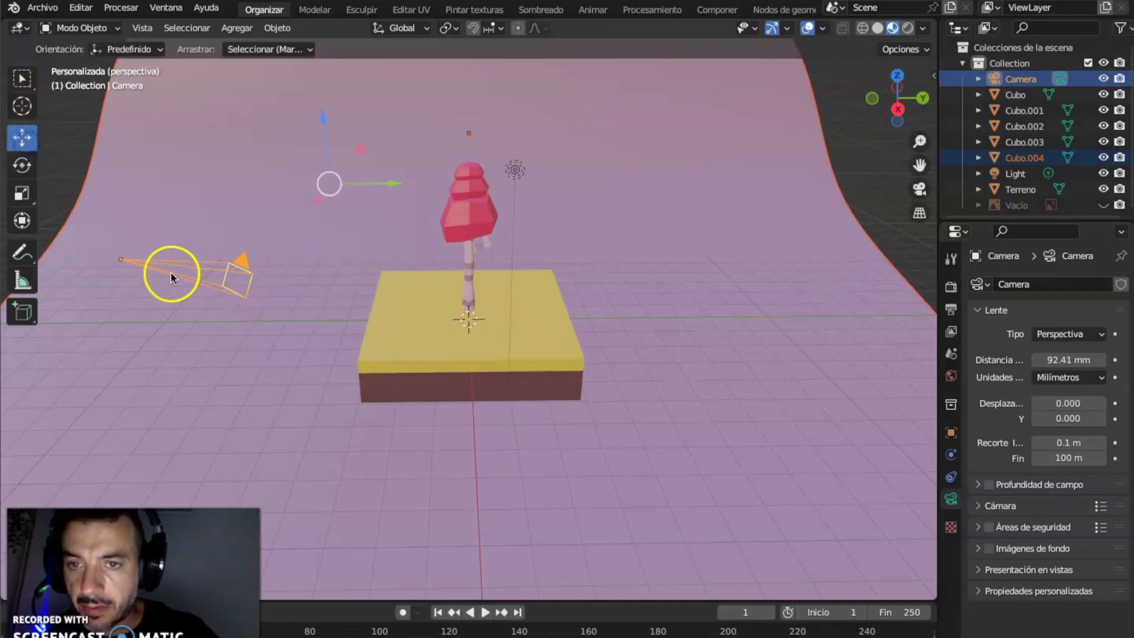
middle_drag(324, 212, 233, 260)
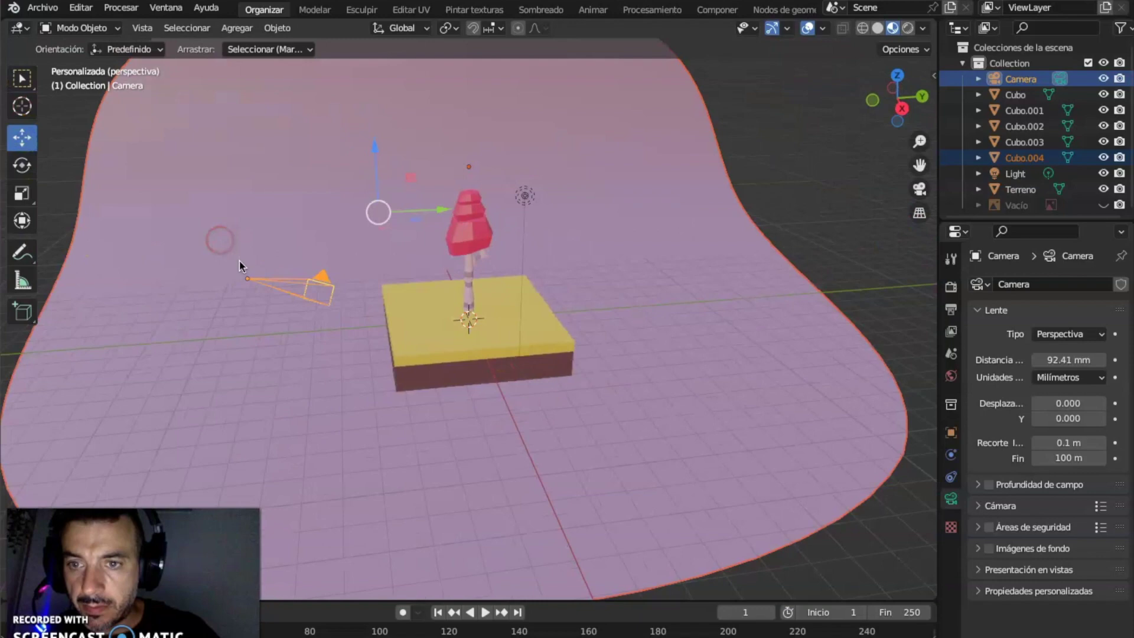
drag(439, 211, 517, 218)
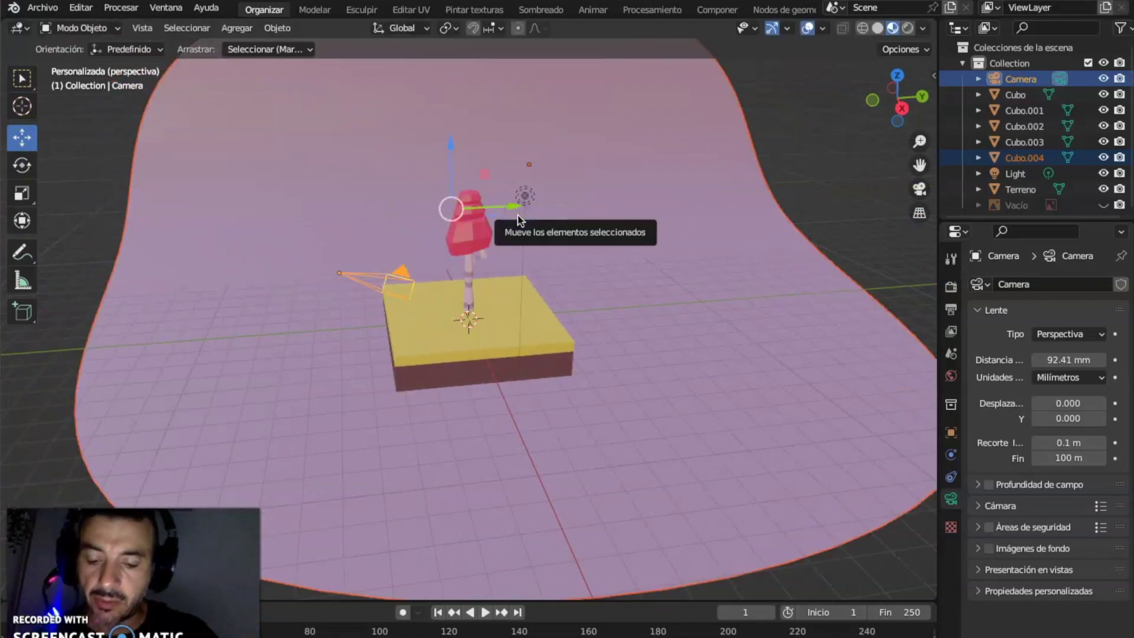
key(ctrl+z)
key(ctrl+z)
key(ctrl+z)
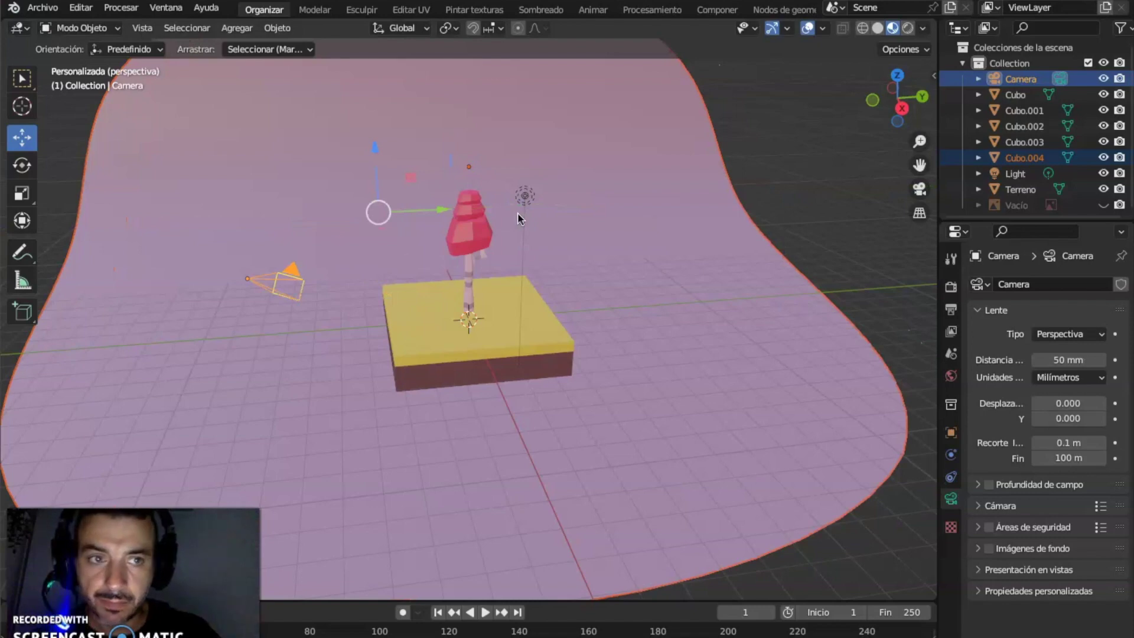
Step: Move the camera along Y and X in front of the island and rotate it about Z towards the tree
click(386, 207)
drag(317, 275, 492, 273)
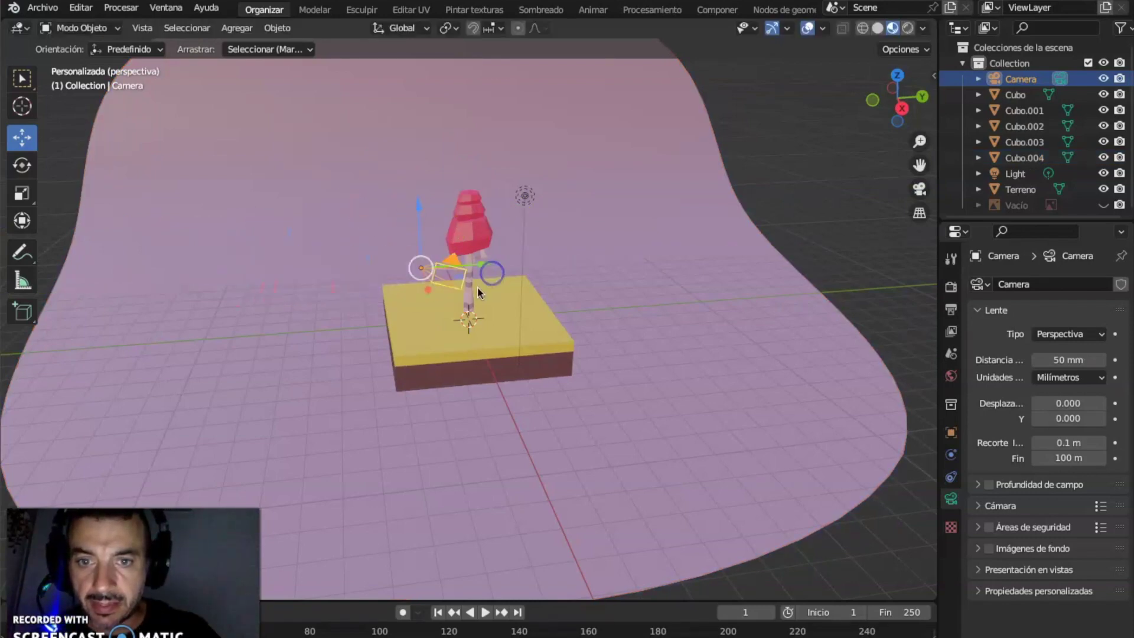
drag(428, 288, 142, 307)
click(24, 195)
click(23, 167)
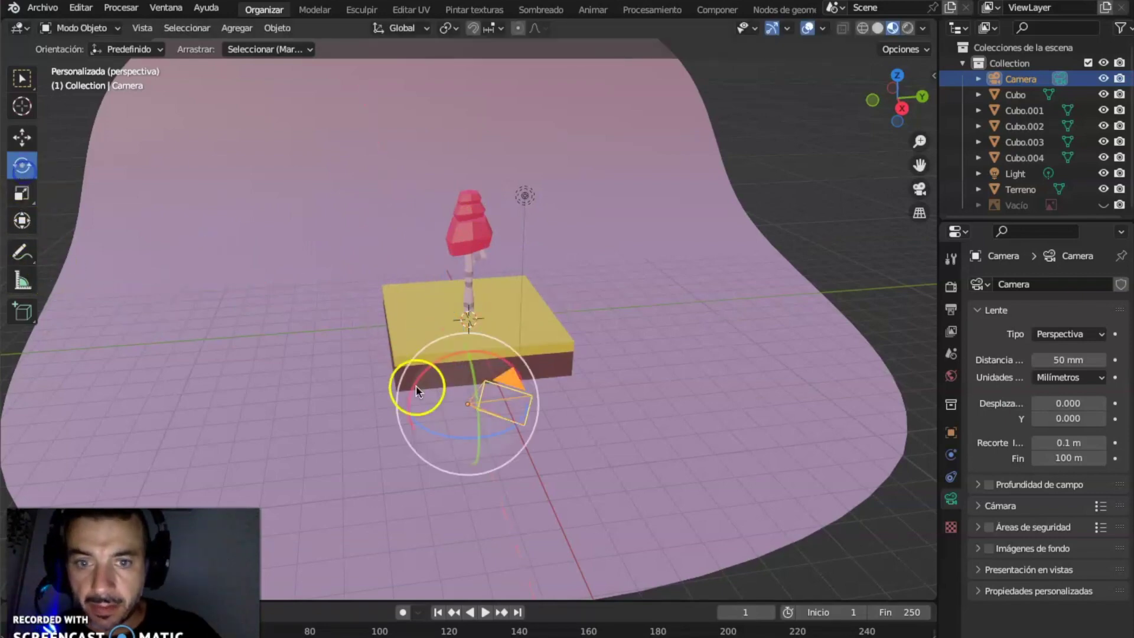
drag(441, 434, 467, 444)
middle_drag(467, 444, 478, 405)
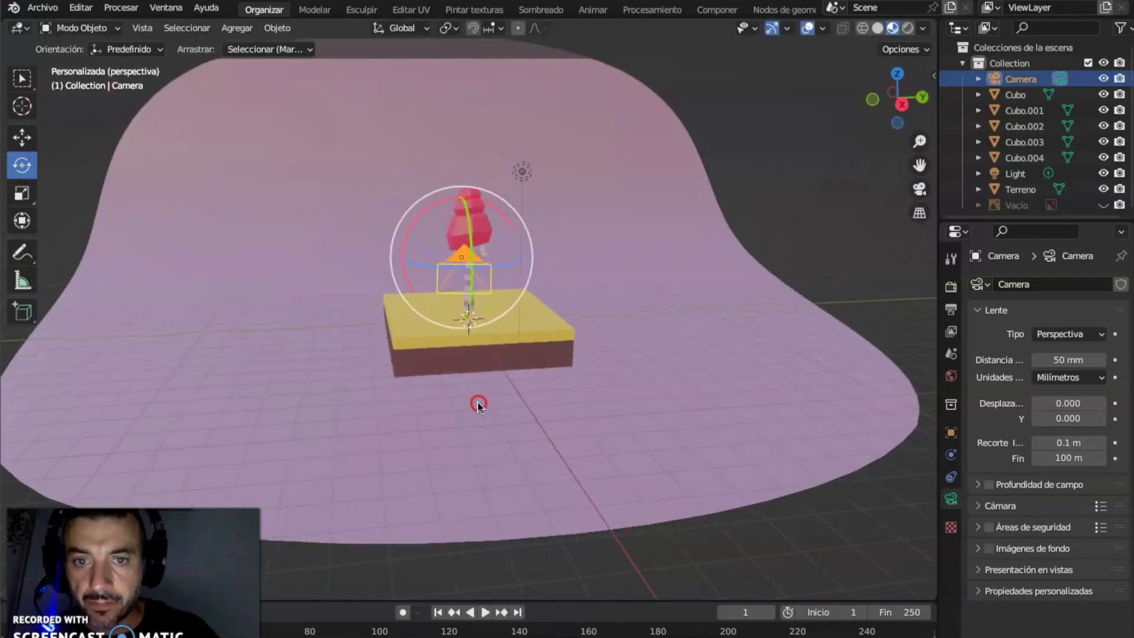
Step: Scale the camera object up in two passes so its frame reaches over the island
key(s)
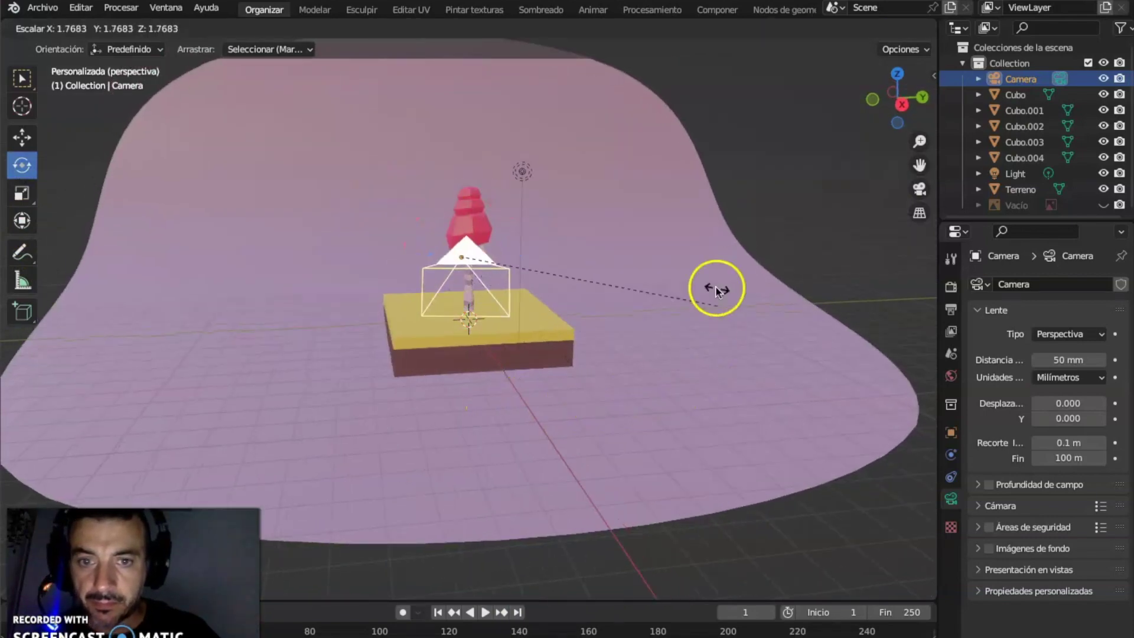
click(765, 531)
key(s)
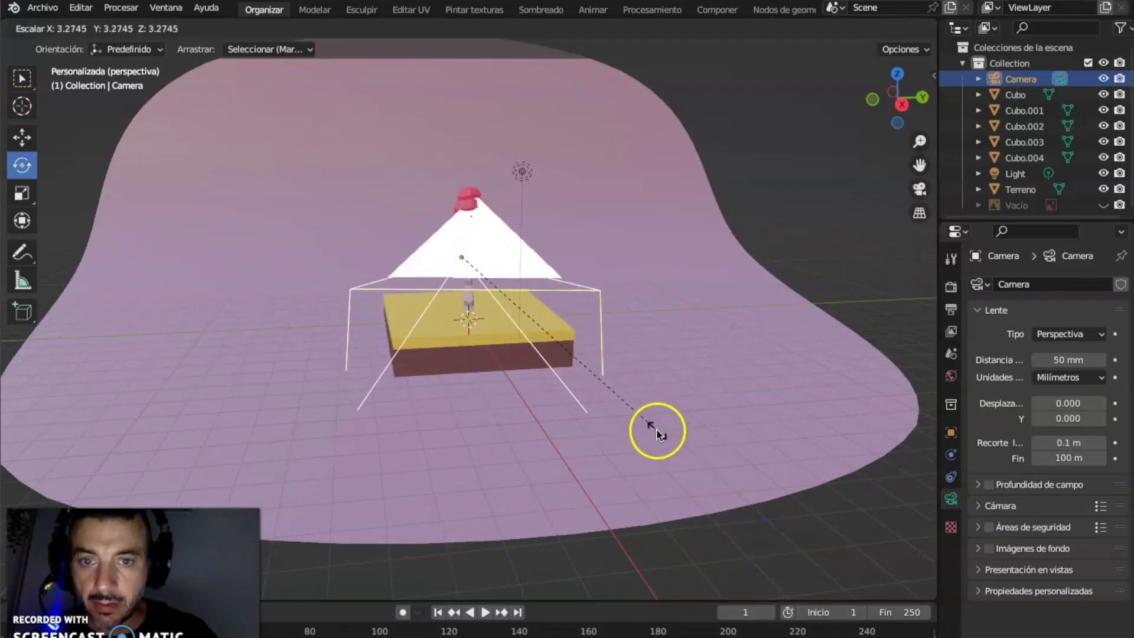
click(656, 431)
middle_drag(656, 431, 447, 345)
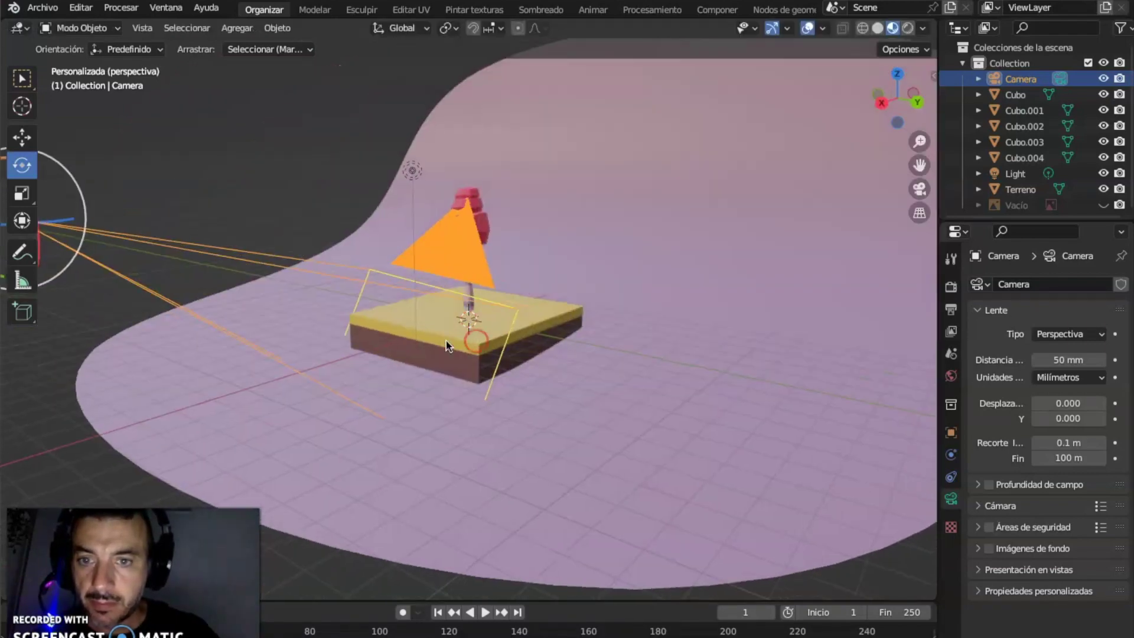
scroll(453, 350, down, 4)
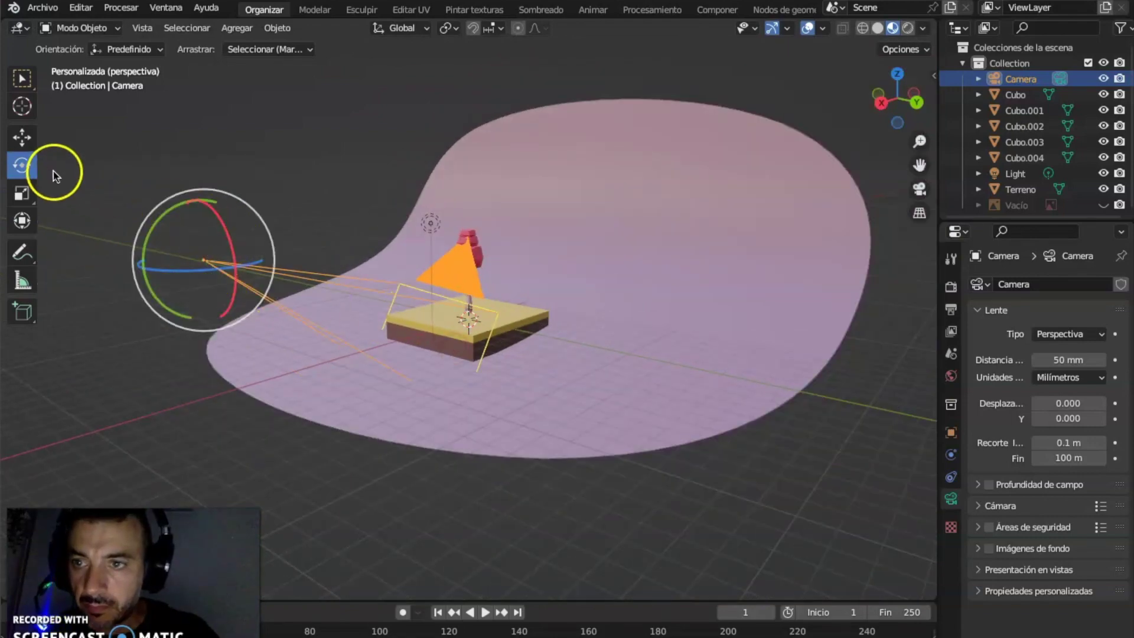
Step: Raise the camera along Z and check the framing through the camera view
click(22, 137)
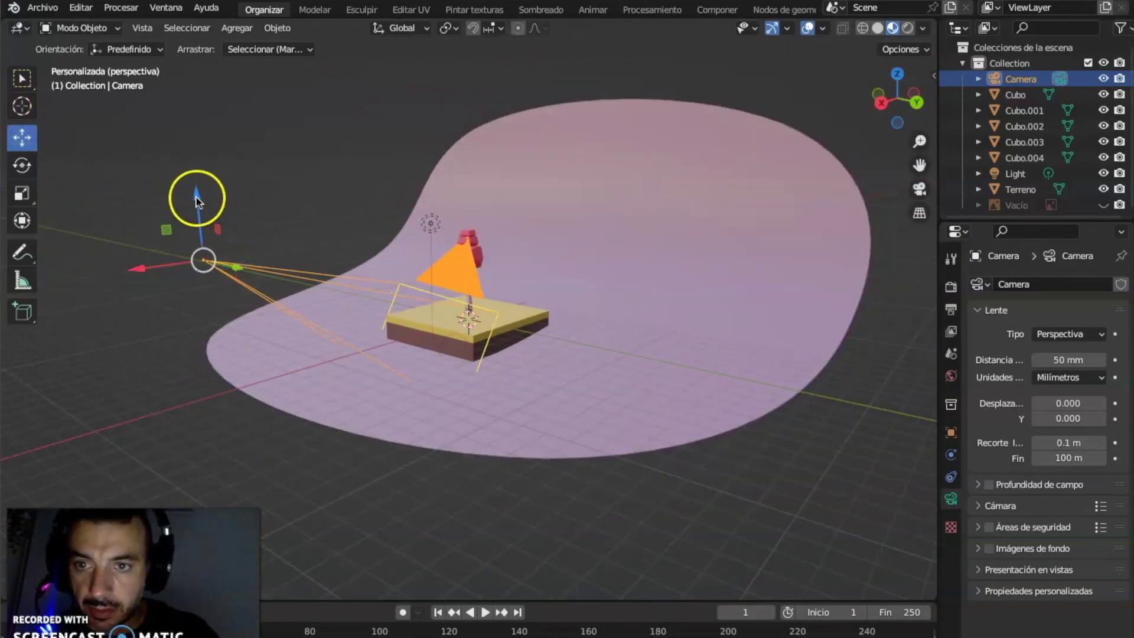
drag(196, 199, 198, 104)
click(928, 194)
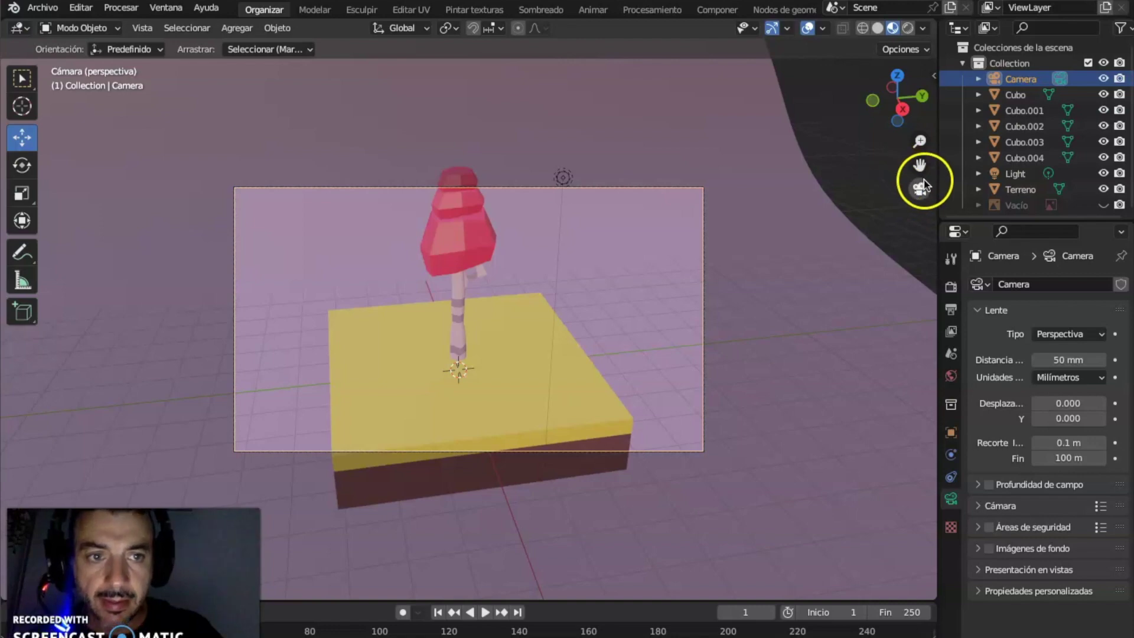
click(925, 186)
Step: Scale the camera up slightly and move it farther back and up until the whole tree and island fit the camera view
drag(134, 172, 823, 192)
scroll(435, 163, down, 2)
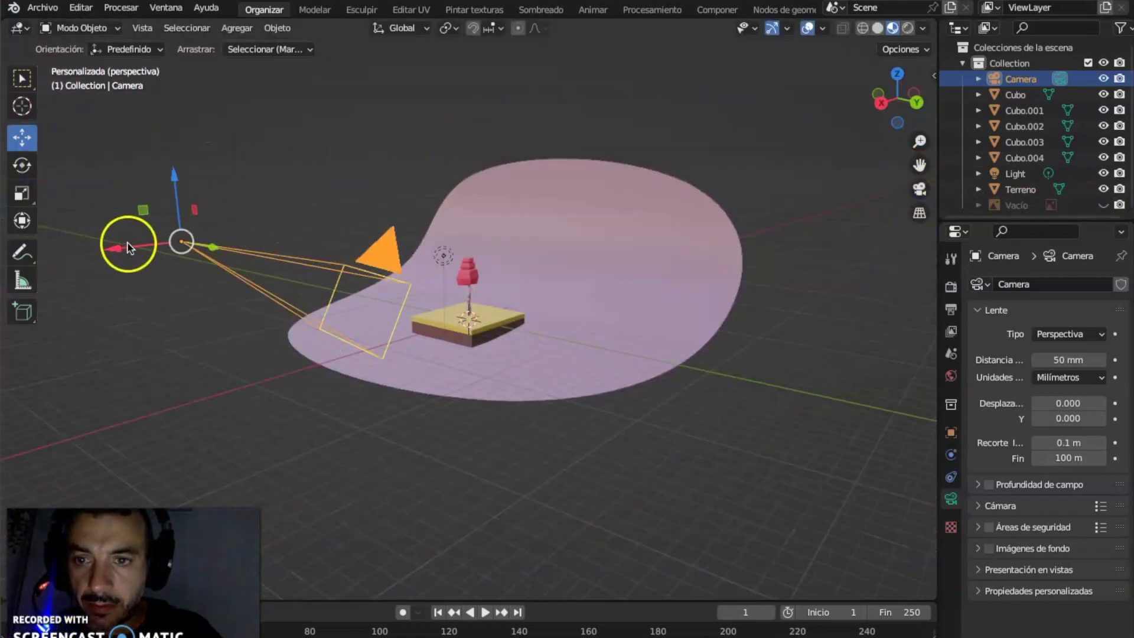
key(s)
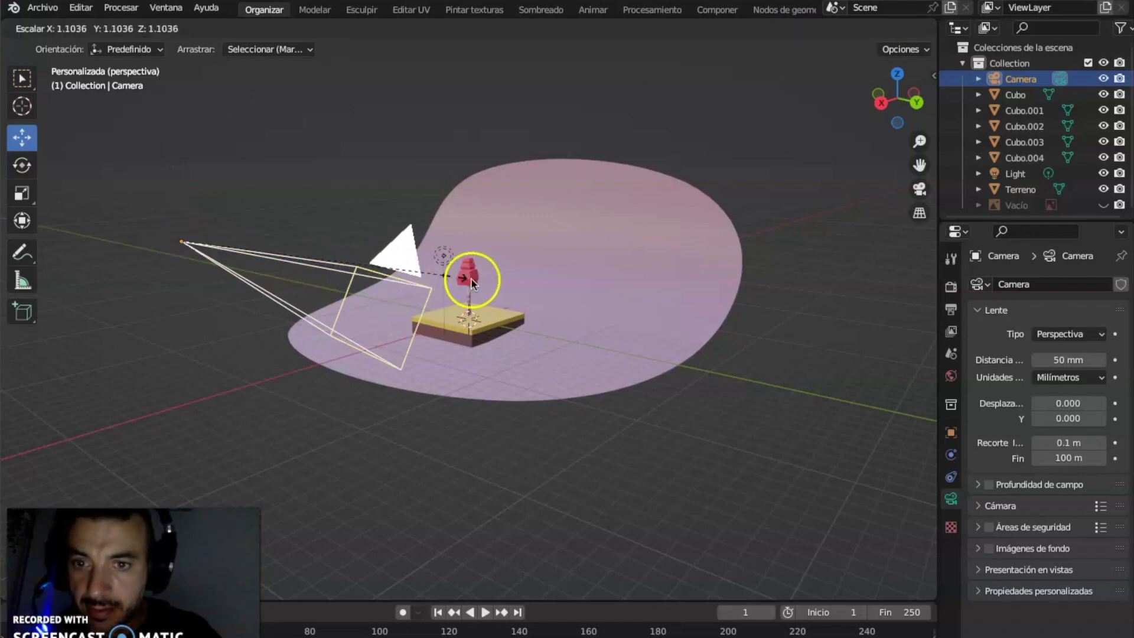
click(545, 278)
drag(173, 167, 197, 103)
click(920, 189)
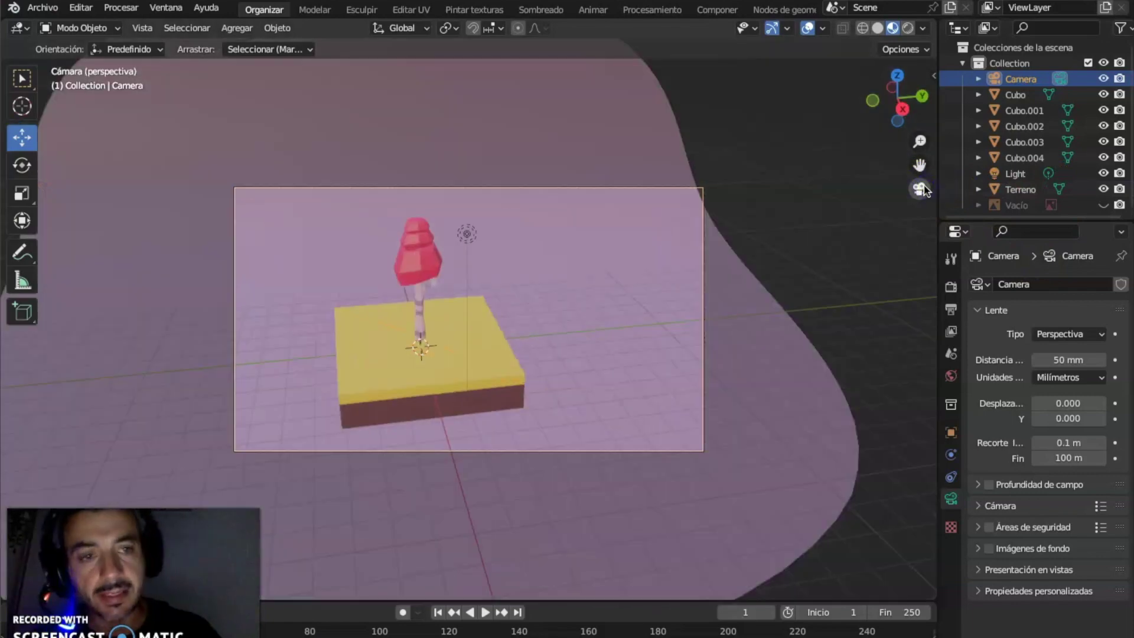
click(920, 189)
Step: Shift the camera slightly along Y to adjust its alignment with the island
middle_drag(224, 174, 341, 210)
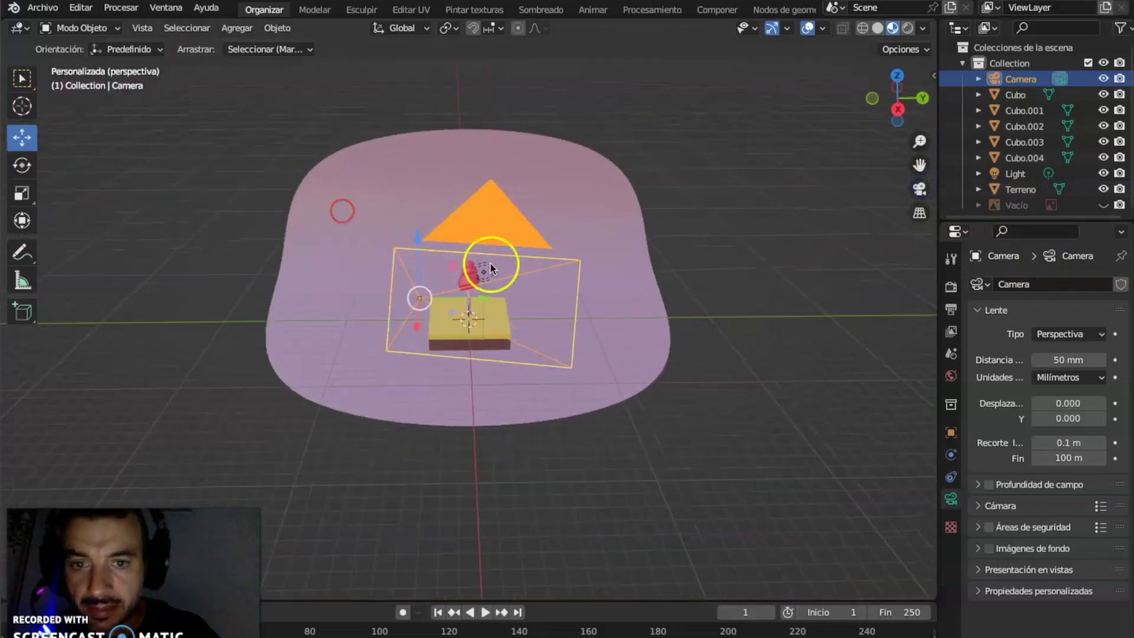
drag(483, 300, 463, 294)
middle_drag(656, 258, 526, 248)
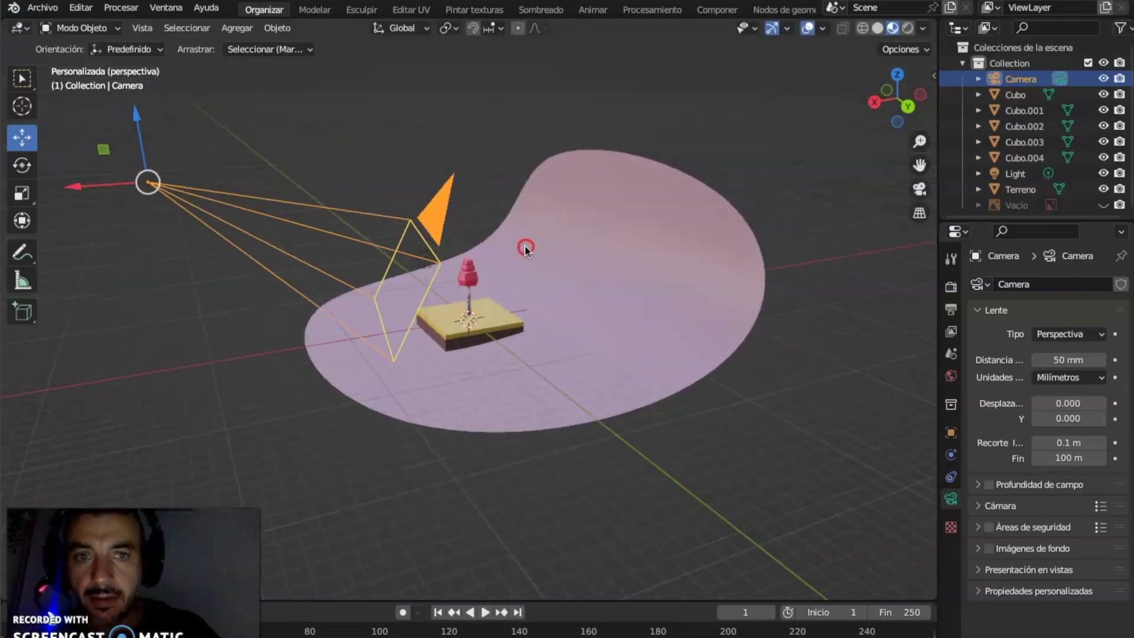
Step: Select the light and move it along X and Y to a spot behind and beside the tree
click(1029, 179)
middle_drag(696, 195, 602, 185)
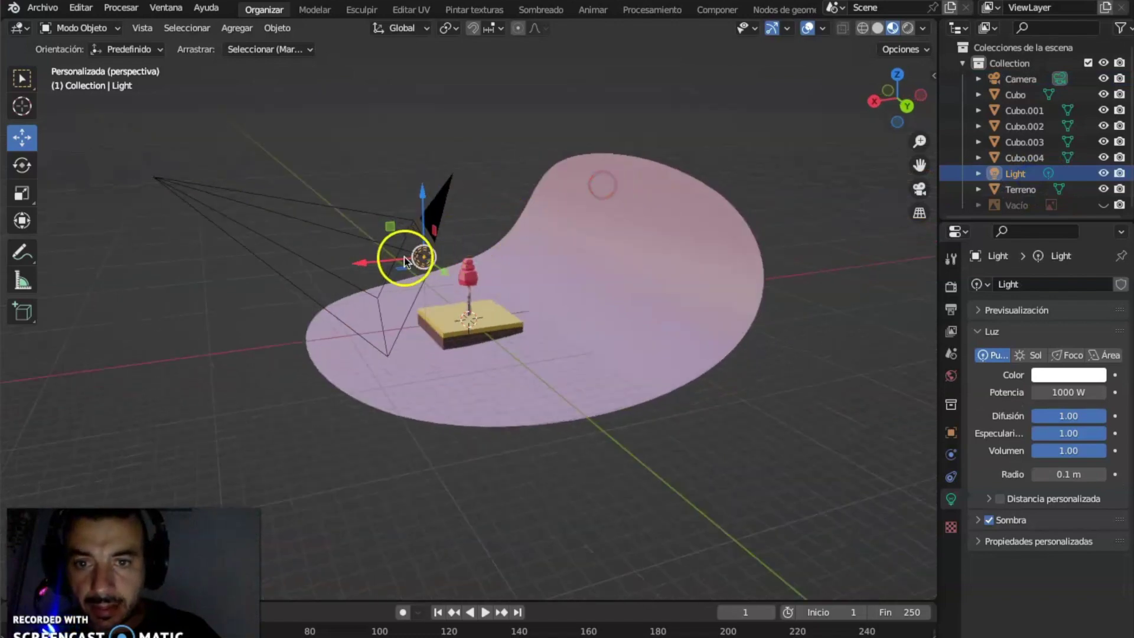
drag(365, 266, 481, 259)
drag(569, 260, 597, 278)
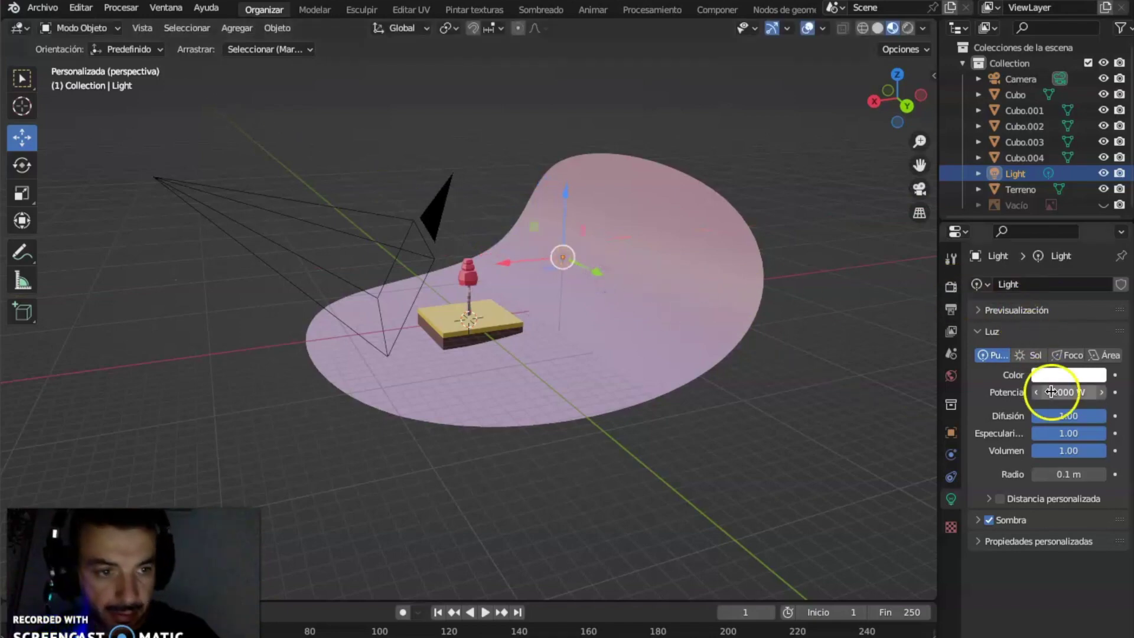
Step: Give the point light a warm yellow colour, a power of 7000 W and a radius of 2 m
click(1041, 374)
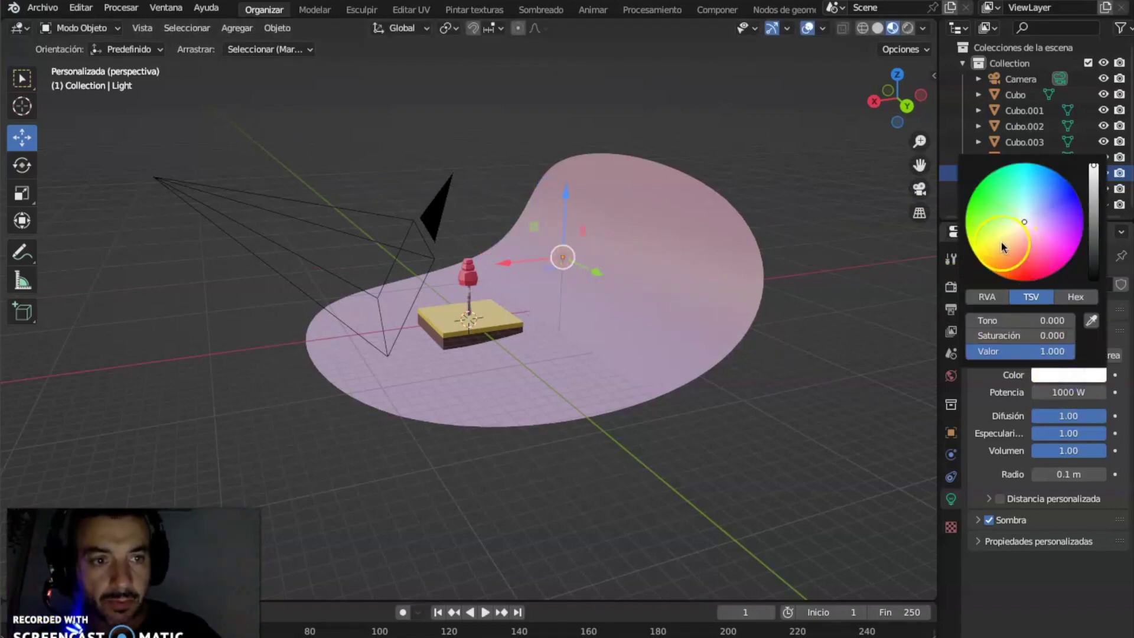
click(1003, 247)
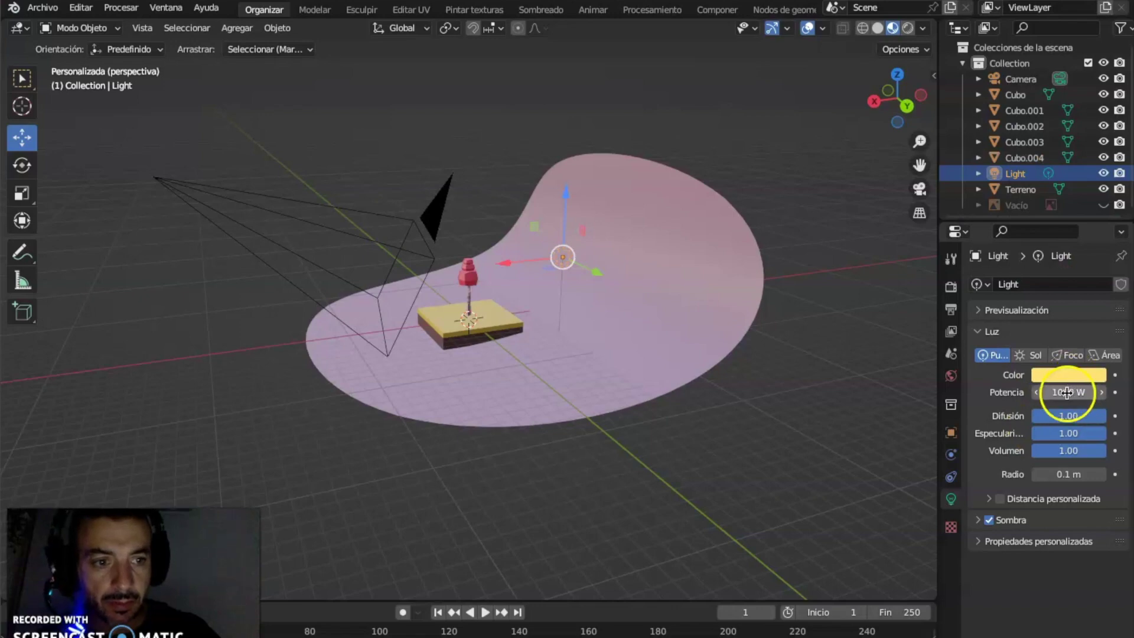
click(1067, 392)
text(7)
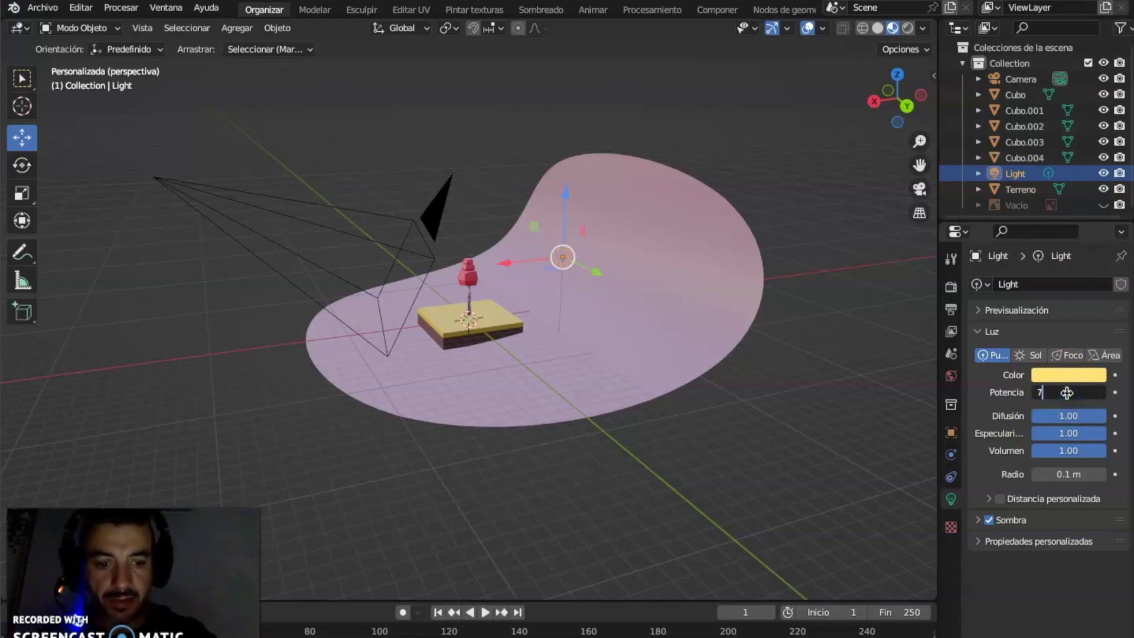
text(000)
key(Return)
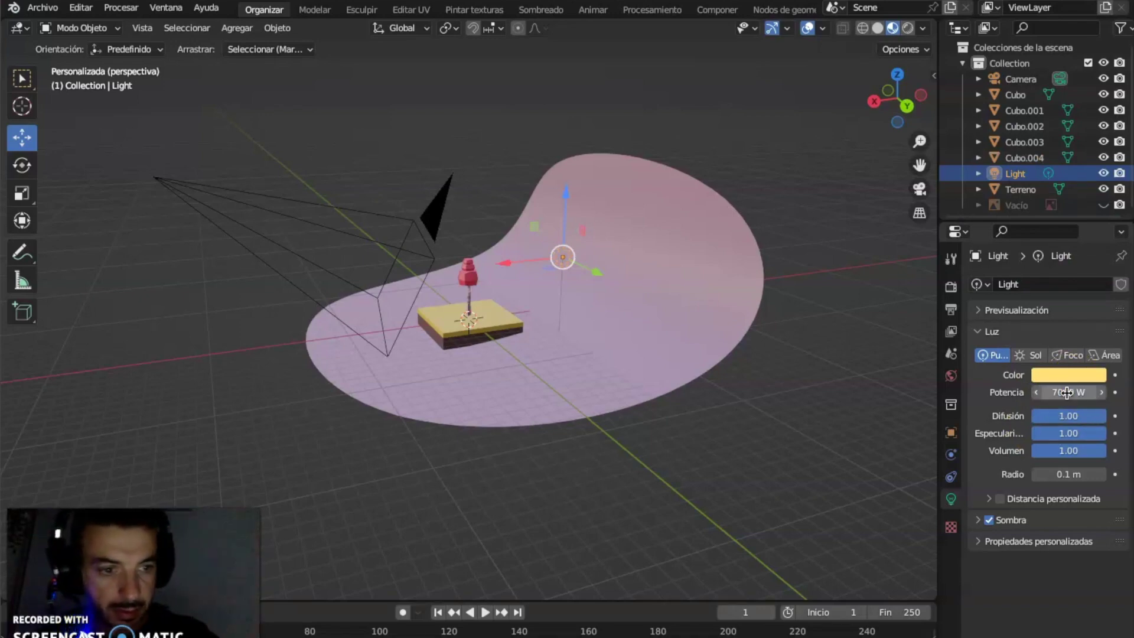
click(1069, 478)
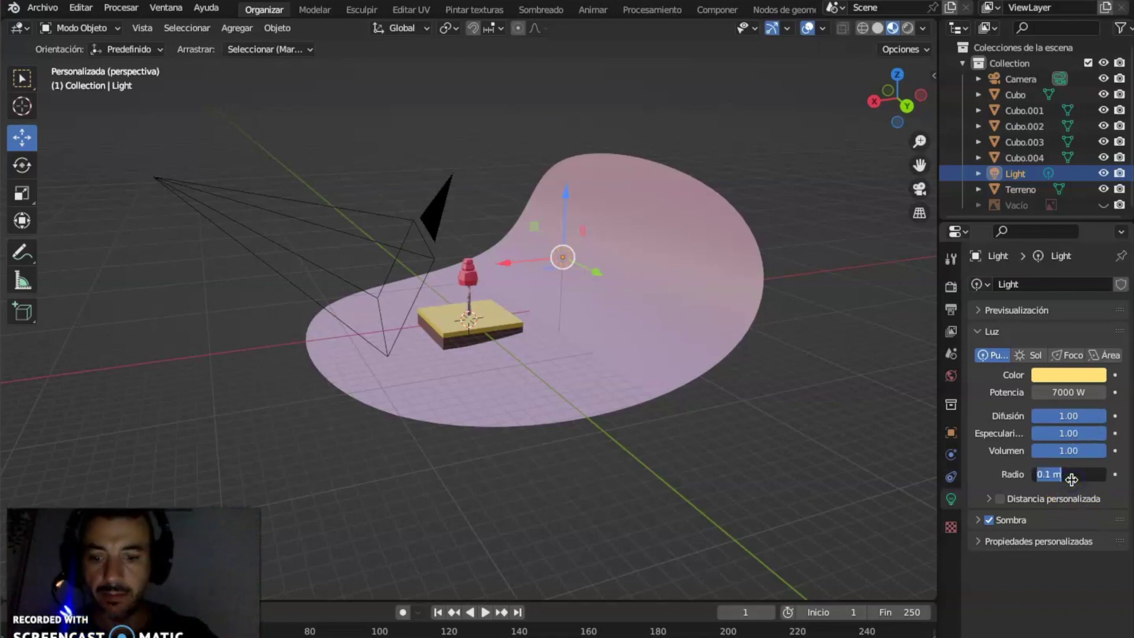
text(2)
key(Return)
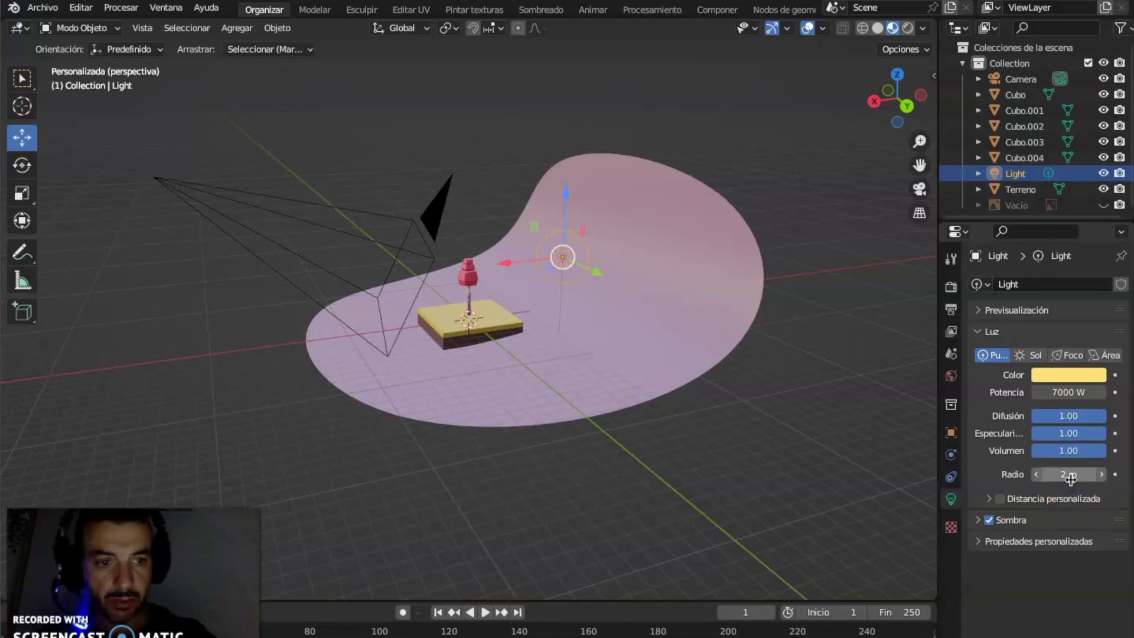
Step: Render a test image with Eevee, inspect the lighting on the tree and island, and close the render
middle_drag(405, 272, 575, 266)
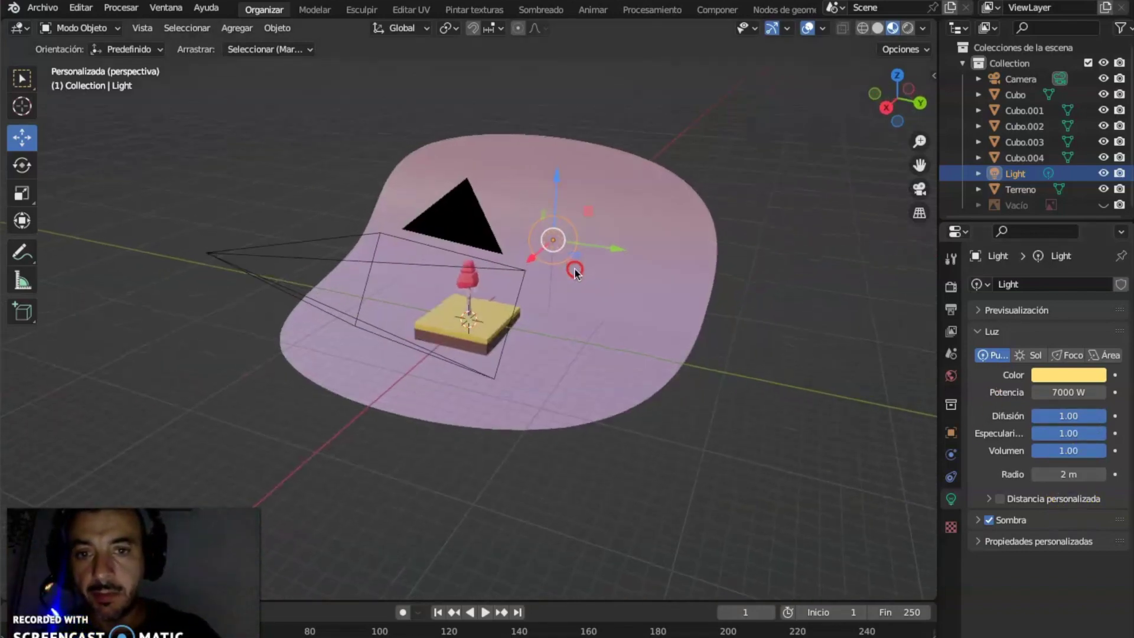
click(125, 11)
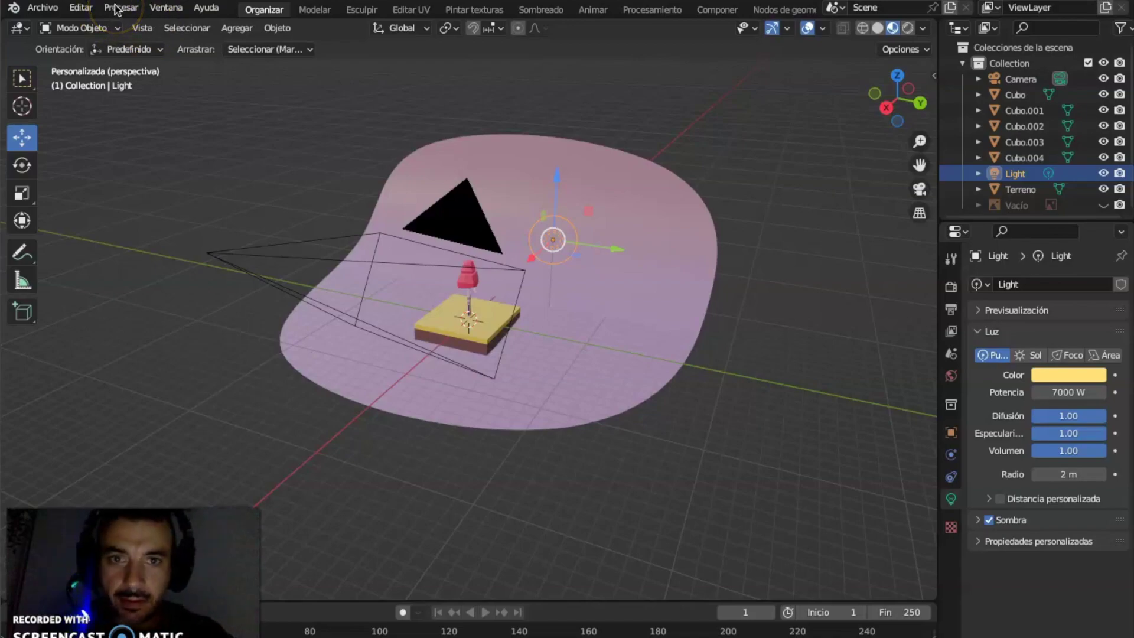
click(220, 135)
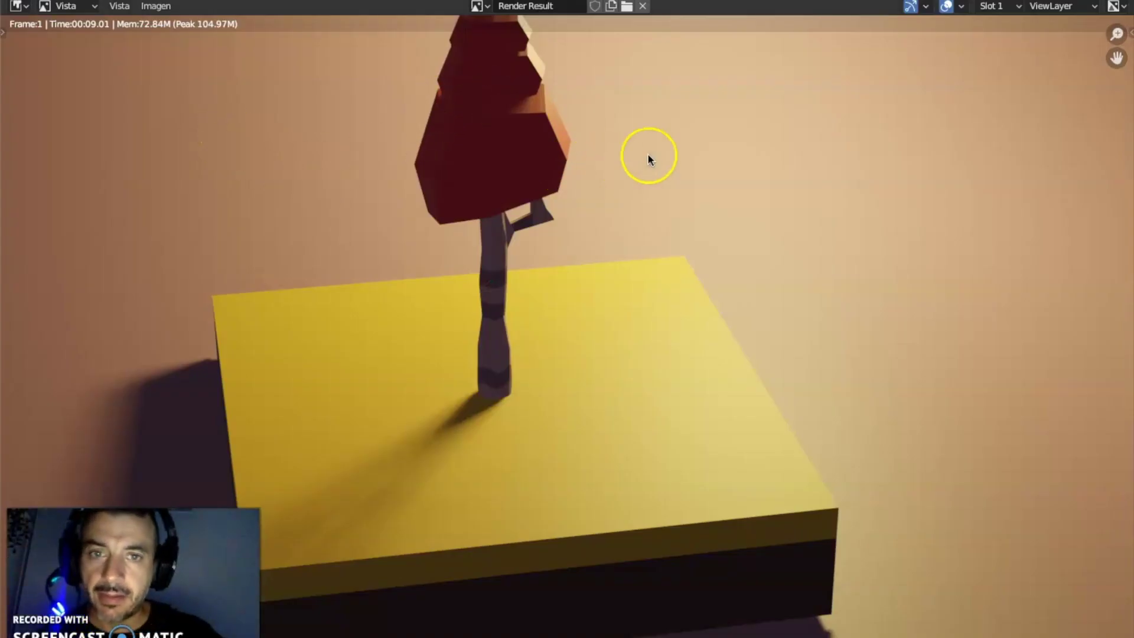
scroll(831, 113, down, 3)
scroll(805, 121, up, 1)
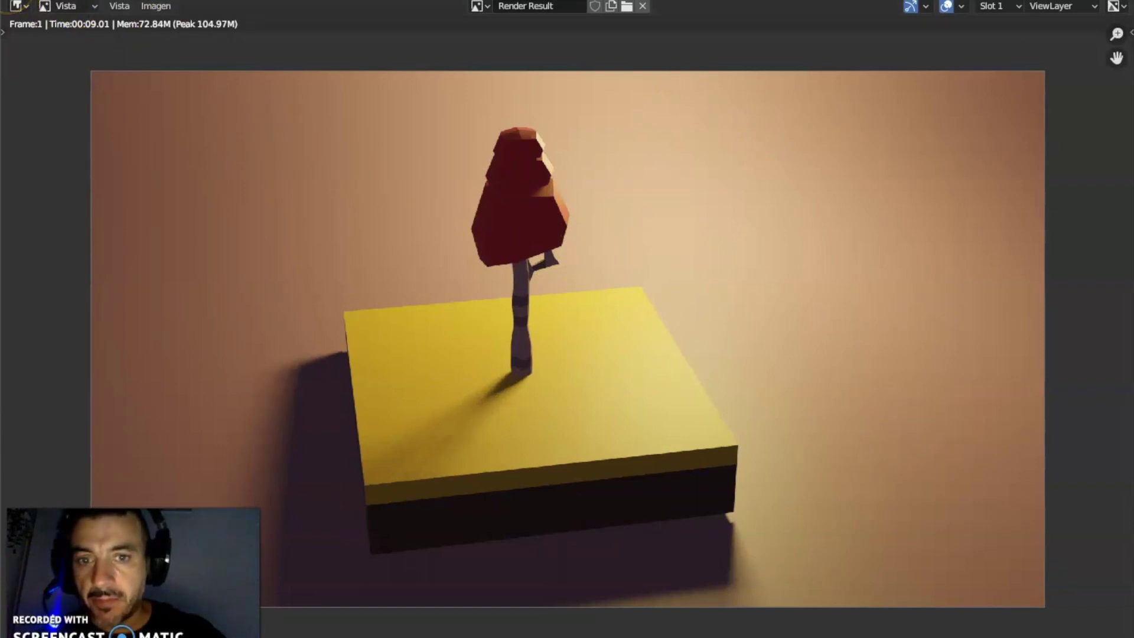
key(Escape)
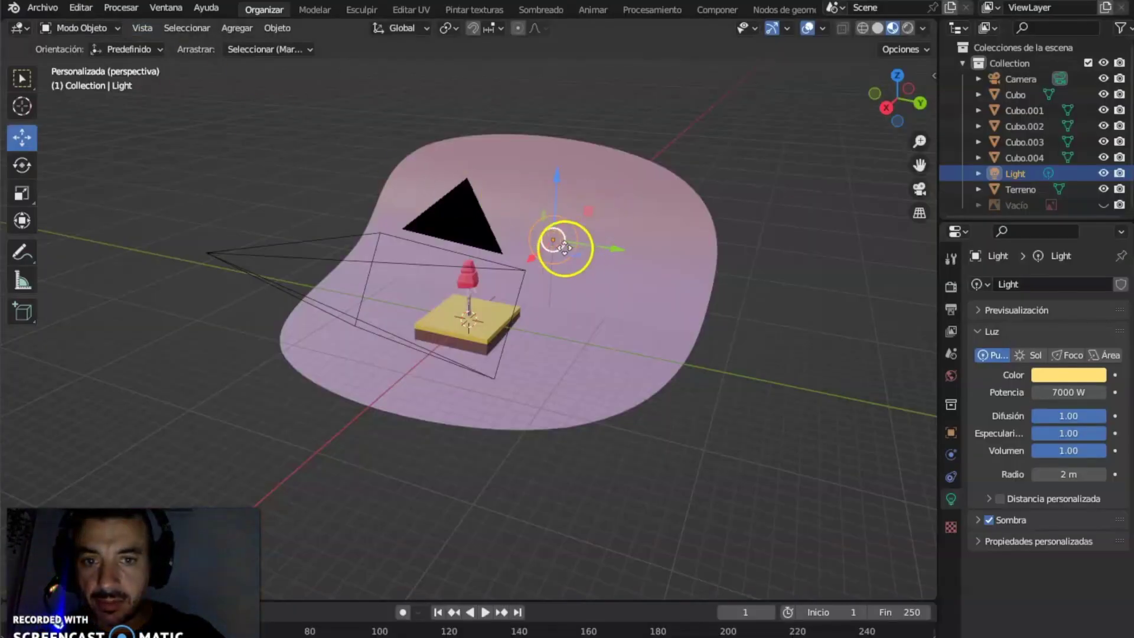
Step: Move the light along X towards the camera so it lights the front of the tree
middle_drag(551, 241, 531, 260)
drag(501, 274, 355, 295)
middle_drag(402, 291, 550, 224)
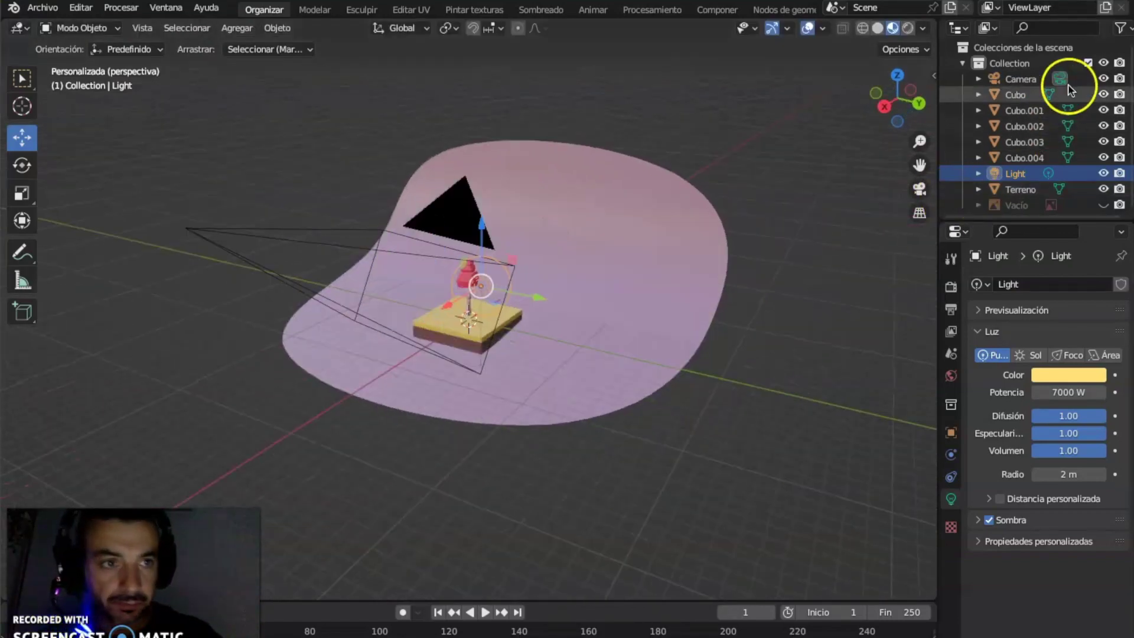
Step: Switch the render engine to Cycles and render the scene image
click(950, 288)
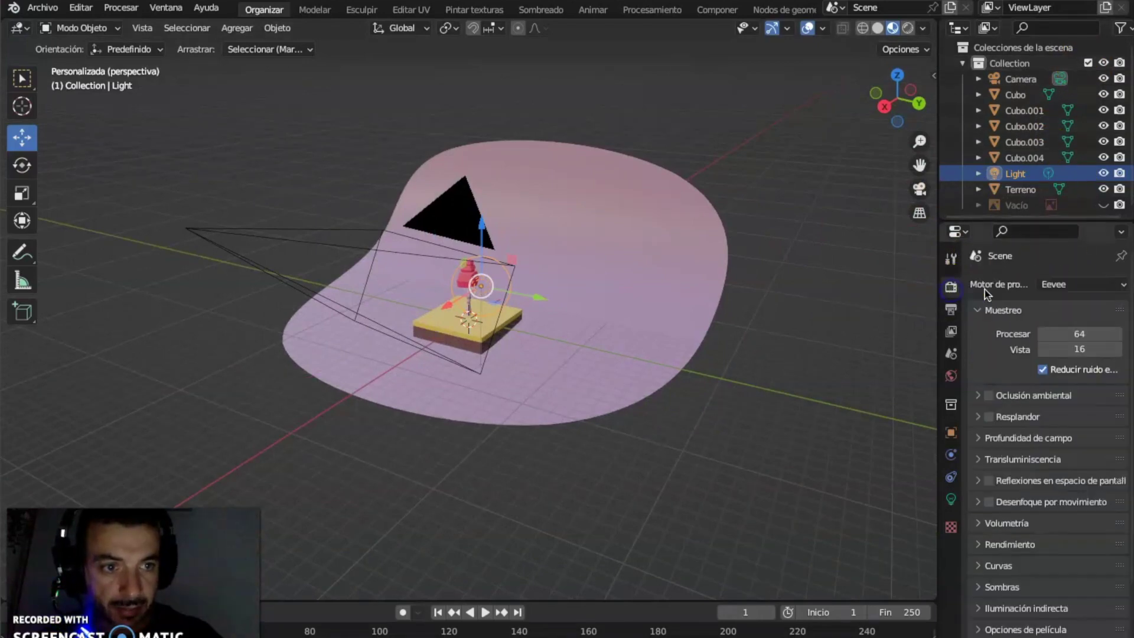
click(1100, 286)
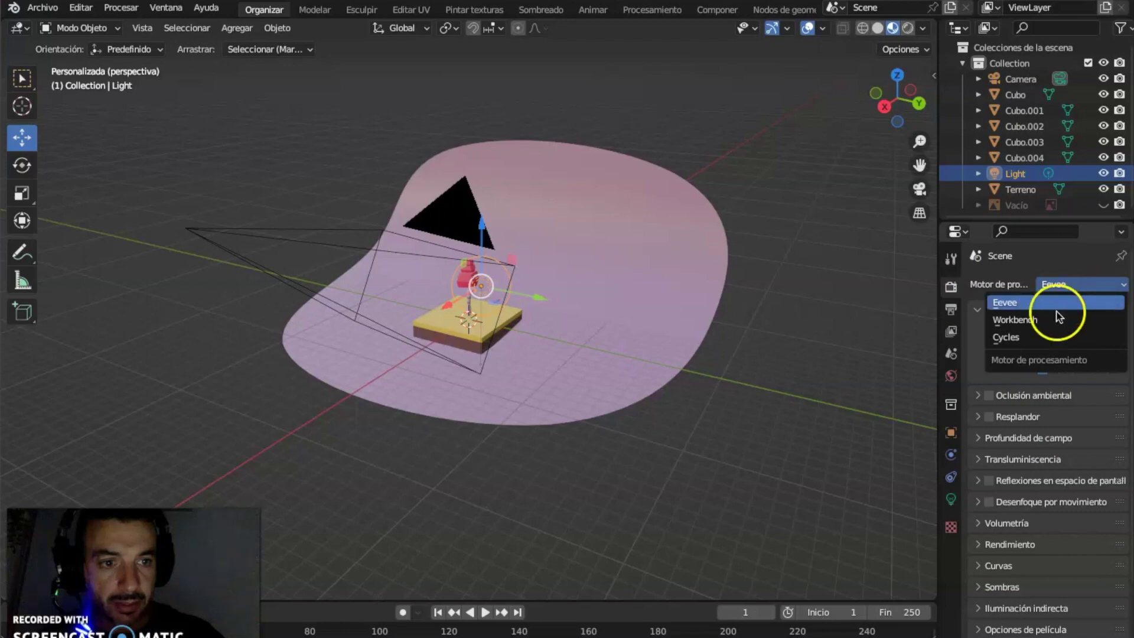
click(1021, 336)
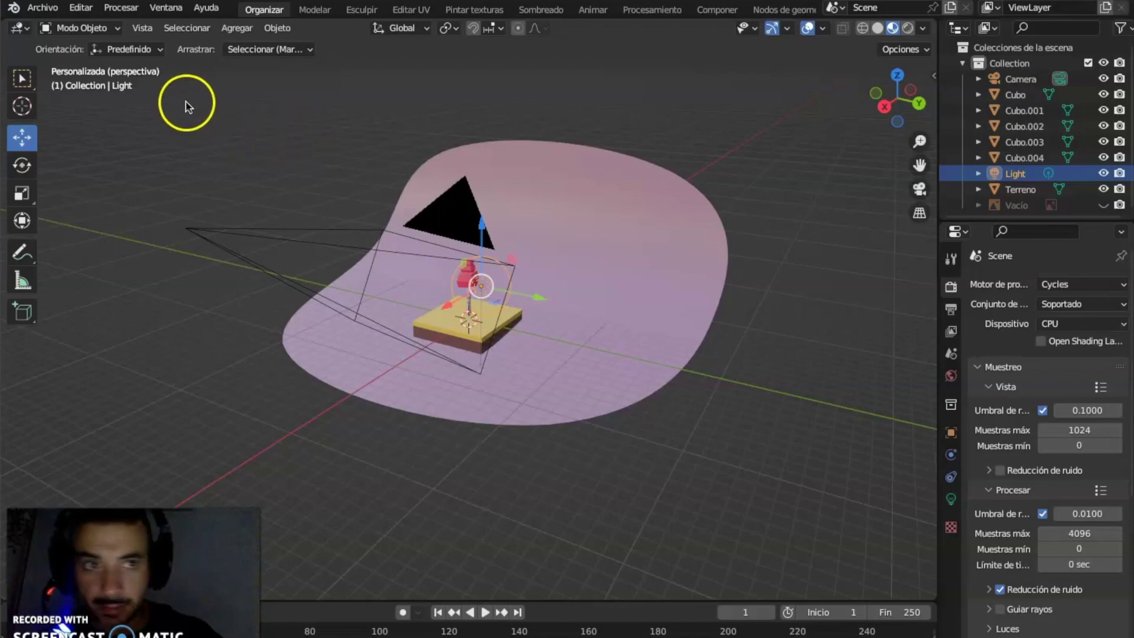
click(121, 8)
click(131, 22)
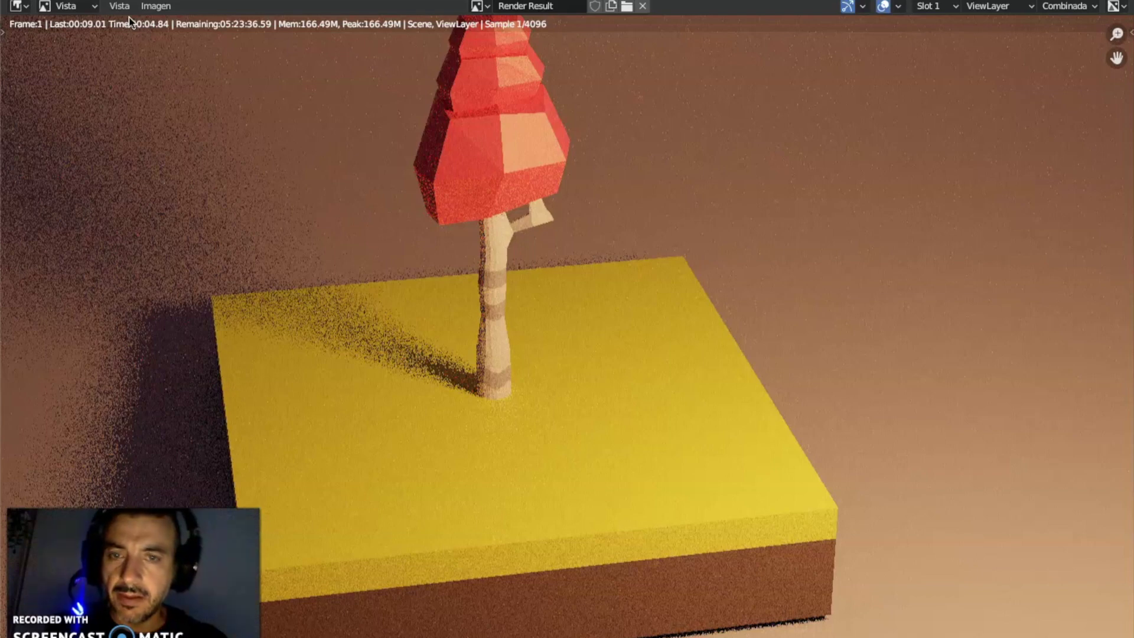
scroll(680, 180, down, 1)
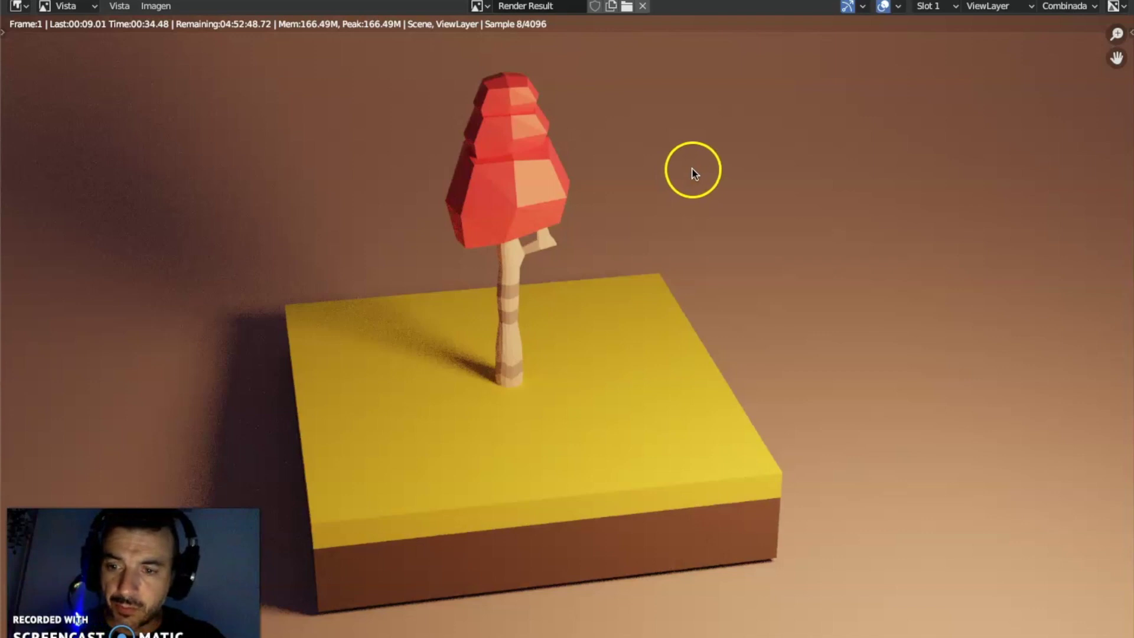
Step: Capture a screenshot of the rendered area containing the tree and island
click(707, 182)
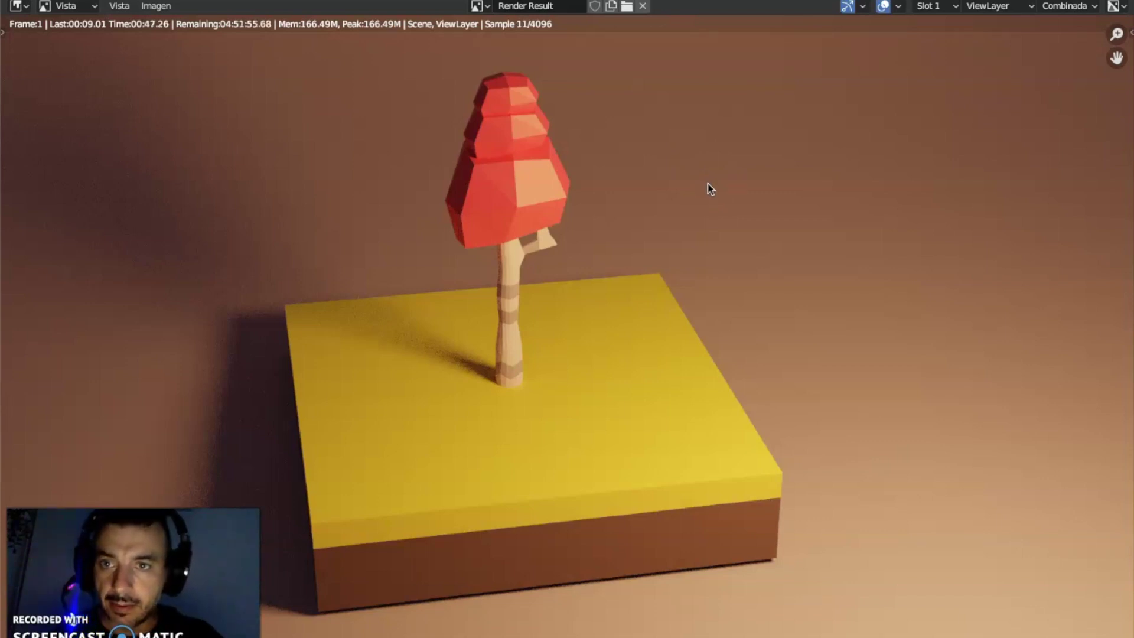
key(ctrl+b)
drag(255, 42, 824, 541)
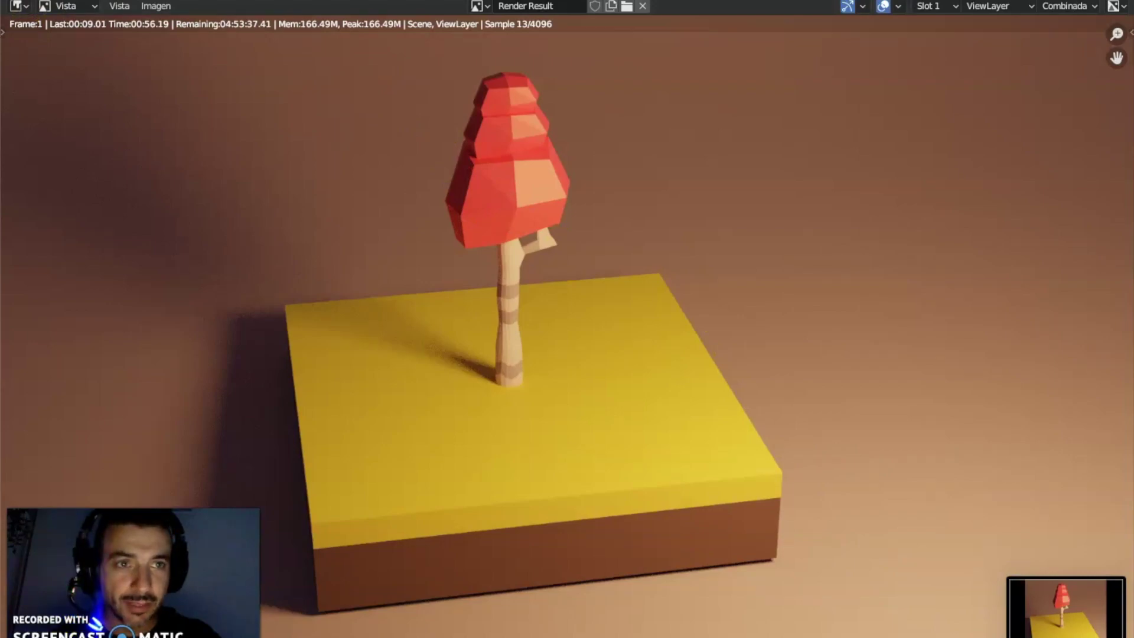
Step: Close the Cycles render and switch the render engine back to Eevee
key(Escape)
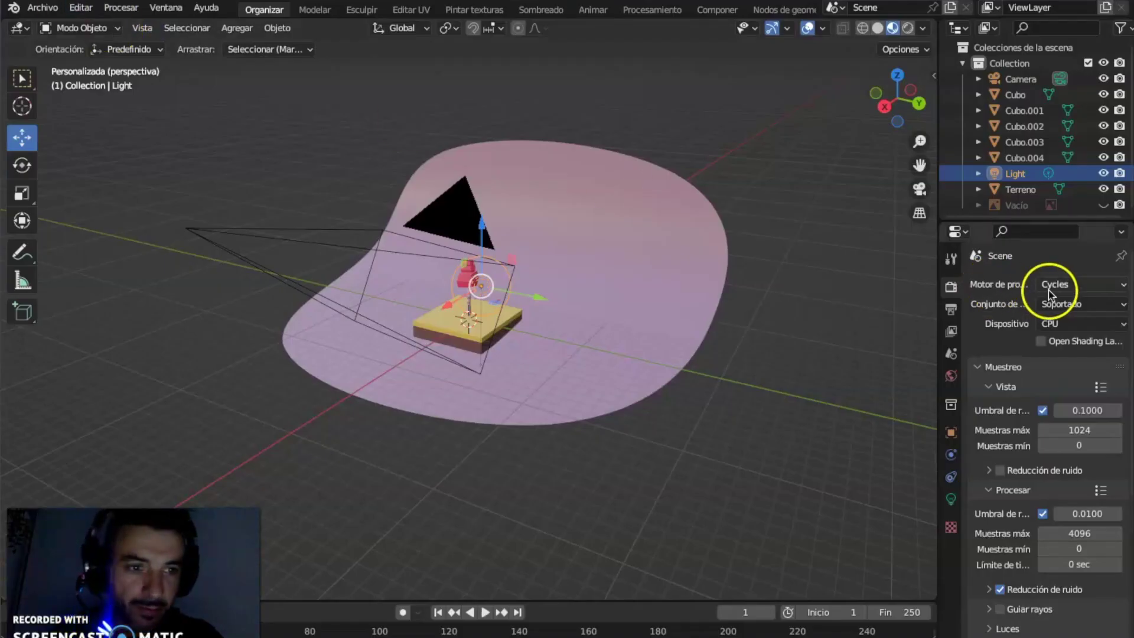
click(1049, 288)
click(1057, 301)
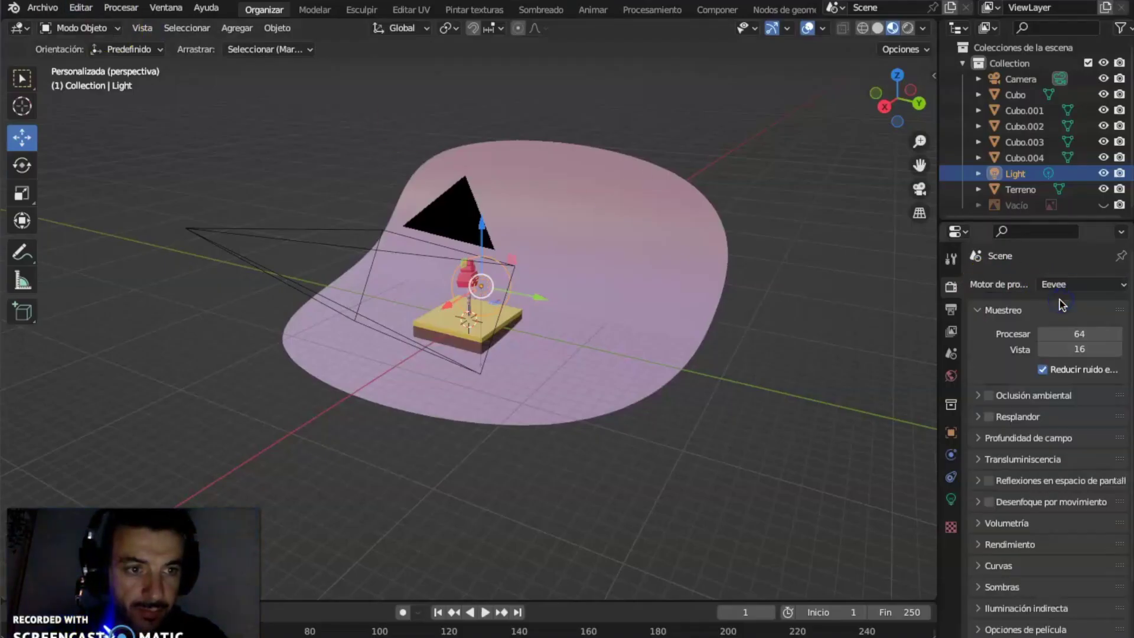
Step: Select the tree's trunk and three foliage blocks together and duplicate them in place
middle_drag(650, 217, 577, 228)
scroll(592, 296, up, 7)
middle_drag(592, 296, 584, 251)
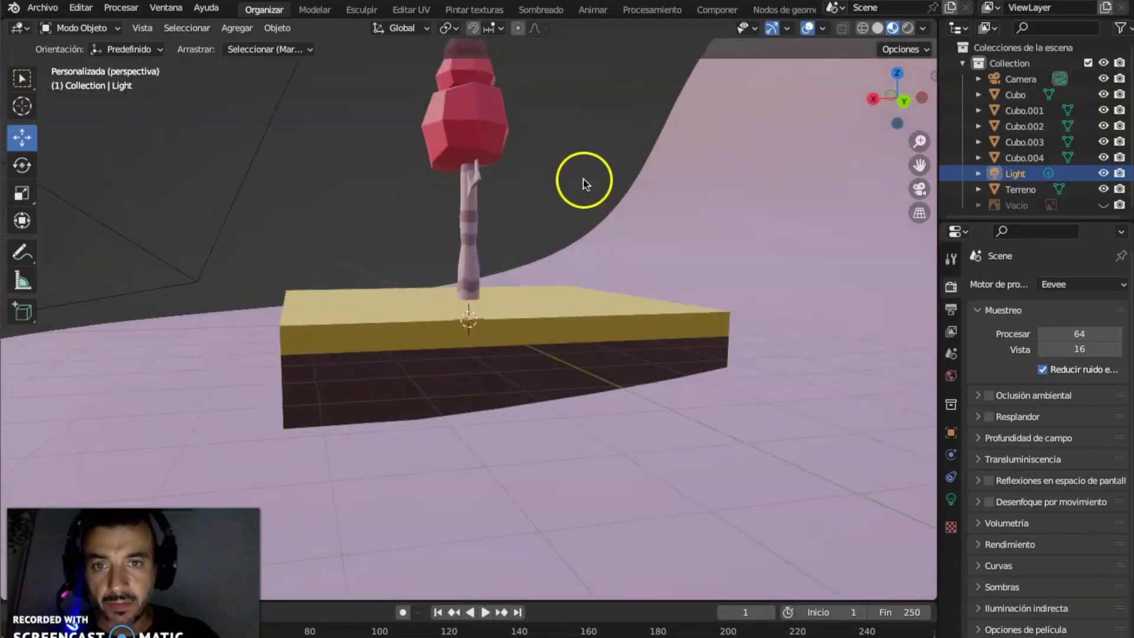
scroll(583, 154, down, 3)
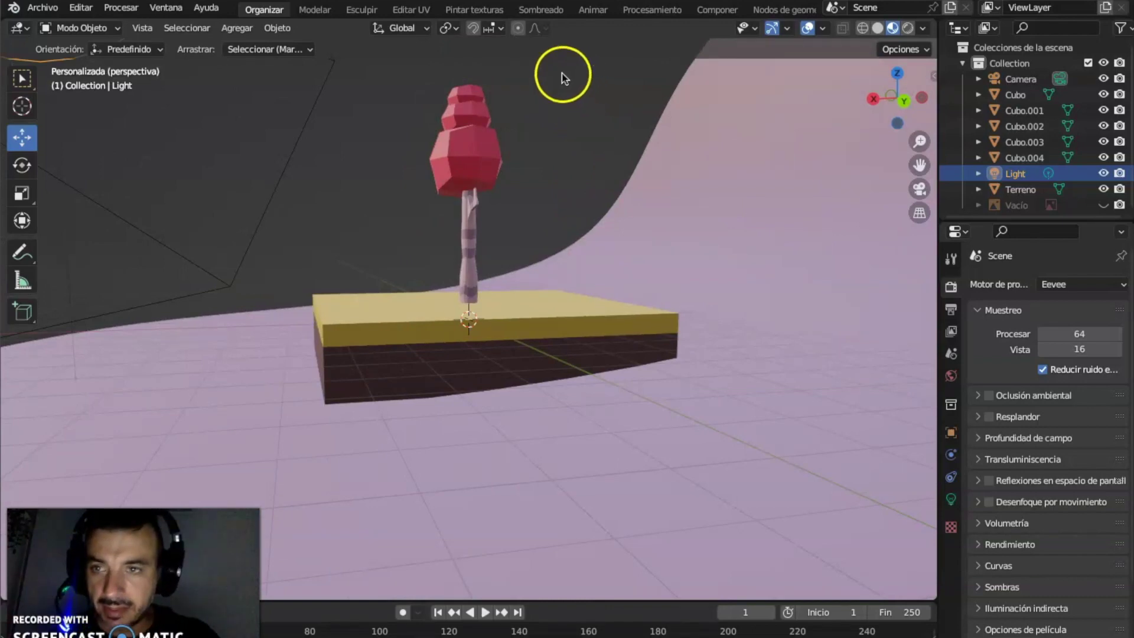
click(22, 78)
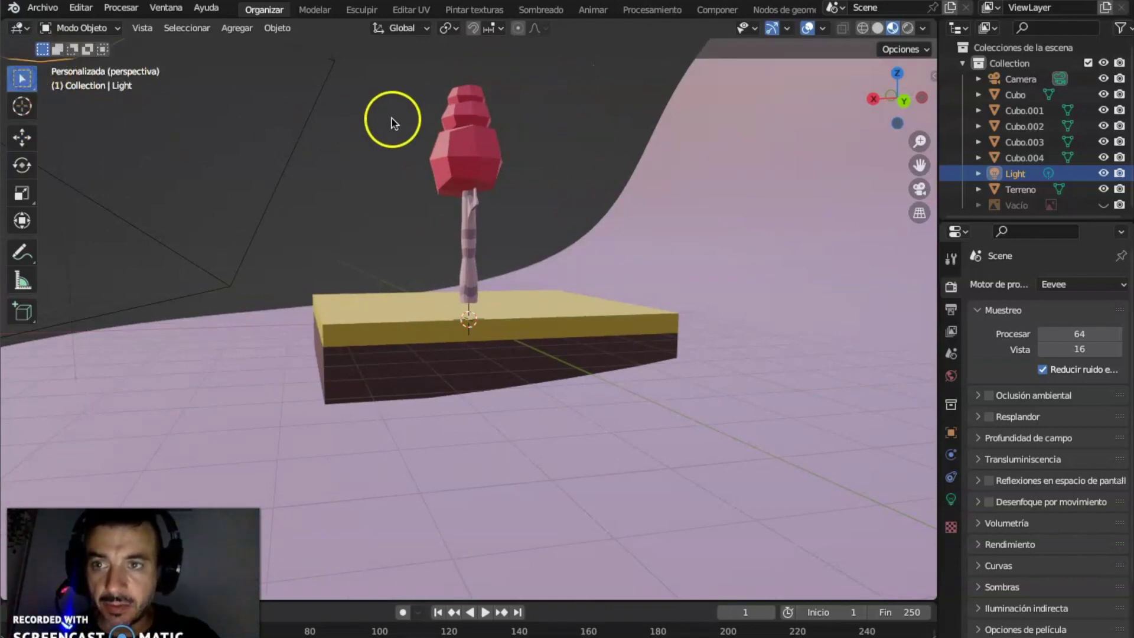
drag(530, 83, 413, 223)
mouse_move(455, 189)
middle_down()
mouse_move(493, 232)
mouse_move(460, 200)
mouse_move(459, 212)
middle_up()
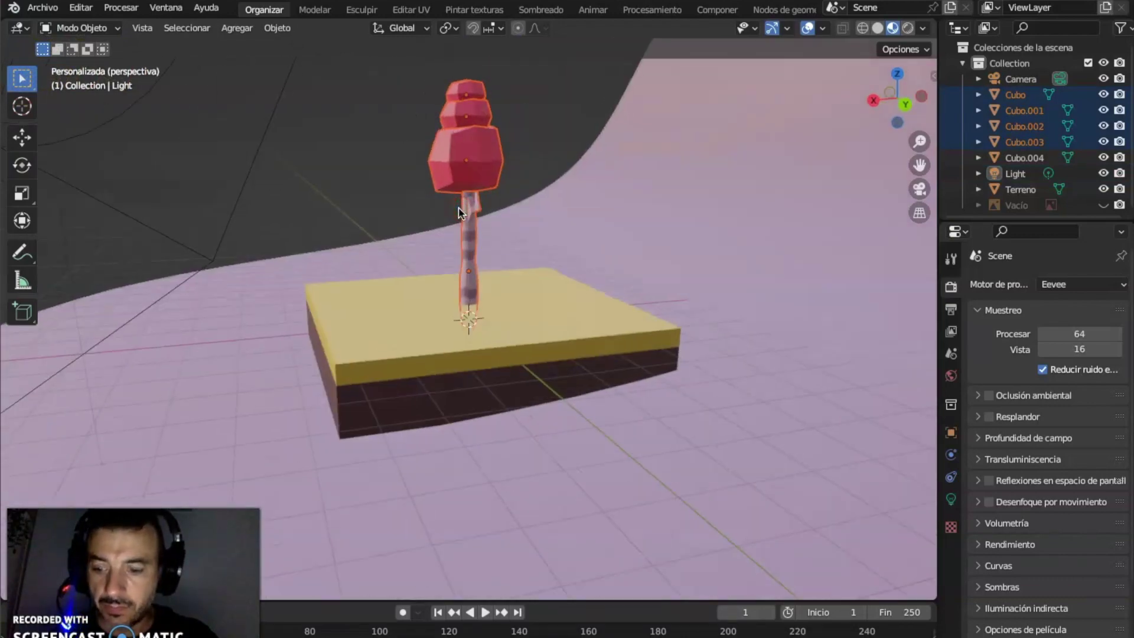
drag(490, 208, 478, 177)
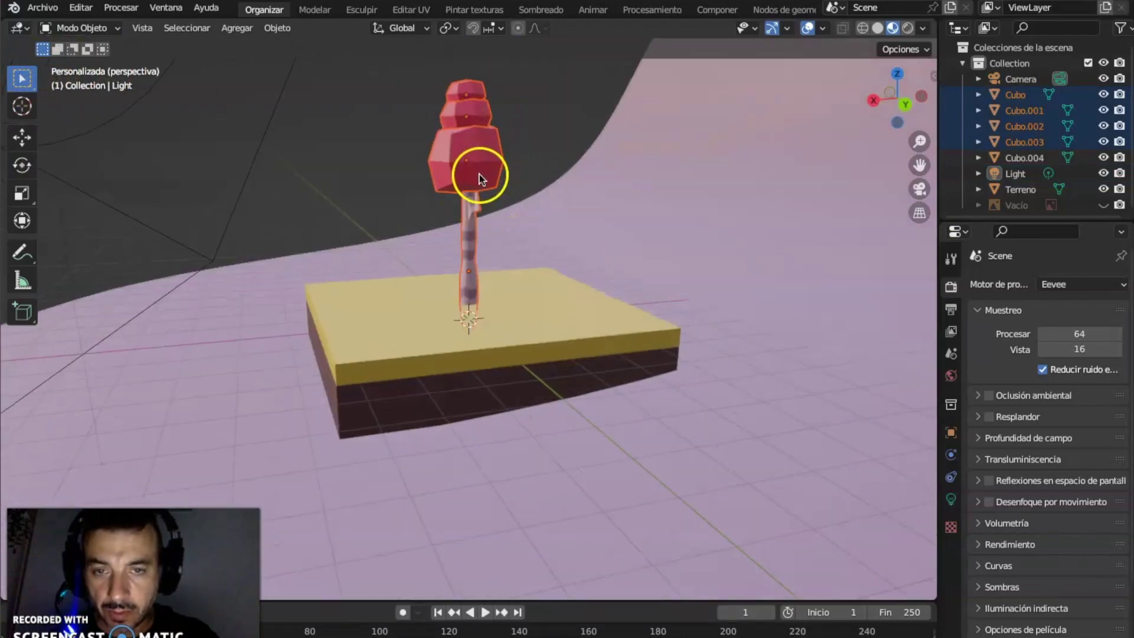
key(shift+d)
right_click(527, 223)
middle_drag(527, 223, 549, 239)
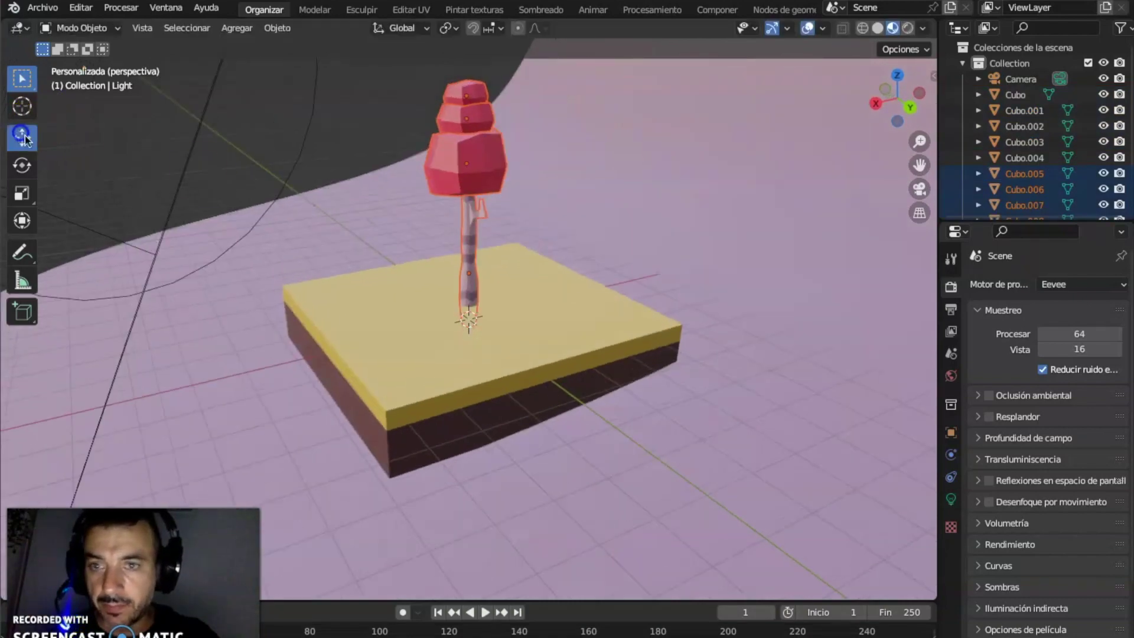
Step: Move the duplicated tree to another corner of the island, and place a third copy near the island's front corner
click(22, 137)
drag(397, 177, 329, 184)
drag(397, 182, 384, 146)
key(ctrl+z)
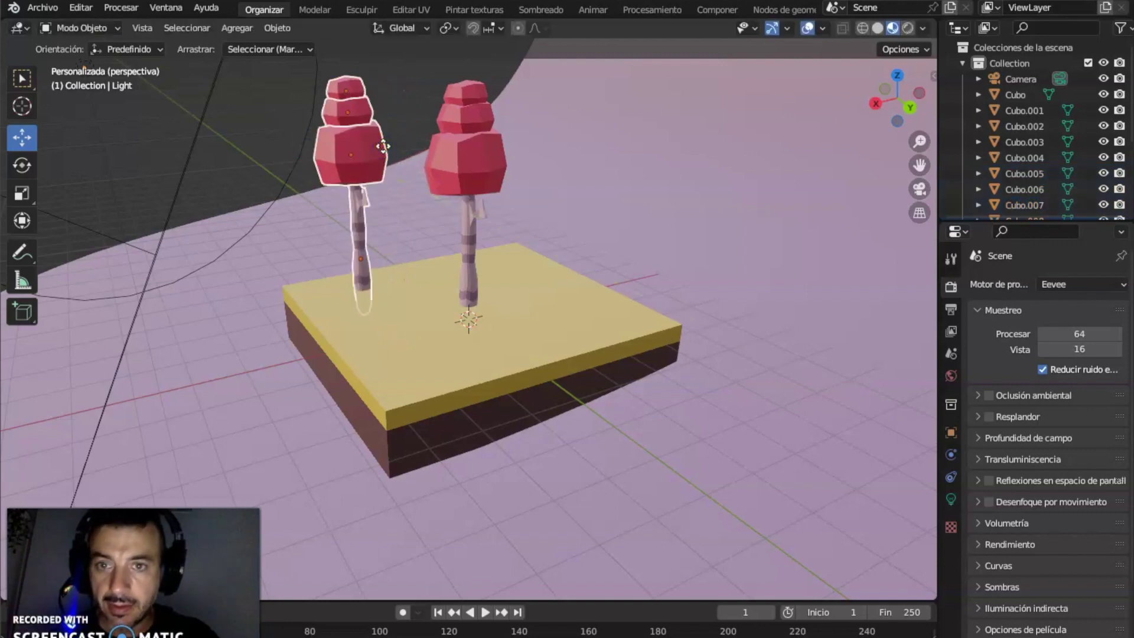
key(ctrl+shift+z)
key(shift+d)
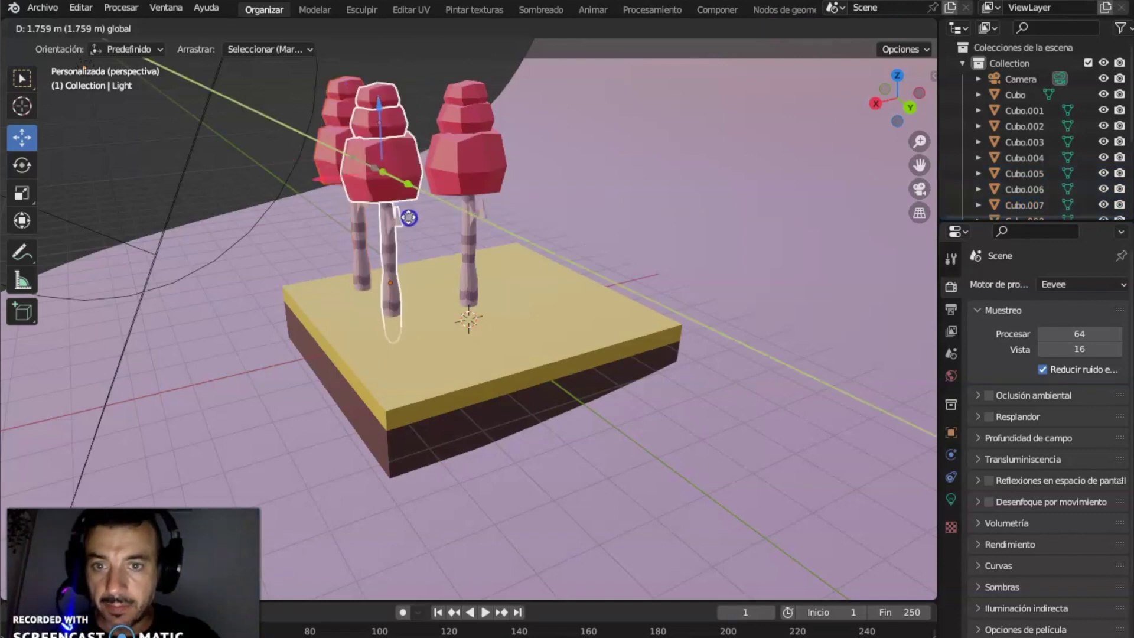
click(431, 251)
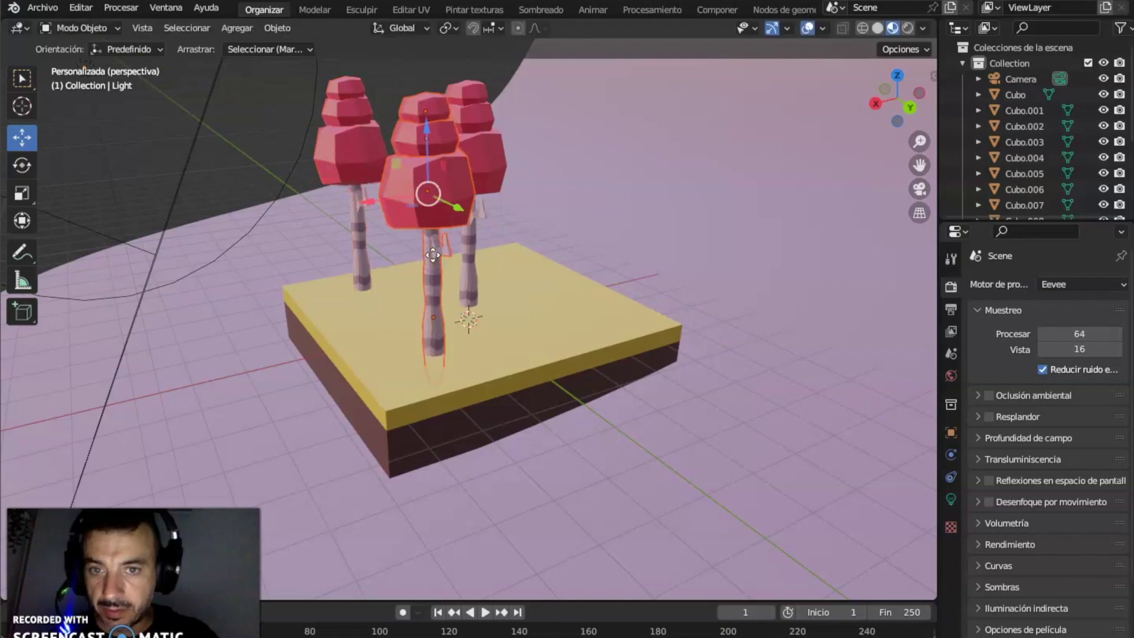
Step: Select all three trees, duplicate them, and shift the copies across the island to form a small grove
middle_drag(342, 114, 328, 95)
drag(313, 144, 501, 273)
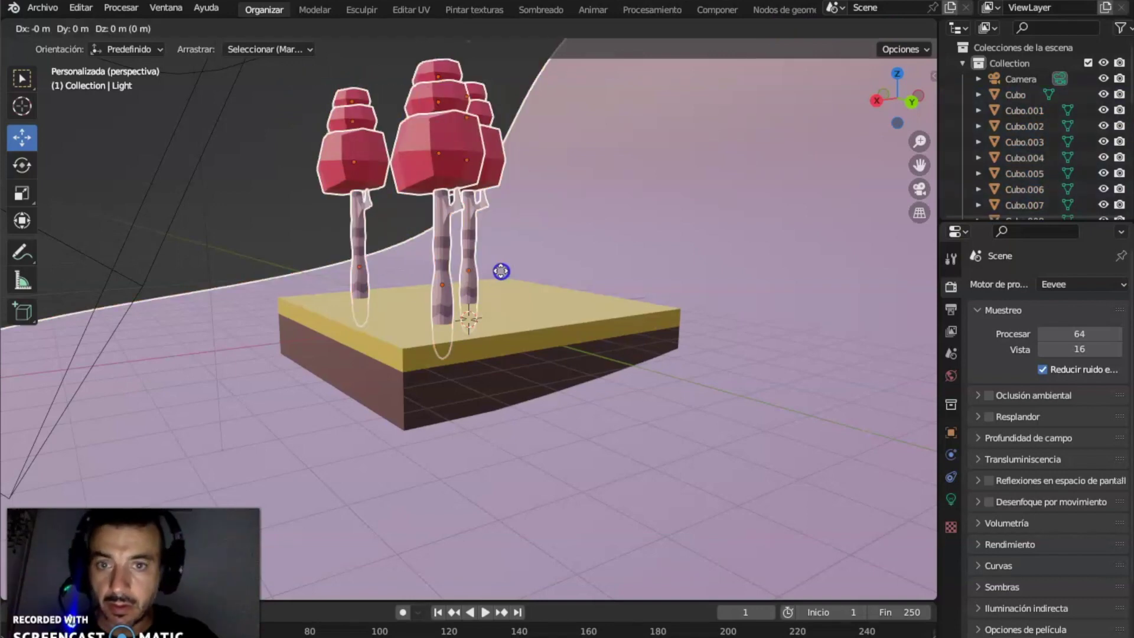
middle_drag(501, 272, 409, 261)
drag(353, 239, 428, 209)
middle_drag(459, 193, 536, 155)
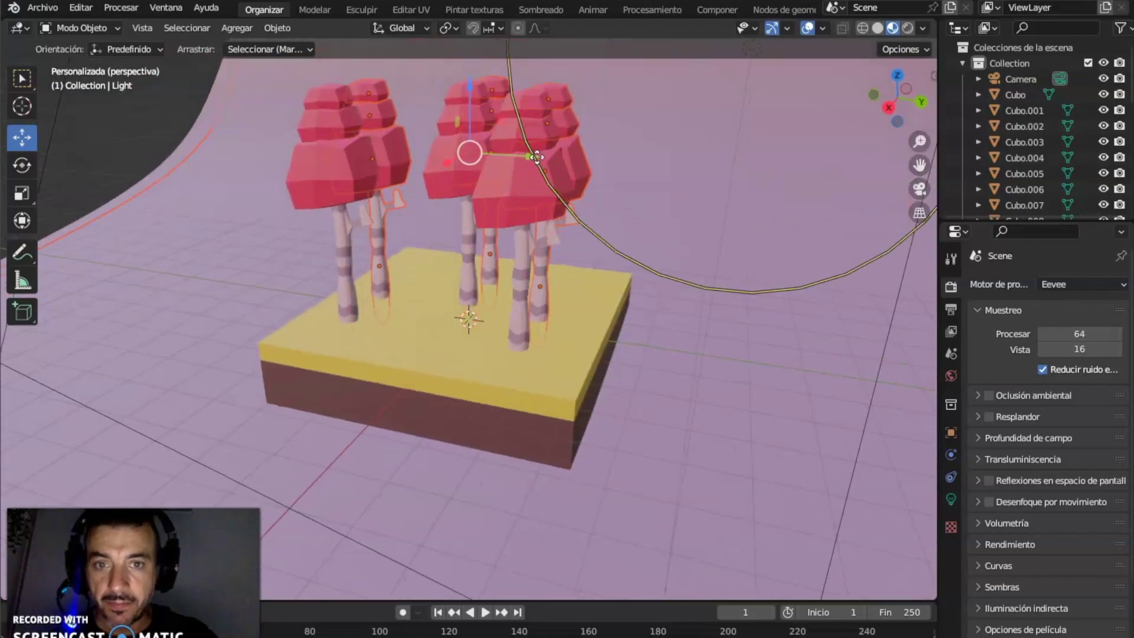
drag(535, 156, 494, 152)
click(194, 126)
middle_drag(378, 225, 397, 178)
middle_drag(496, 208, 555, 185)
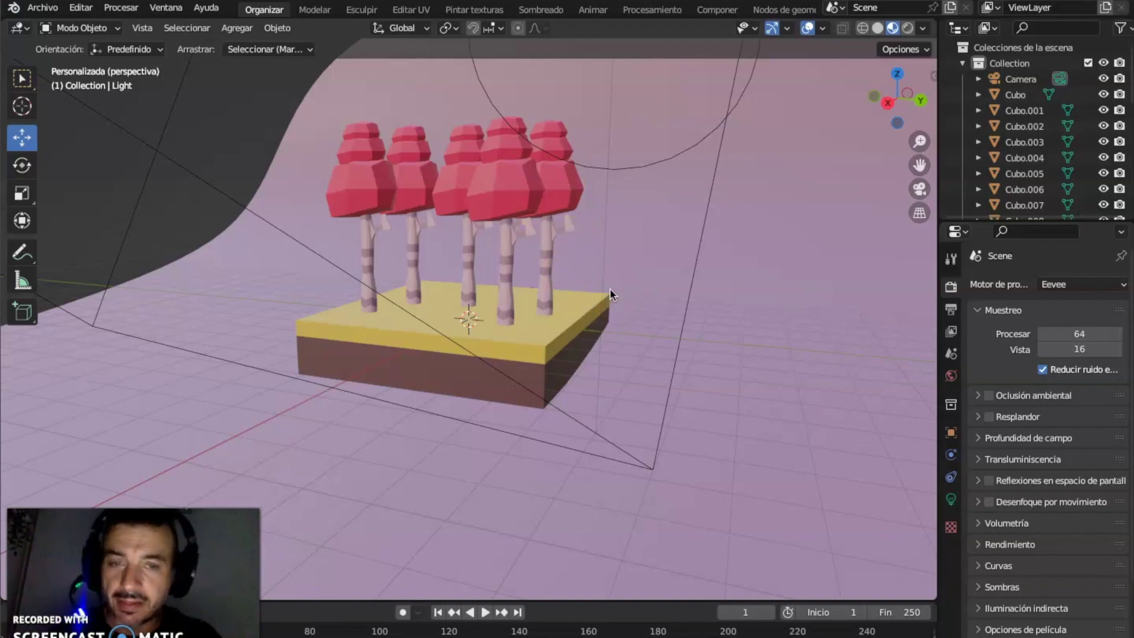
scroll(703, 304, down, 6)
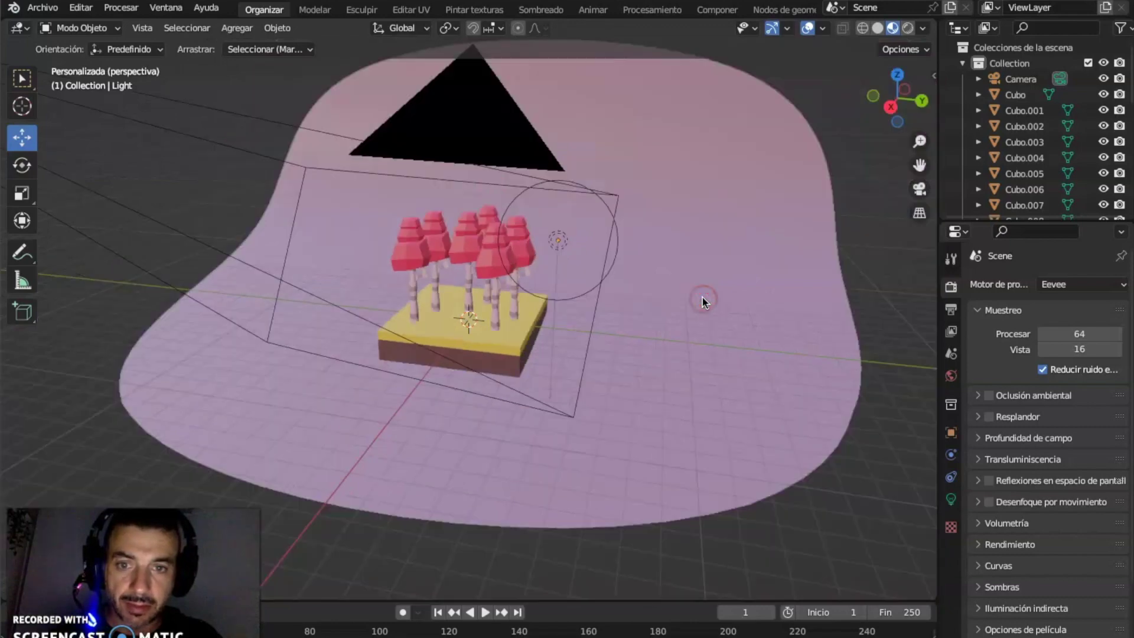
click(656, 271)
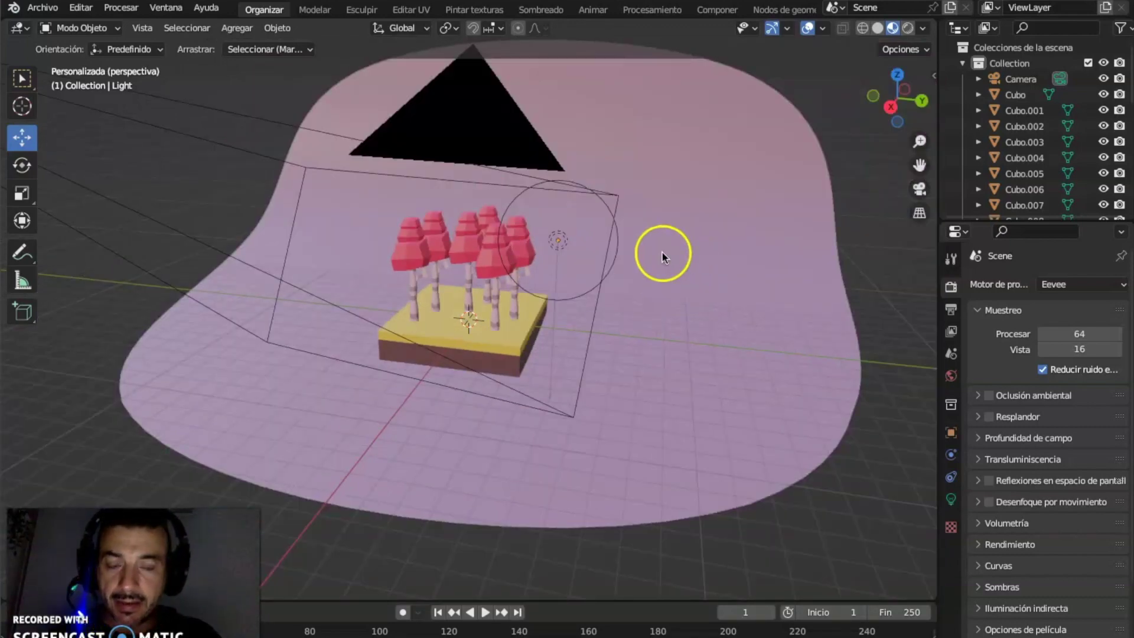